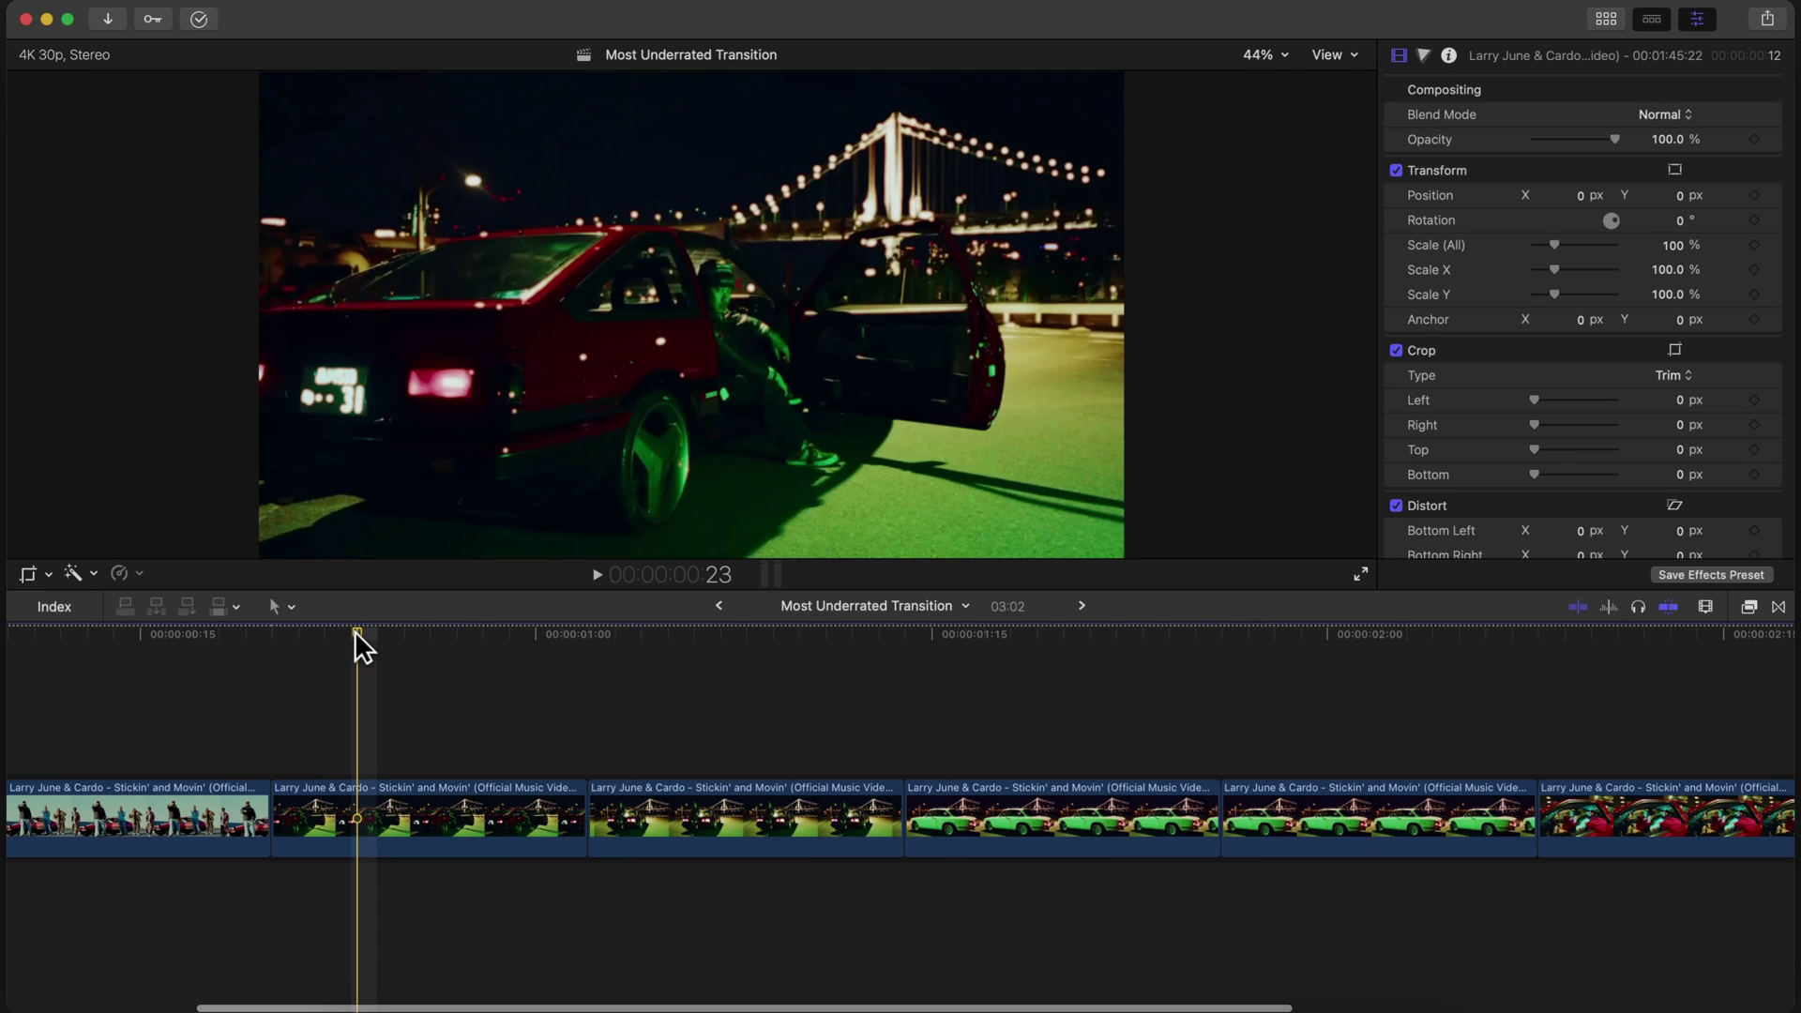
- Extend the end of the second clip so that it lasts 15 frames
key("super+equal")
key("super+equal")
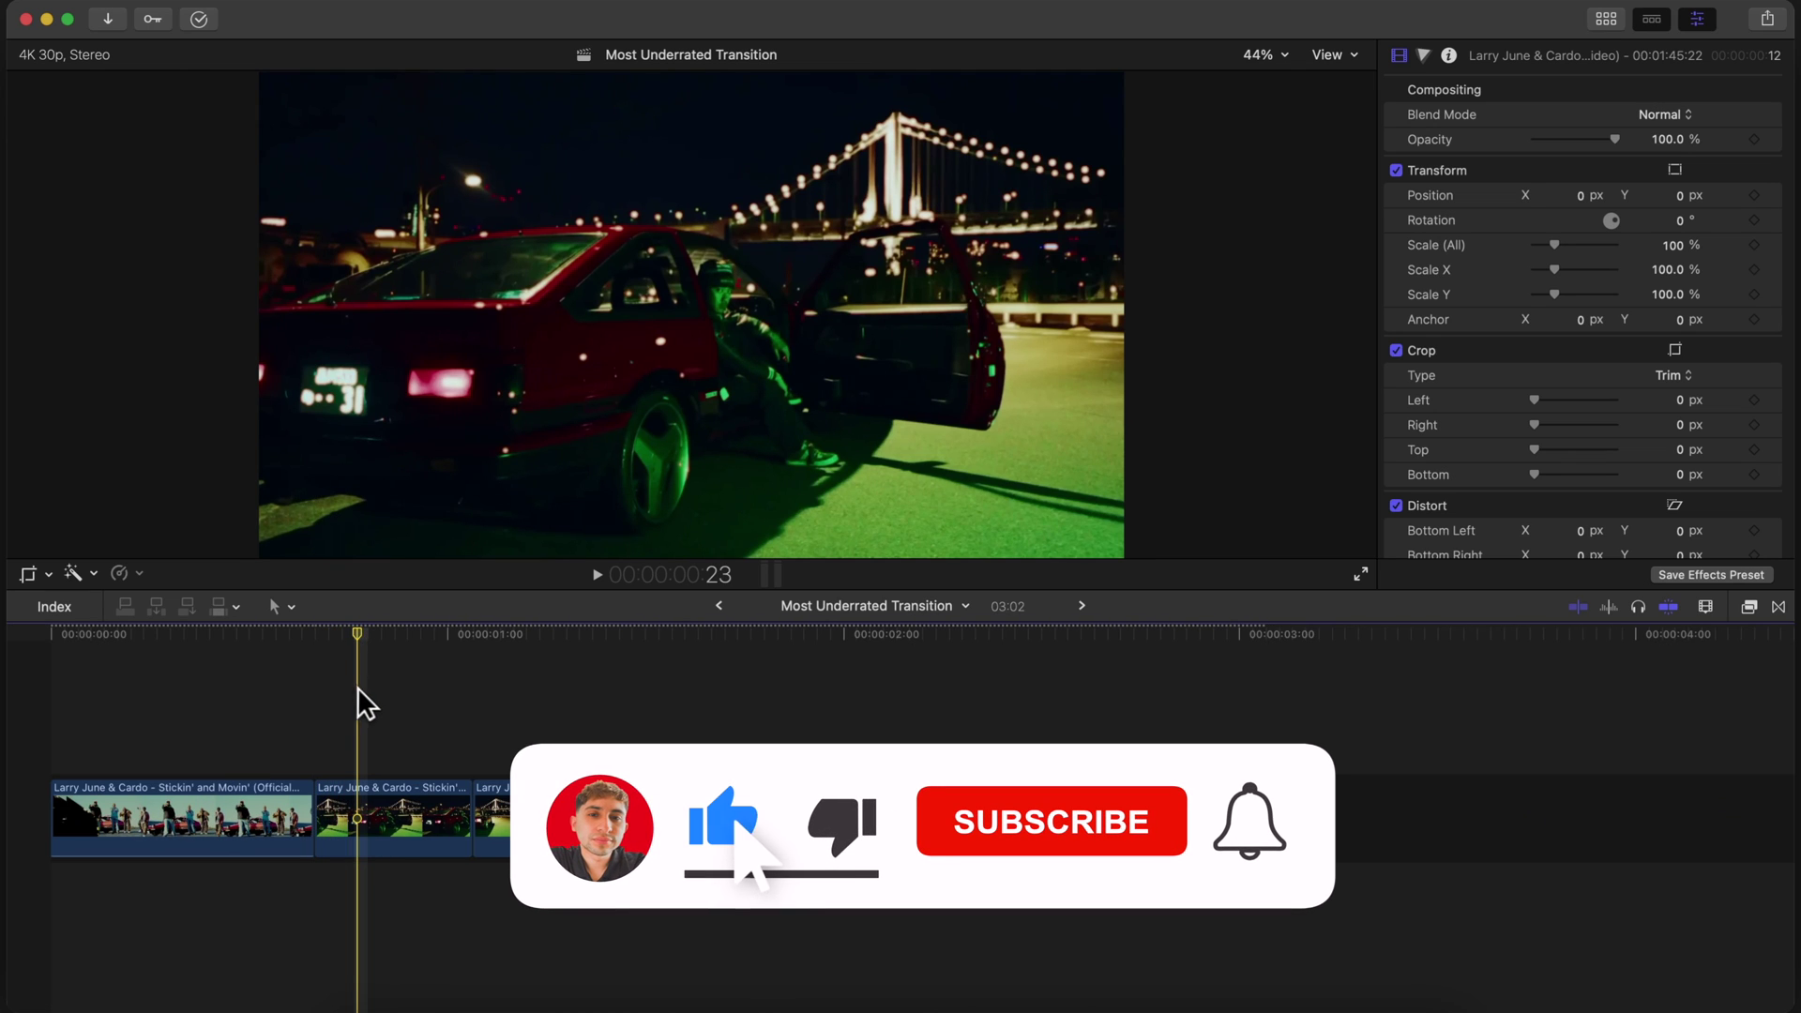
key("space")
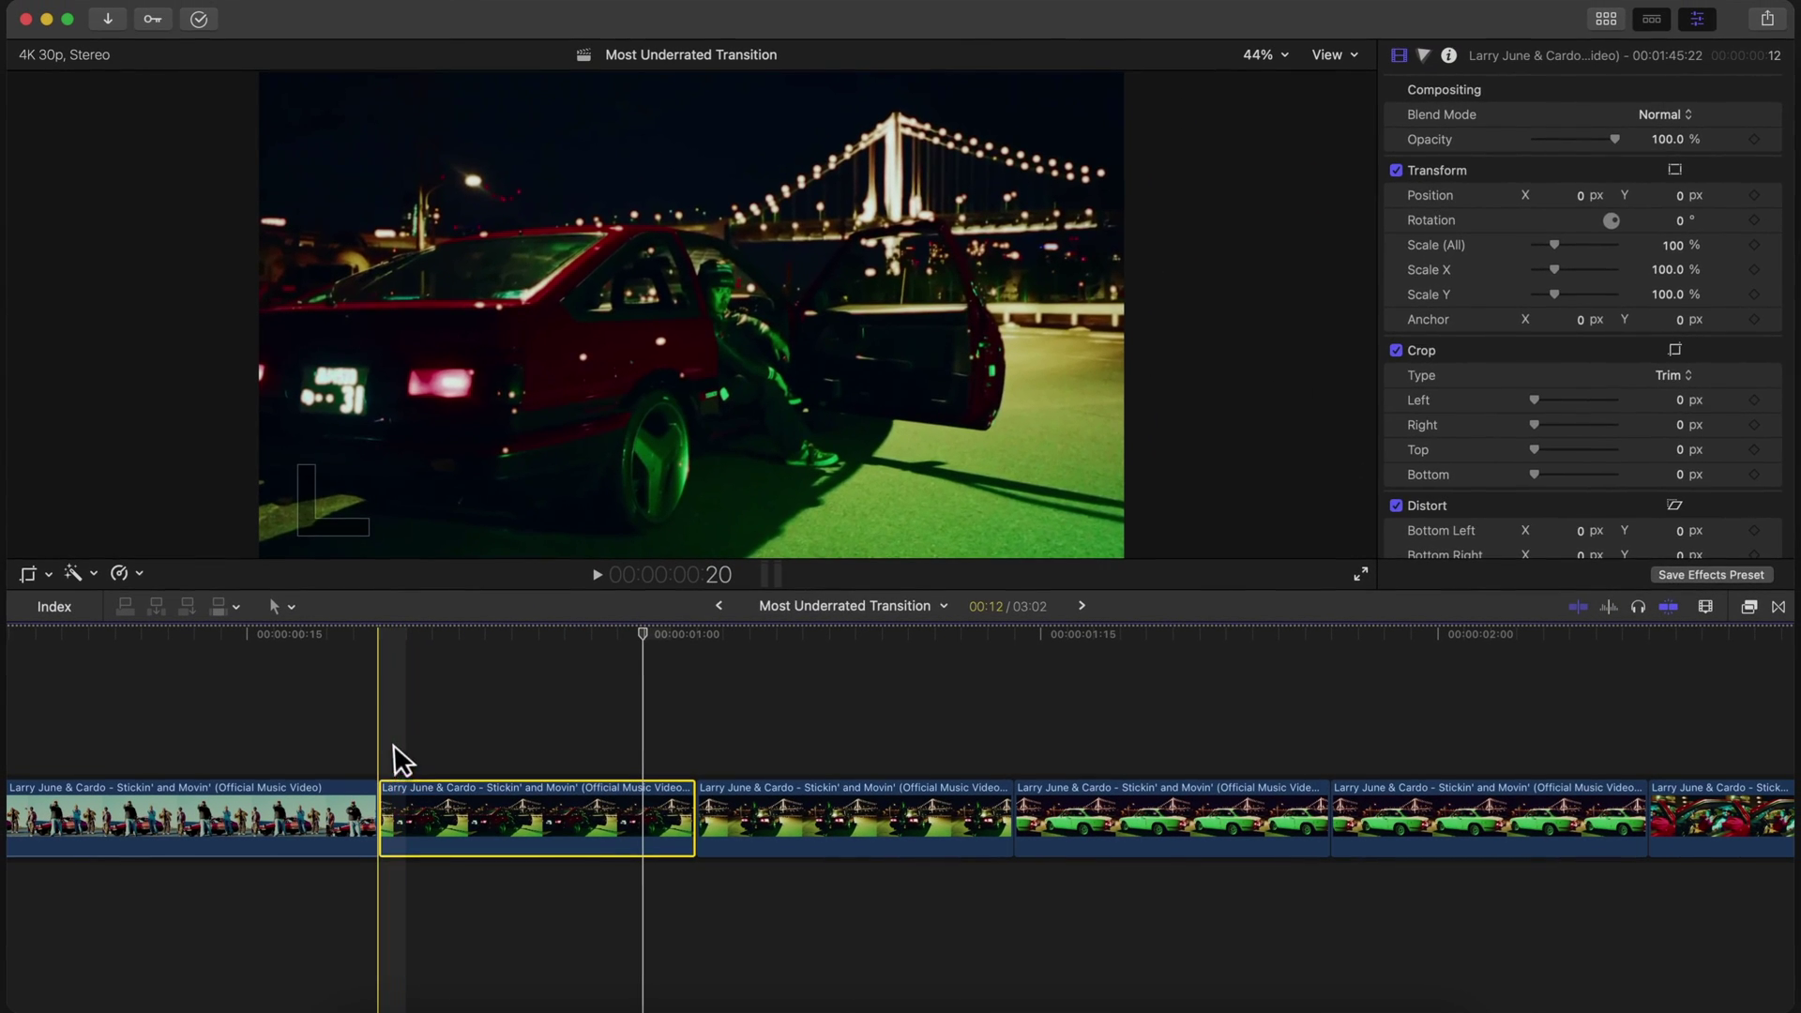
left_click(502, 615)
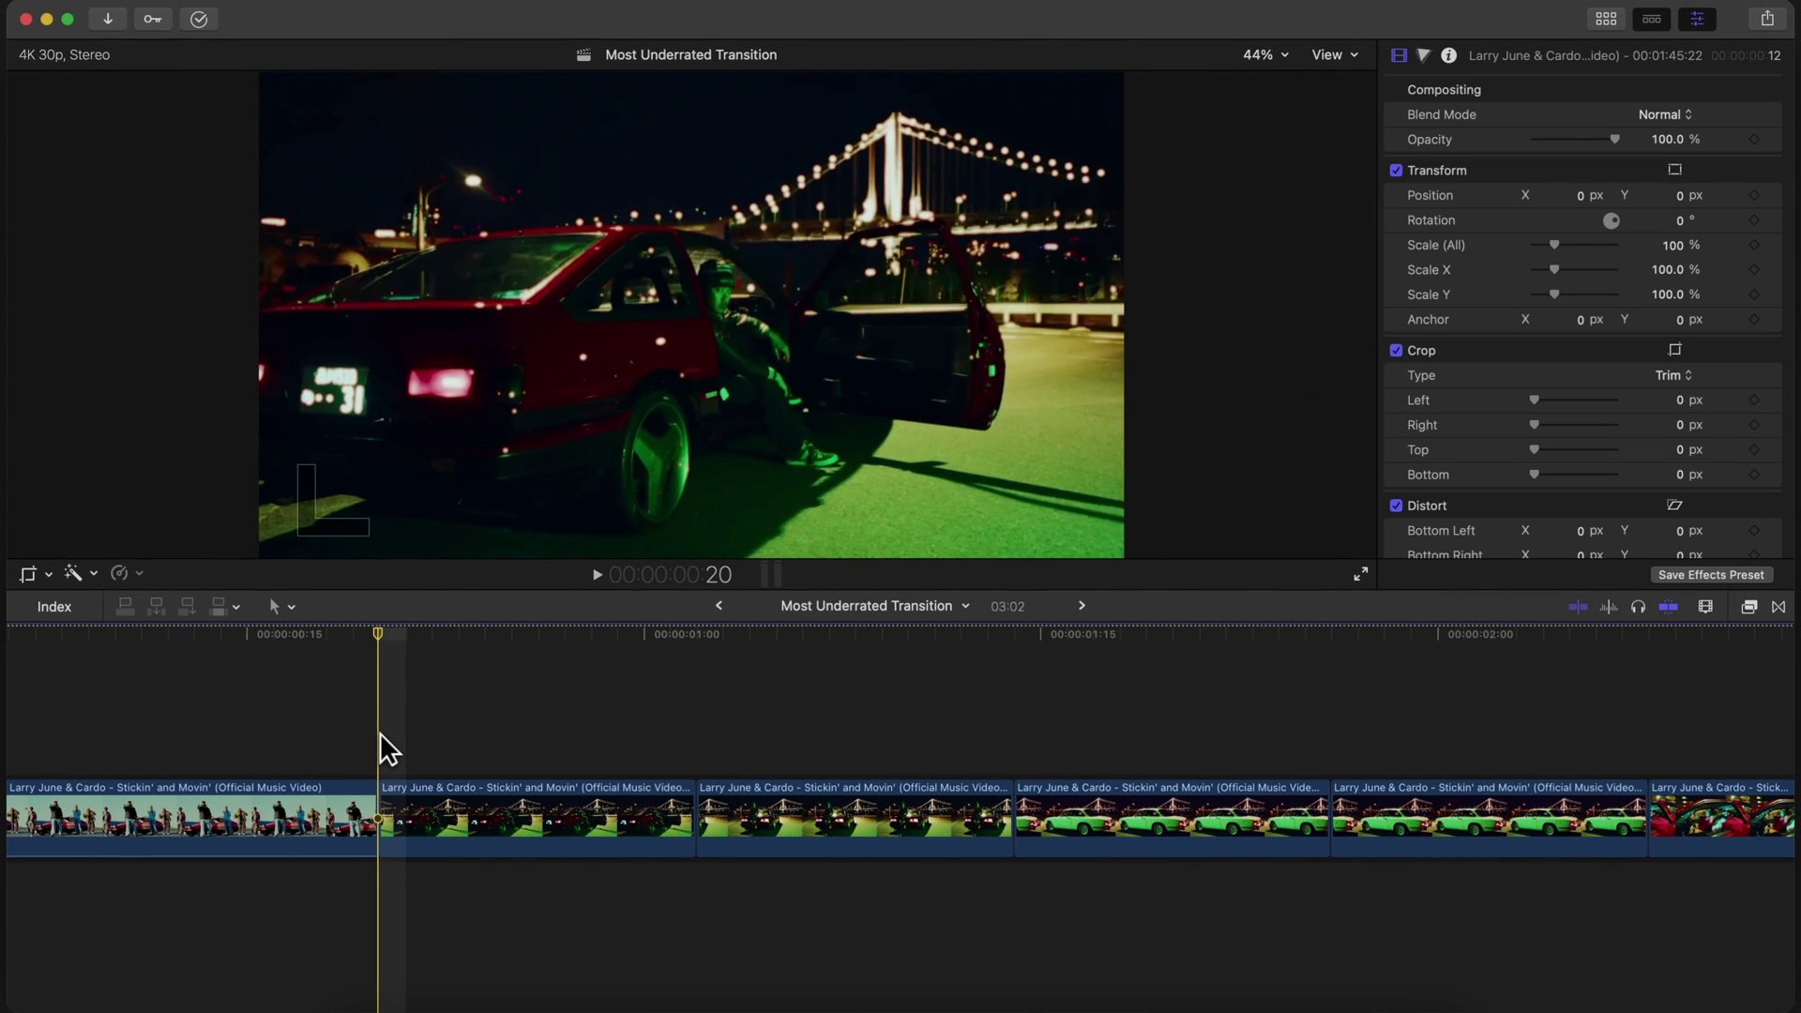
key("shift+Right")
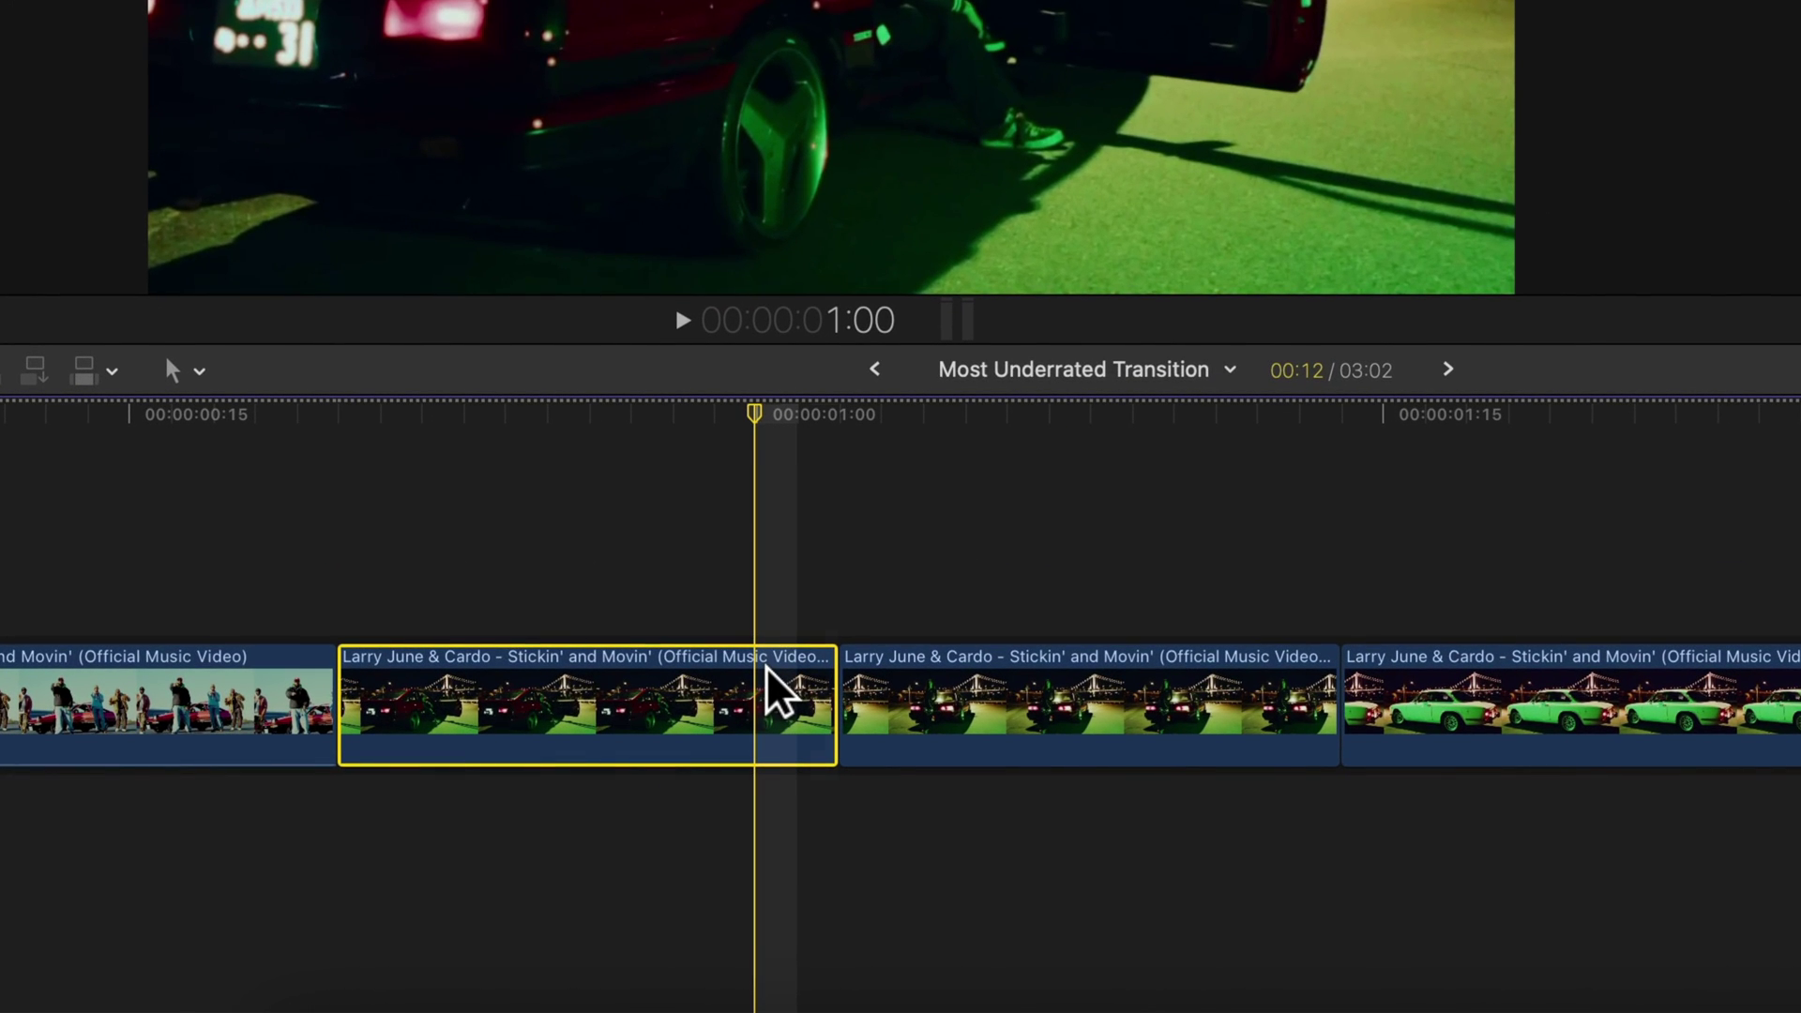
key("k+l")
left_click_drag(834, 699, 966, 666)
- Extend each of the remaining clips at its end to 15 frames and play the edit back
key("super+minus")
key("l")
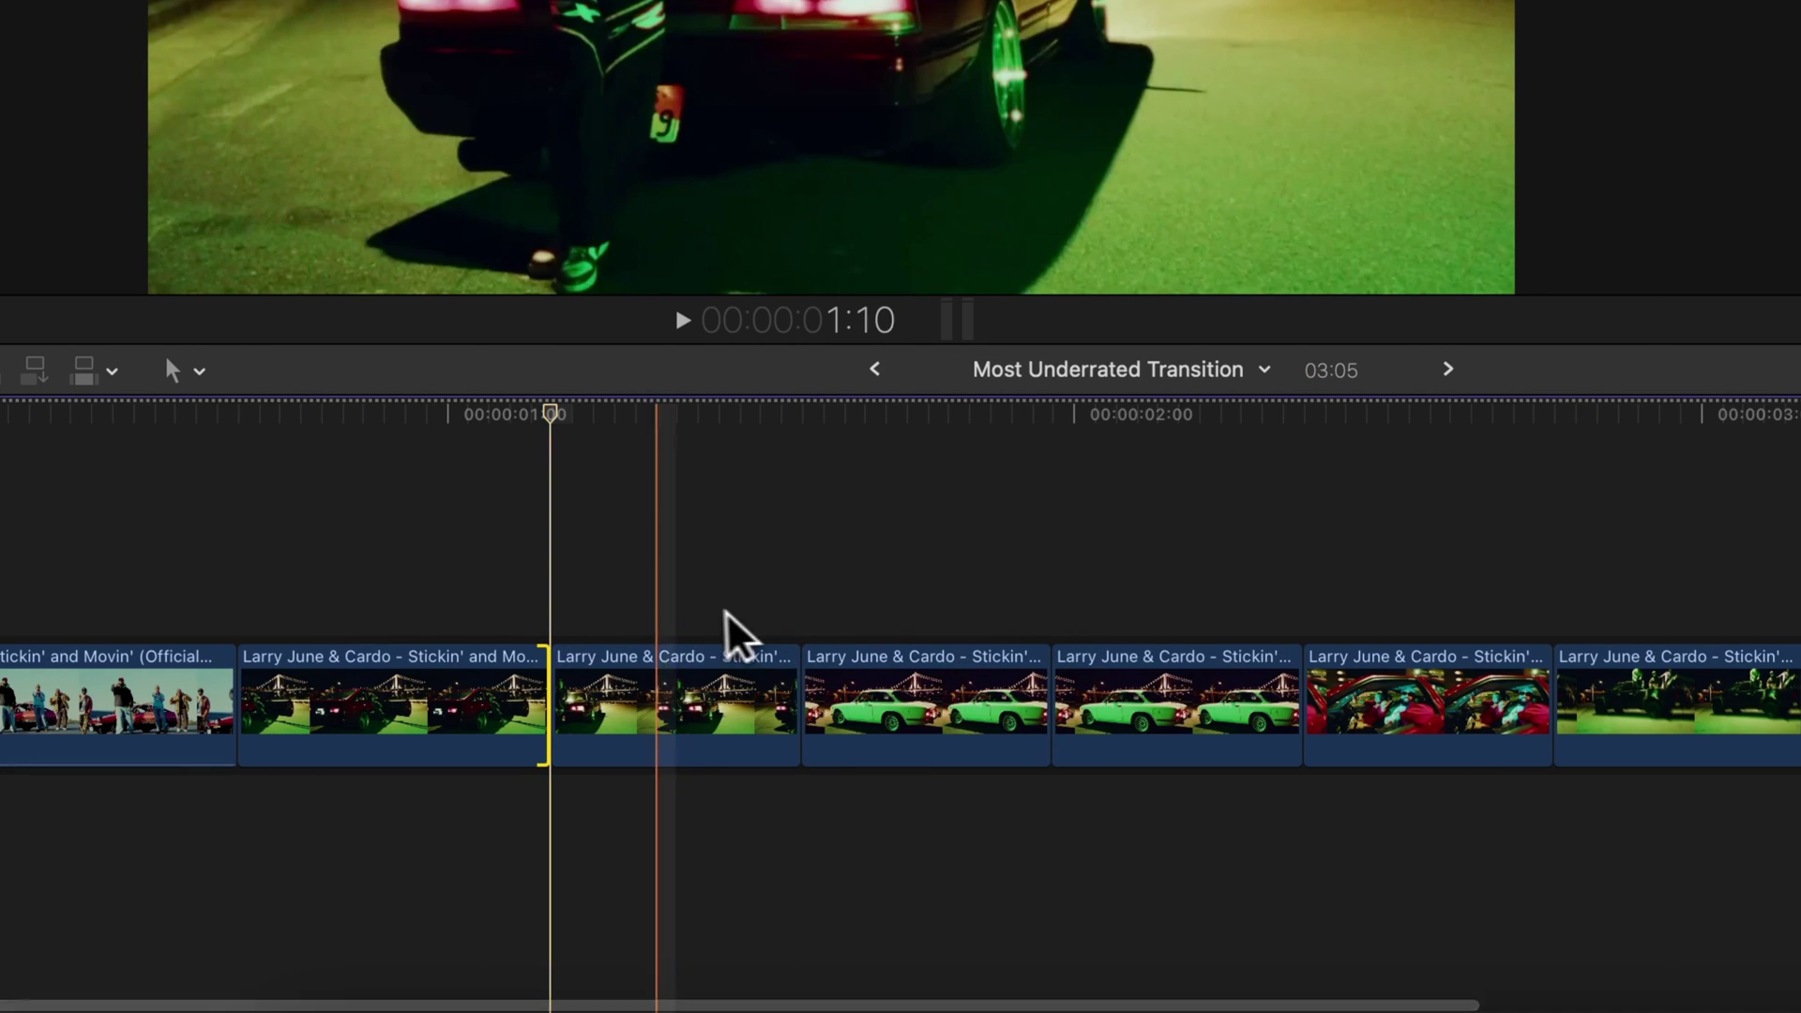
left_click_drag(656, 672, 362, 572)
left_click_drag(480, 563, 547, 538)
left_click_drag(424, 562, 605, 701)
left_click_drag(989, 719, 644, 583)
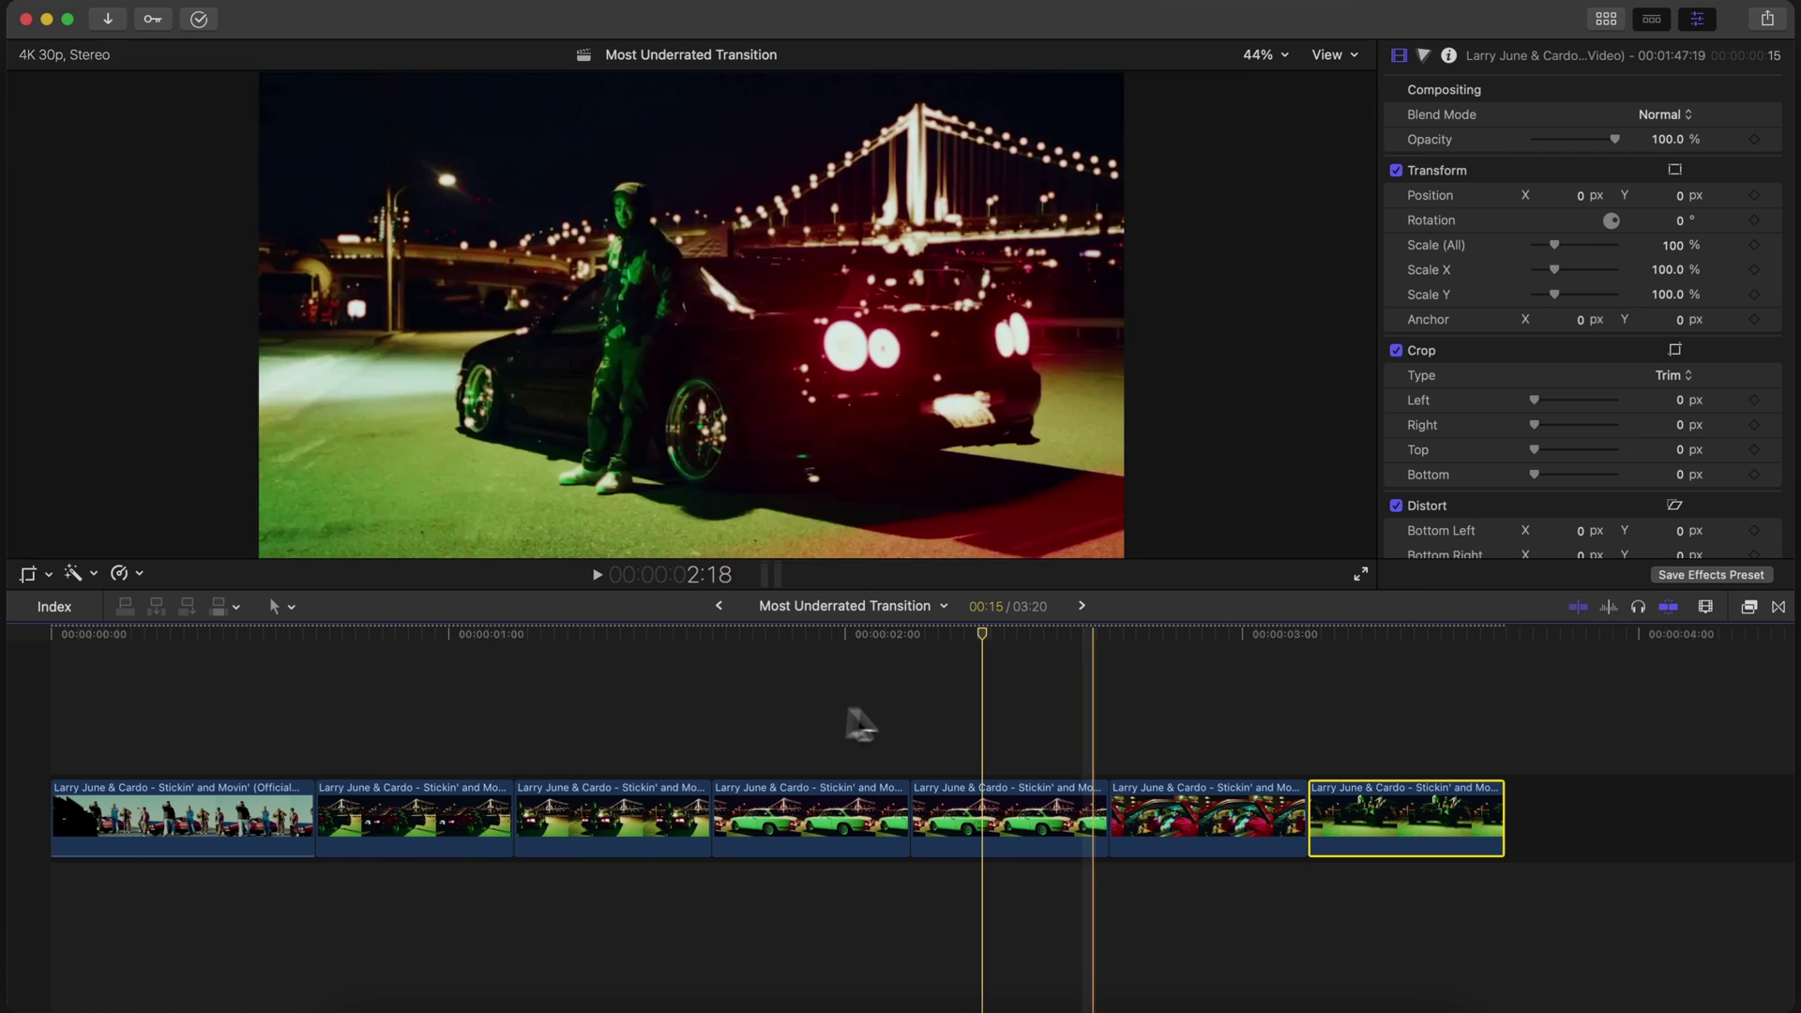
key("space")
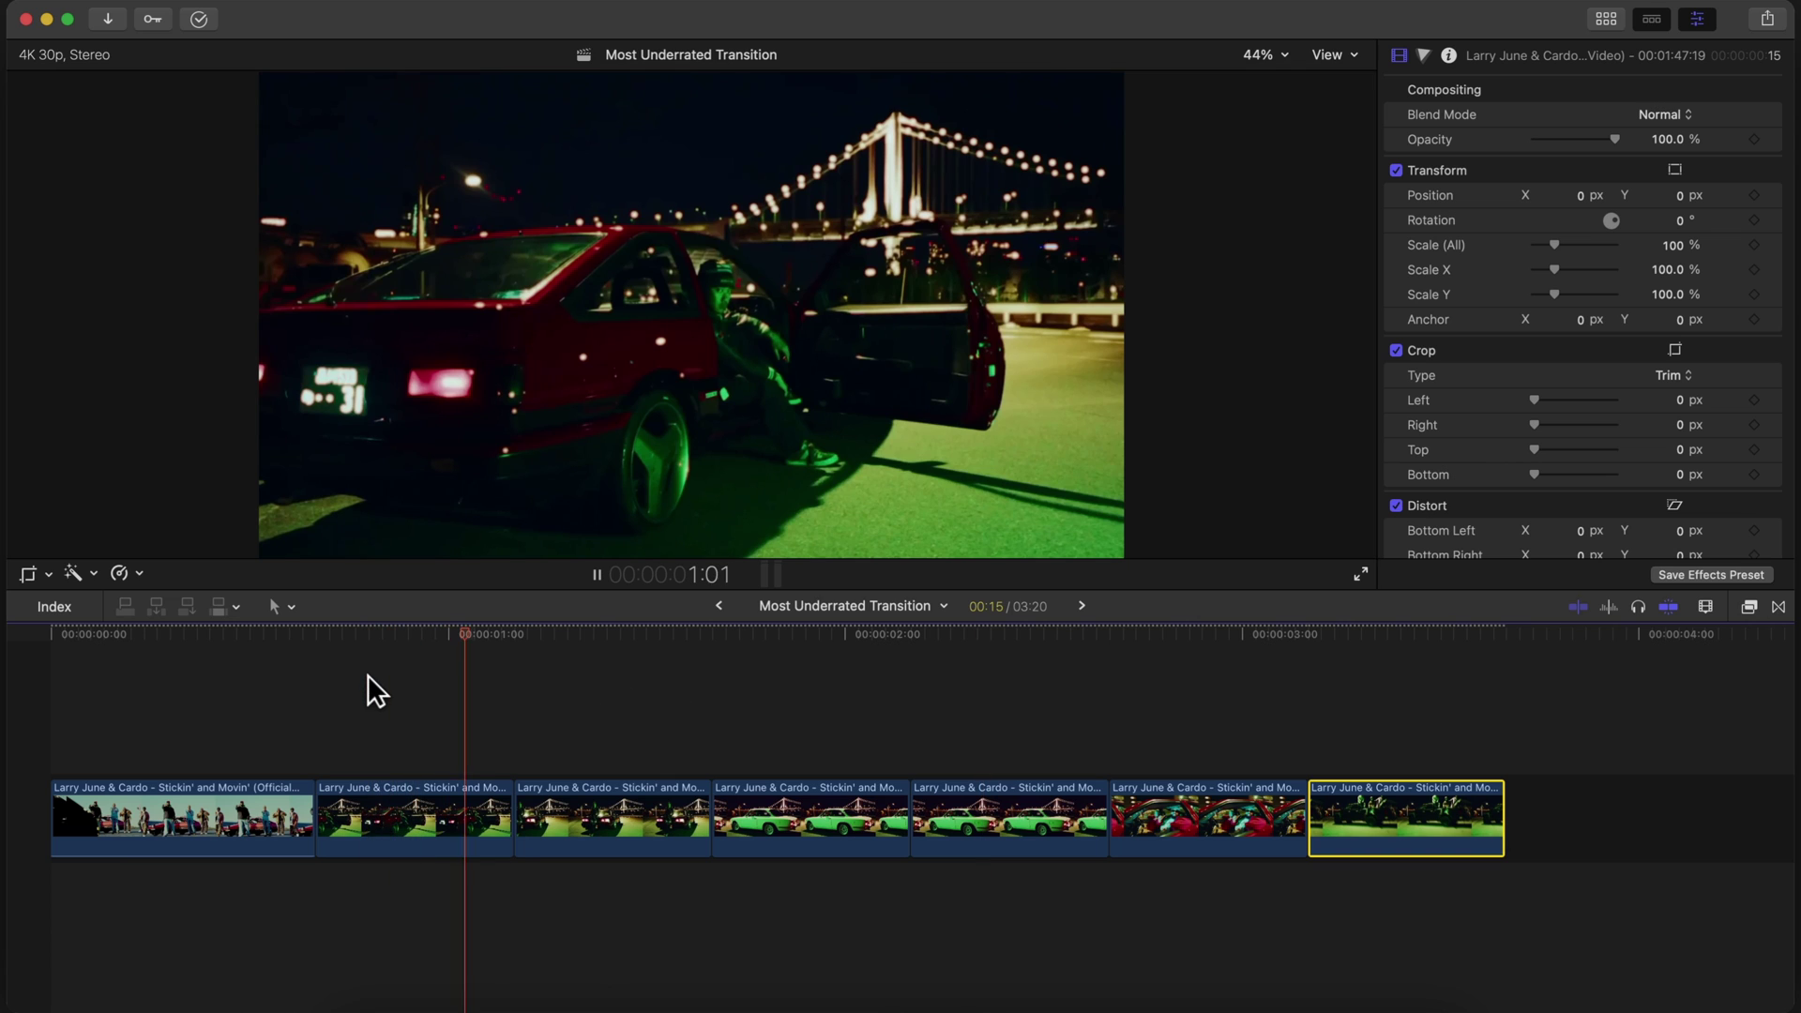
key("space")
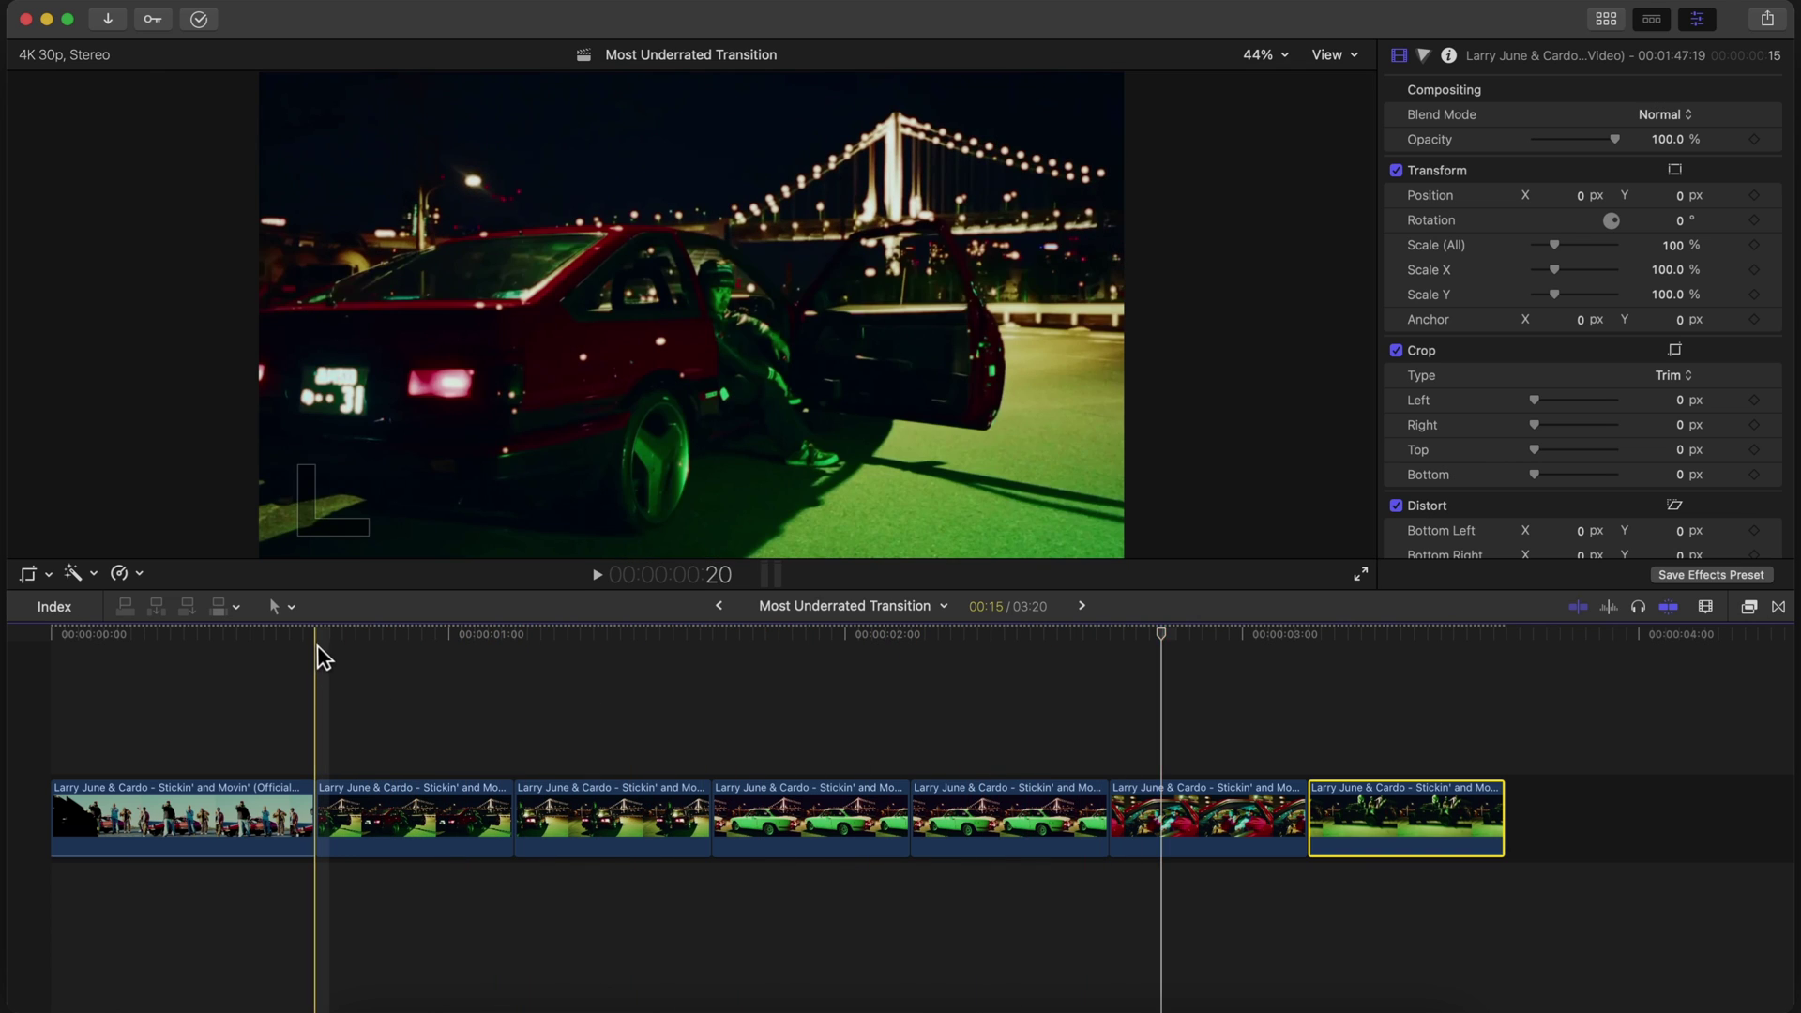
- Split the second clip three frames before its end and place a copy of the short end piece directly above it
left_click(317, 646)
key("super+equal")
left_click(627, 818)
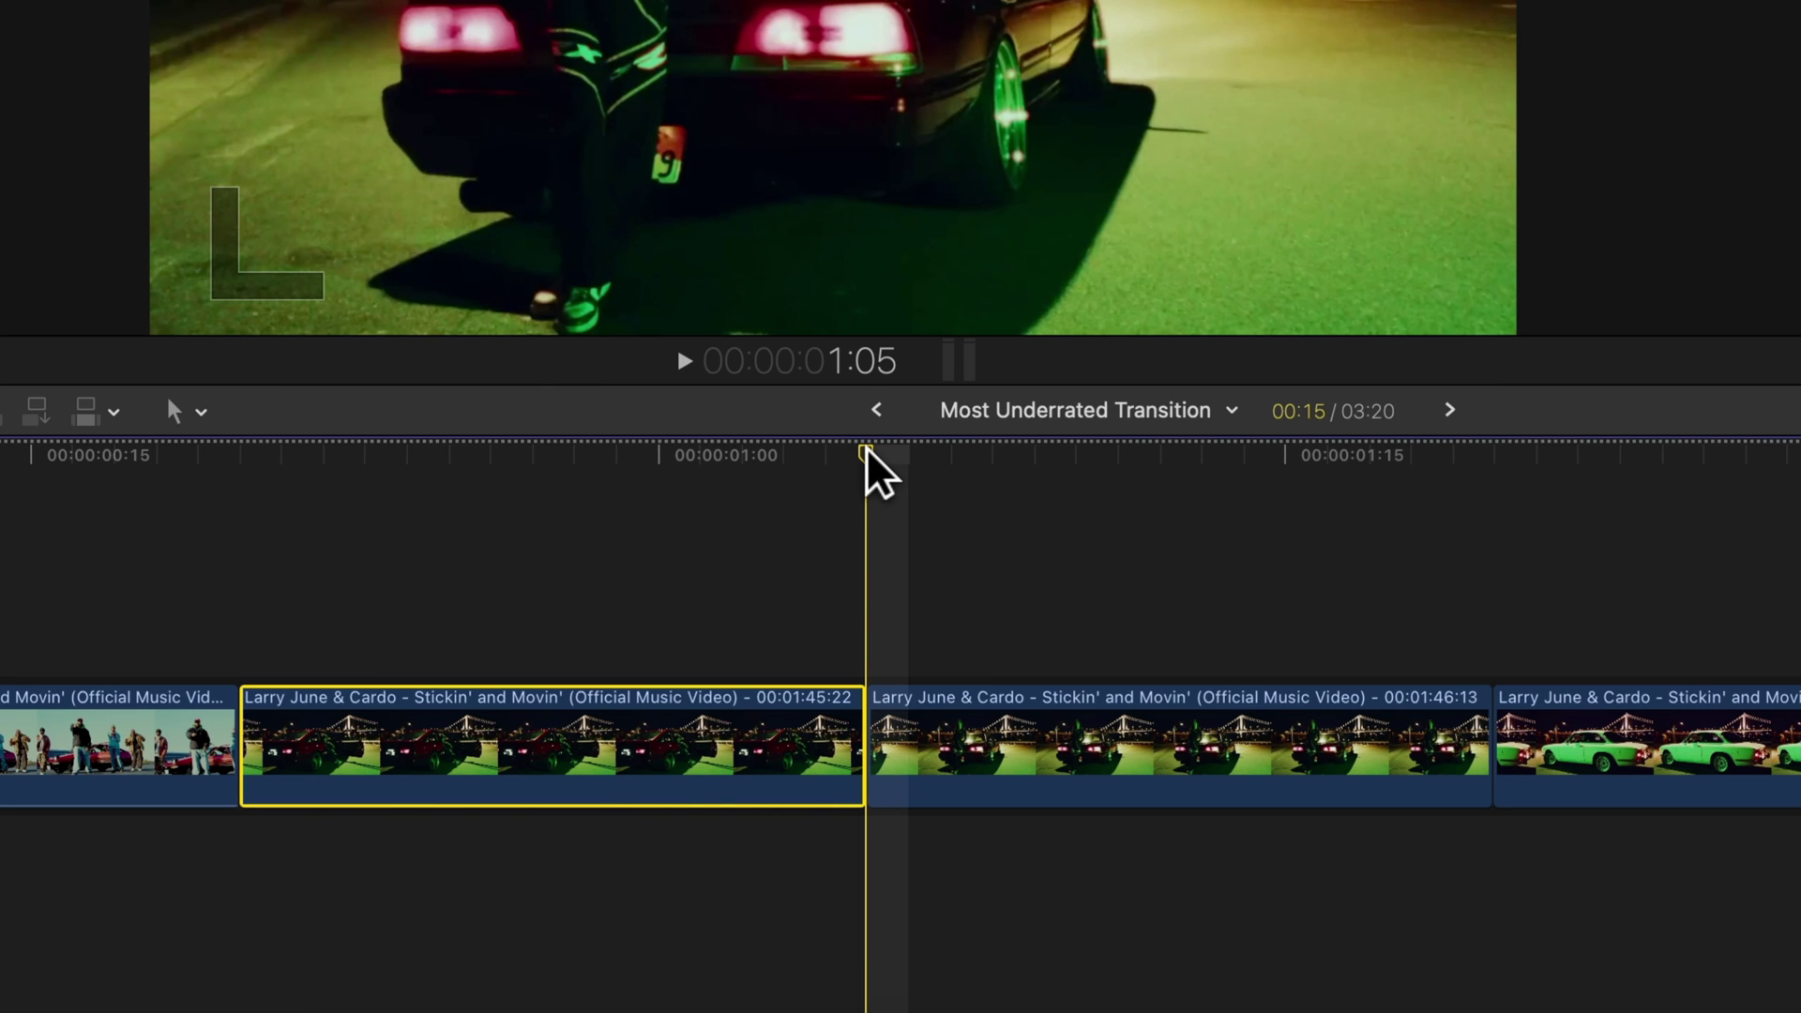
key("Left")
key("Left")
key("Left")
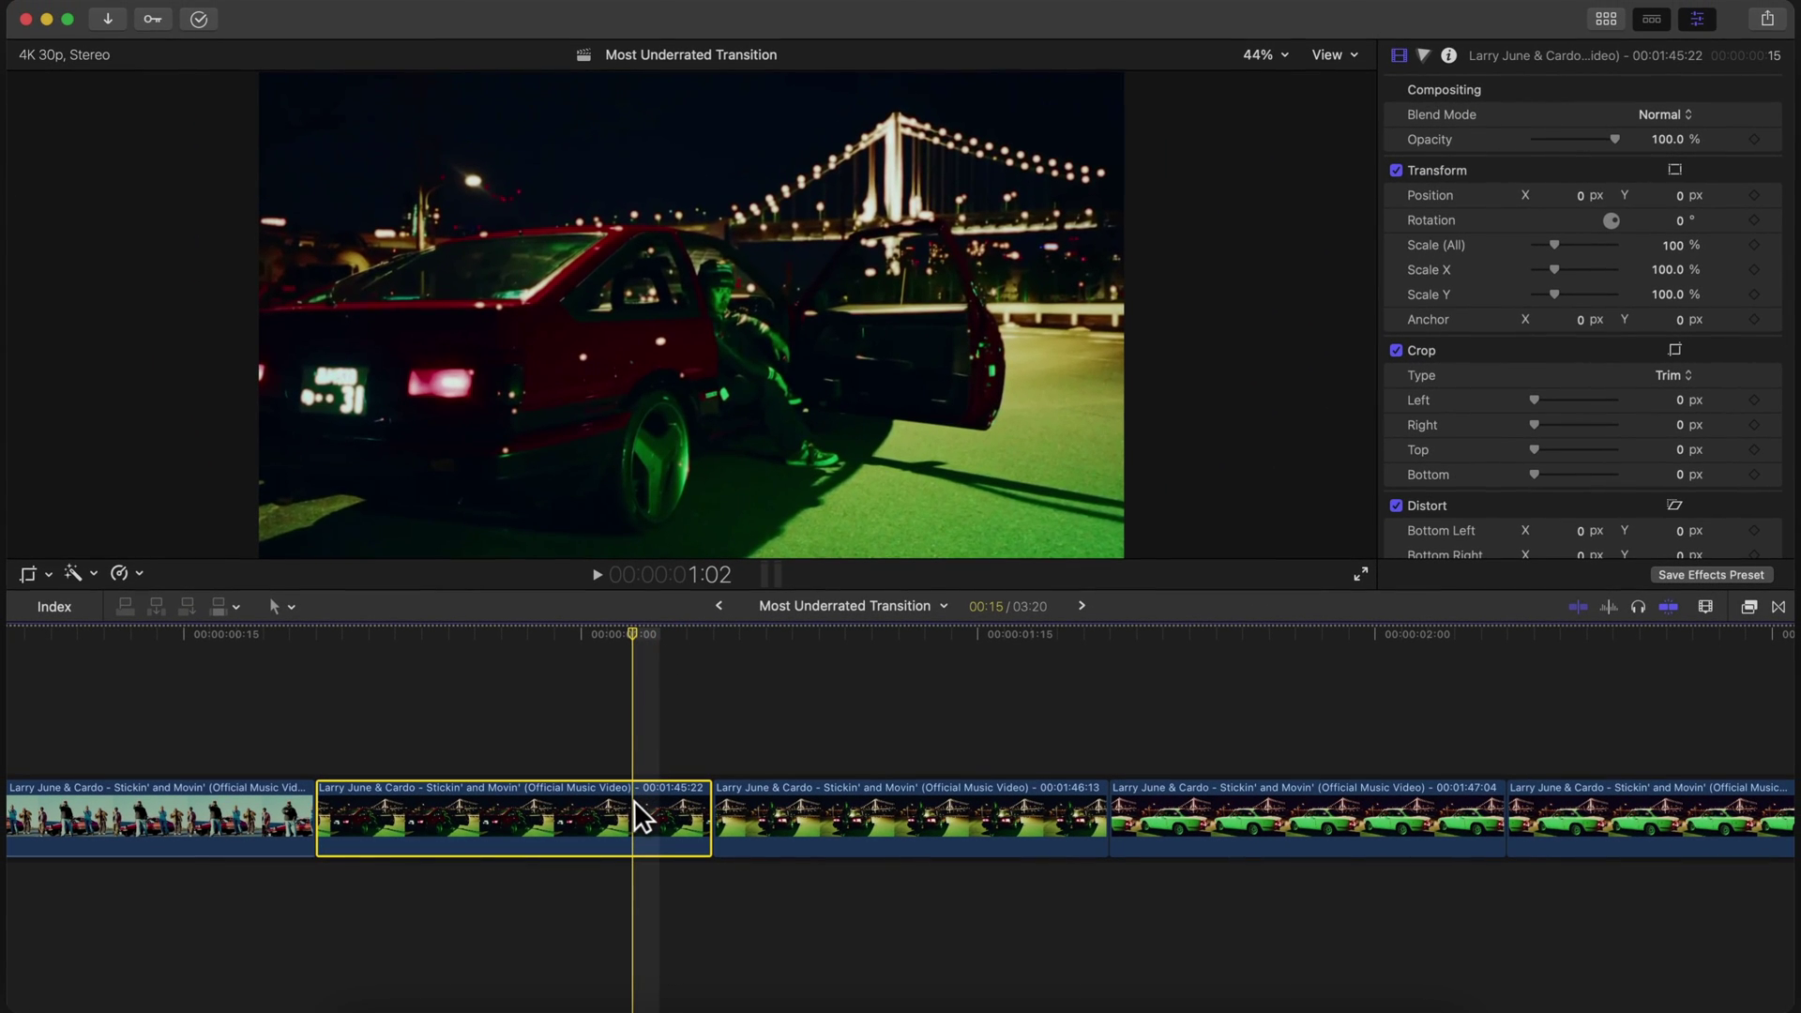
key("super+b")
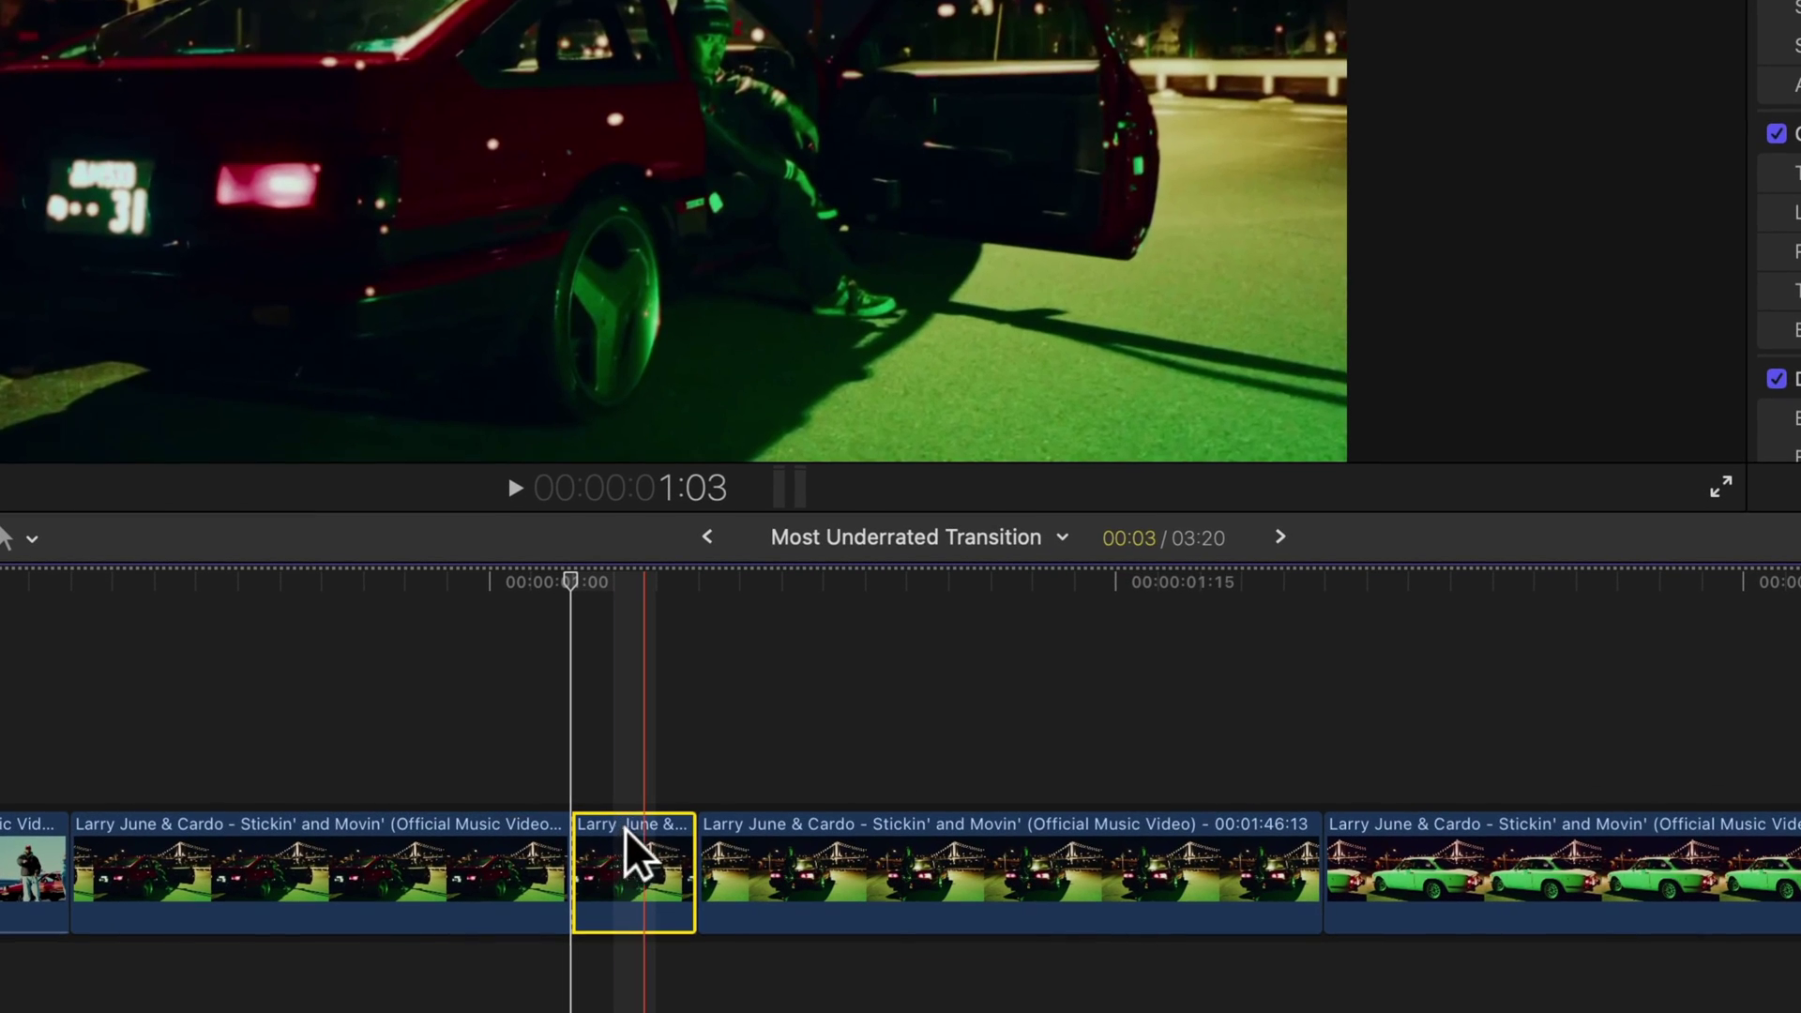
left_click_drag(624, 849, 647, 716, "alt")
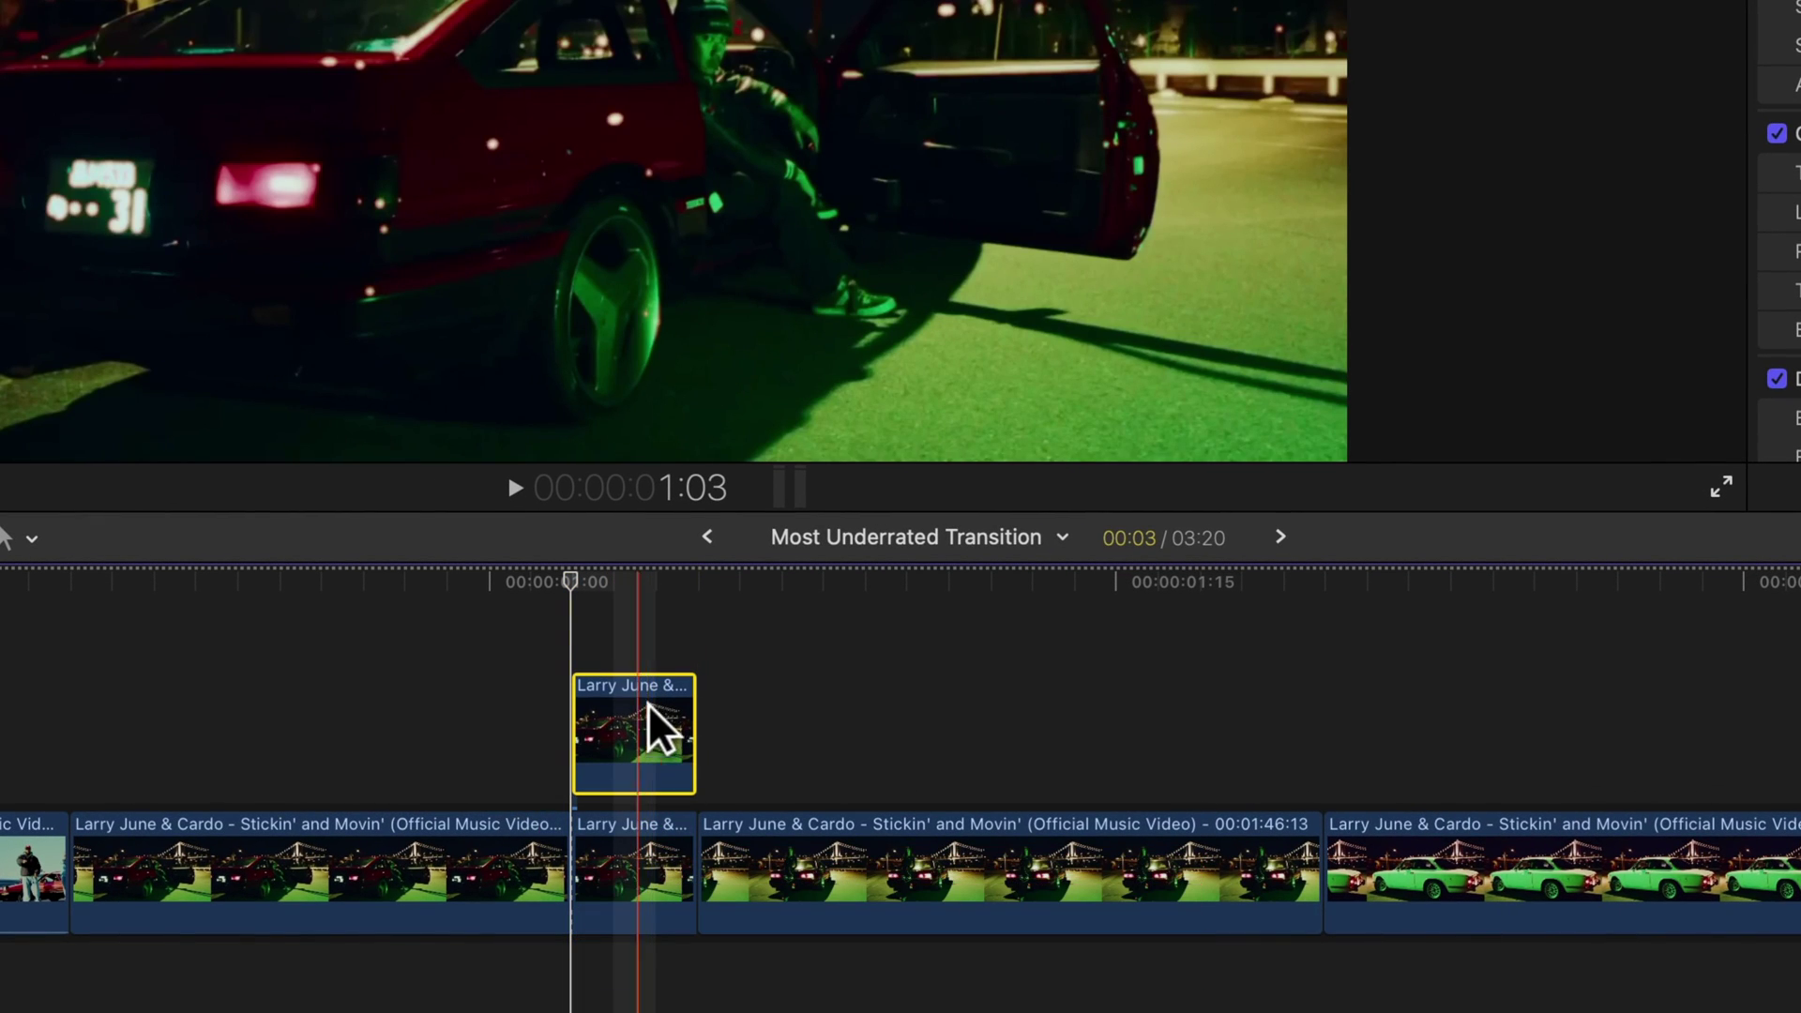
- Add a Color Board to the copied end piece and keyframe its exposure midtones and highlights at 25% on the first frame
left_click(1210, 89)
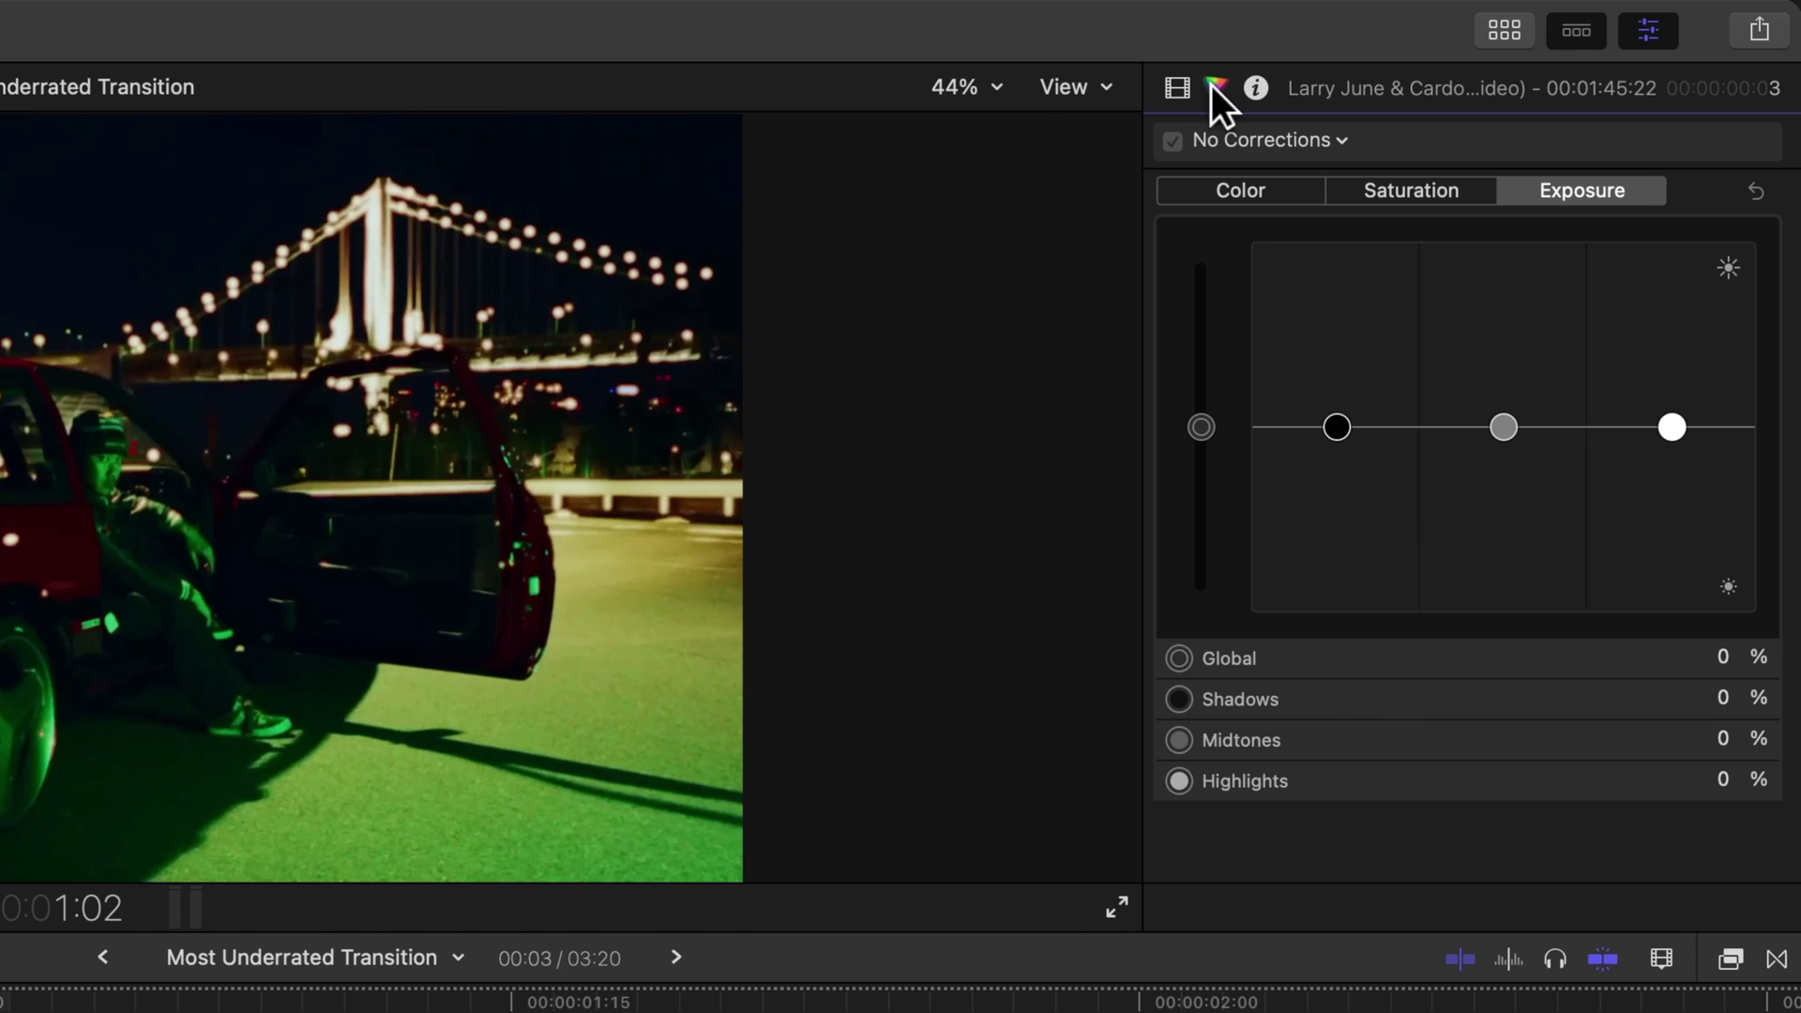
left_click(1327, 141)
left_click(1247, 222)
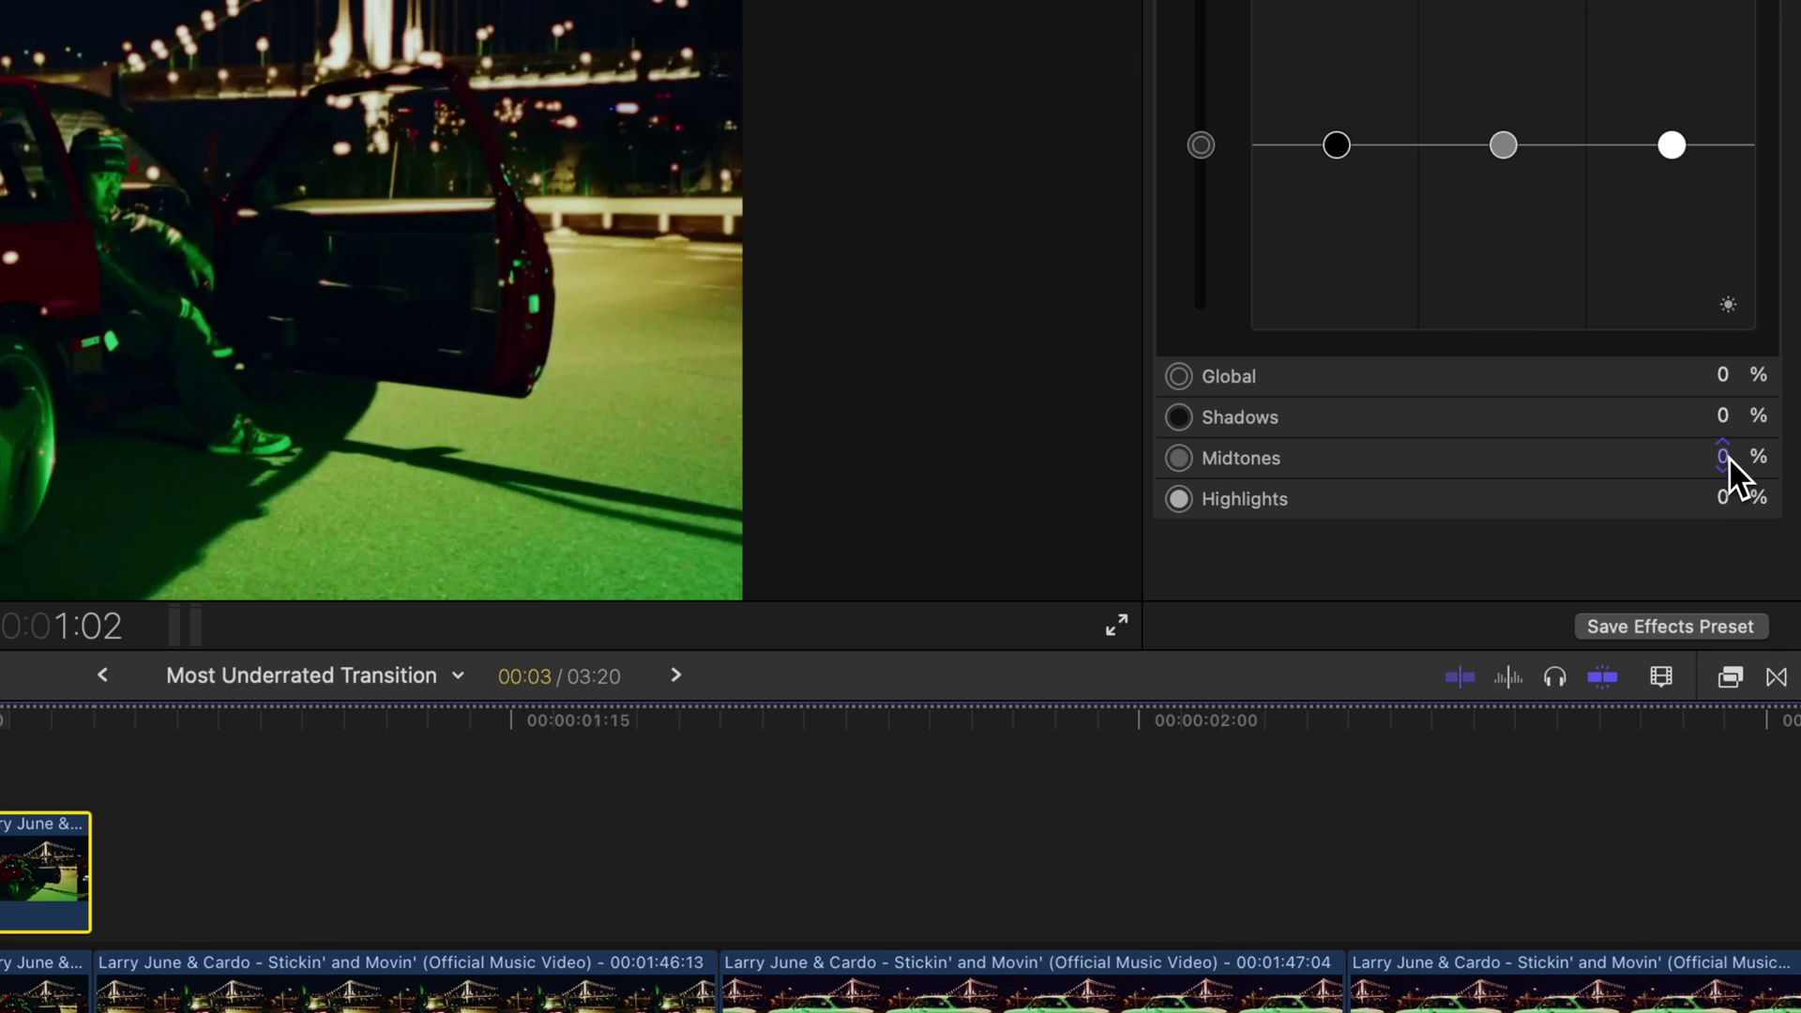
left_click(1726, 497)
type("24")
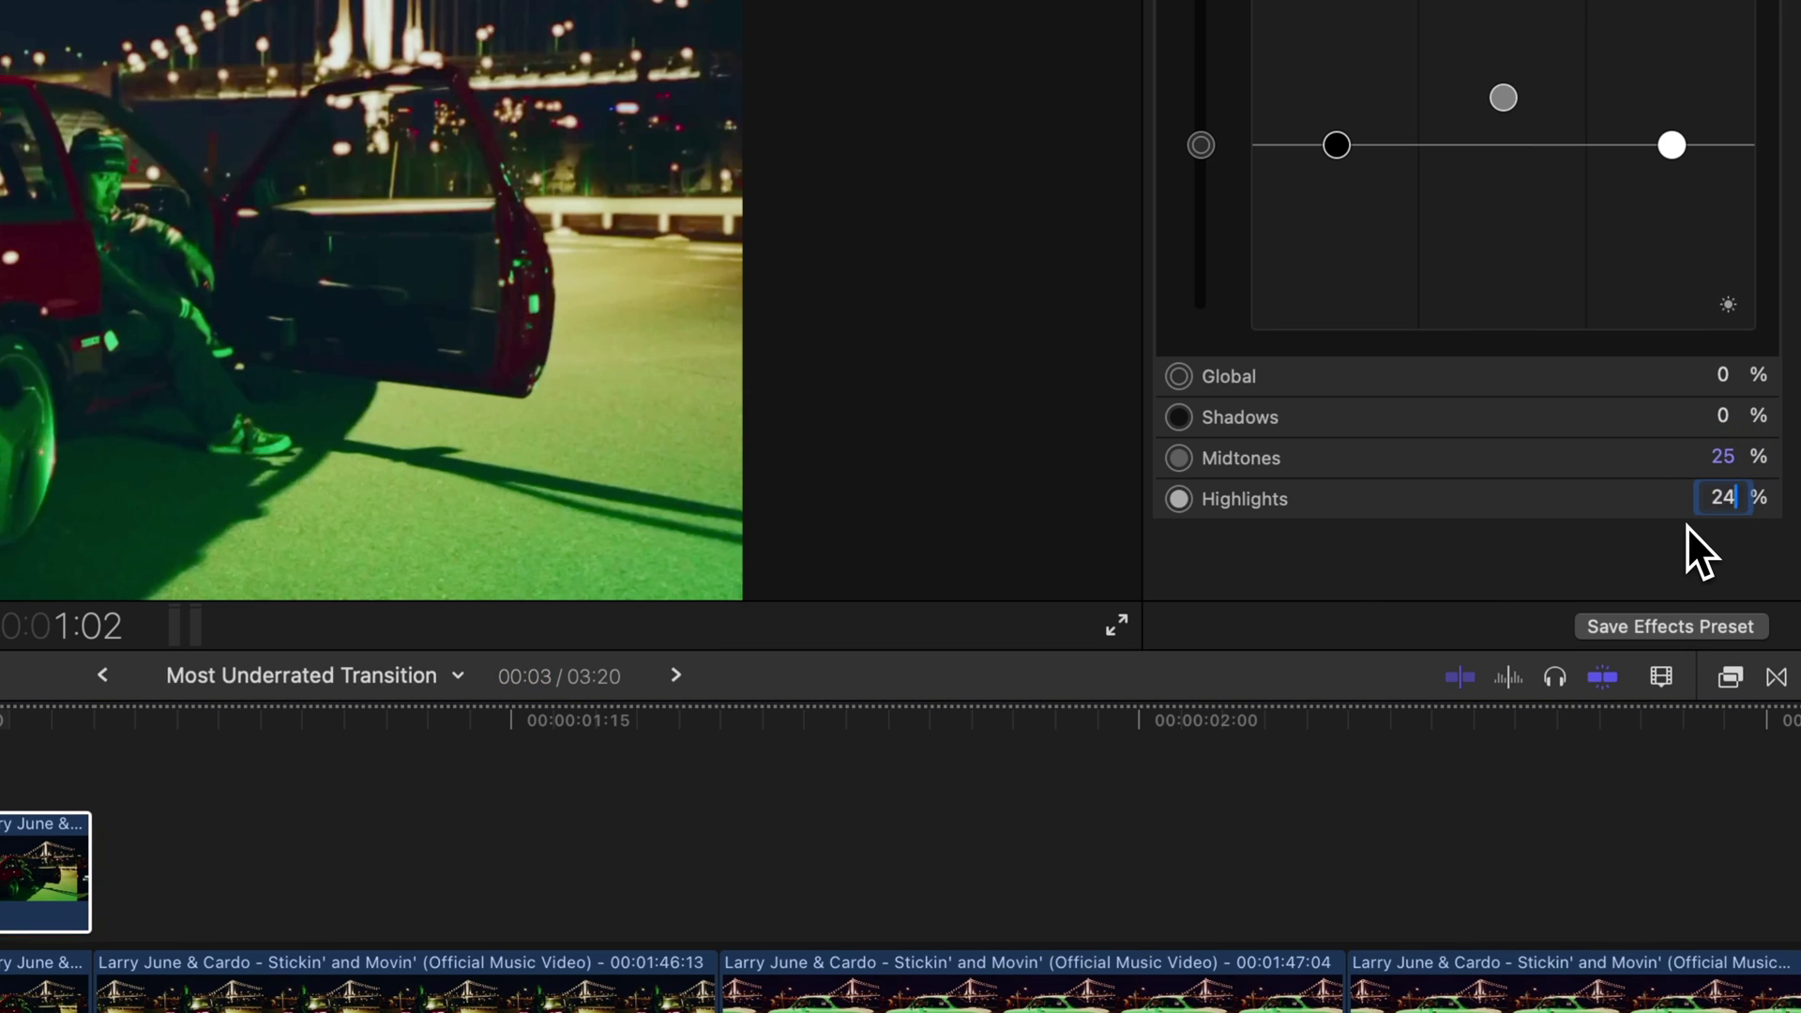
key("Return")
left_click(1735, 498)
type("5")
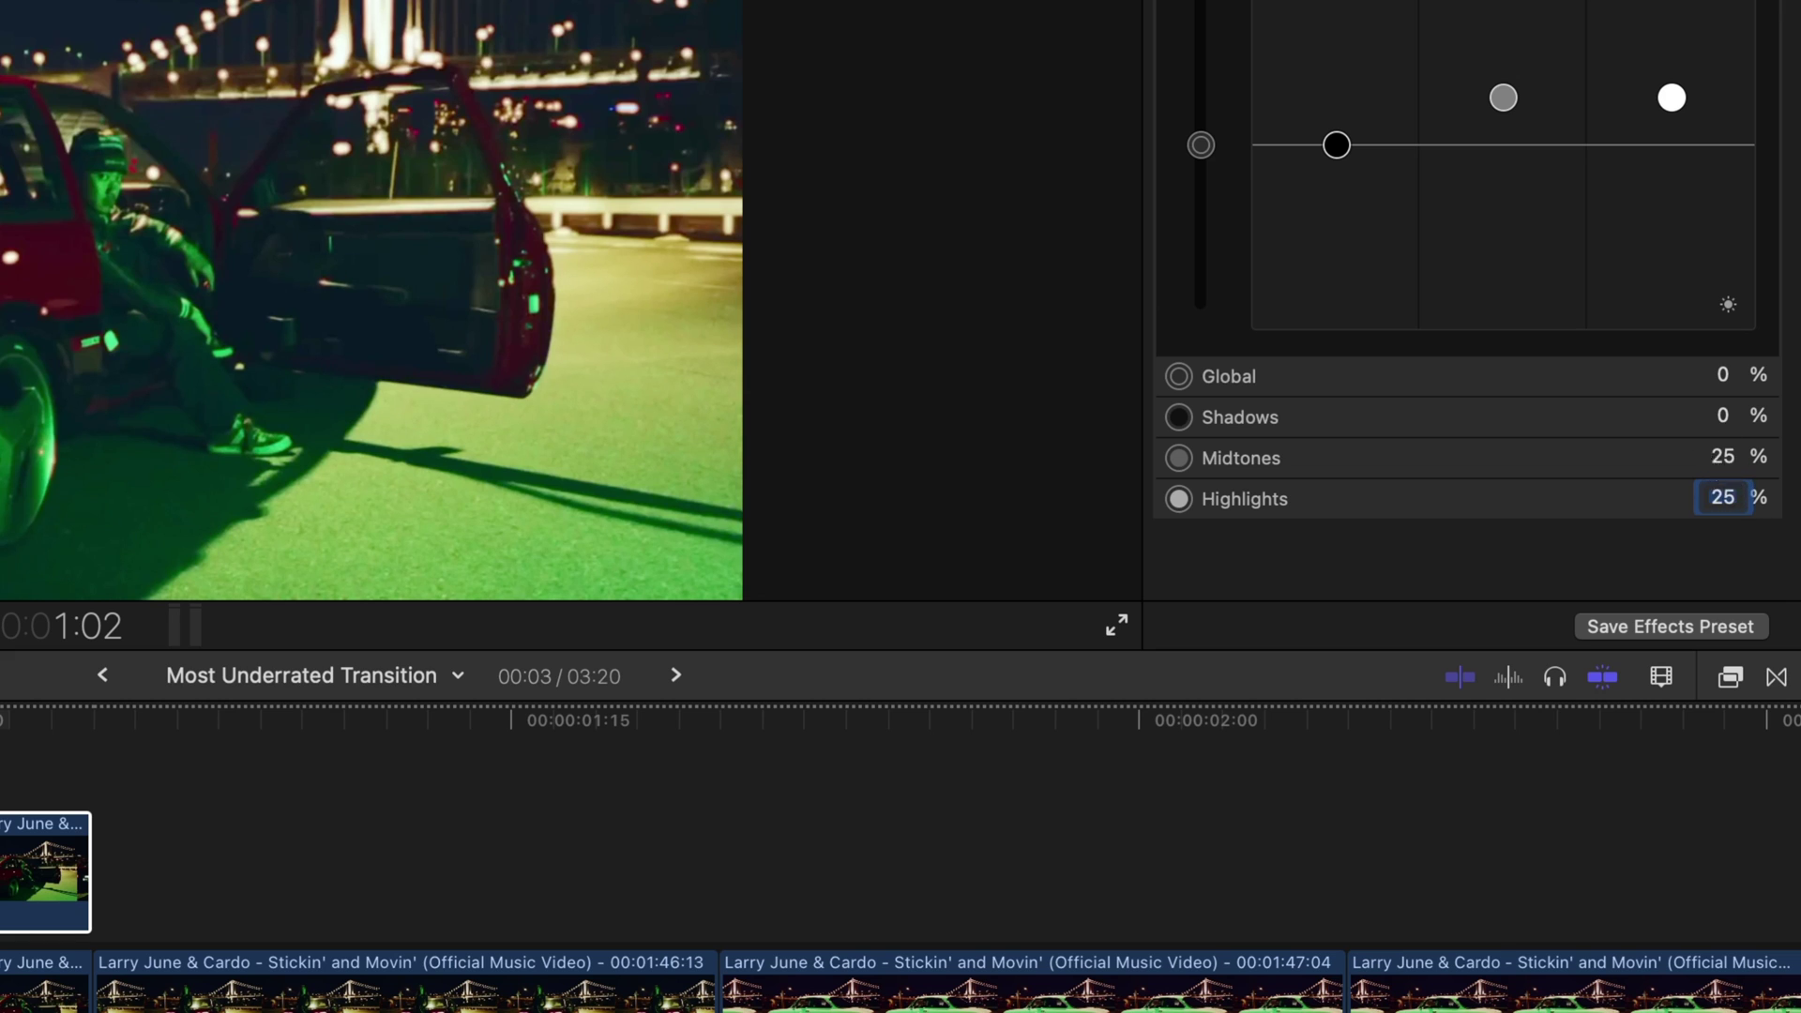
key("Return")
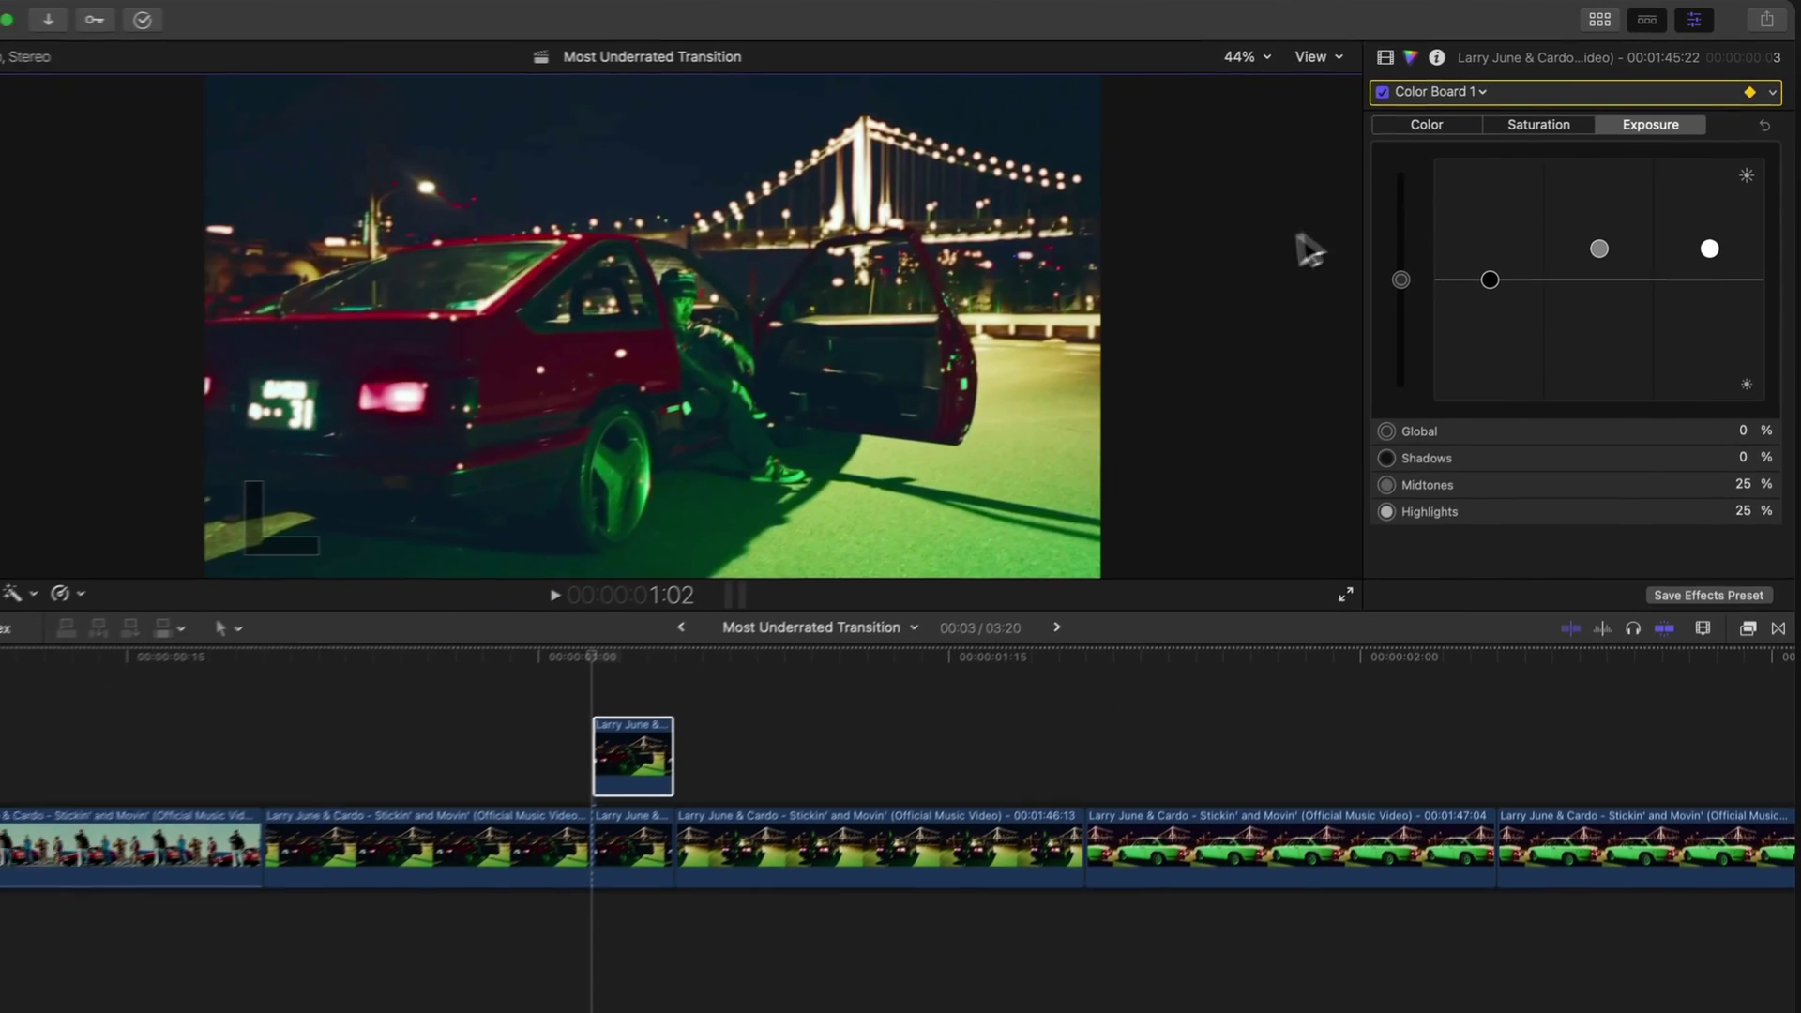
- Set the copied end piece's exposure midtones and highlights to 50% on its second frame
key("Right")
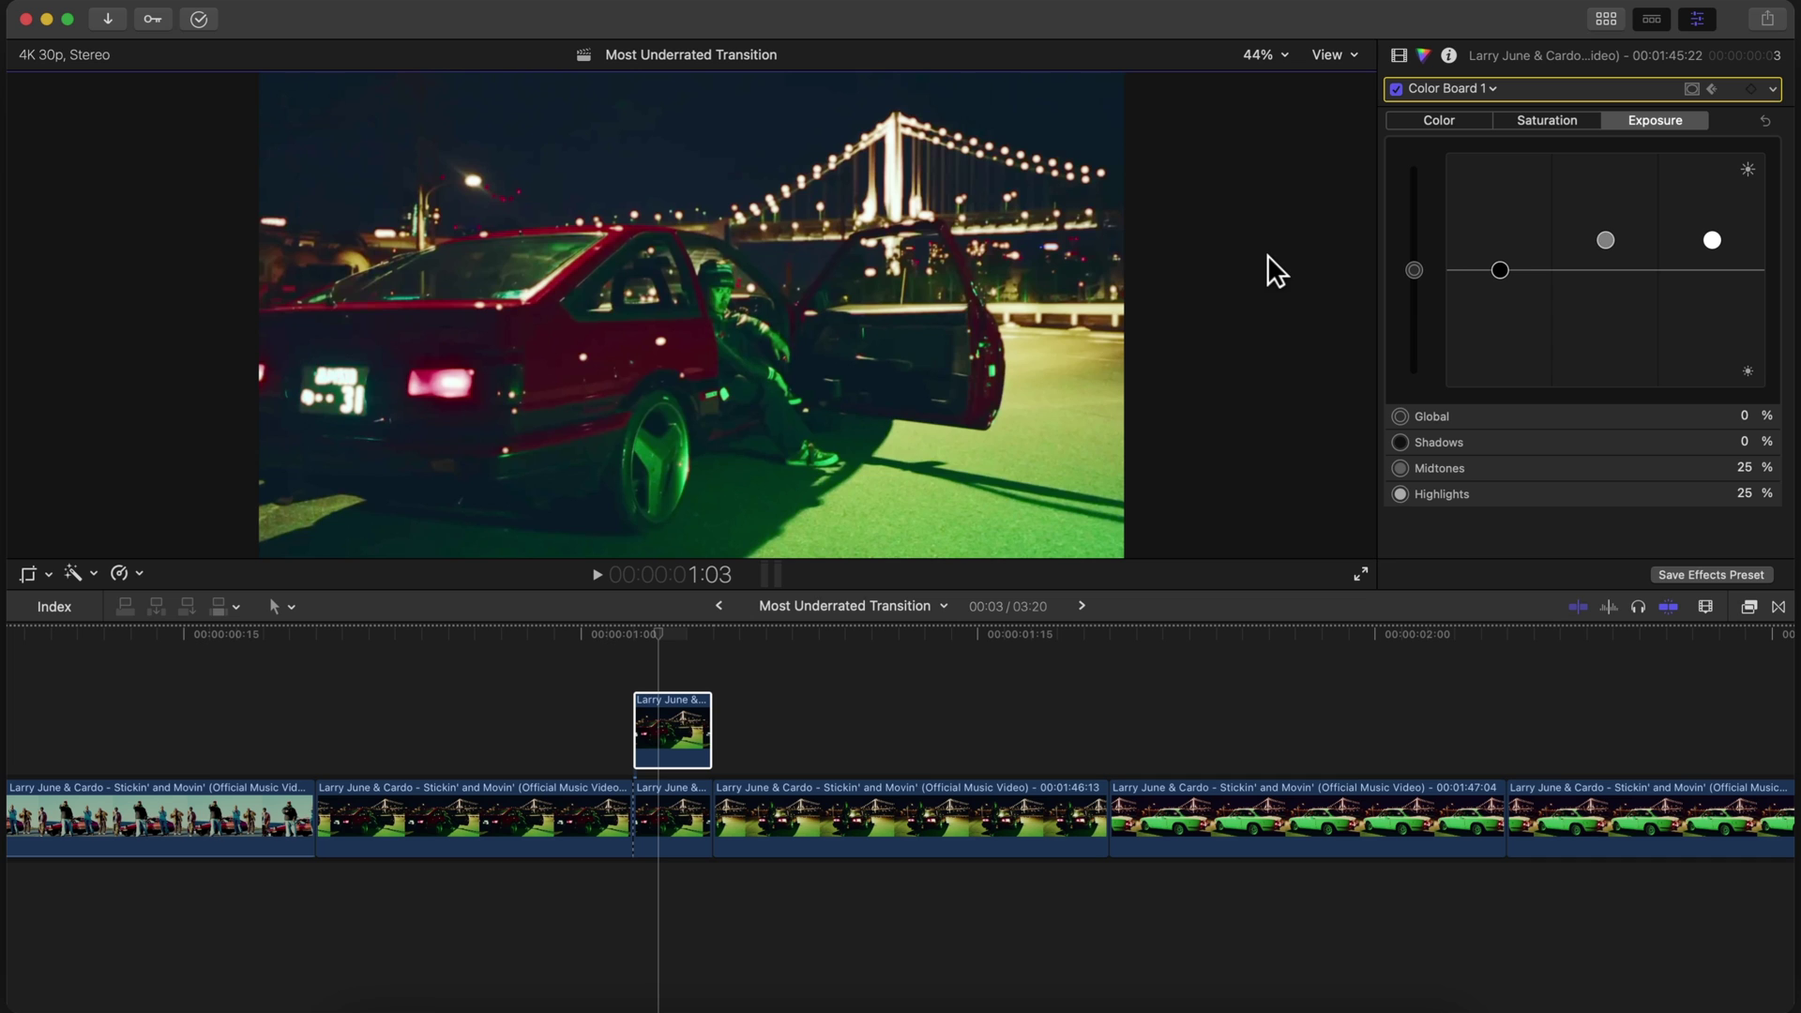
left_click(1744, 469)
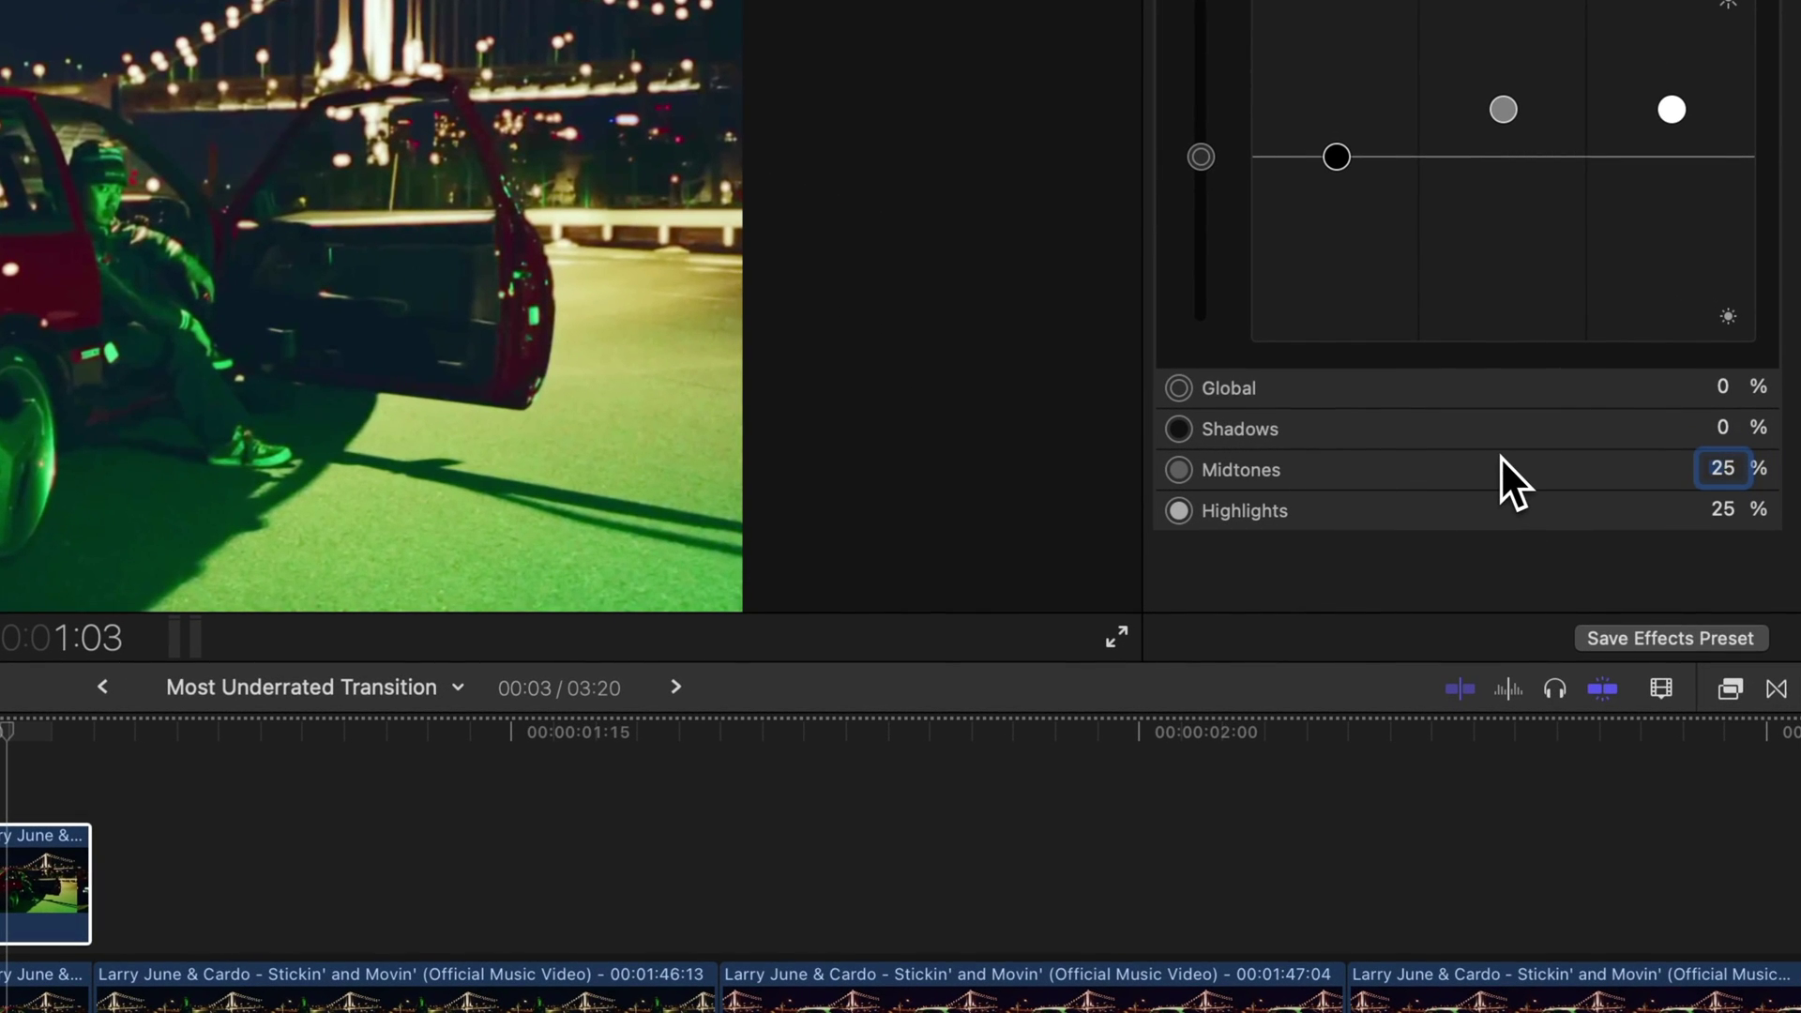
type("50")
left_click(1725, 512)
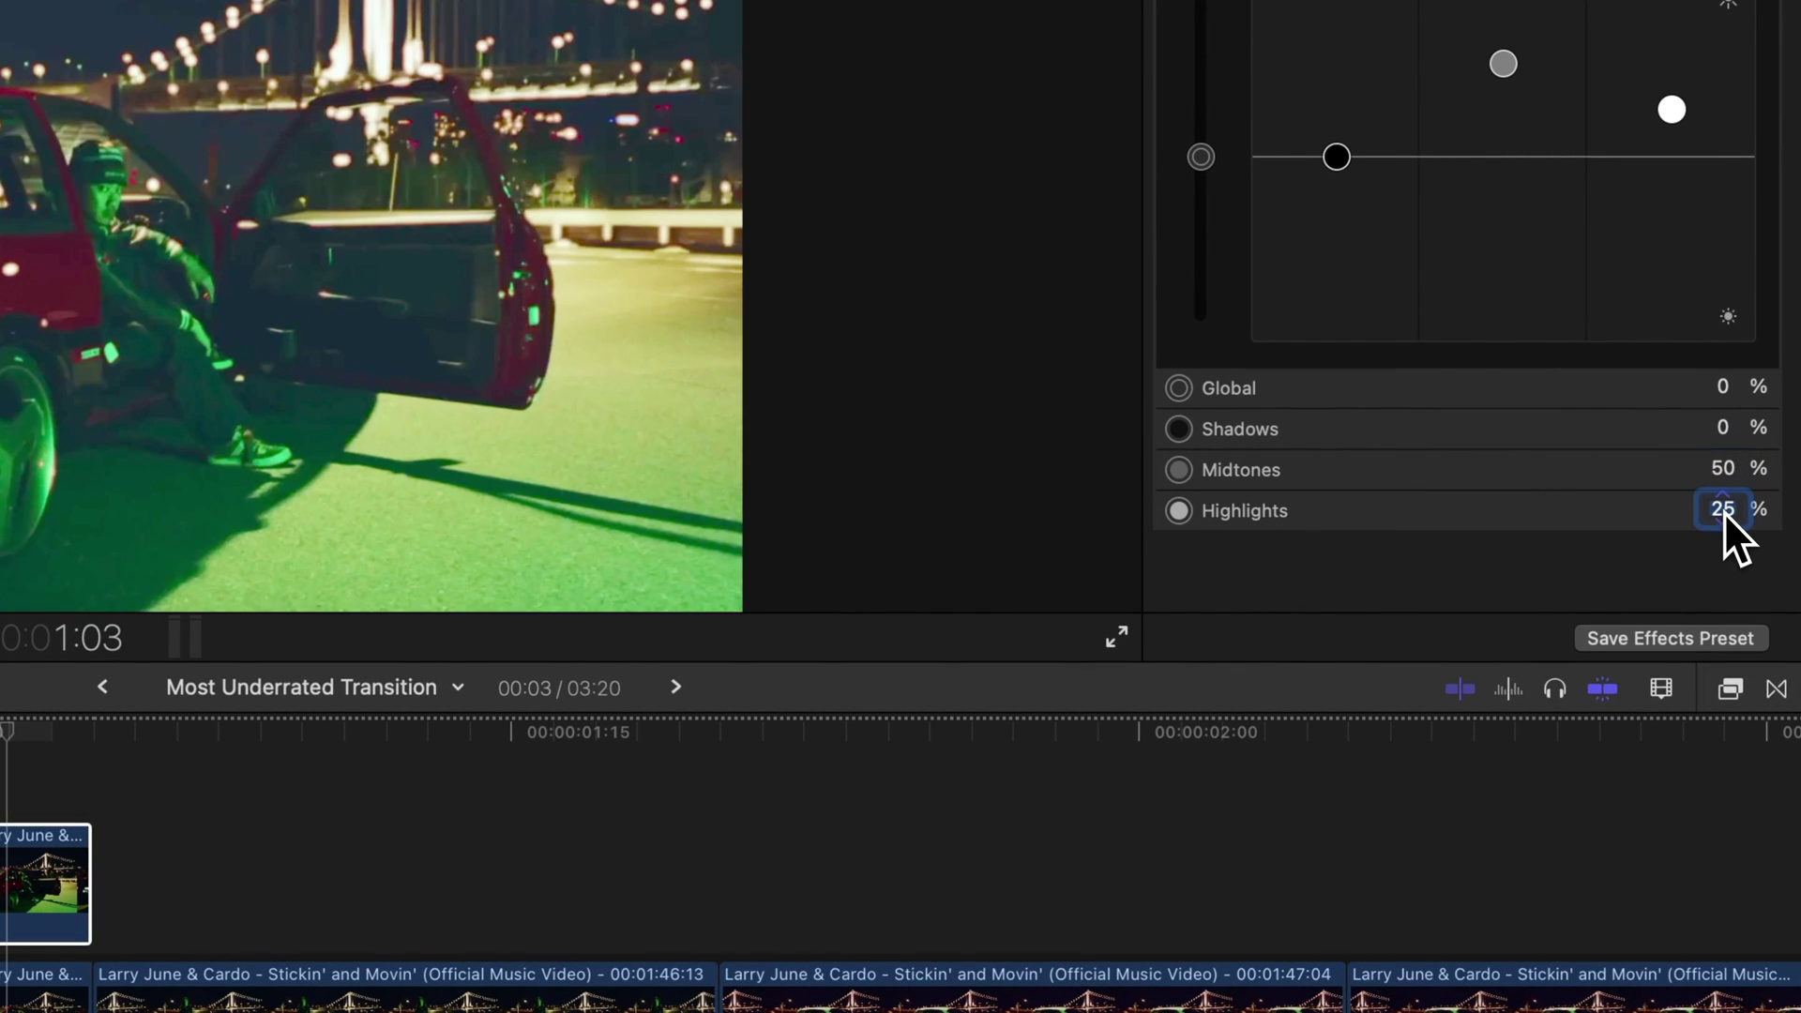
type("50")
key("Return")
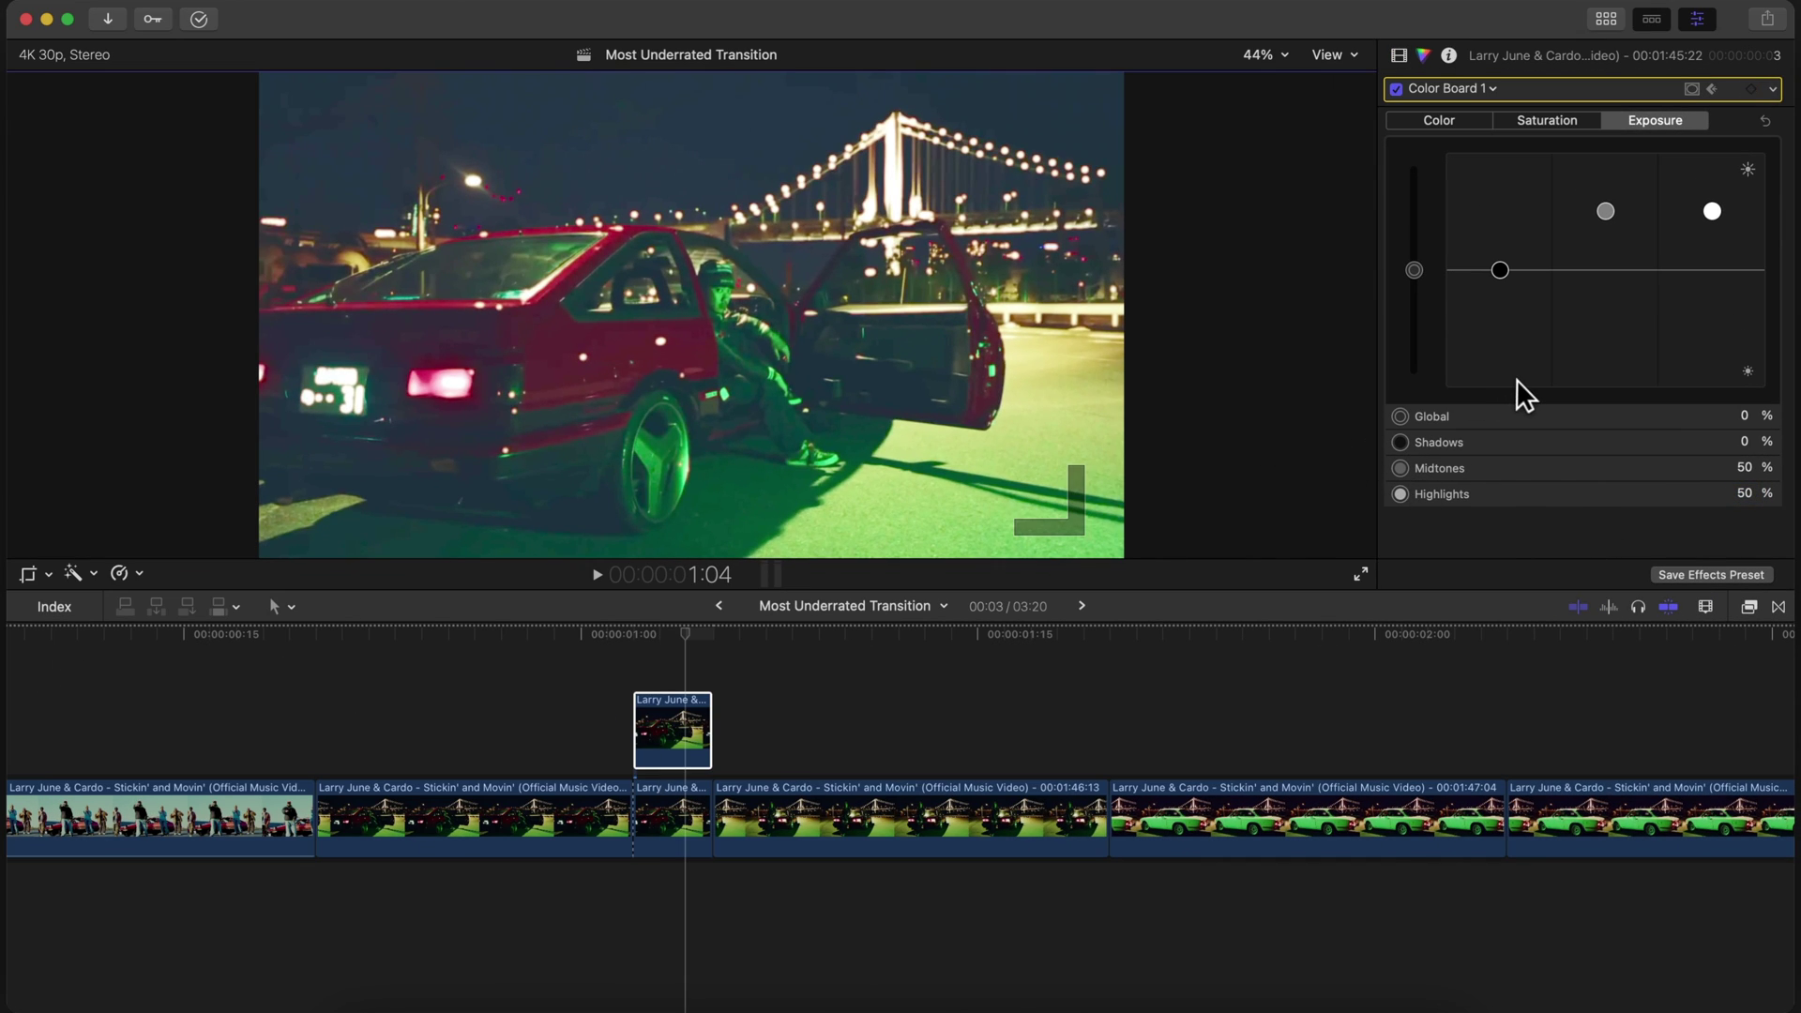
- Set the copied end piece's exposure midtones and highlights to 75% on its third frame
left_click(1744, 468)
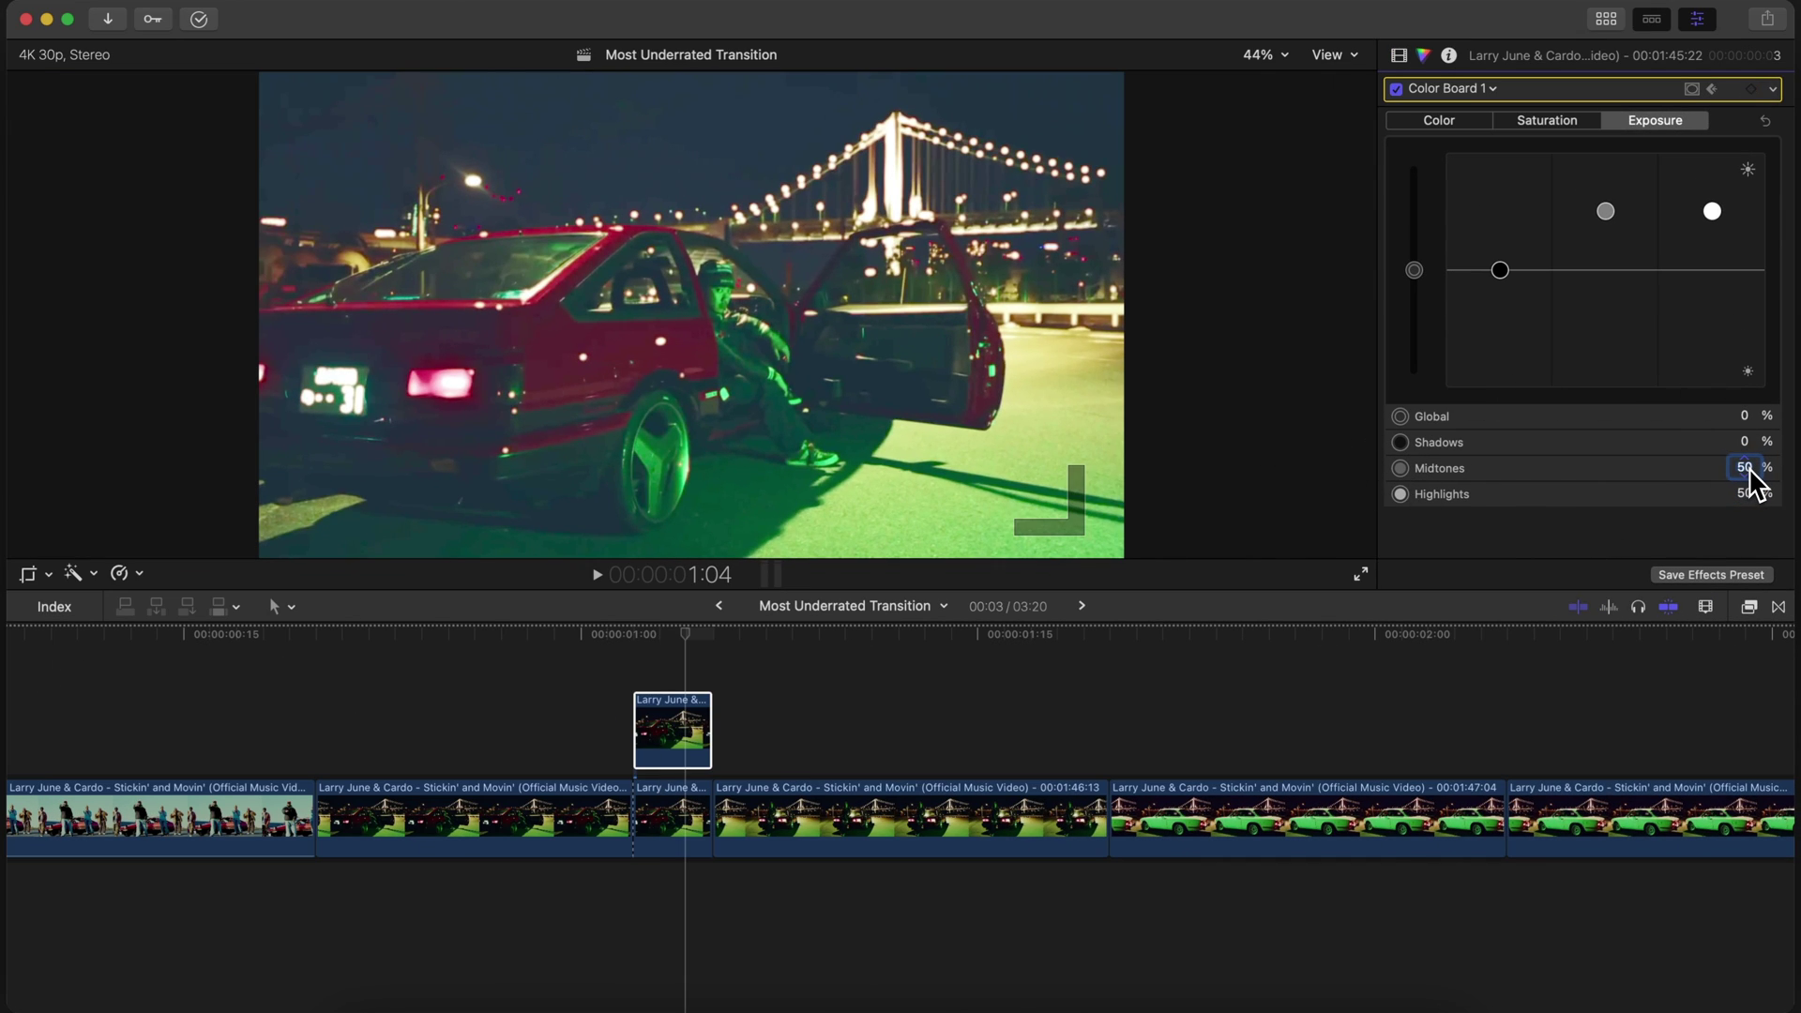
type("75")
left_click(1751, 494)
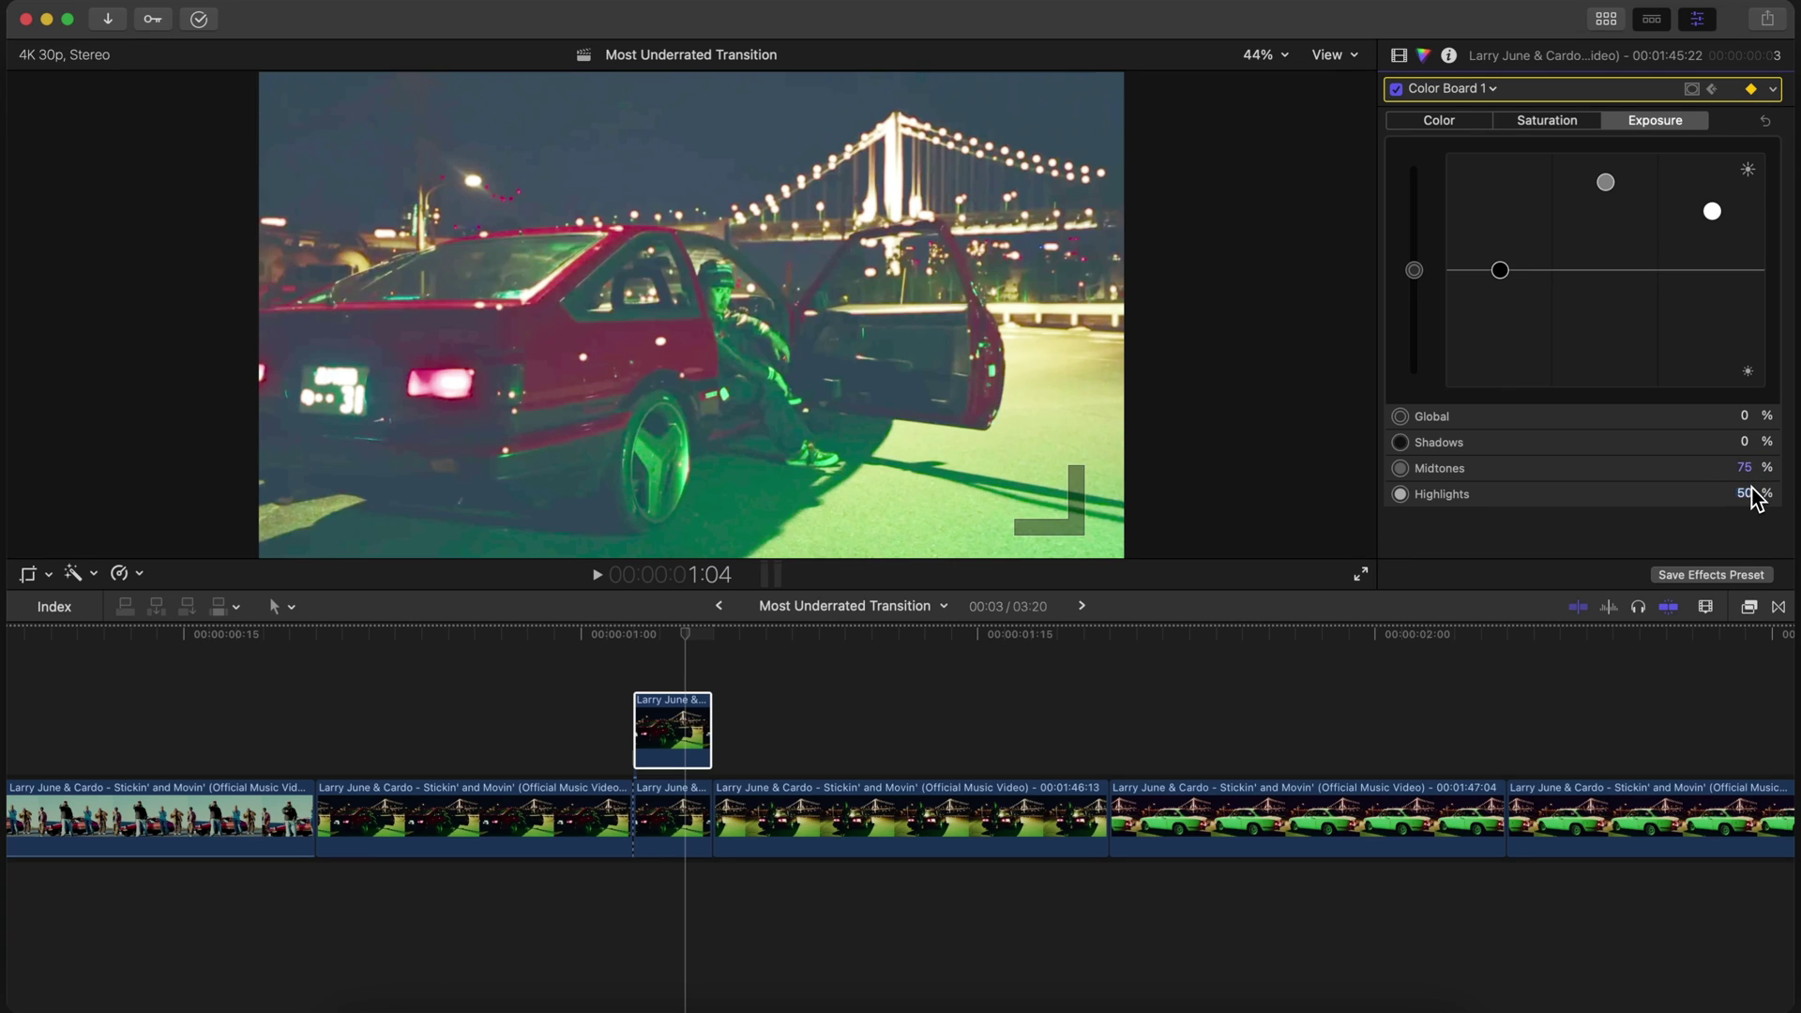
type("75")
key("Return")
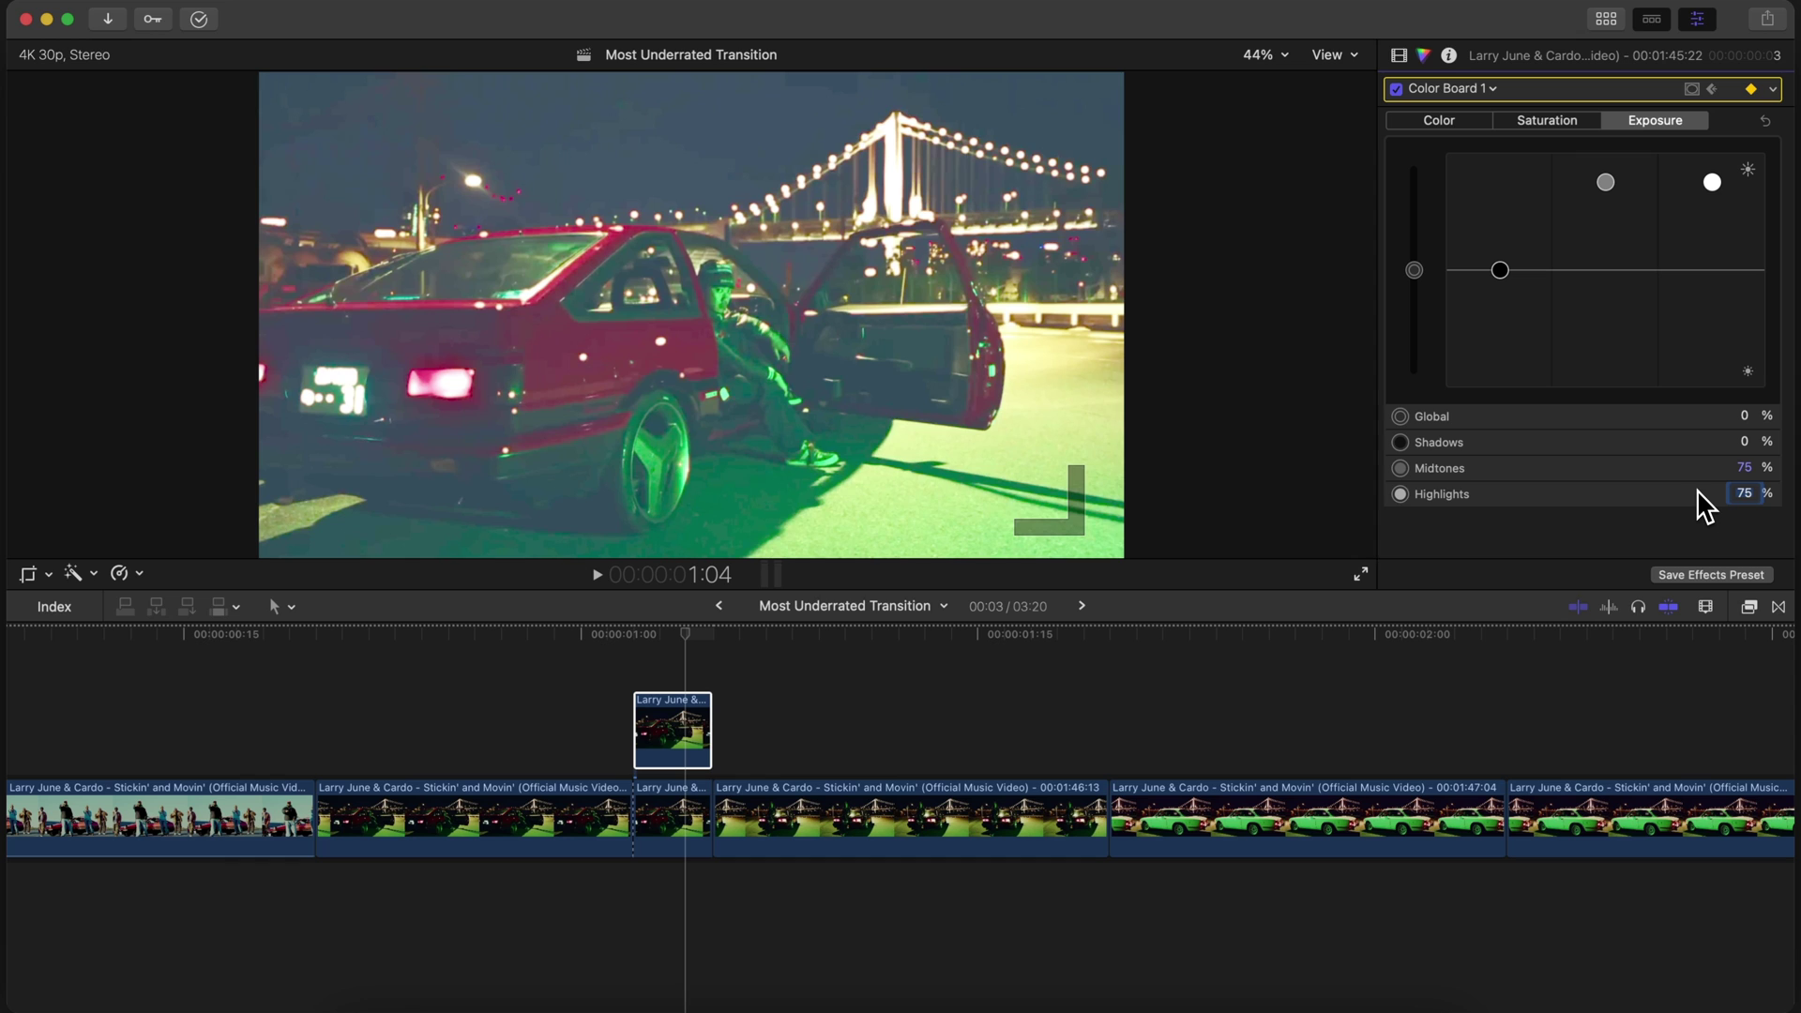
- Step frame by frame through the copied end piece to review how its exposure ramps up
left_click(689, 632)
key("Right")
key("Left")
key("Right")
key("Left")
key("Left")
key("Left")
key("Left")
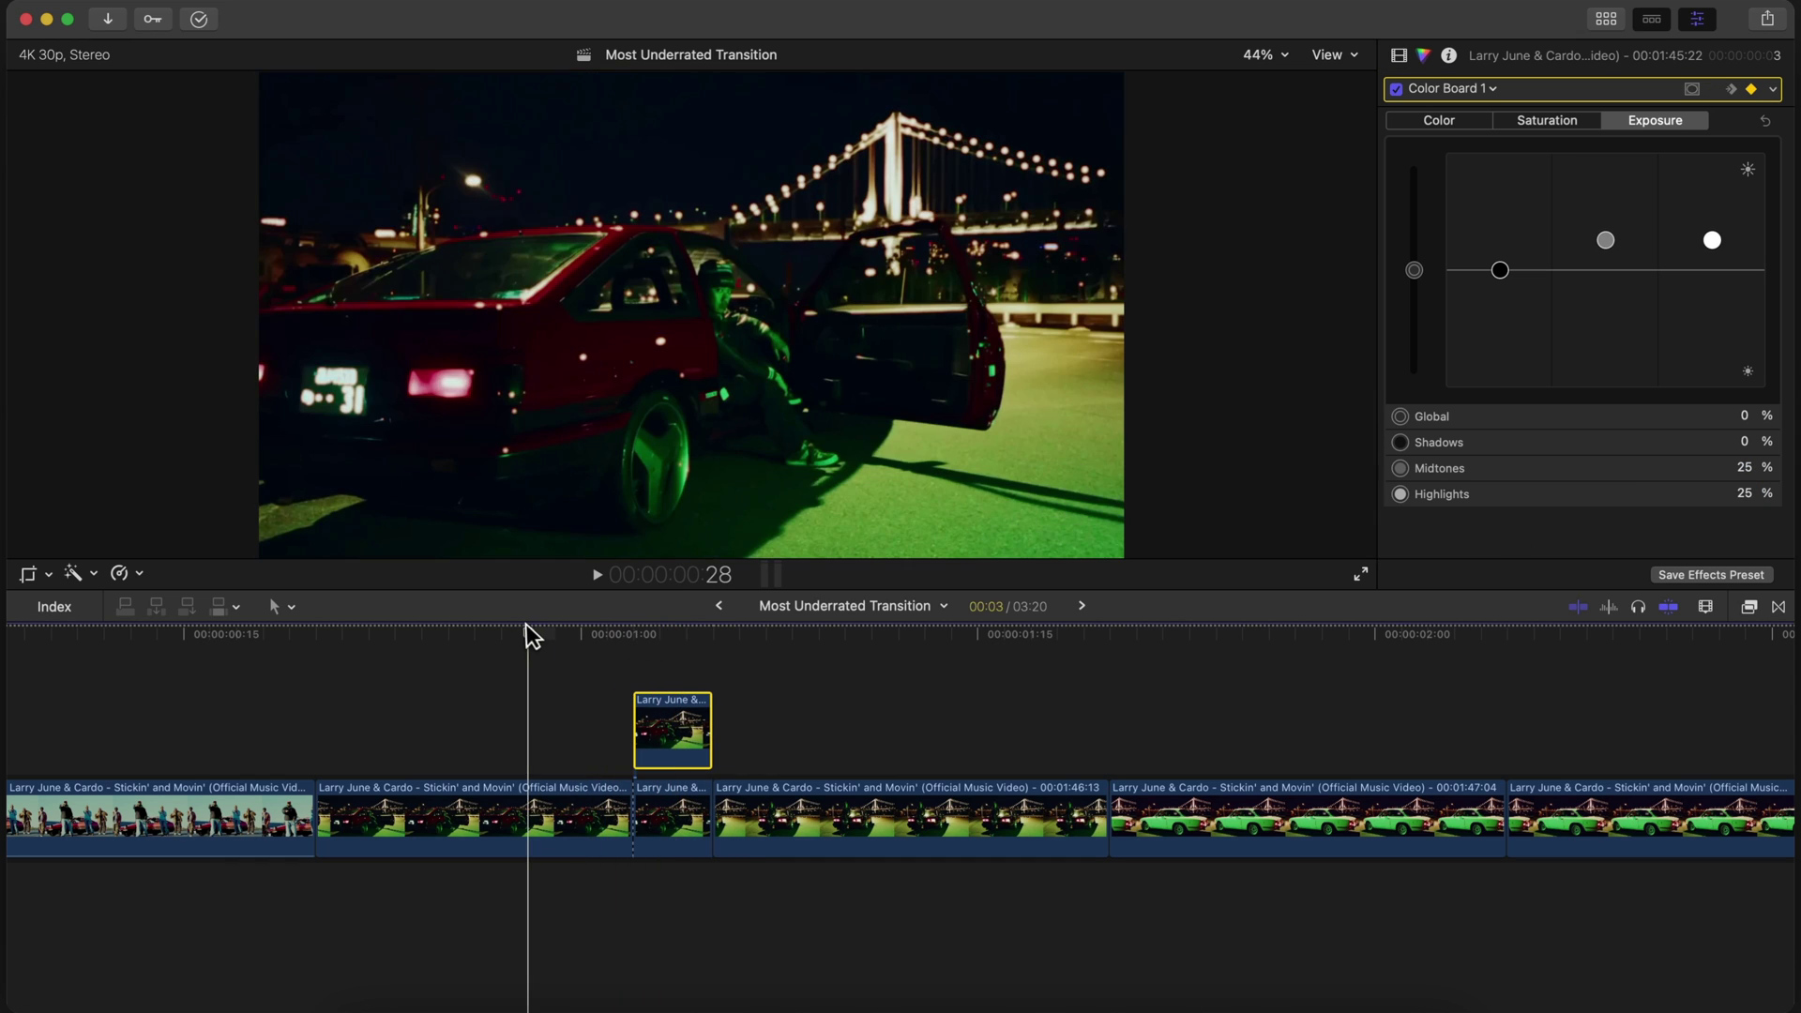
key("Right")
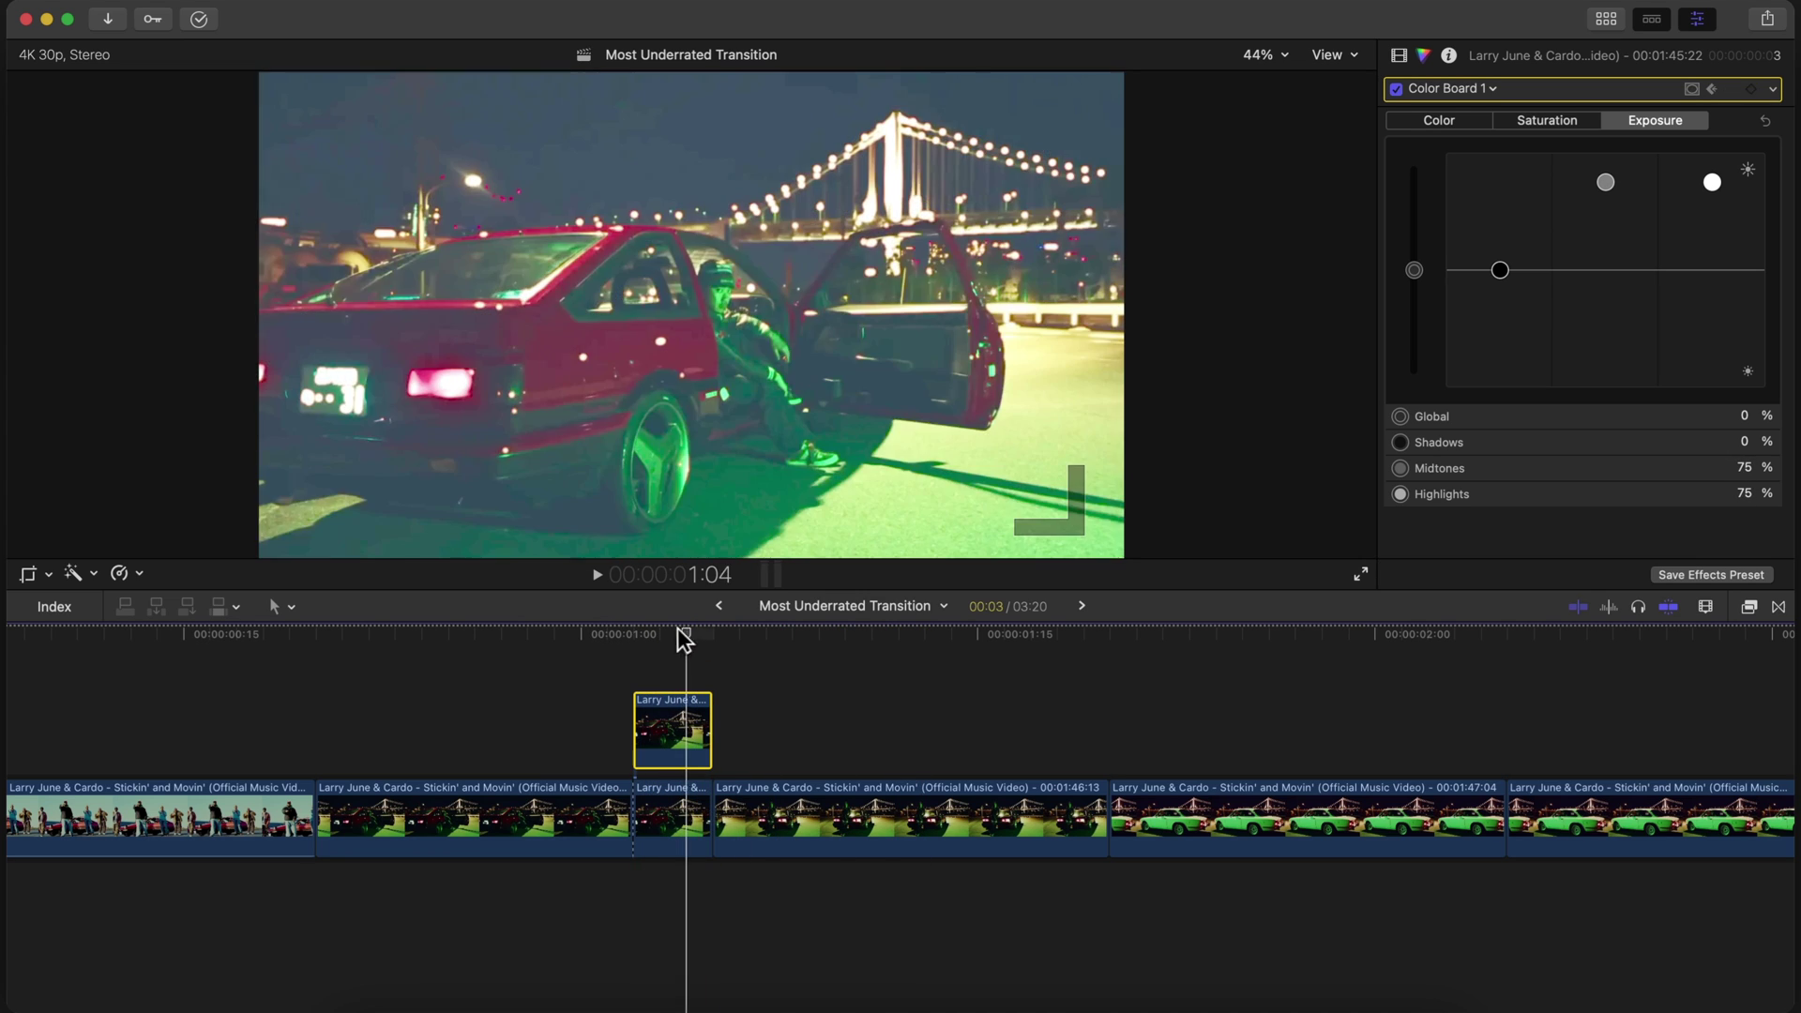
- Split the third clip three frames after its start and place a copy of the short opening piece directly above it
left_click(732, 808)
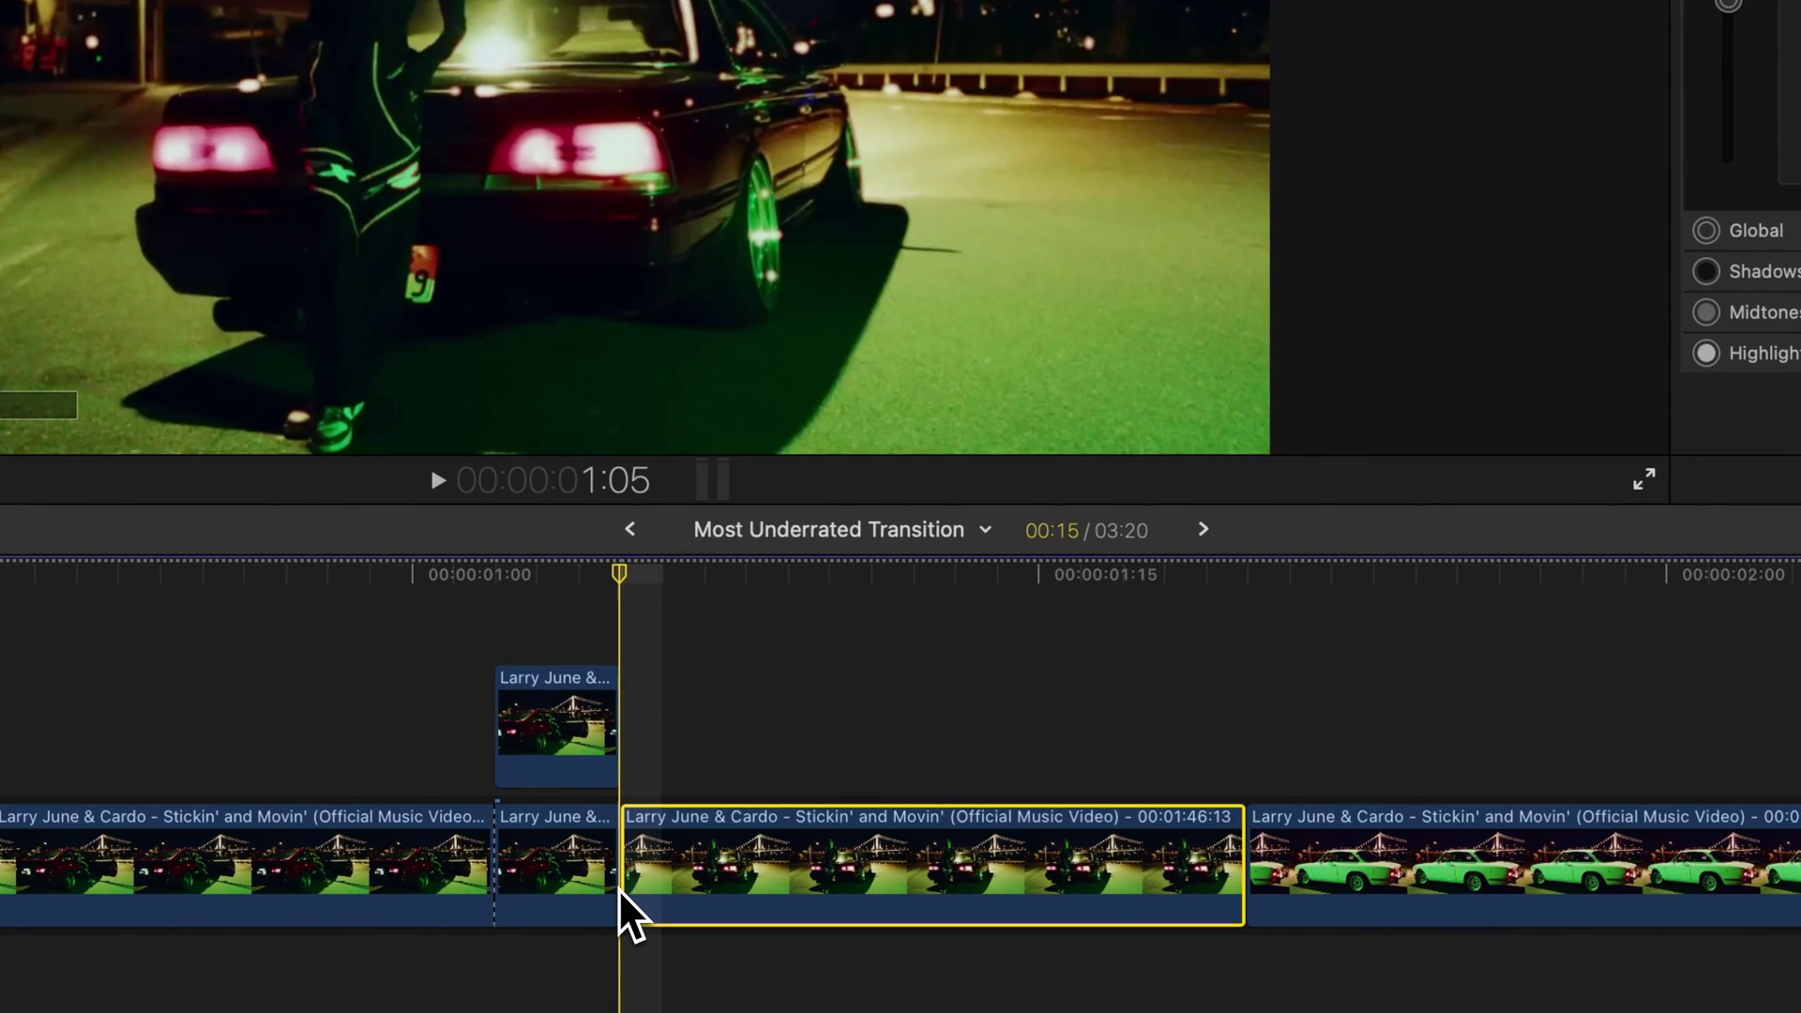
key("Right")
key("Right")
key("Right")
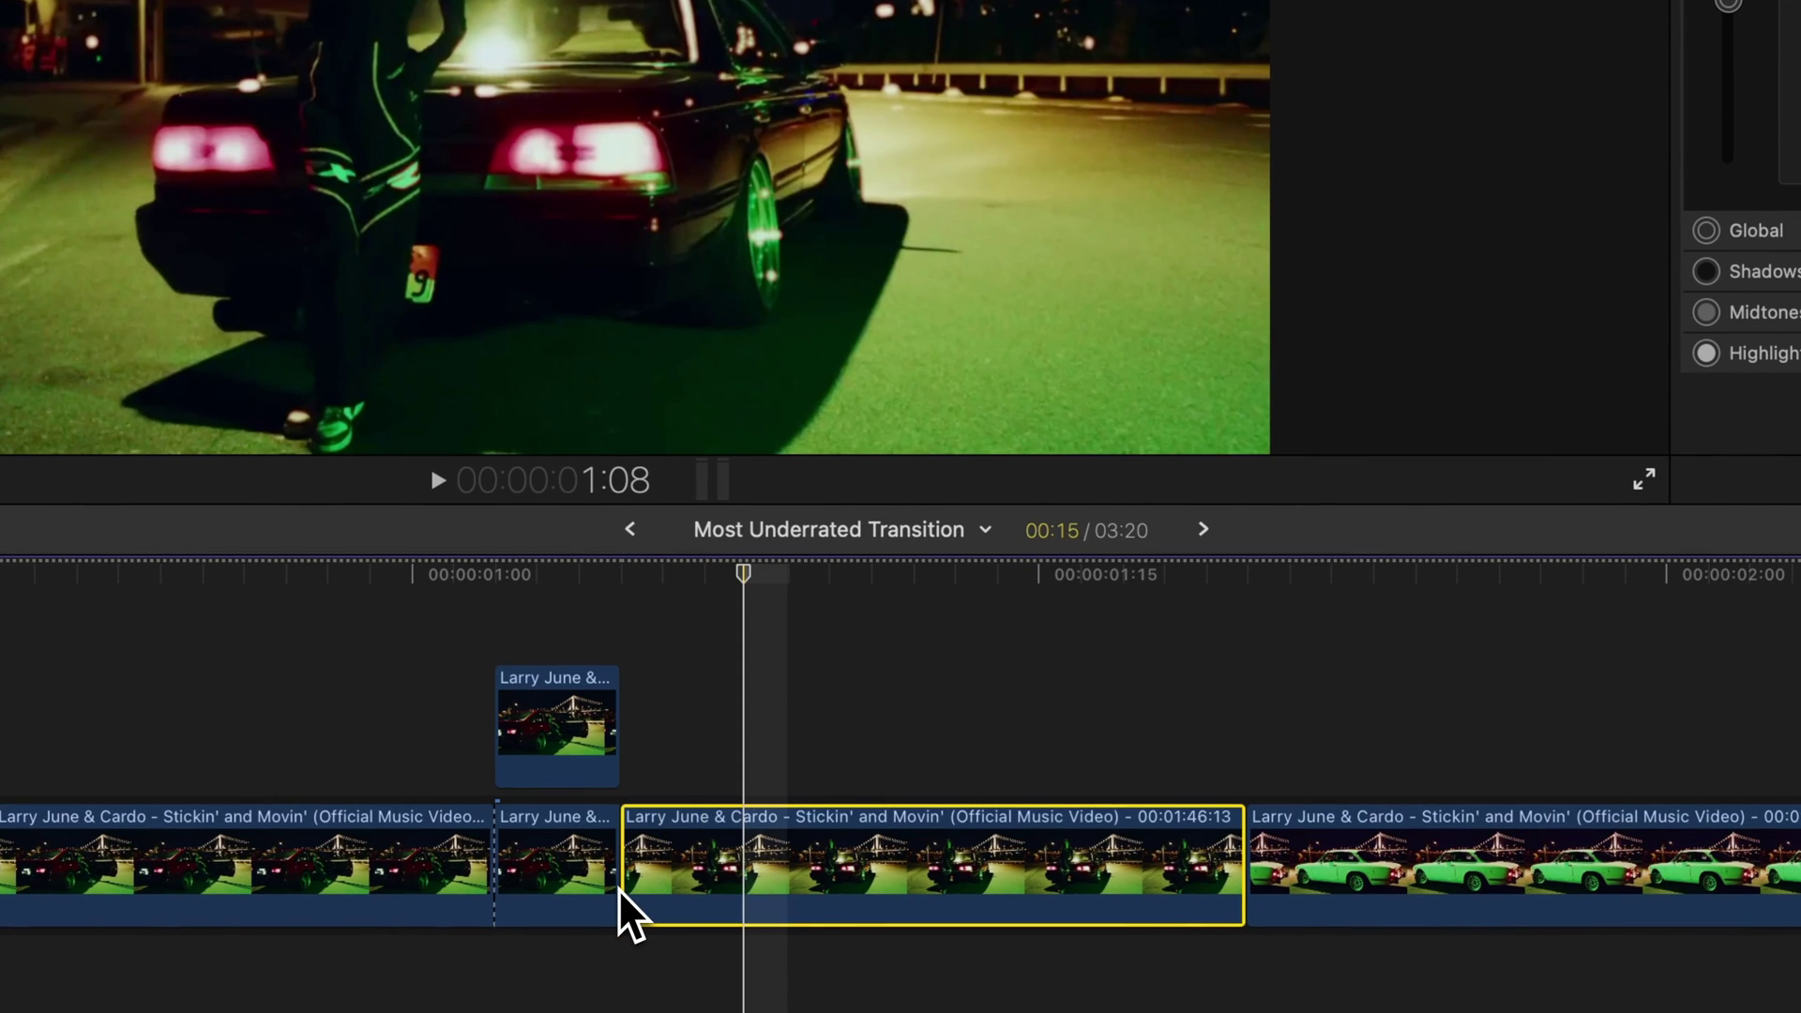
key("super+b")
left_click_drag(659, 863, 684, 745)
- Add a Color Board to the copied opening piece and keyframe its exposure midtones and highlights at 75% on the first frame
left_click(625, 572)
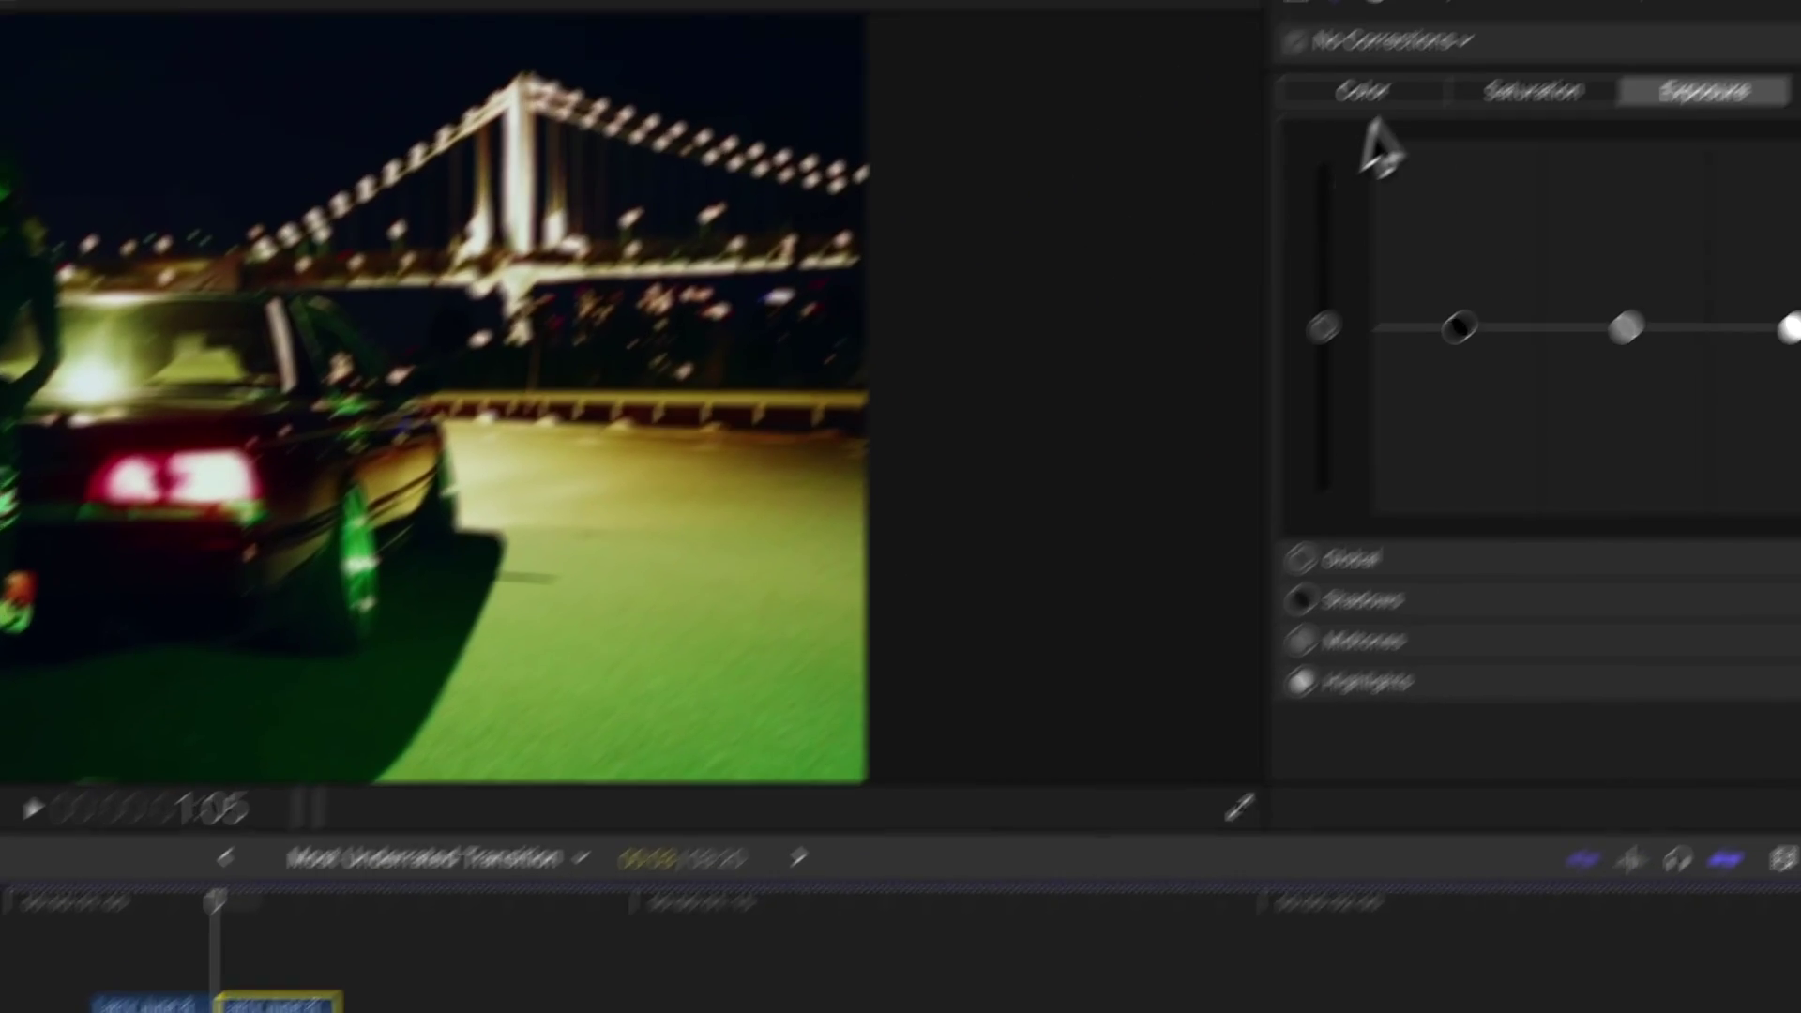
left_click(1444, 26)
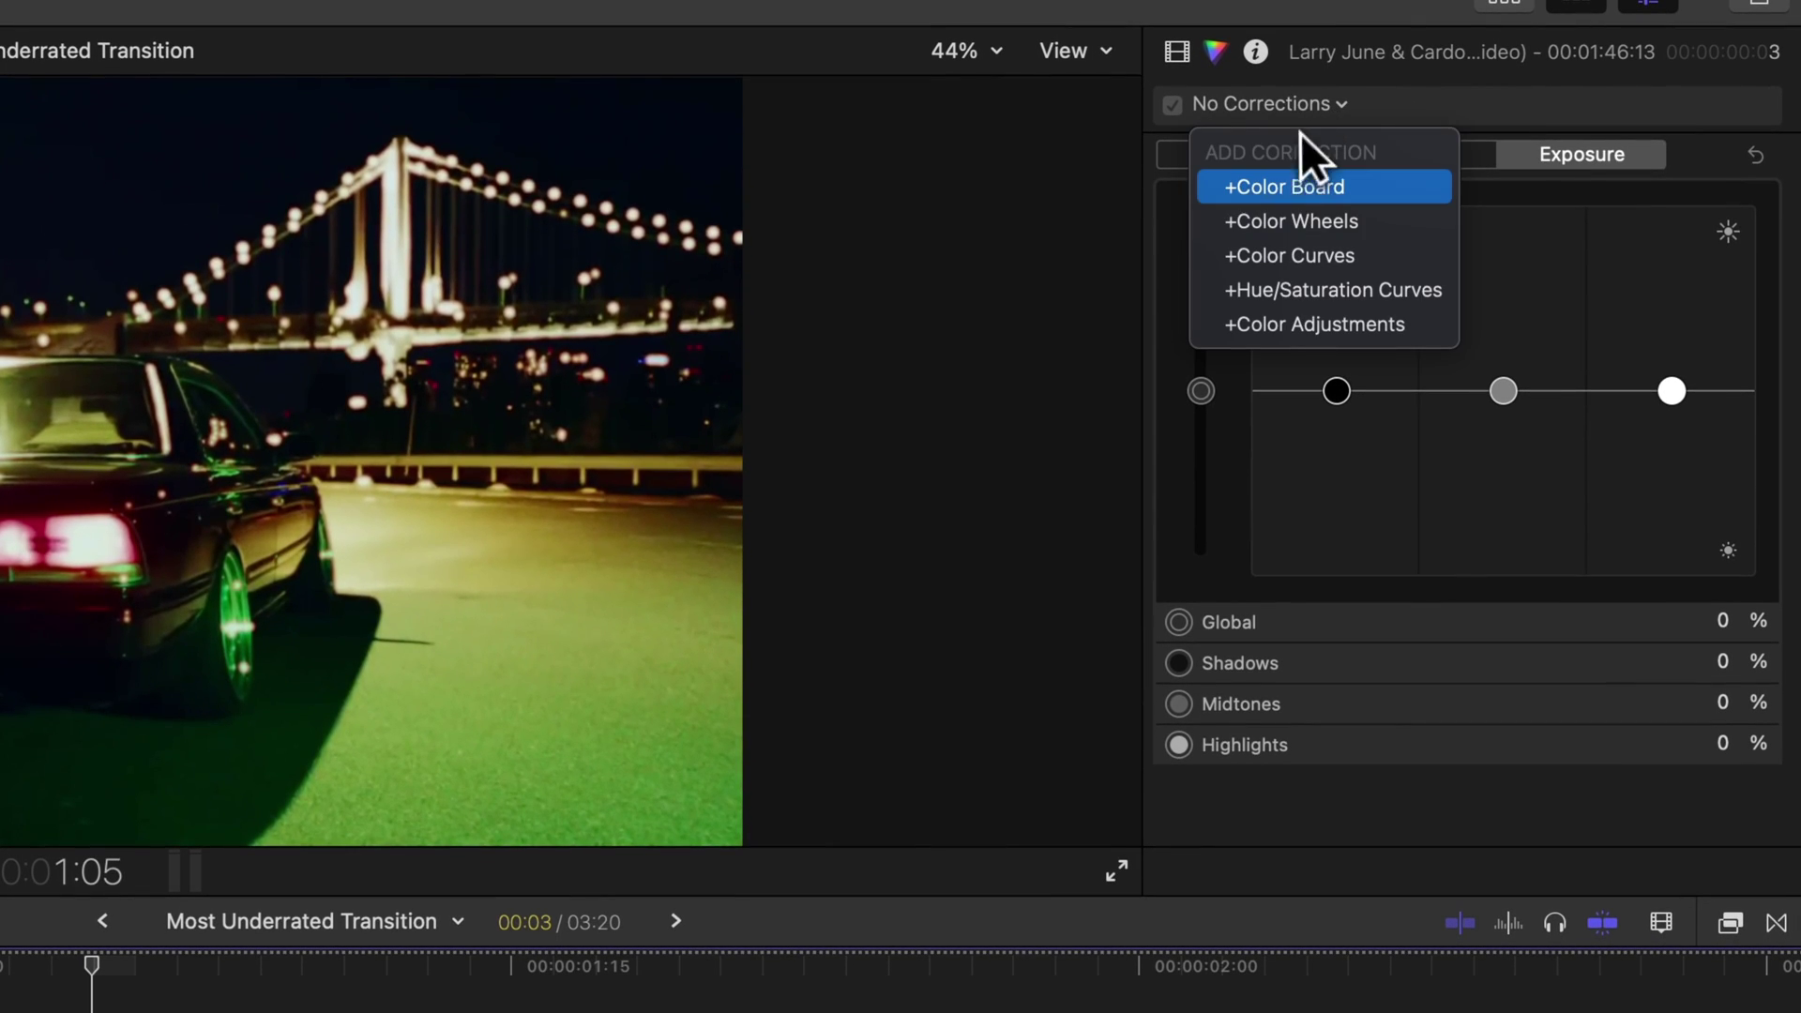
left_click(1265, 187)
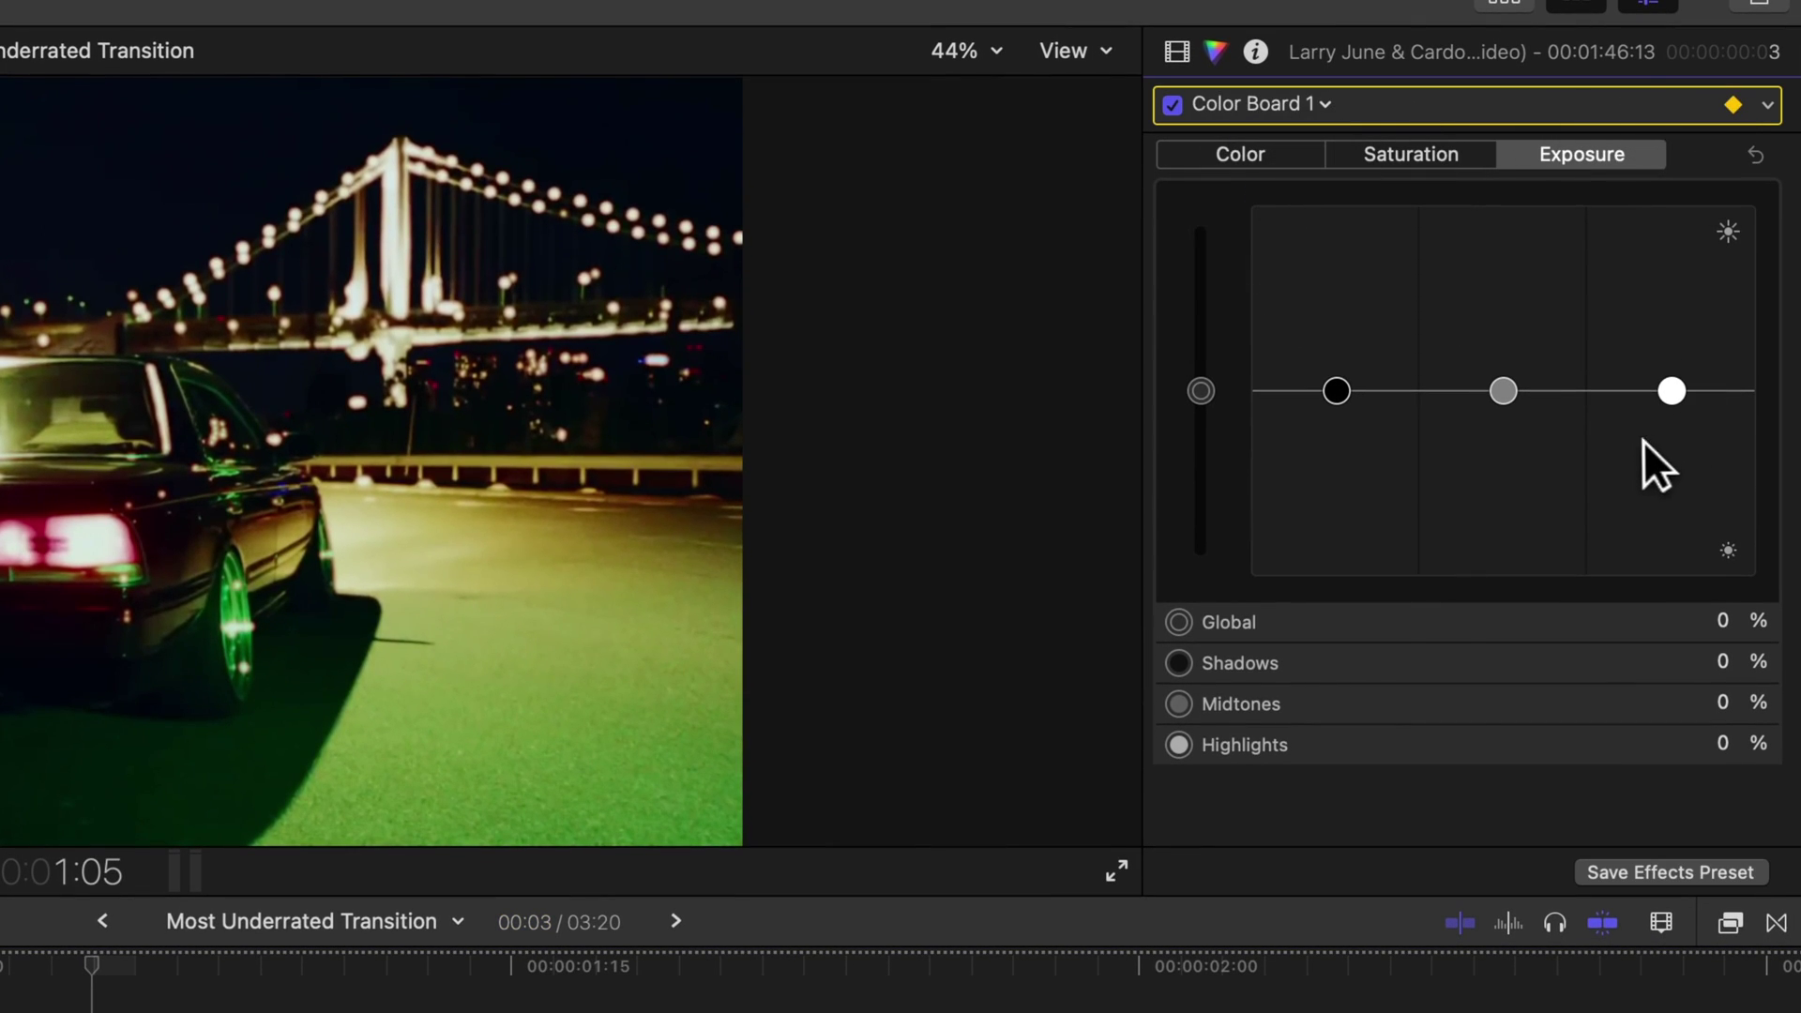
left_click(1724, 711)
type("75")
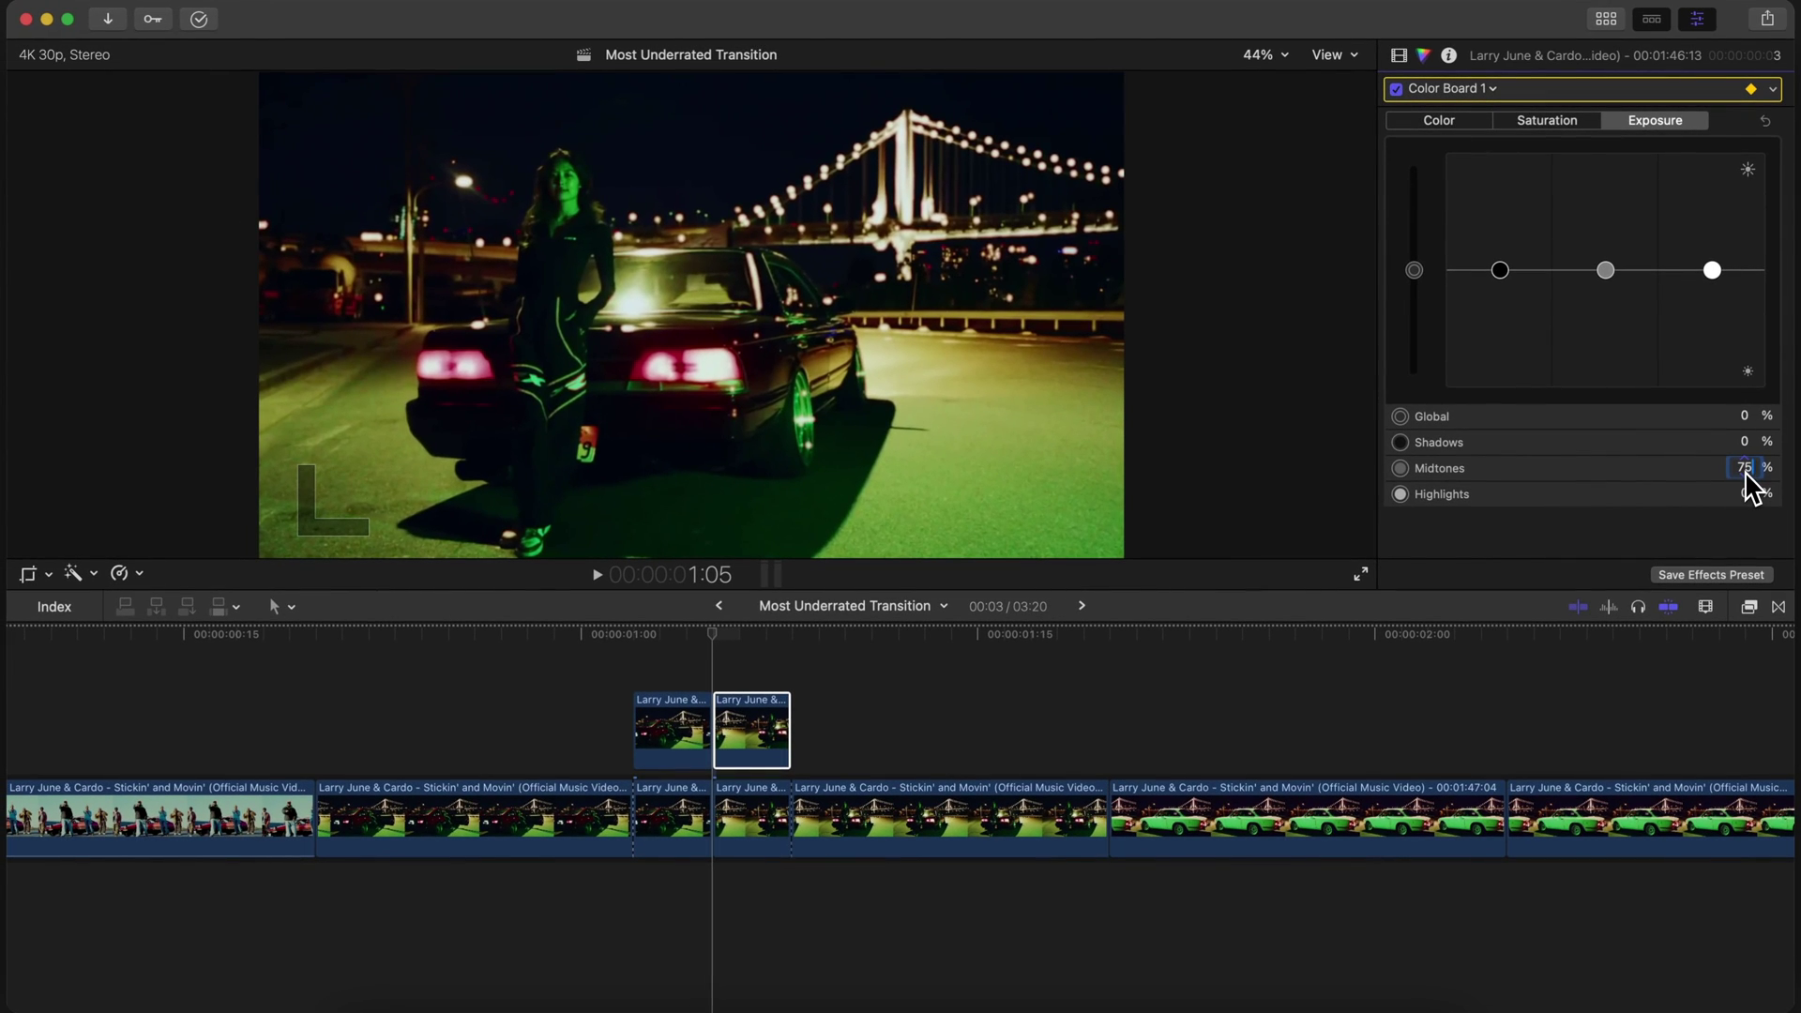
left_click(1745, 494)
type("75")
key("Return")
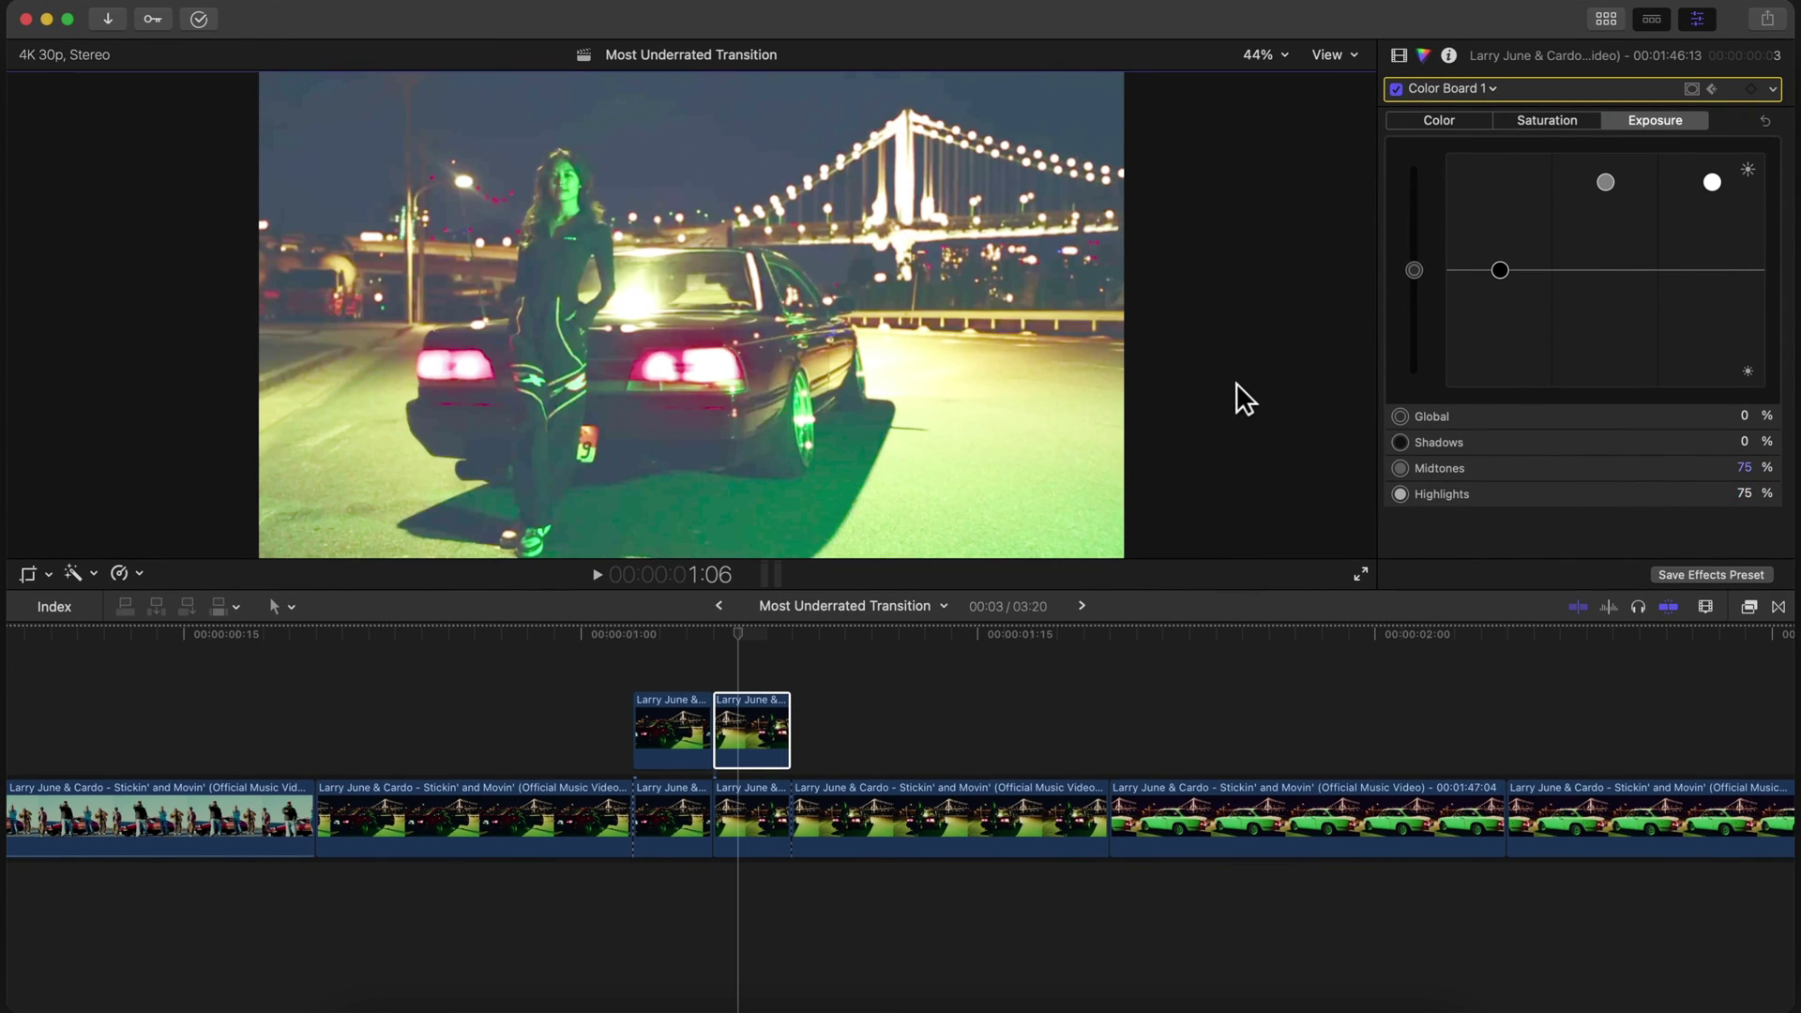
- Set the copied opening piece's exposure midtones and highlights to 50% on its second frame
left_click(1741, 467)
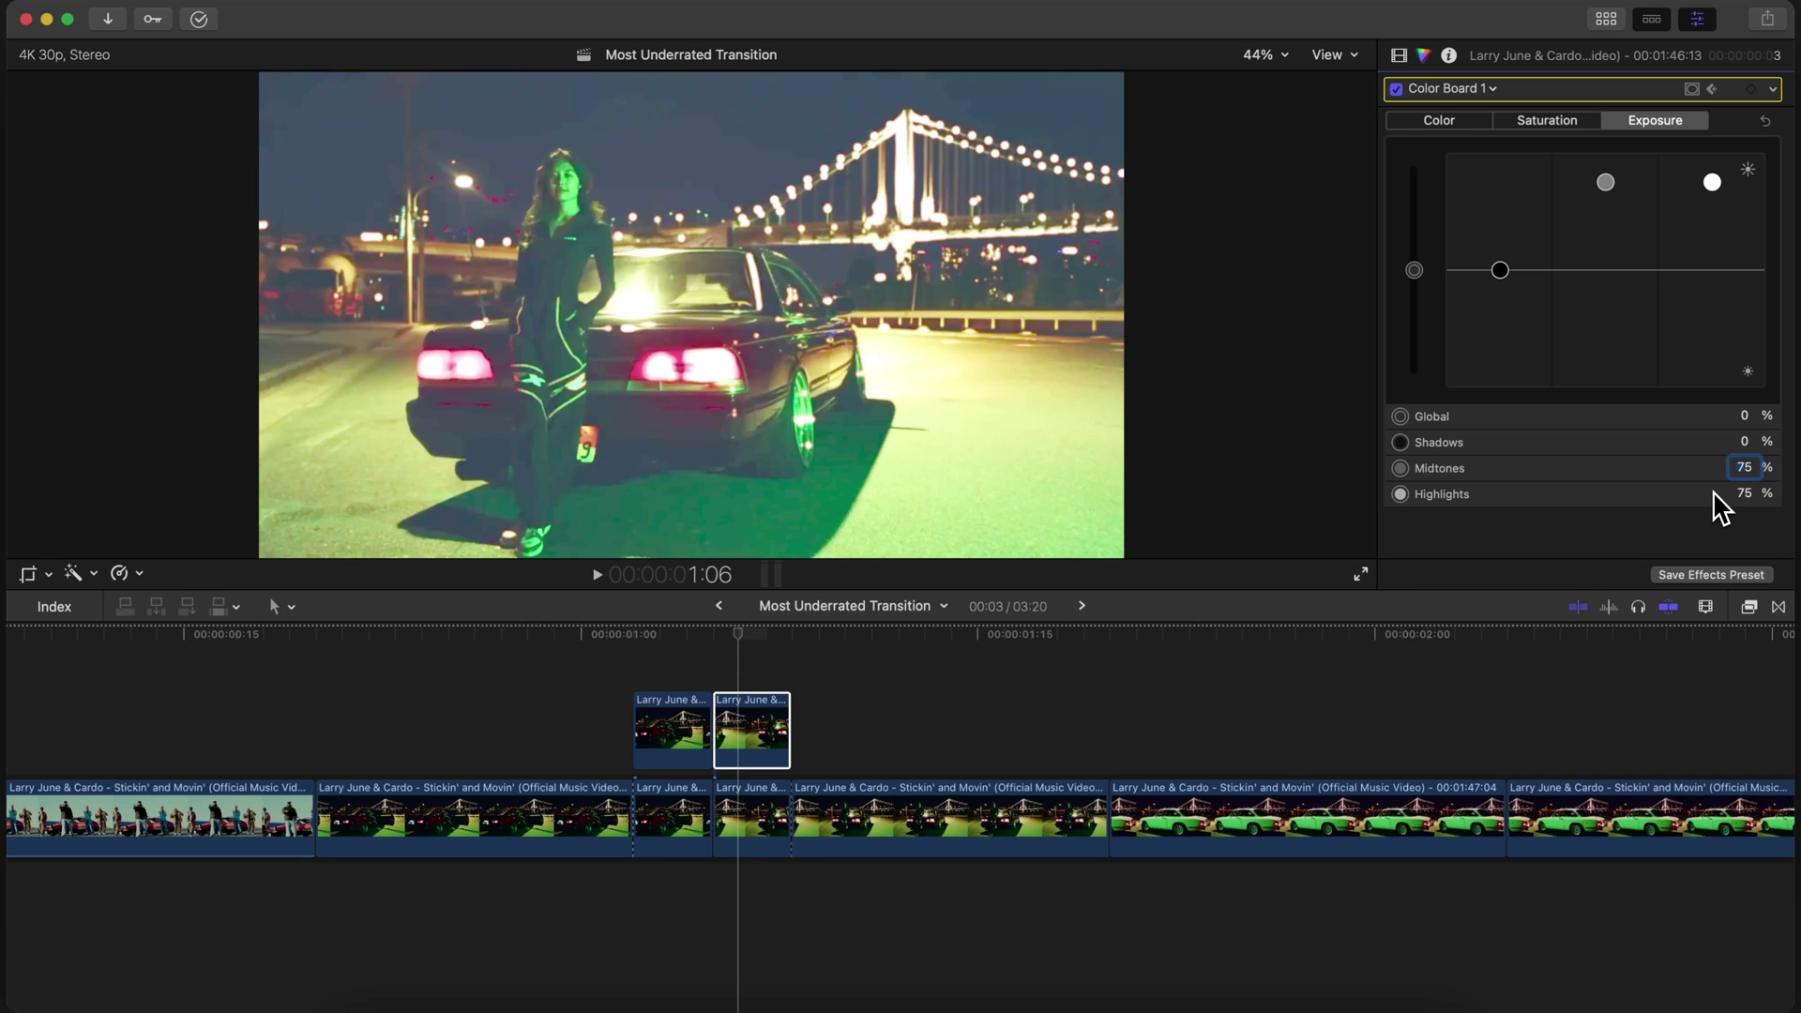
key("Return")
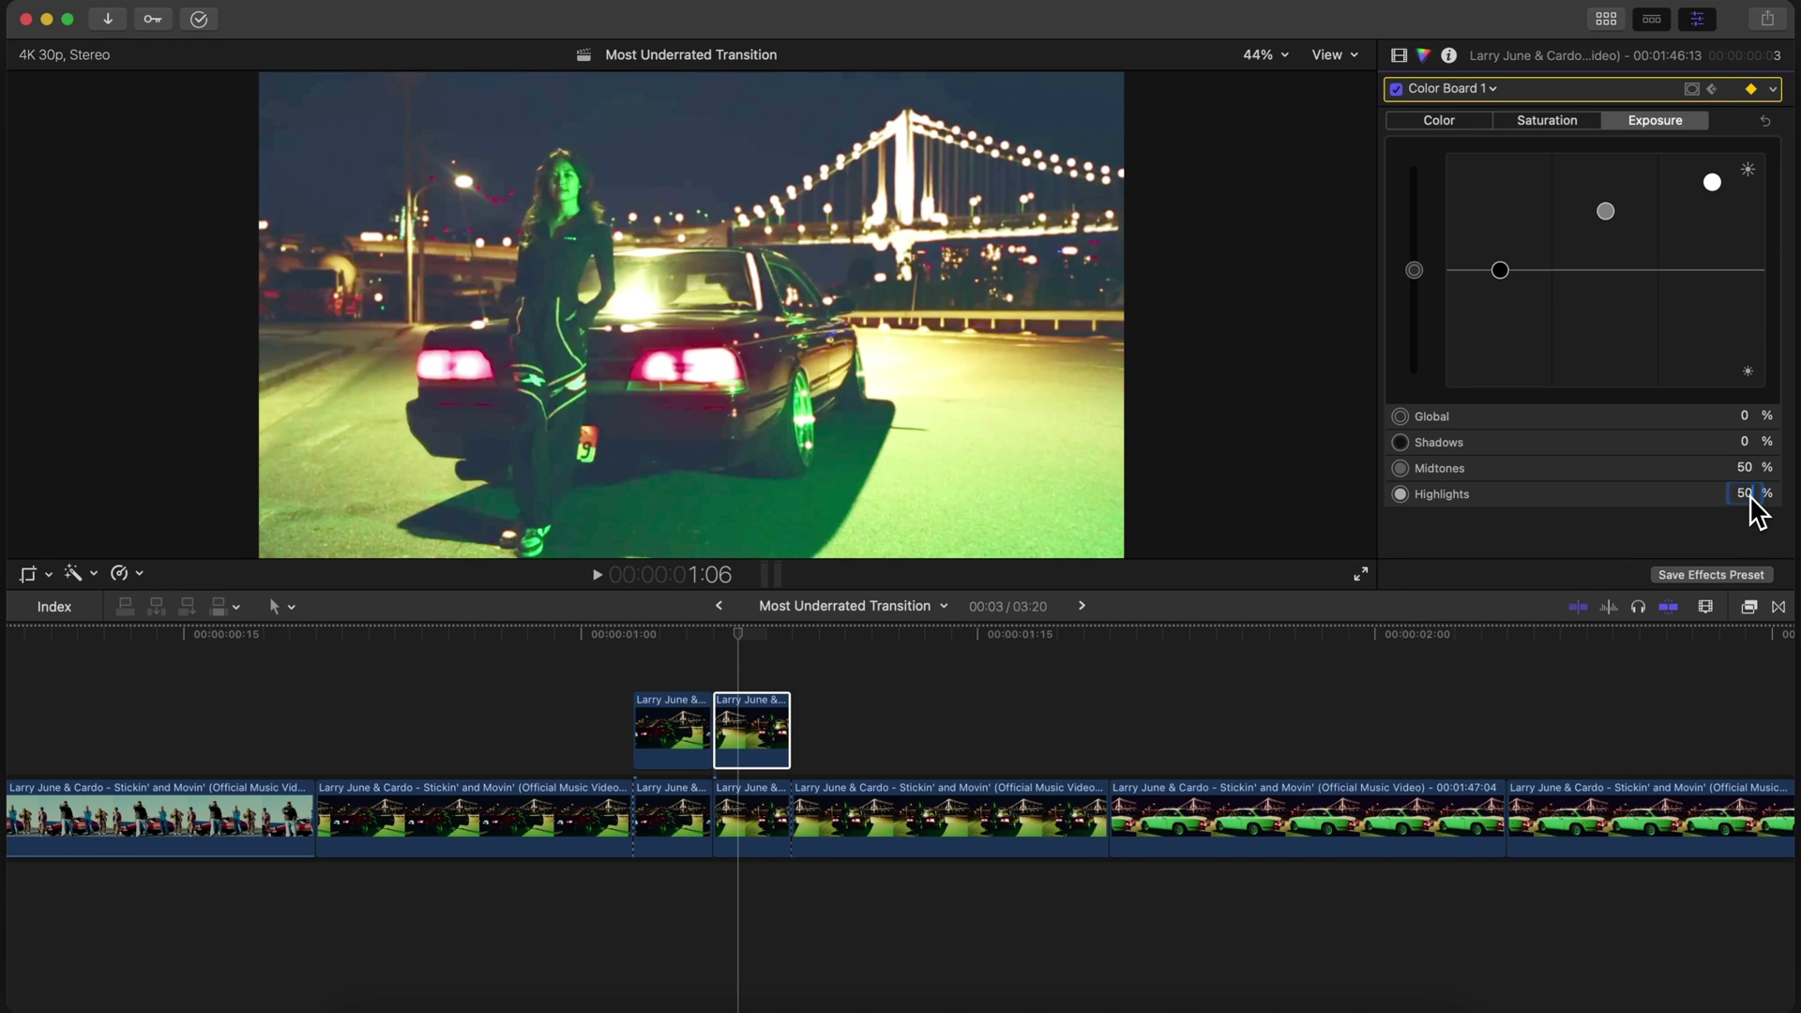
key("Return")
left_click(1198, 475)
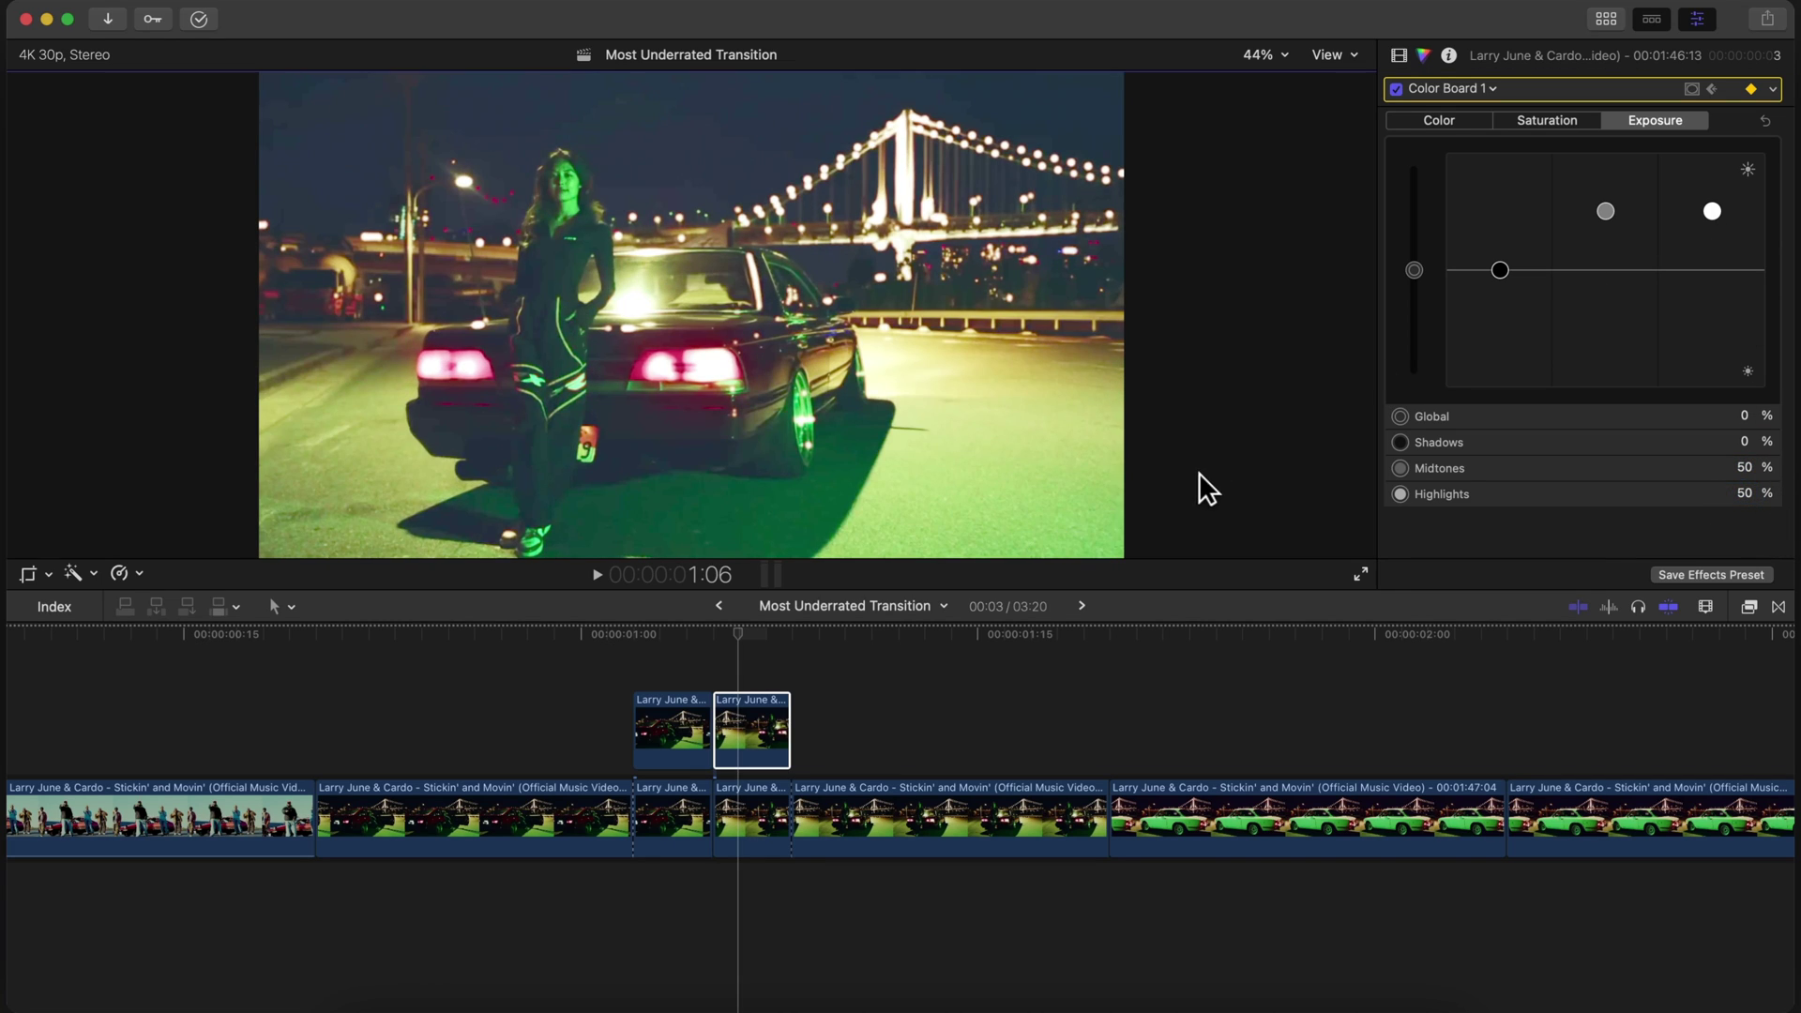
- Keyframe the copied opening piece's exposure midtones and highlights at 25% on its third frame
key("Right")
left_click(1745, 468)
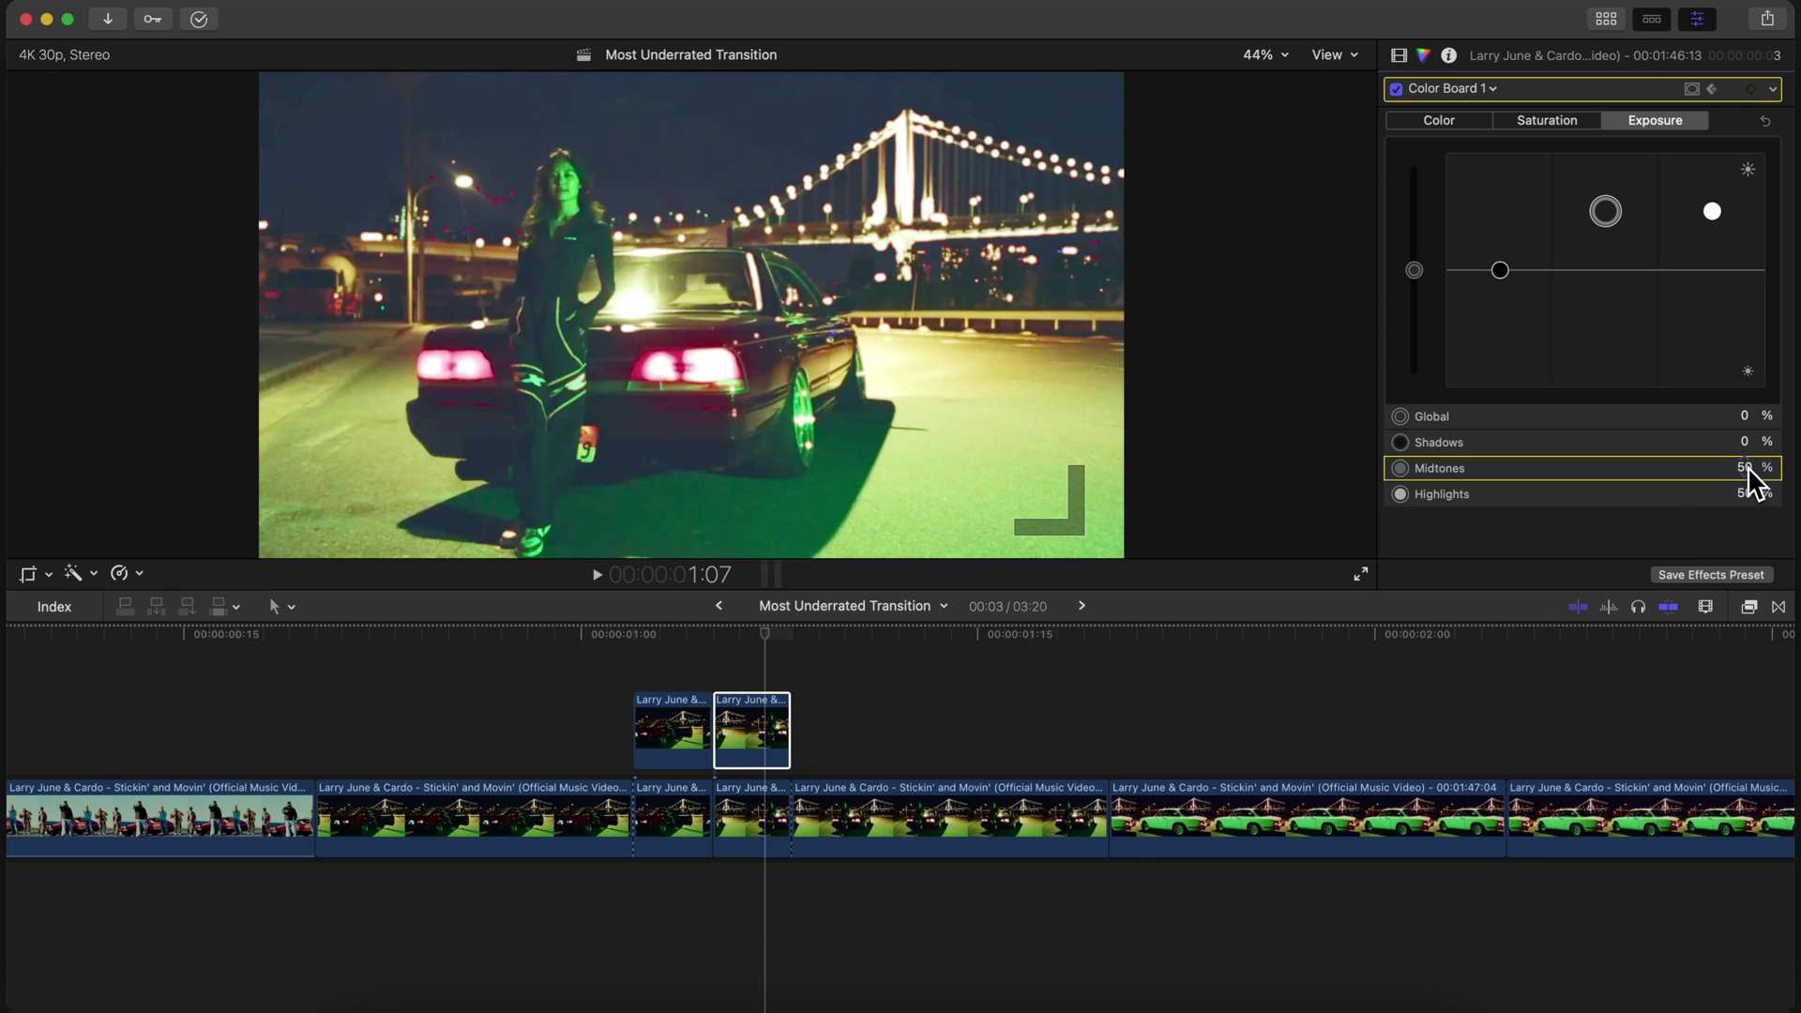
key("Return")
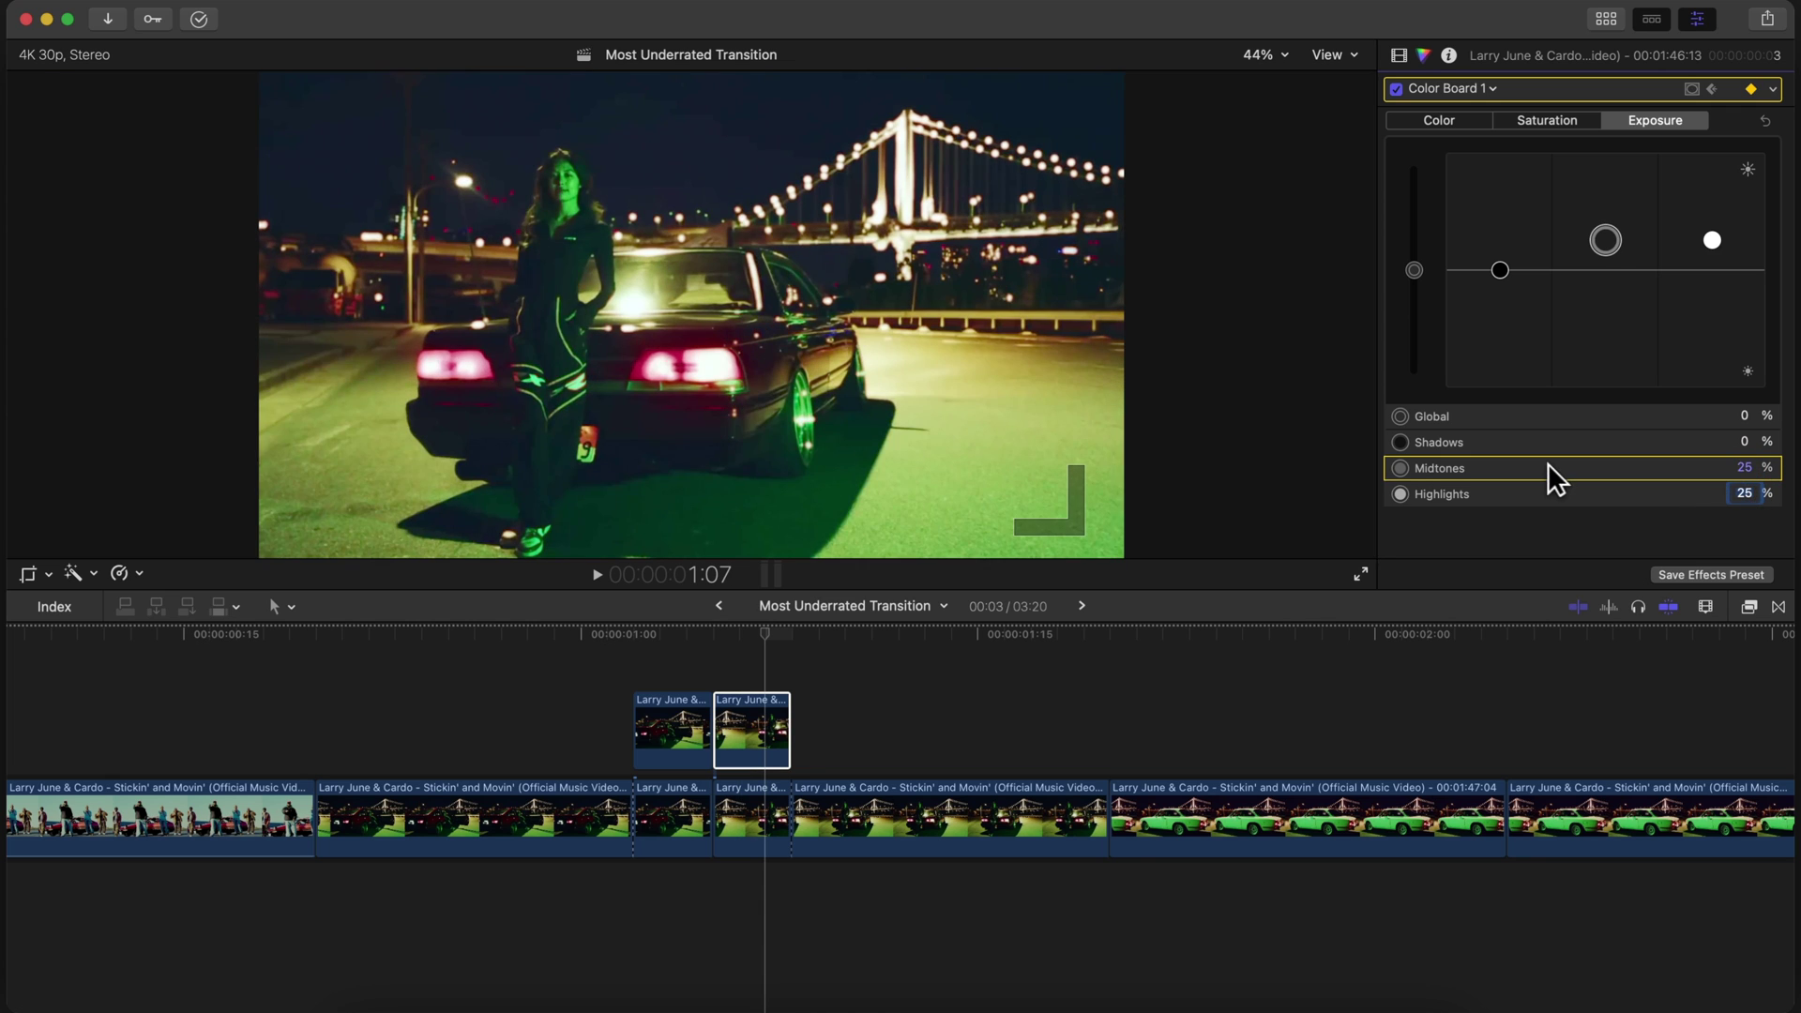
- Play the timeline from before the two overlay clips to review the exposure flash
left_click_drag(764, 638, 531, 635)
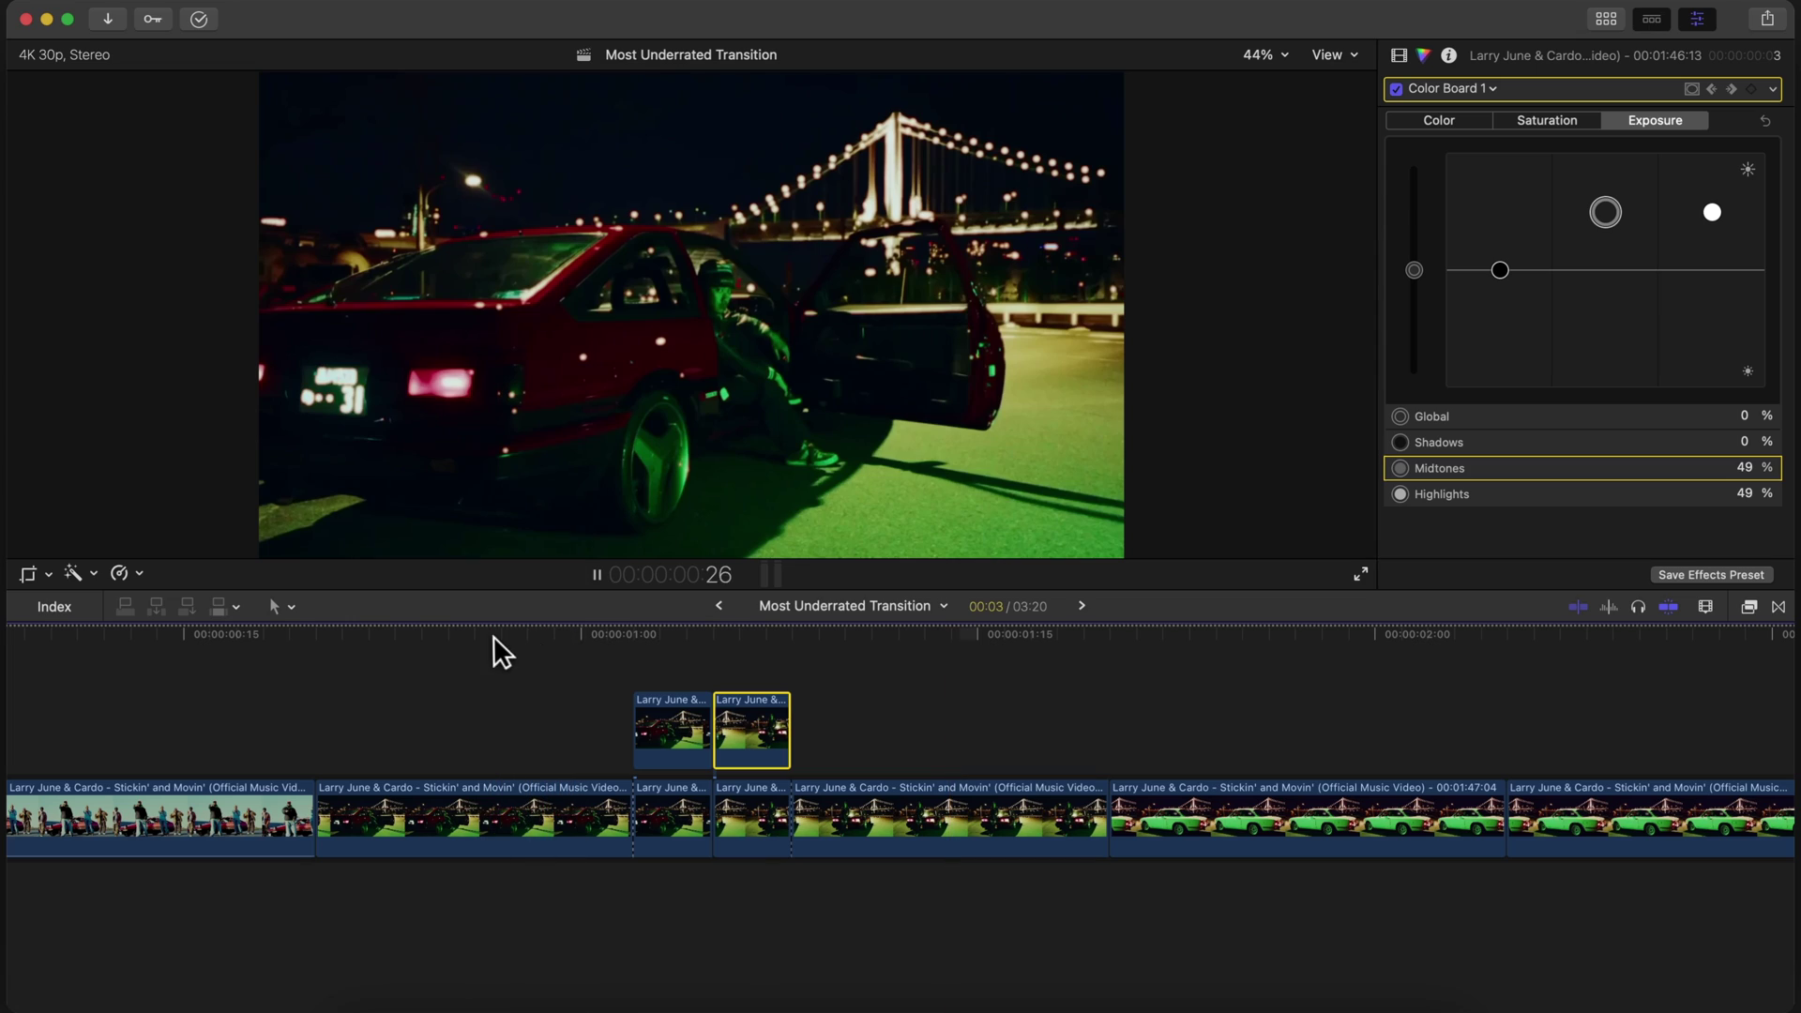
key("space")
key("space")
key("space")
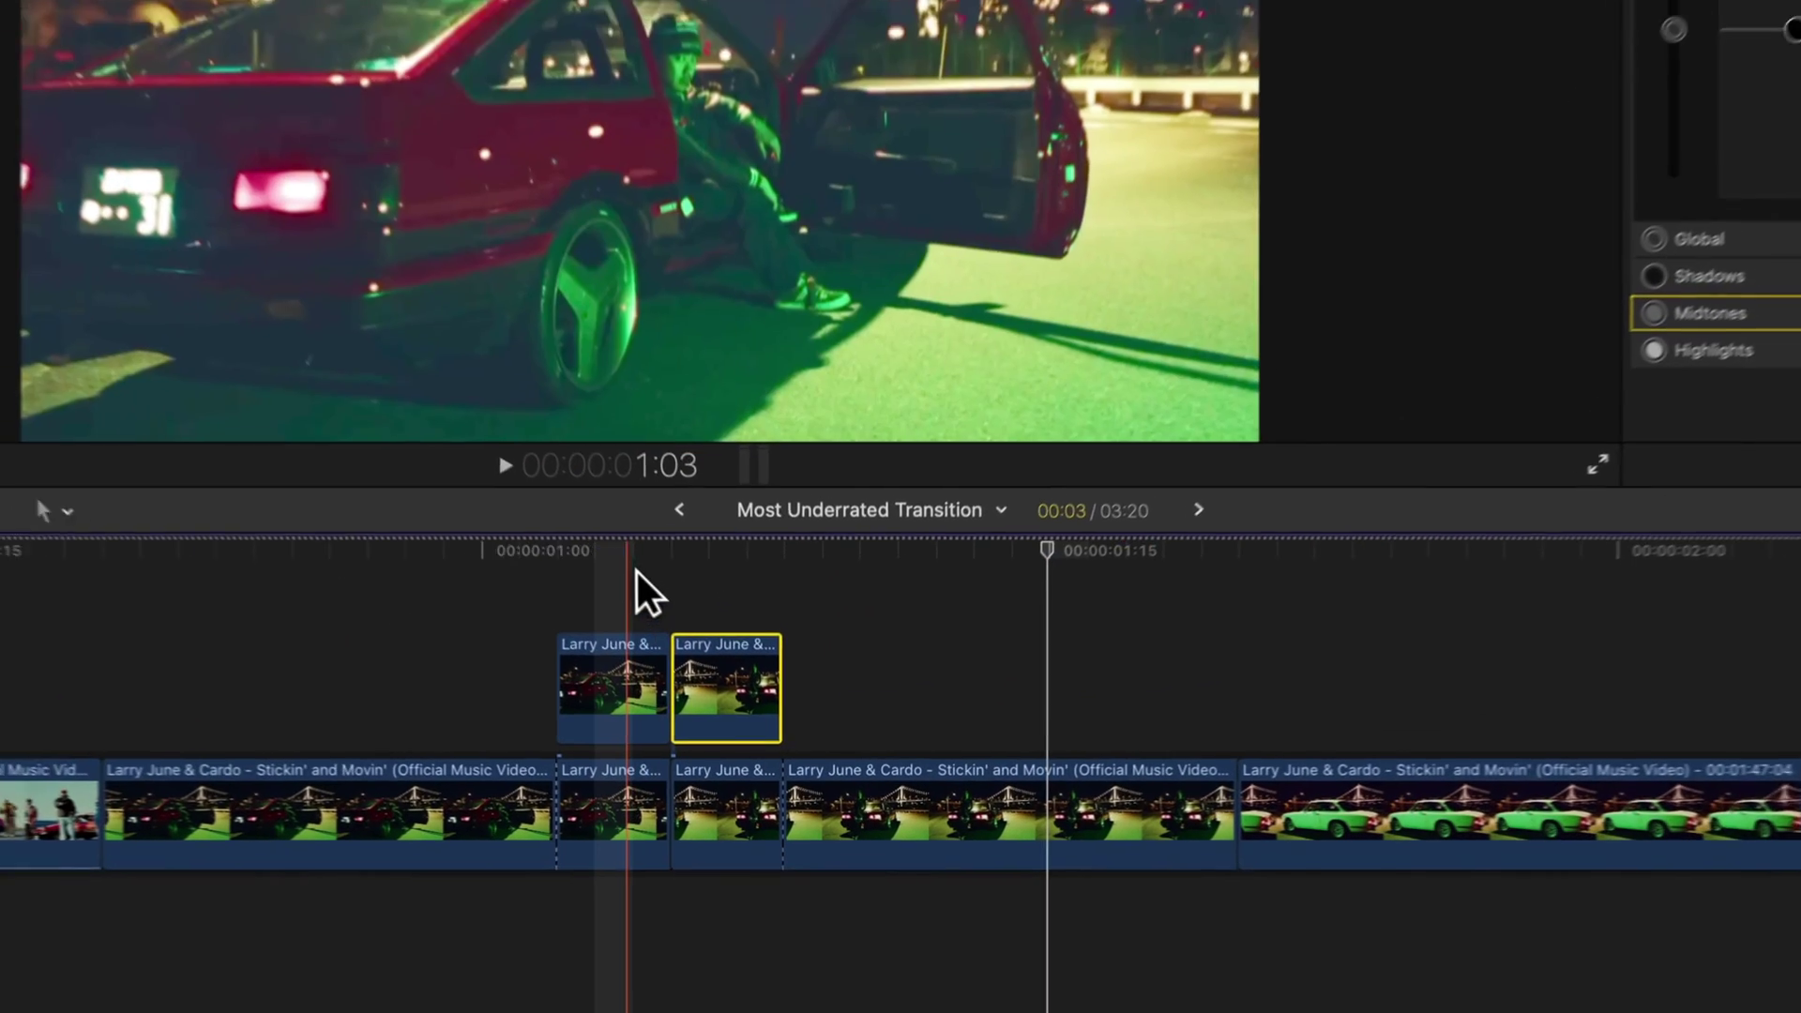
- Apply the Directional blur effect to the first overlay clip
left_click(613, 652)
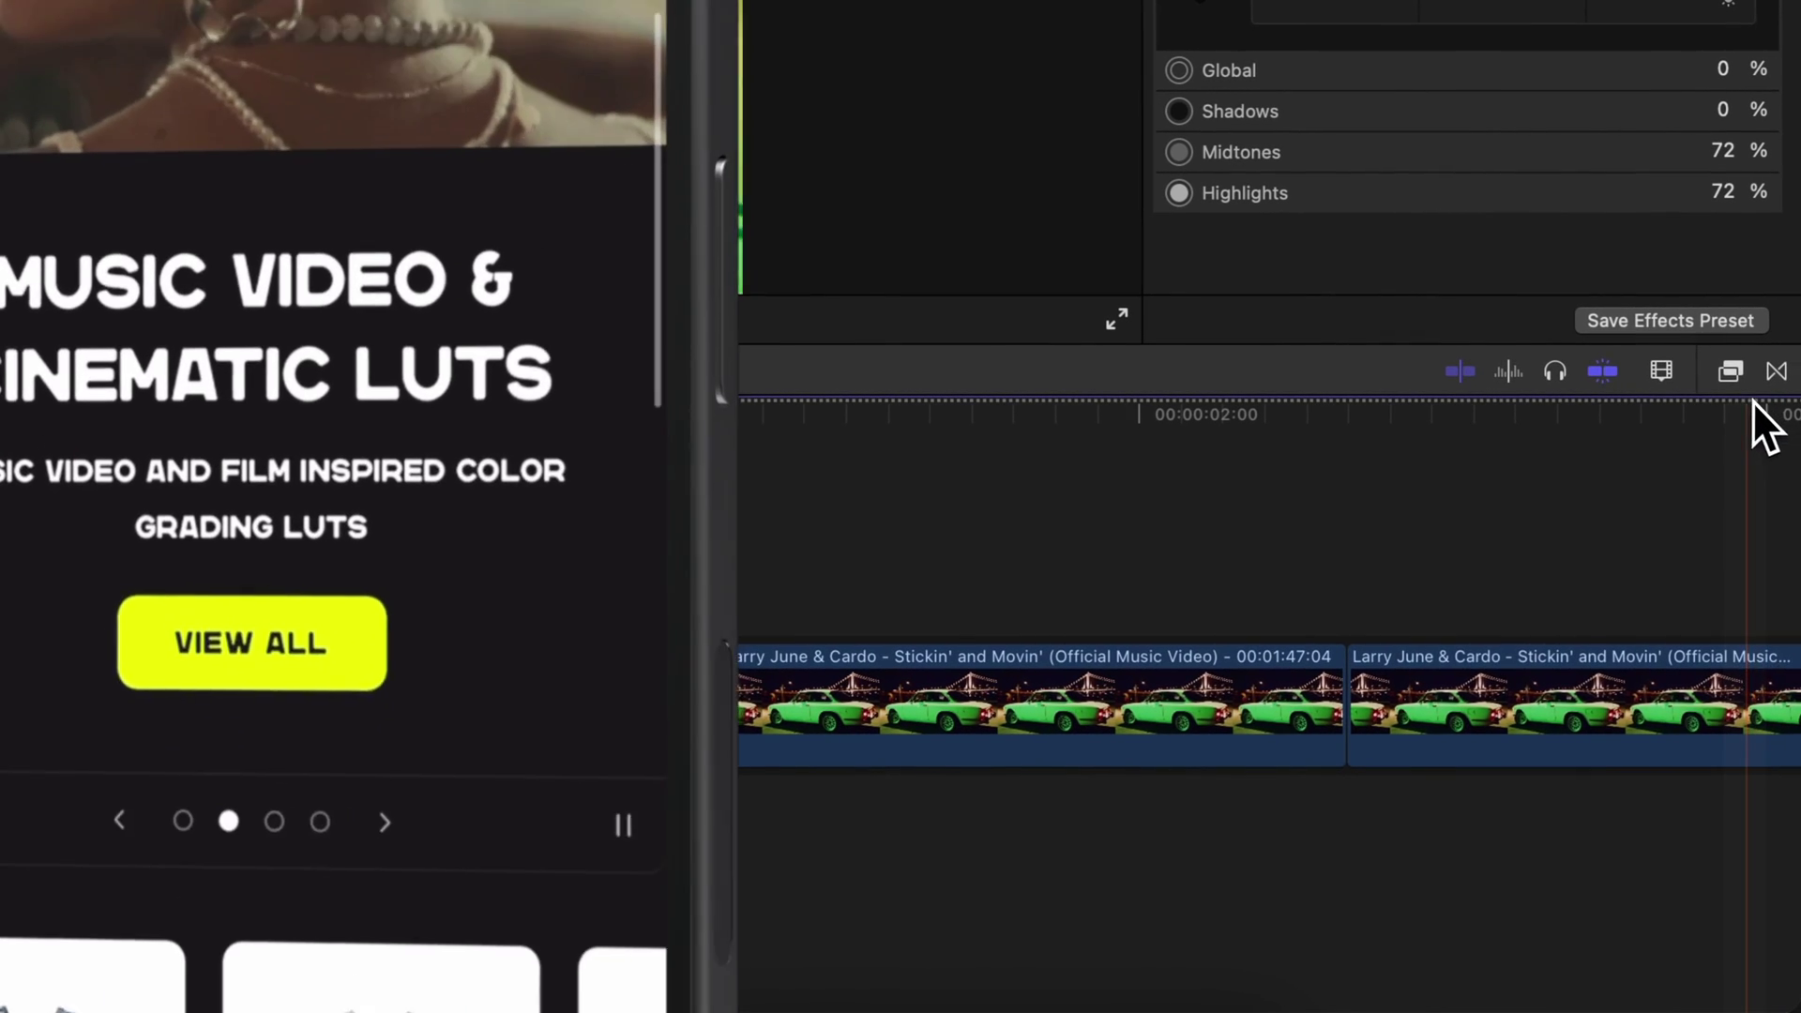
left_click(1731, 370)
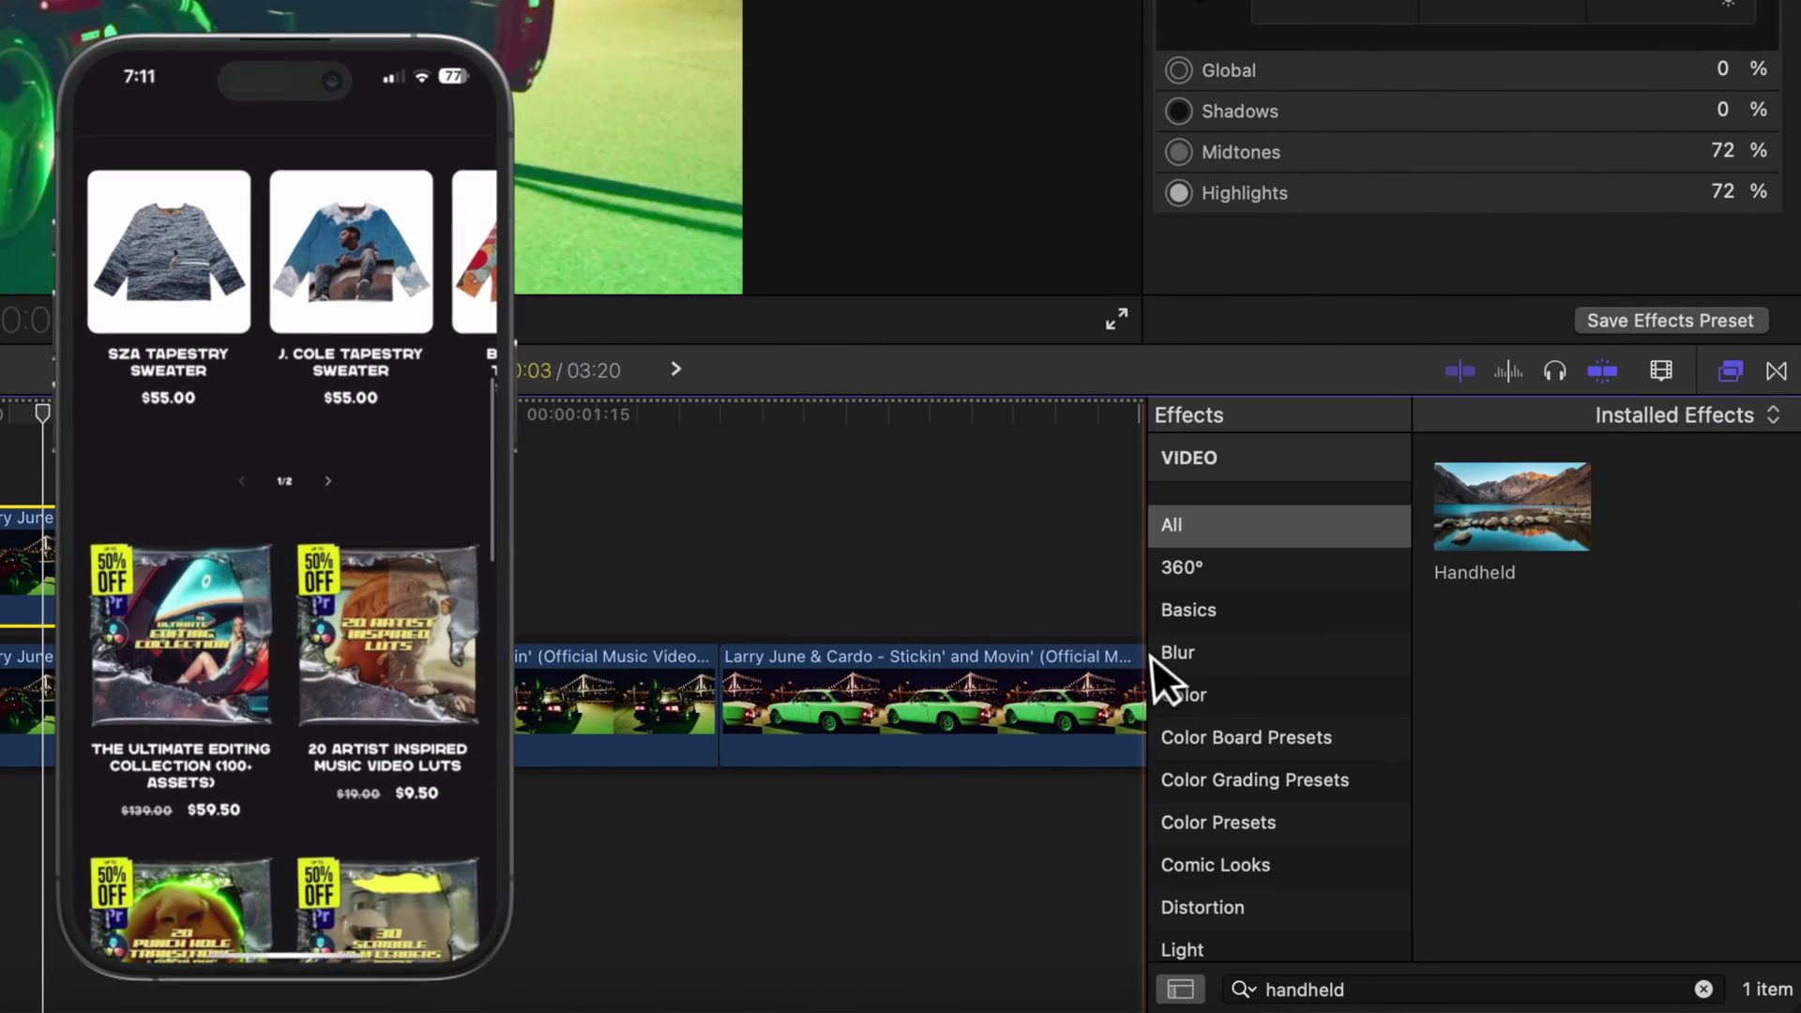
left_click(1210, 655)
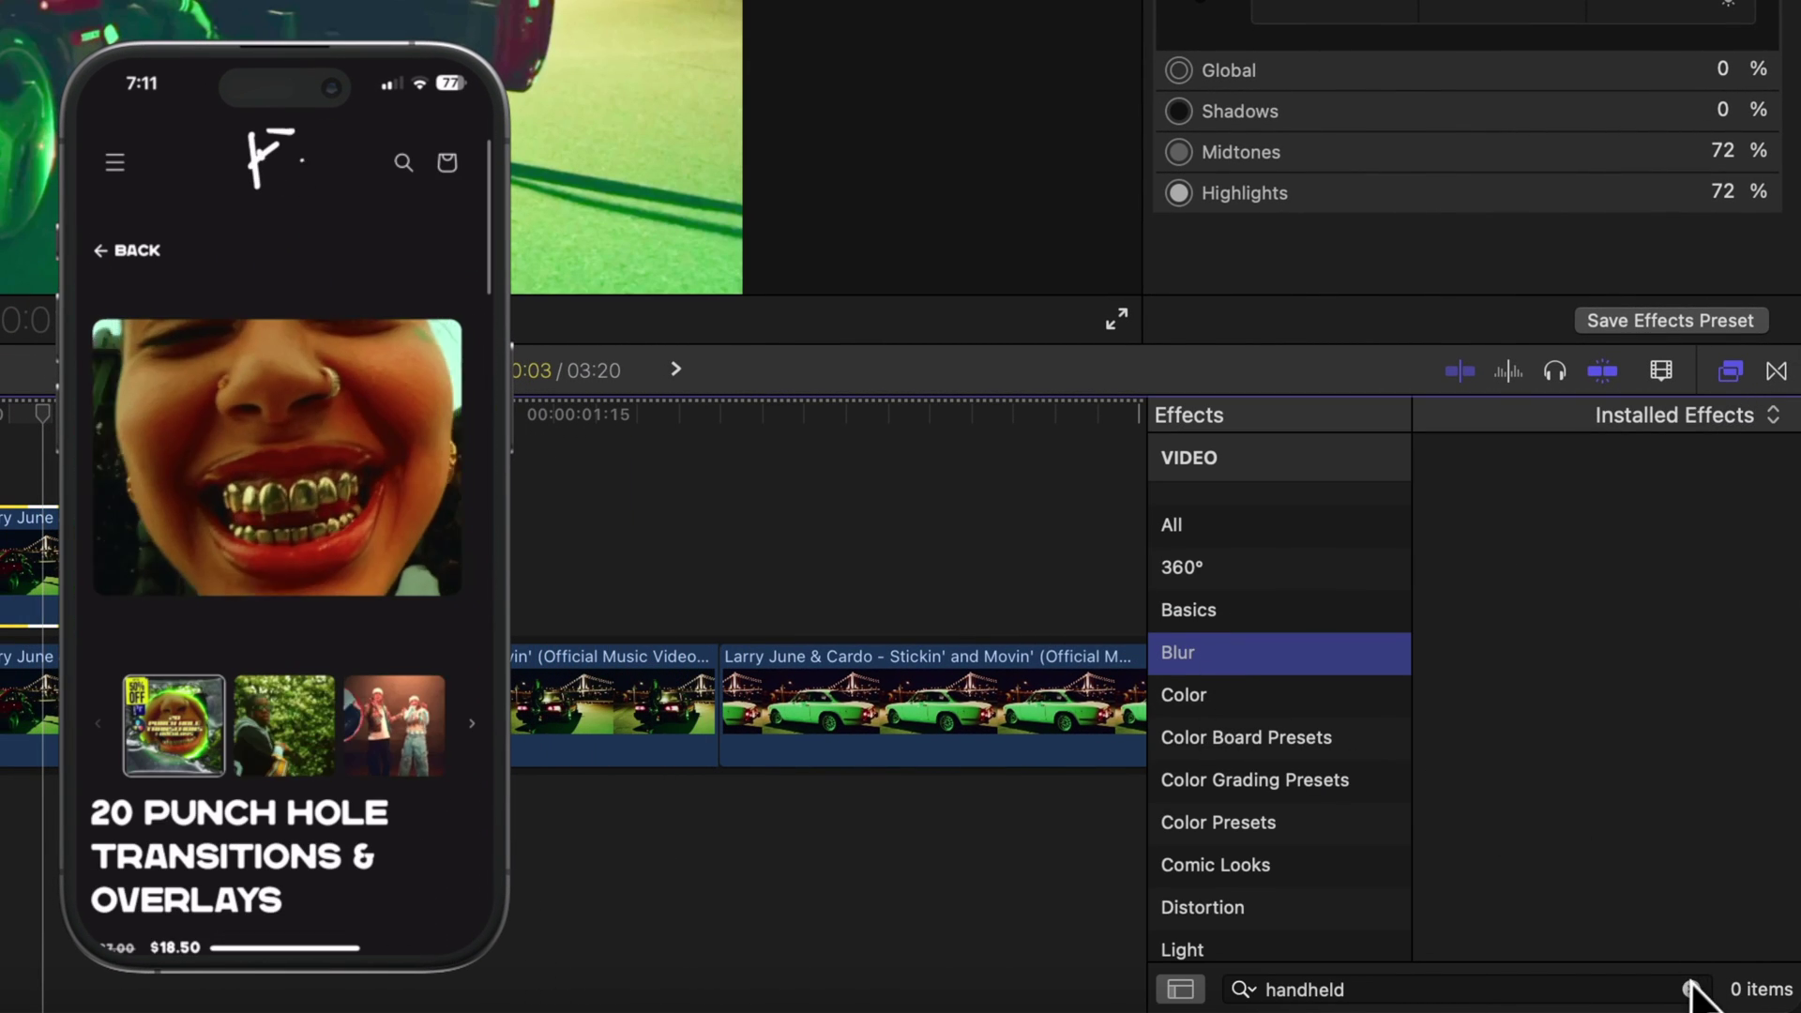
left_click(1693, 990)
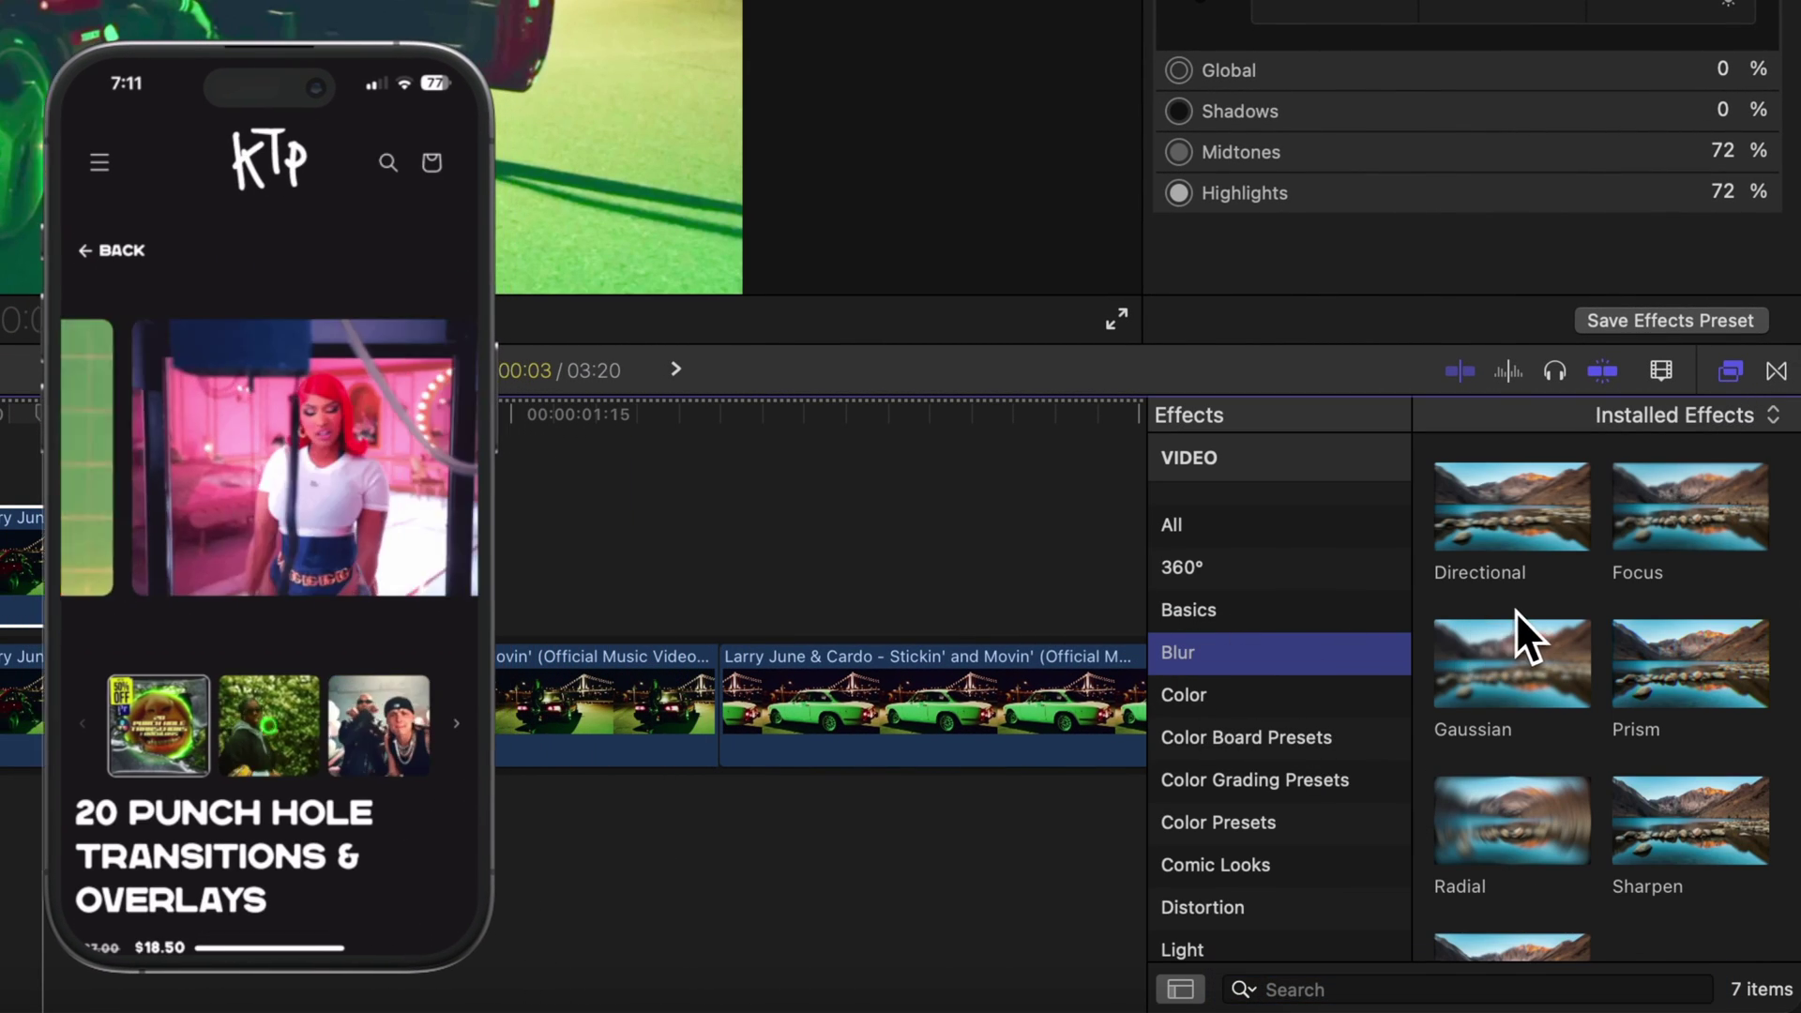
left_click_drag(1516, 541, 44, 553)
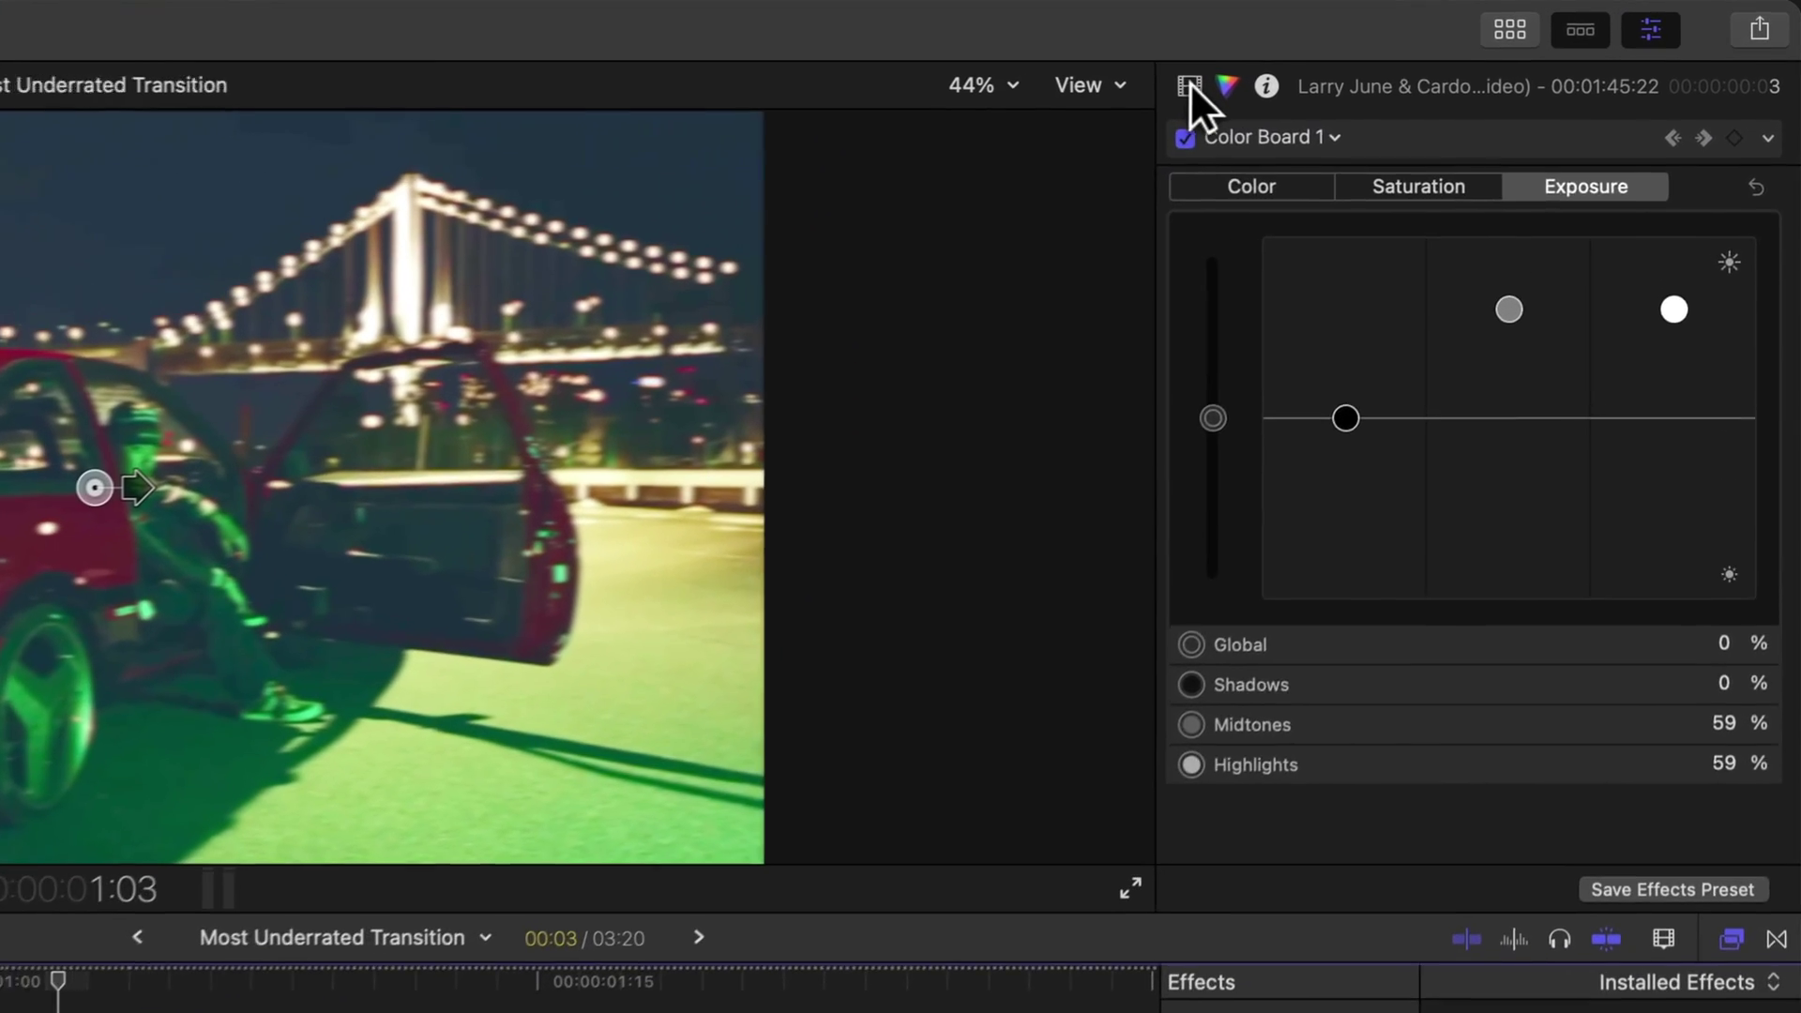
- Add a shape mask to the first overlay clip's Directional blur
left_click(1398, 56)
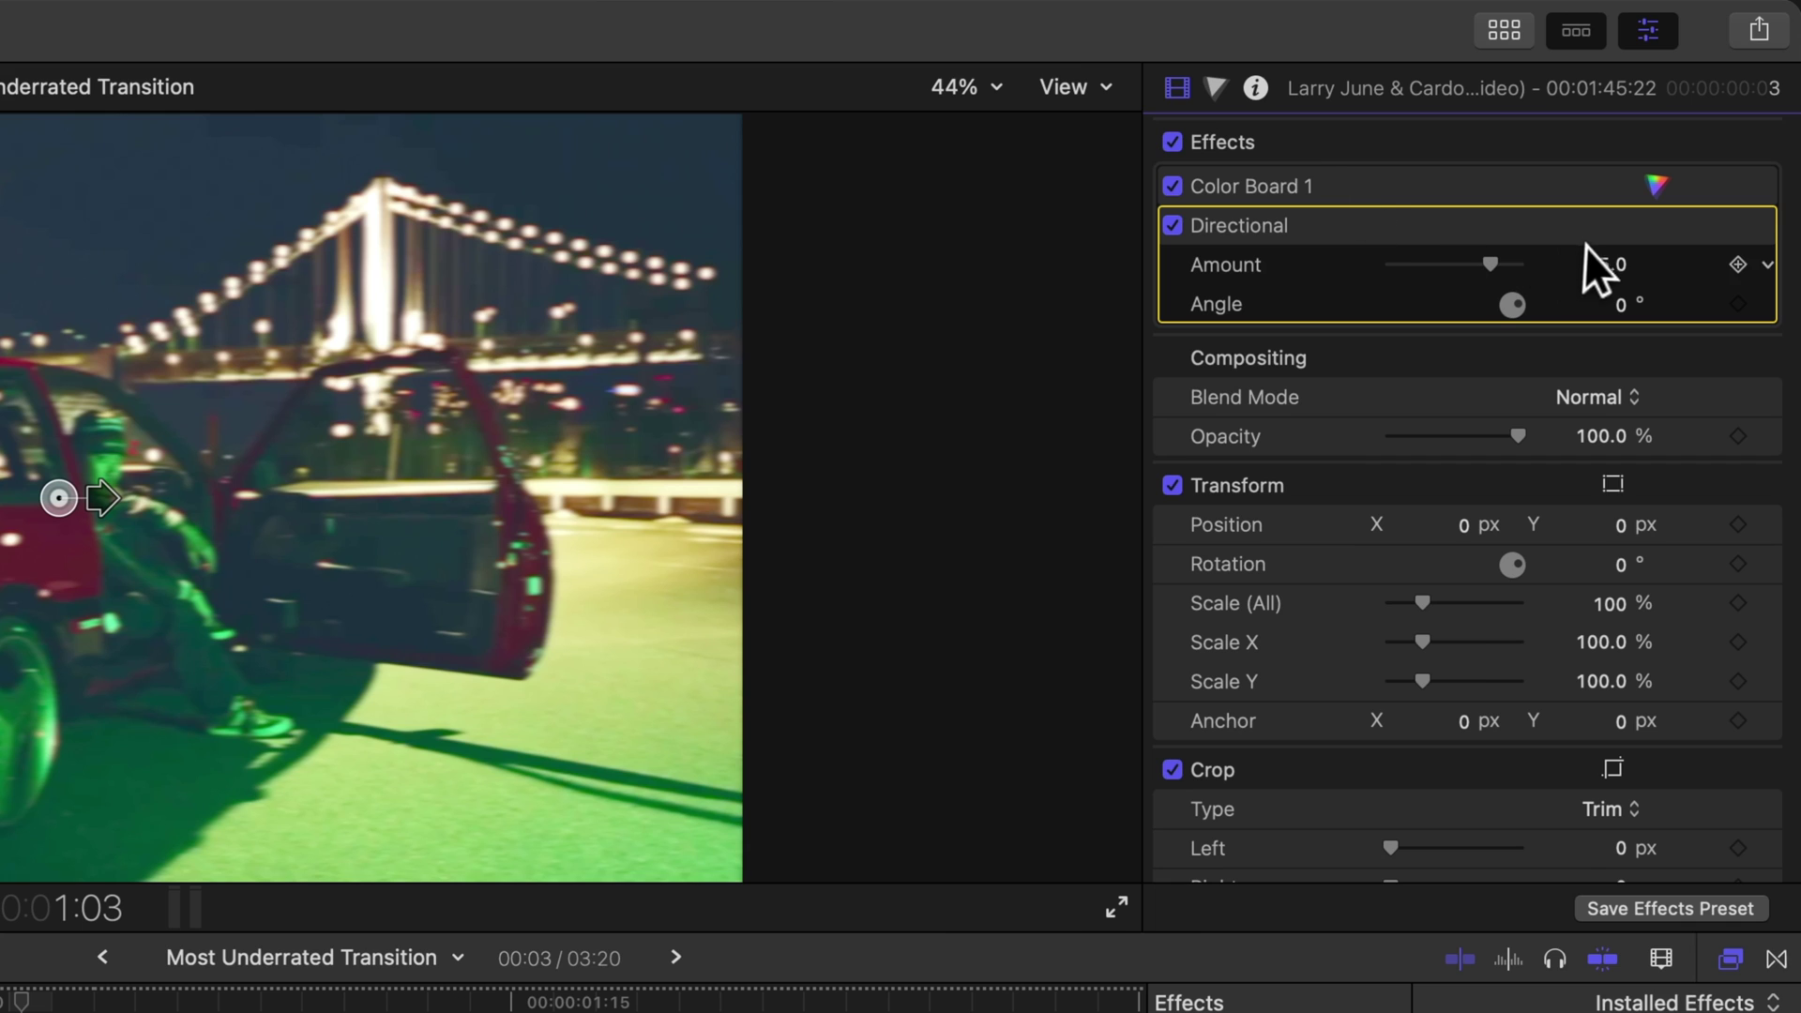
left_click(1609, 225)
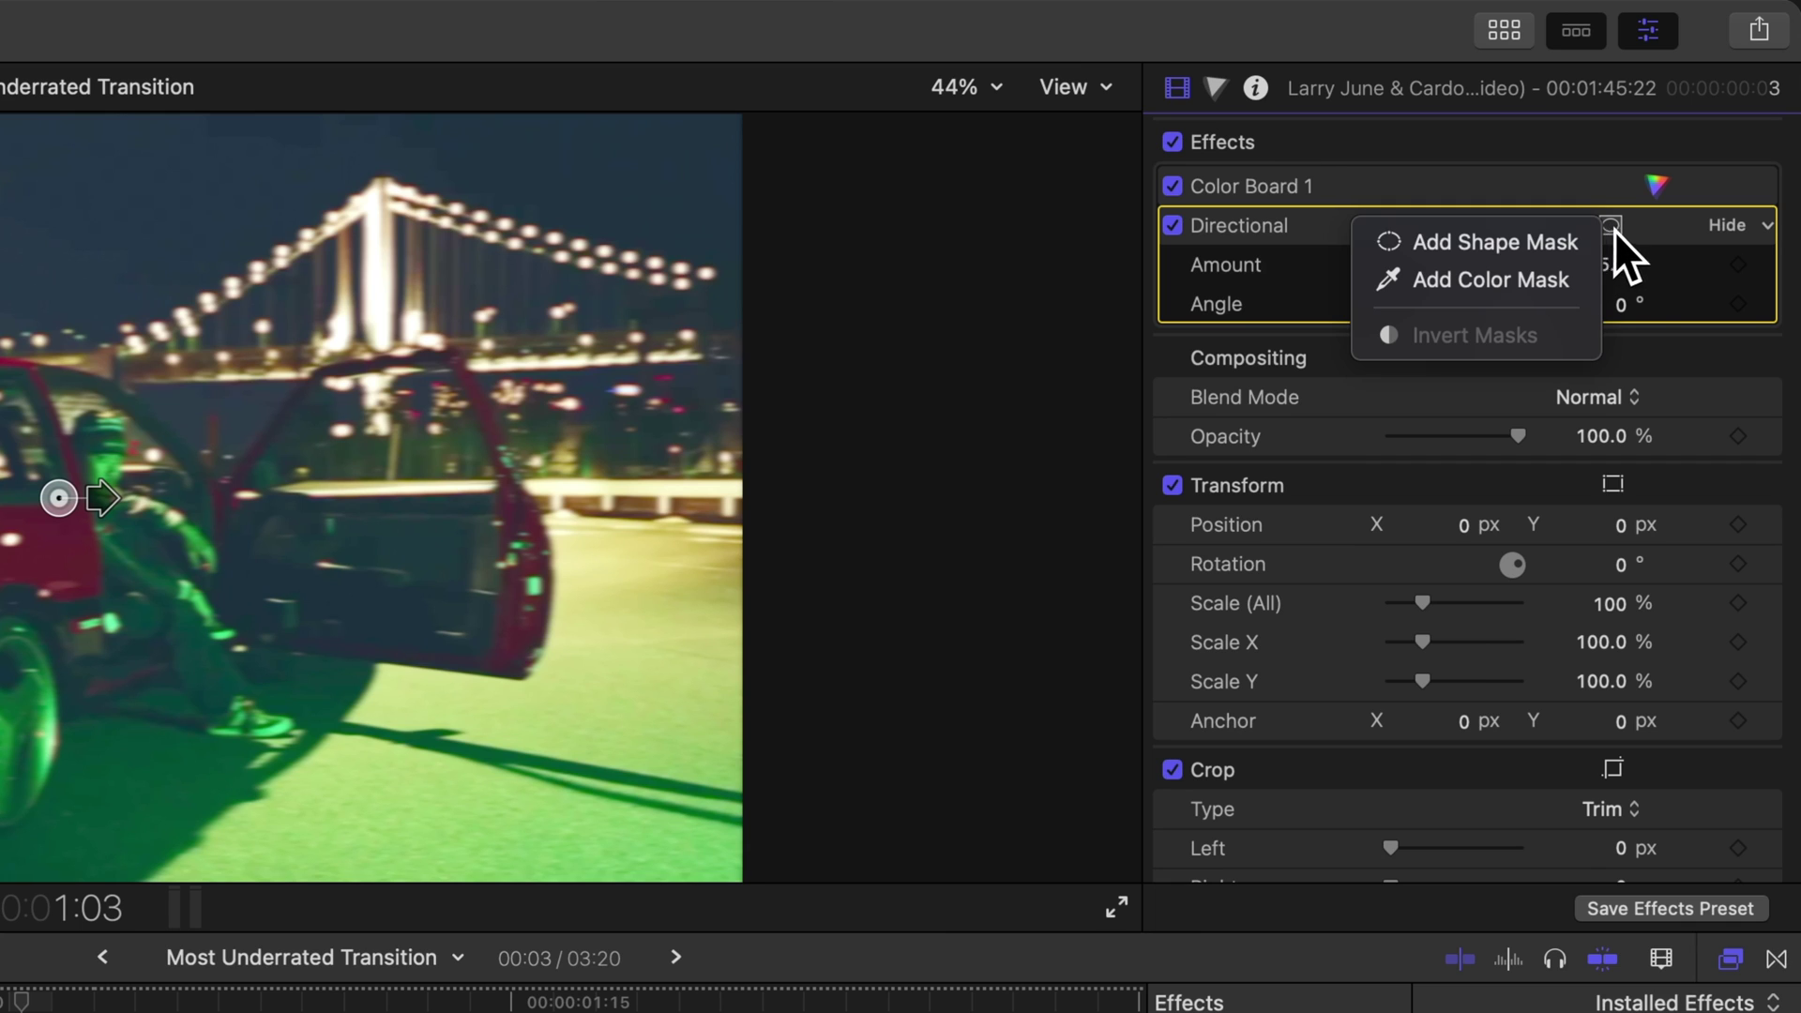
left_click(1488, 242)
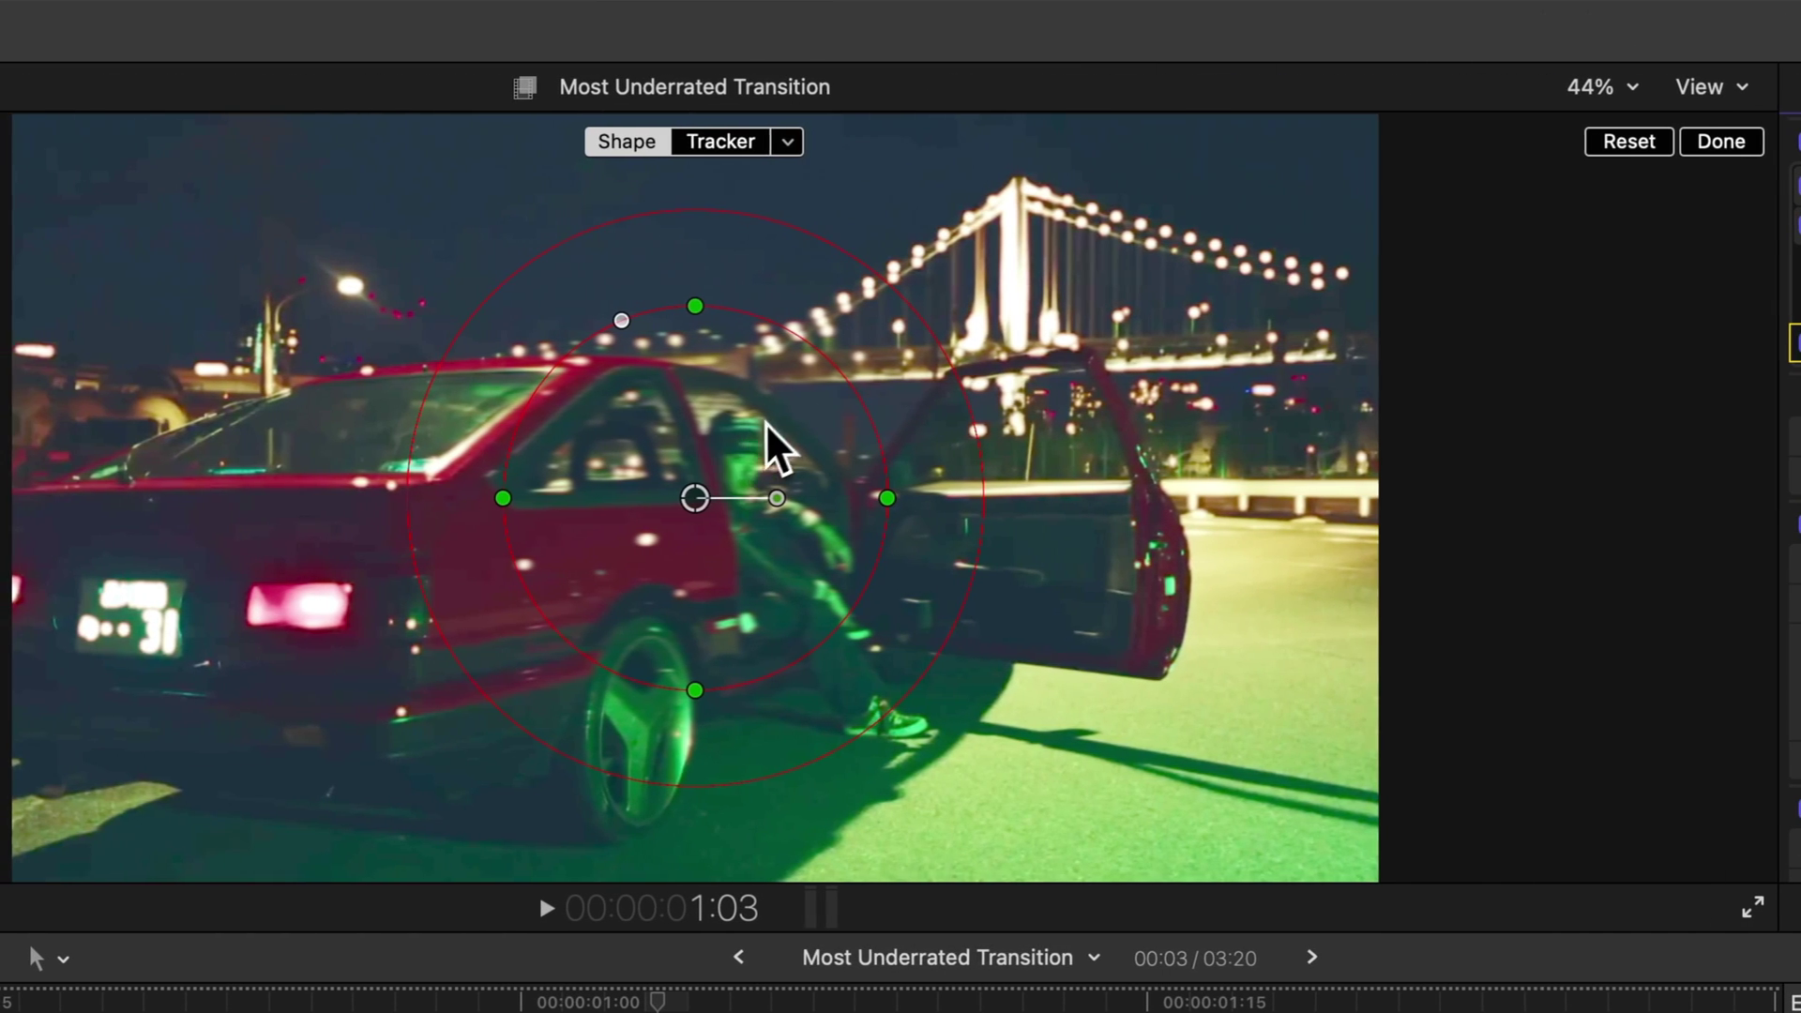
- Reshape the mask into a wide ellipse around the red car and its open door, adjust its feathering and finish the mask
left_click_drag(755, 495, 396, 509)
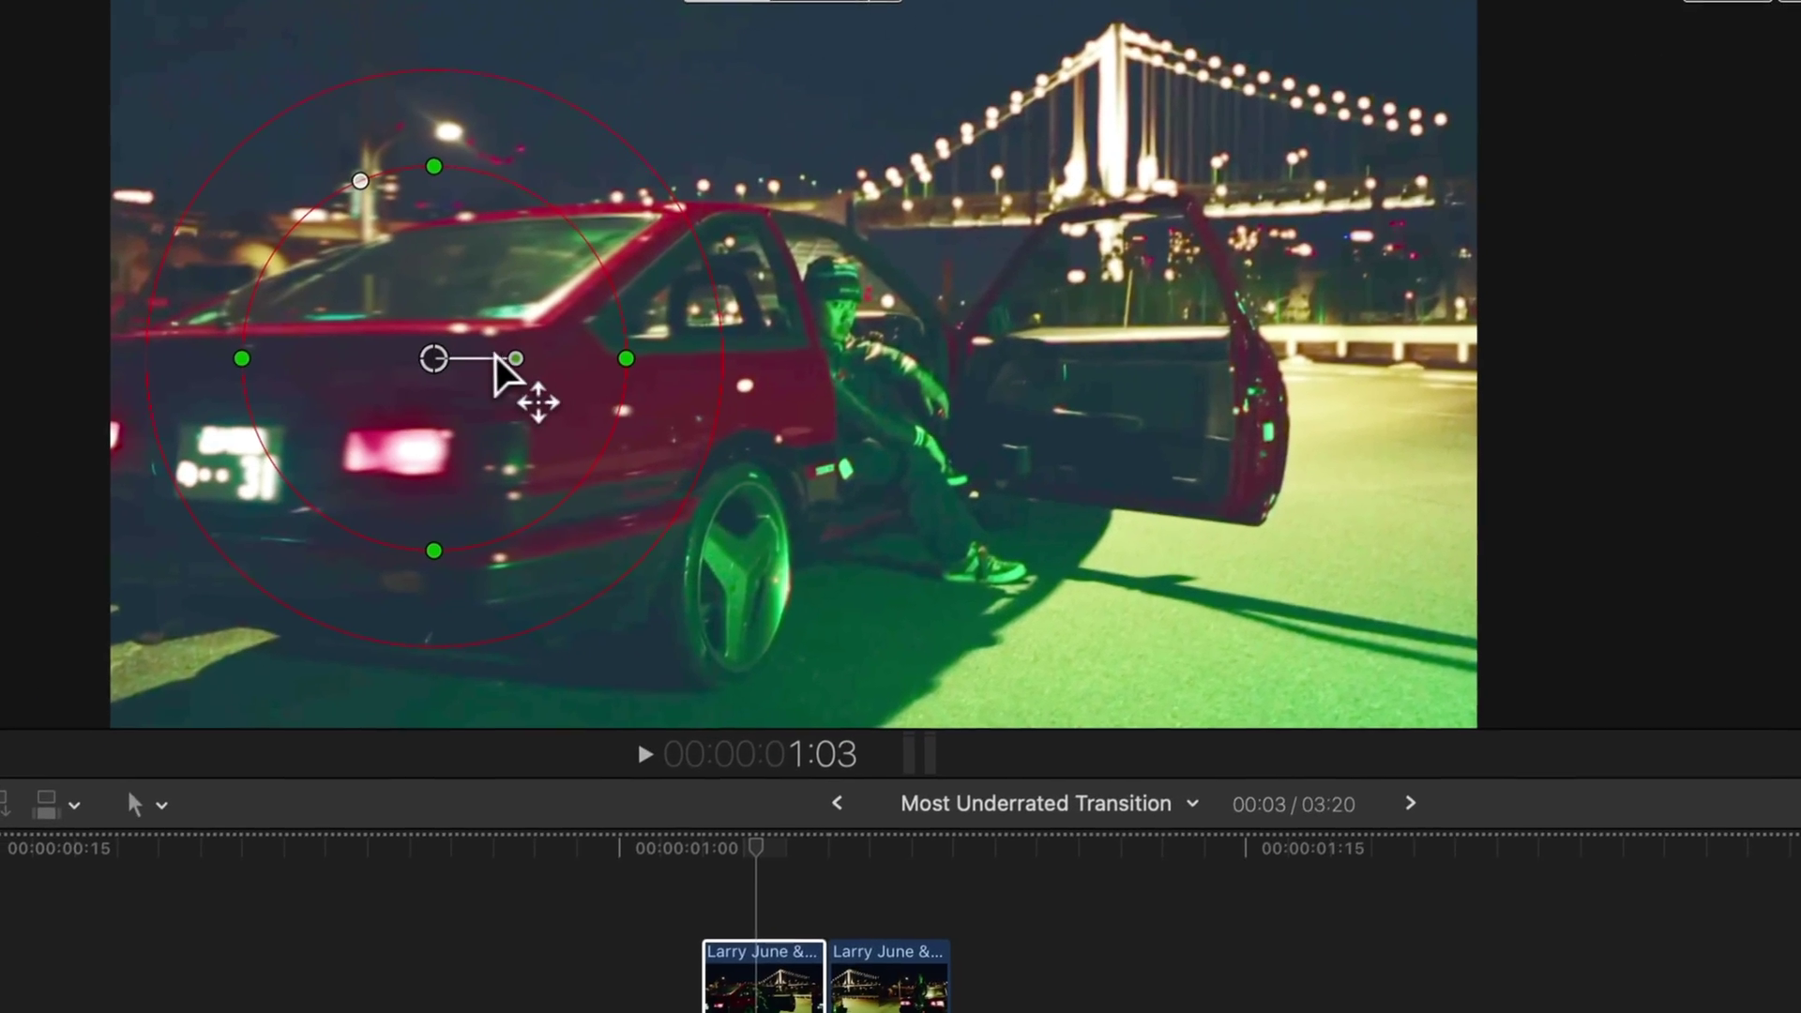
left_click_drag(494, 355, 630, 376)
left_click_drag(823, 376, 1187, 374)
left_click_drag(637, 377, 728, 366)
left_click_drag(723, 563, 723, 626)
left_click_drag(724, 363, 700, 419)
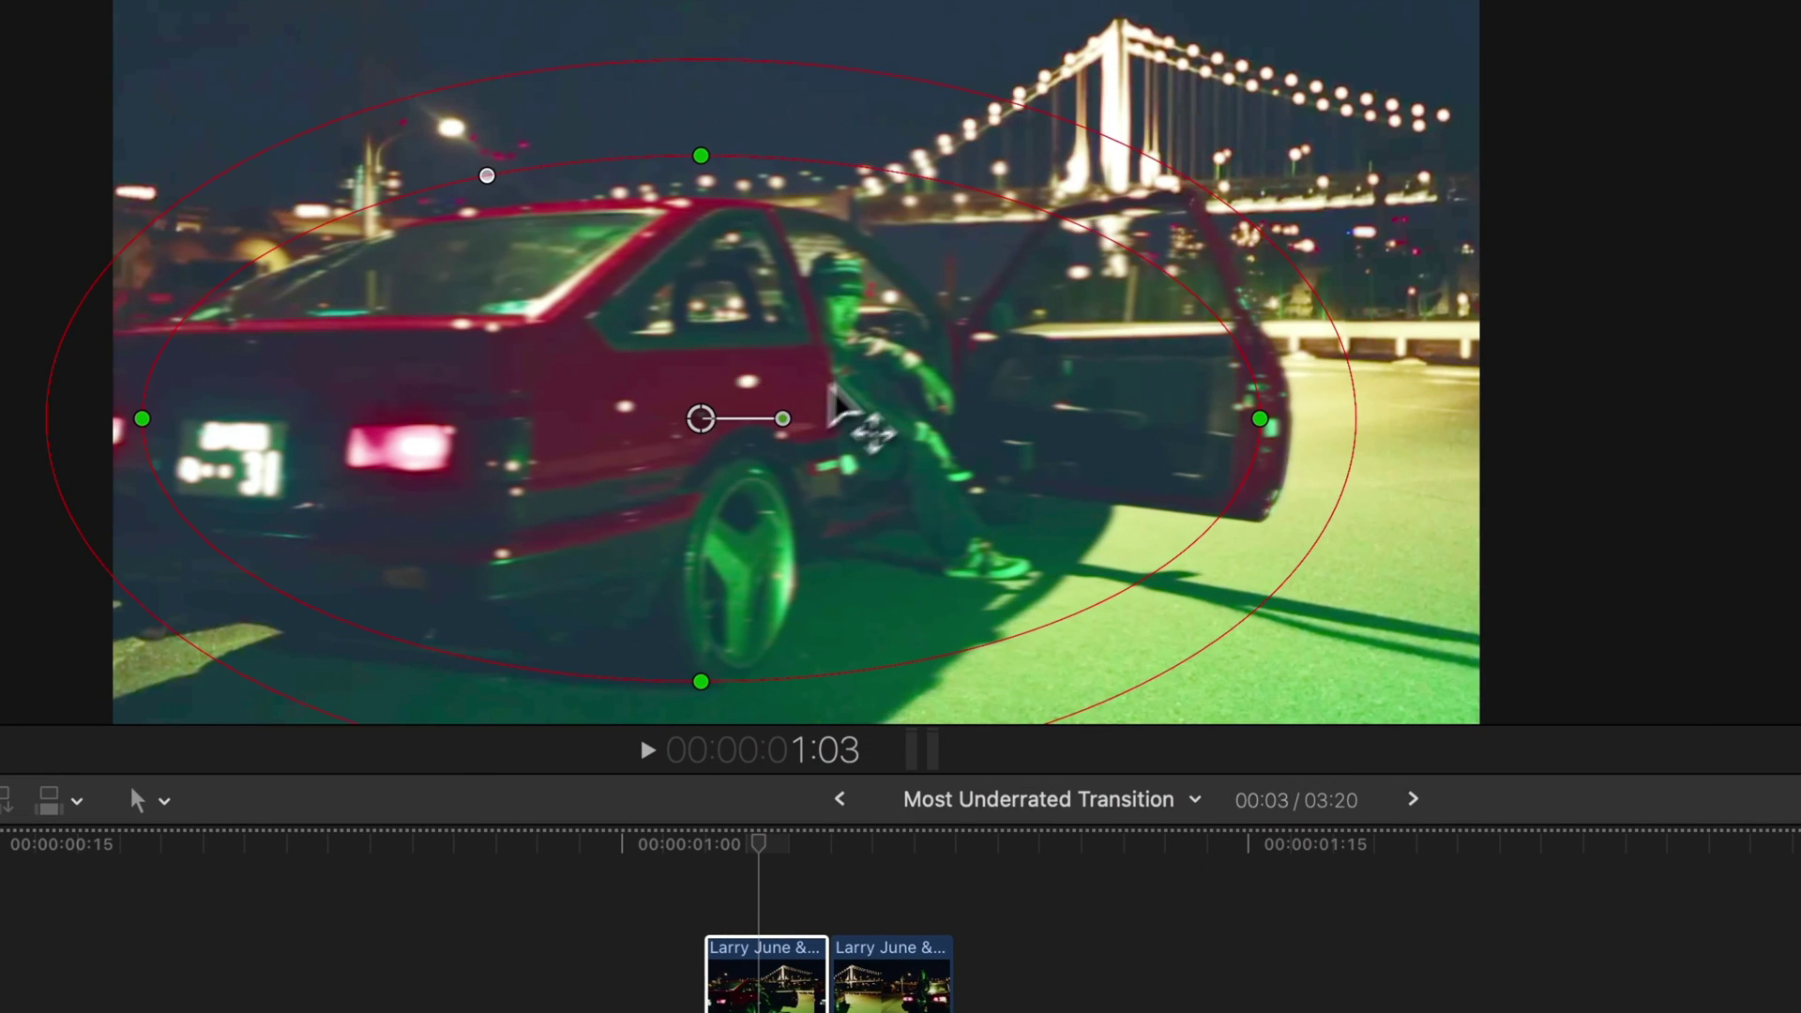
left_click_drag(1221, 201, 1260, 152)
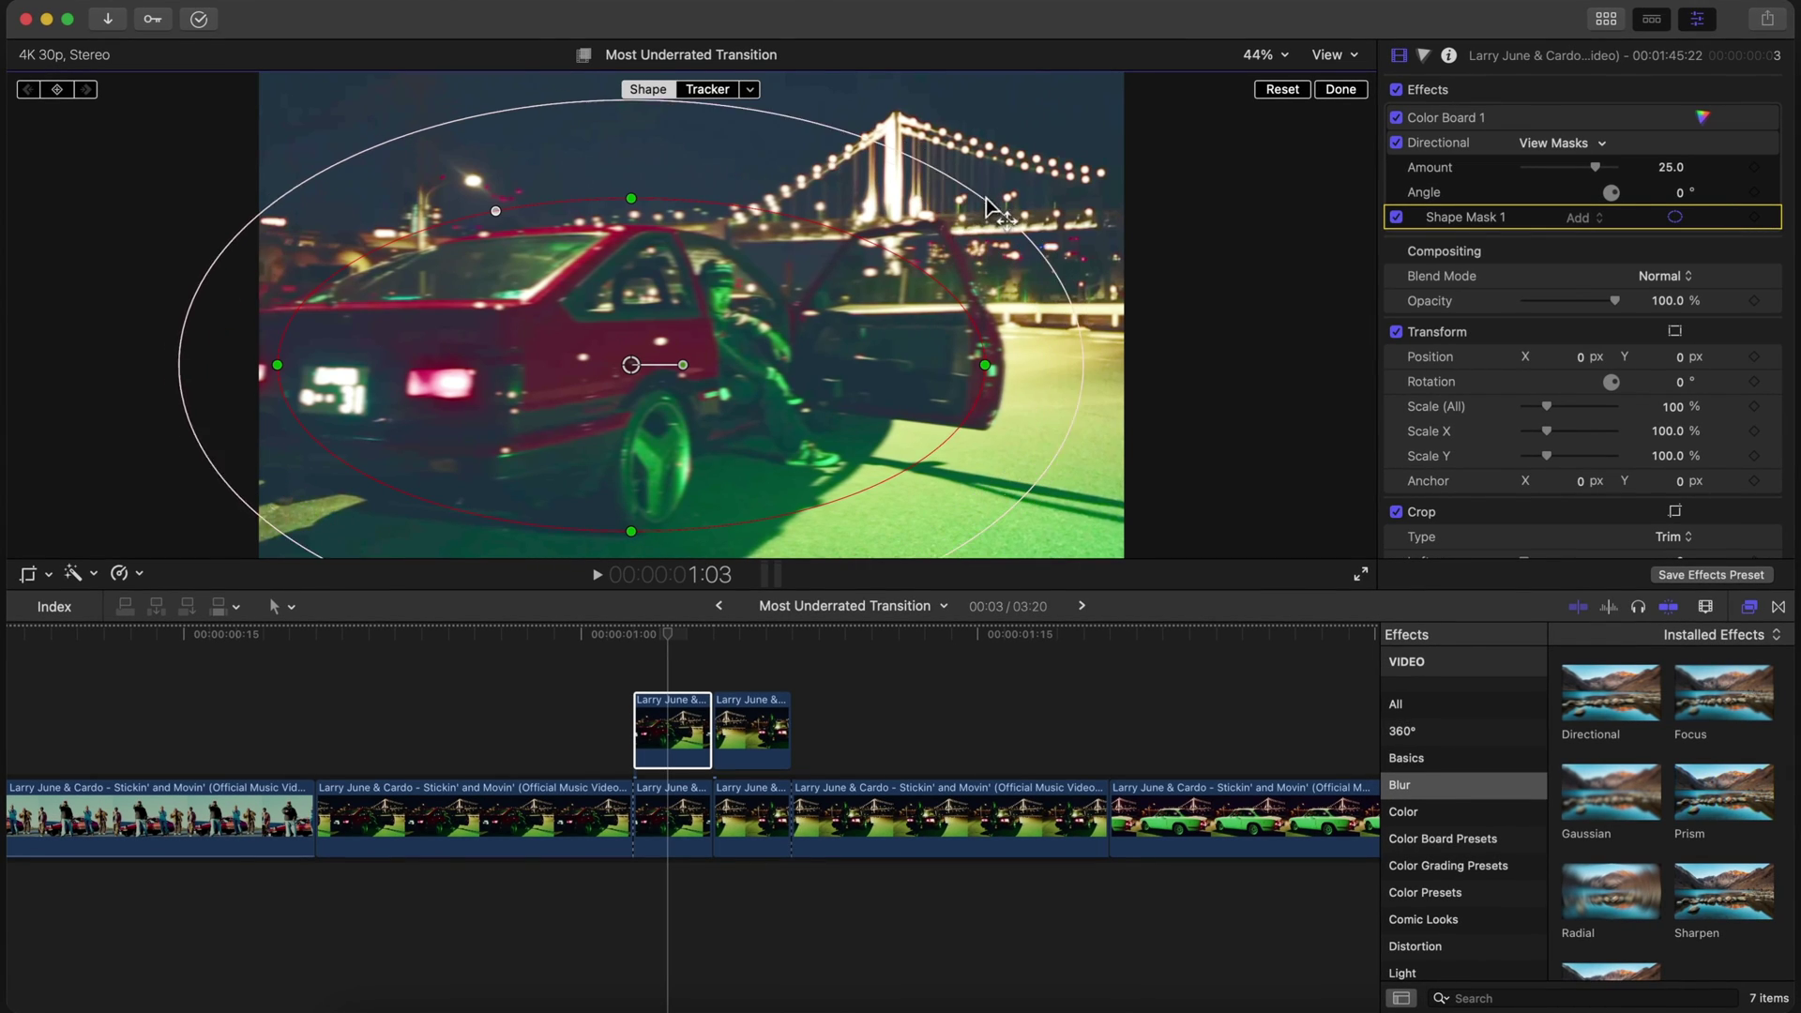
mouse_move(989, 207)
left_mouse_down()
mouse_move(1050, 179)
mouse_move(932, 232)
mouse_move(966, 242)
mouse_move(985, 225)
left_mouse_up()
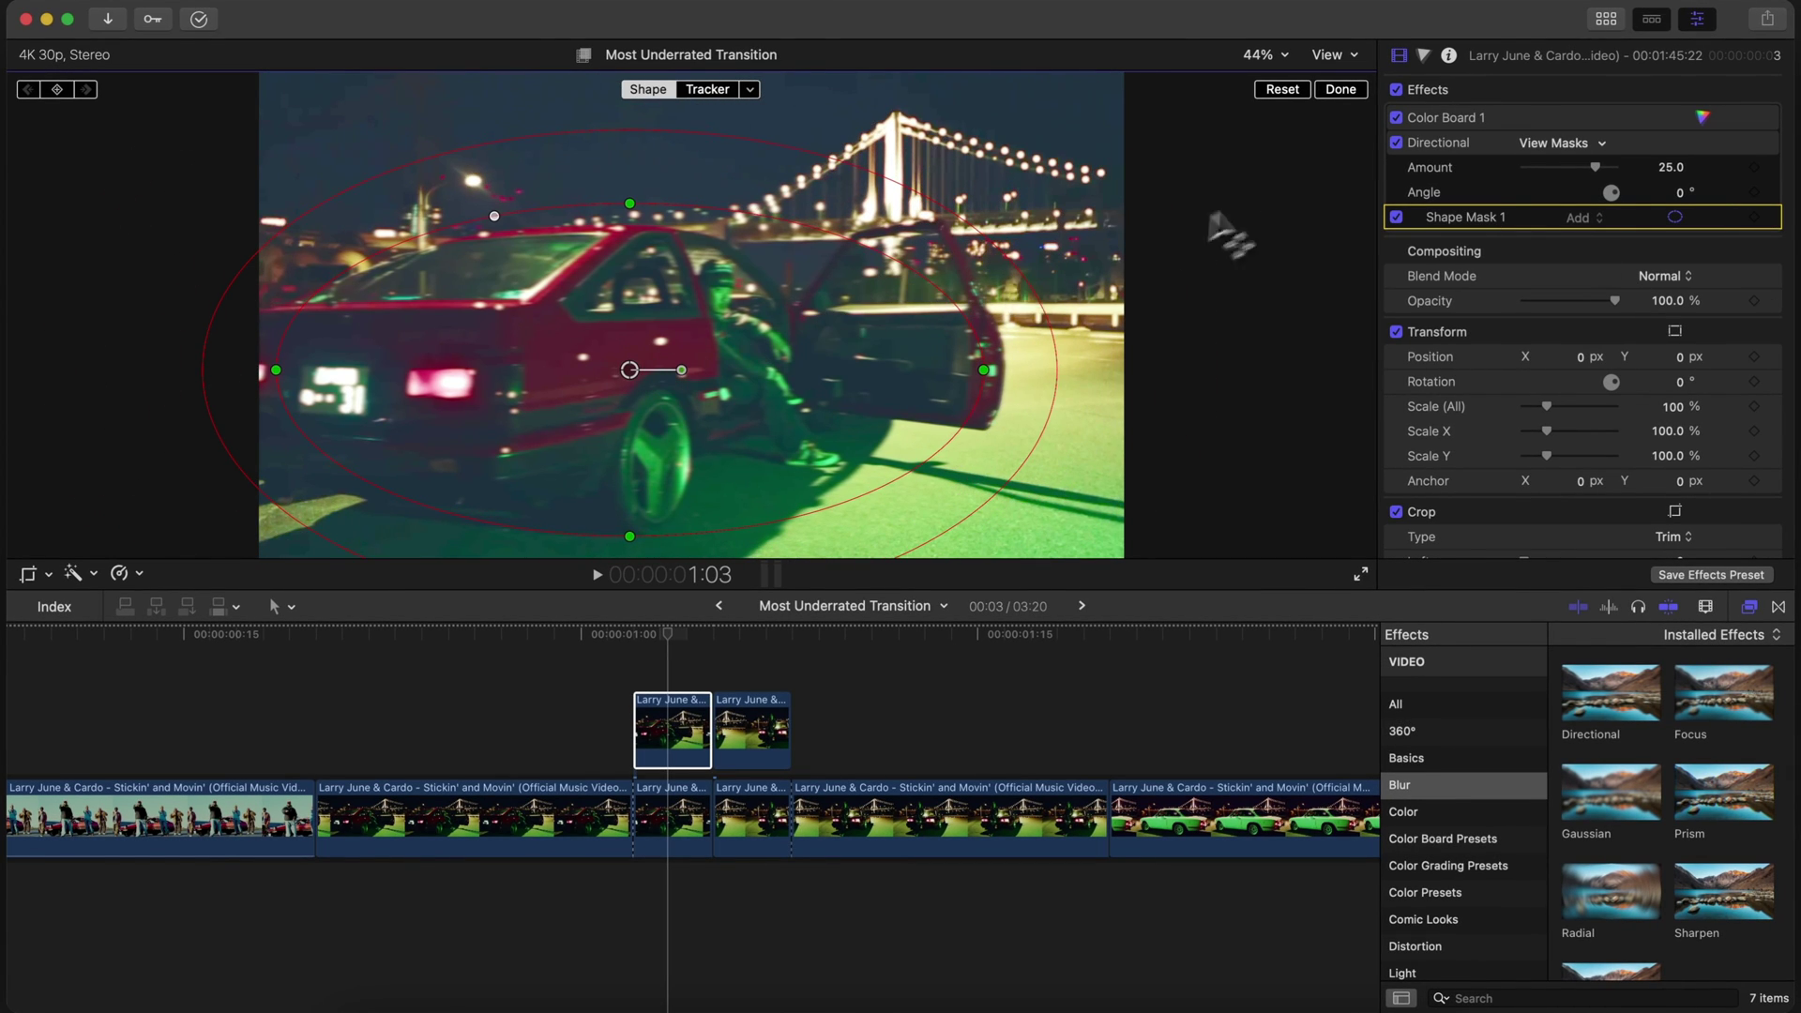
left_click(1342, 90)
- Set the first overlay clip's Directional blur to an amount of about 94.1 and an angle of about 327.8°
left_click(1456, 152)
left_click_drag(718, 316, 715, 329)
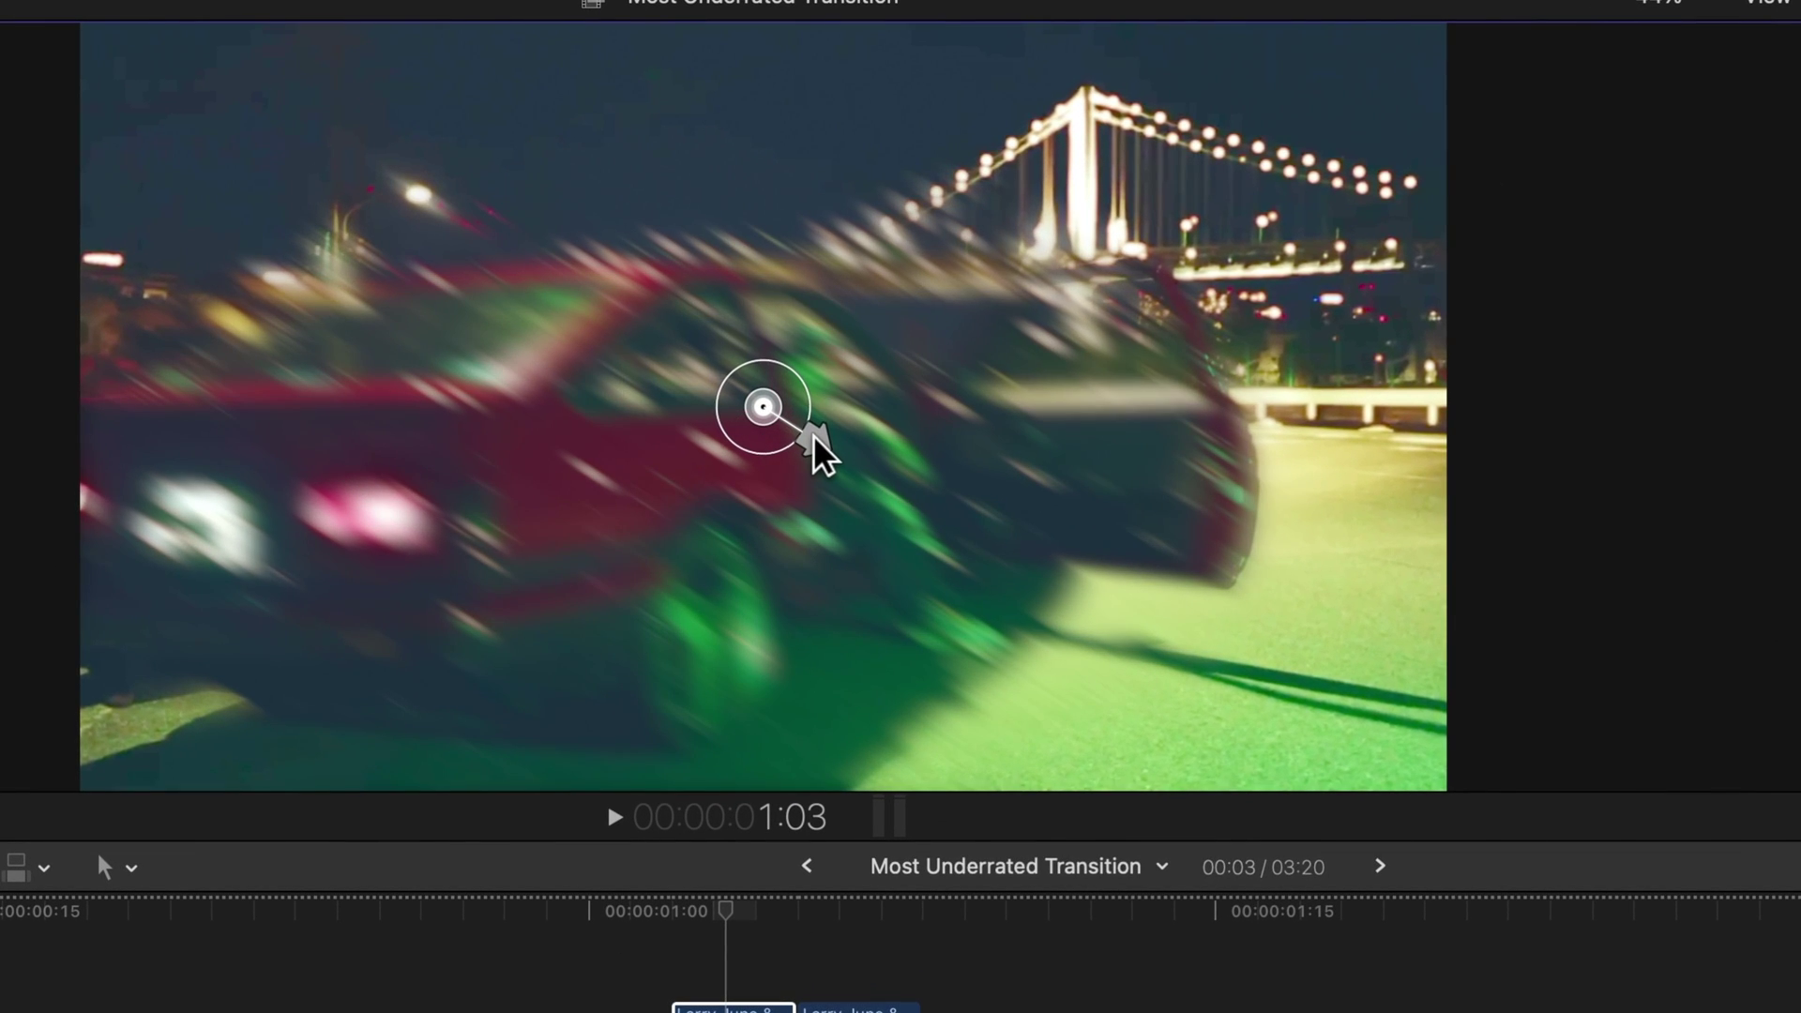
left_click_drag(764, 385, 774, 391)
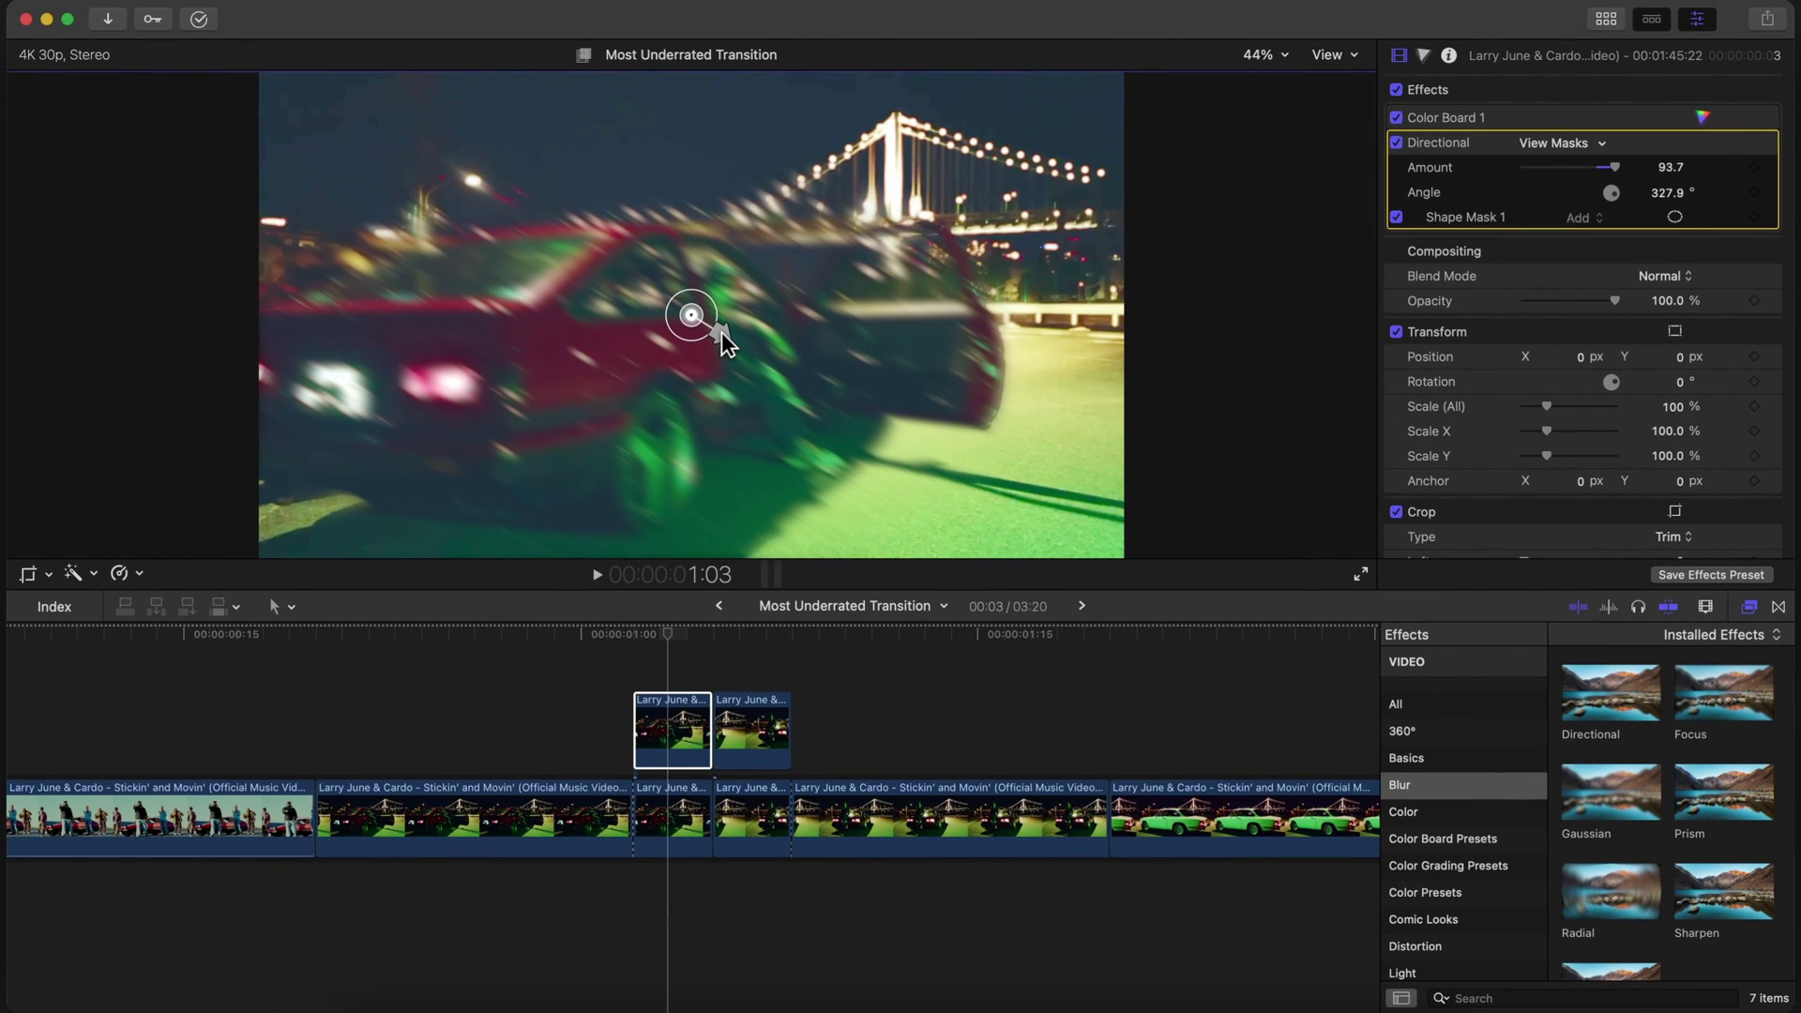
left_click_drag(723, 332, 723, 334)
- Apply the Directional blur to the second overlay clip and add a shape mask to that effect
scroll(676, 732, "right", 5)
left_click(603, 696)
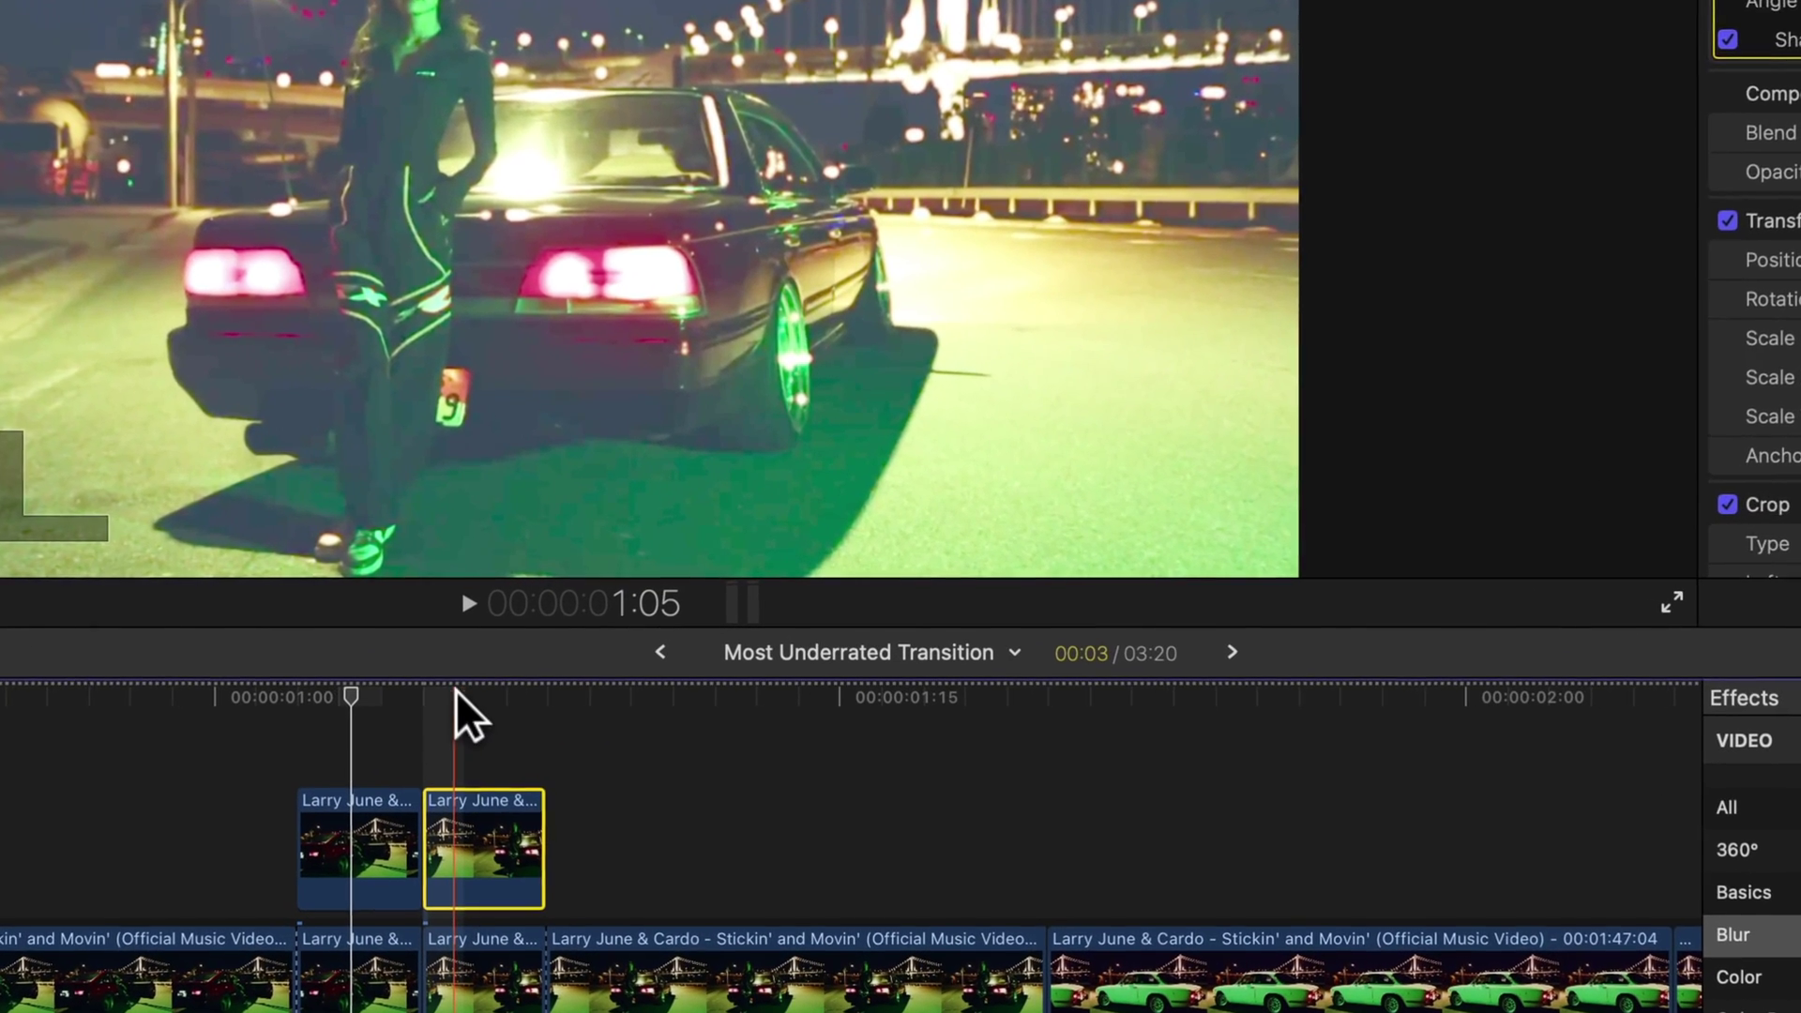
left_click(584, 630)
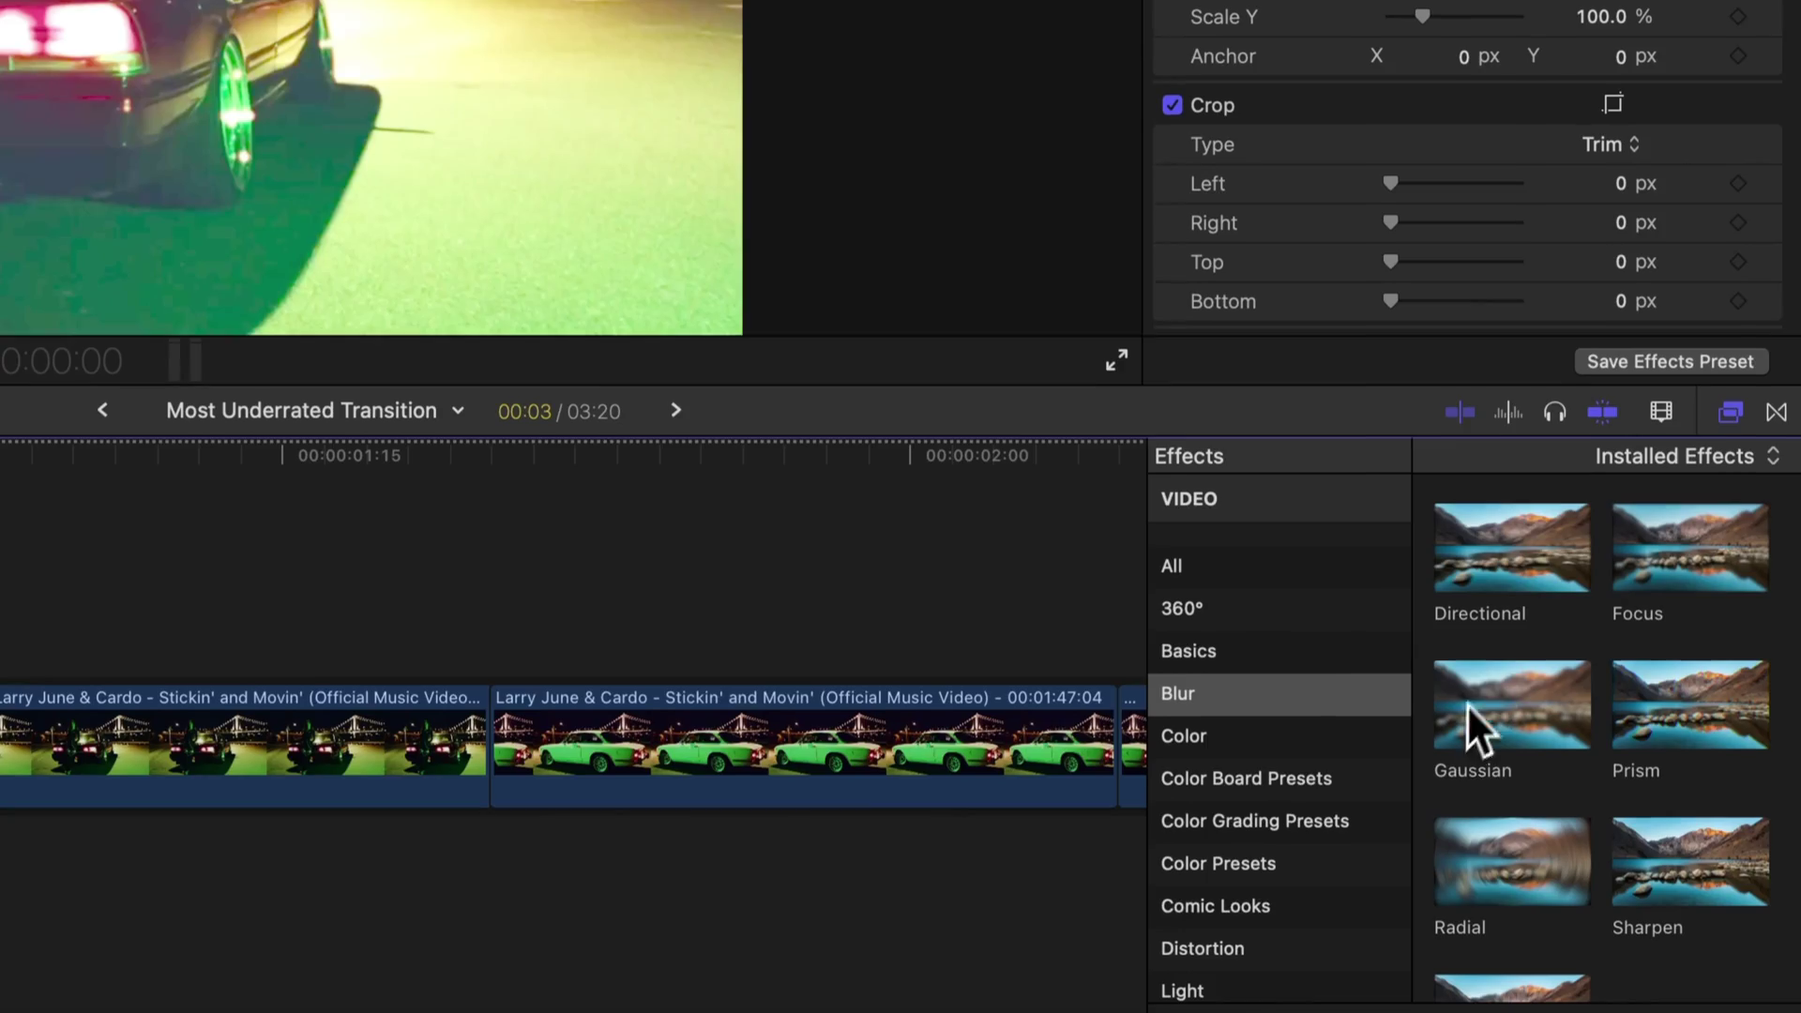
left_click_drag(1472, 723, 480, 808)
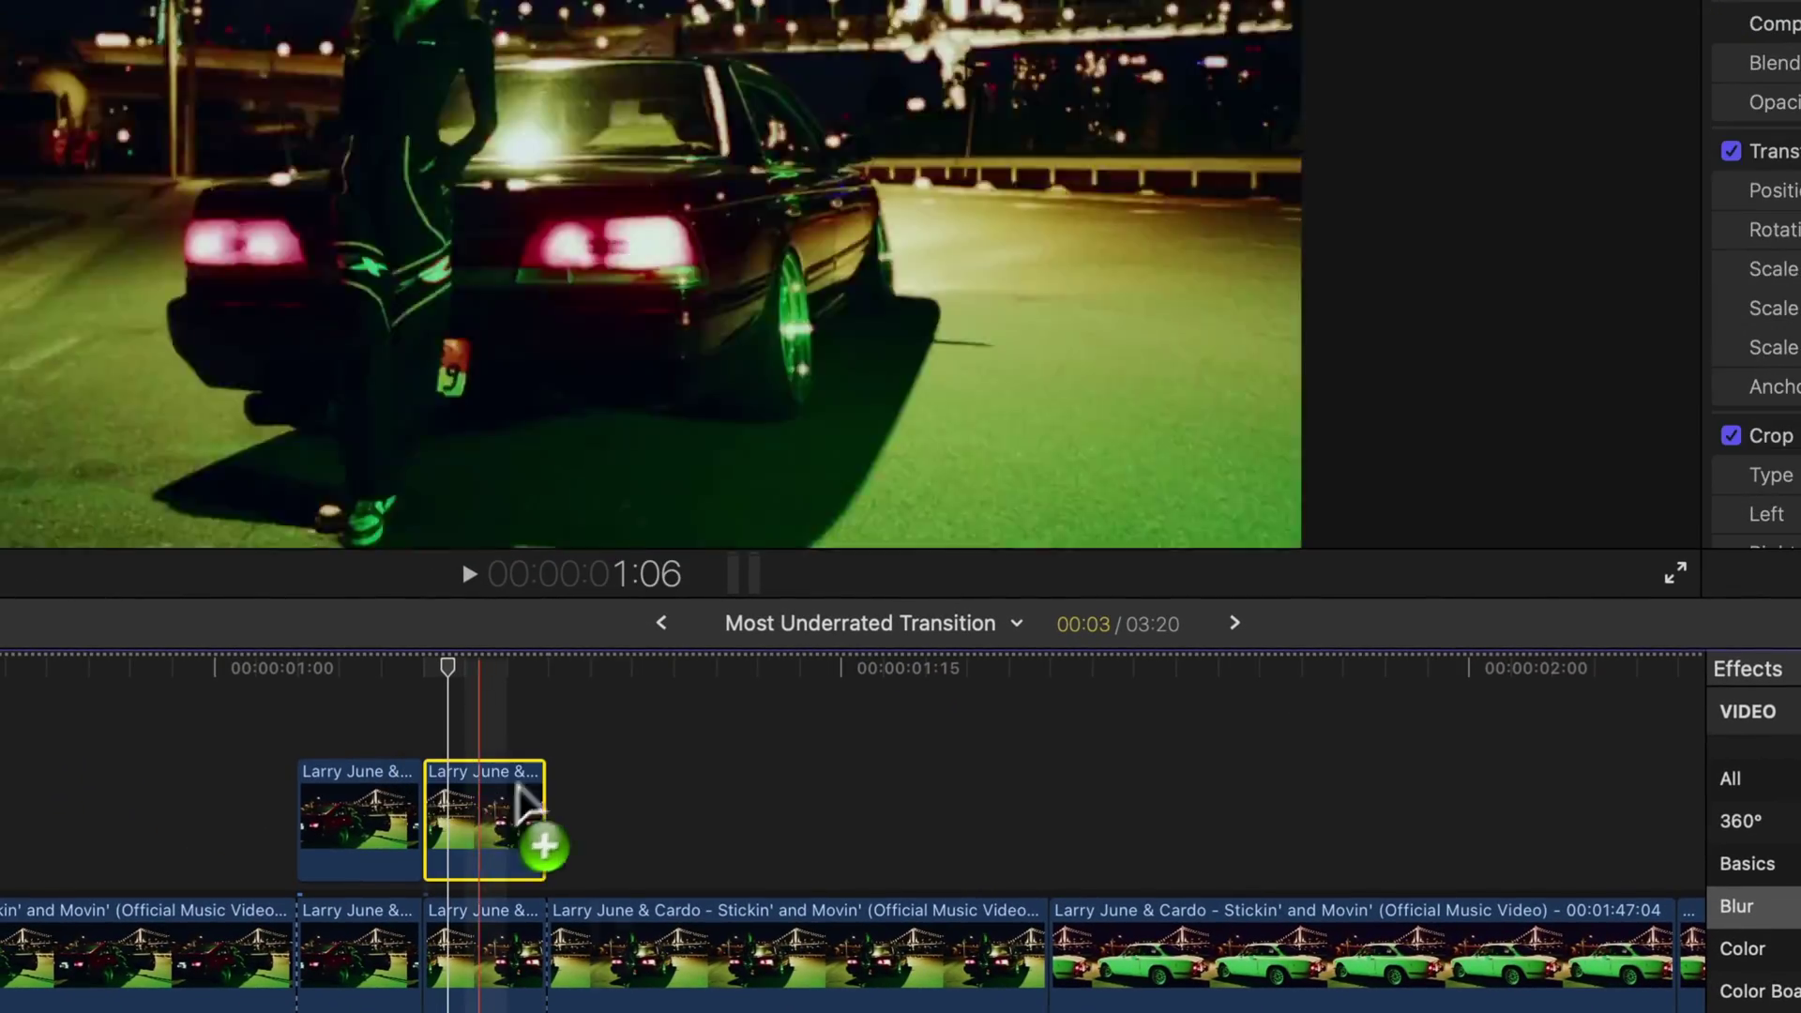
left_click(1608, 226)
left_click(1529, 250)
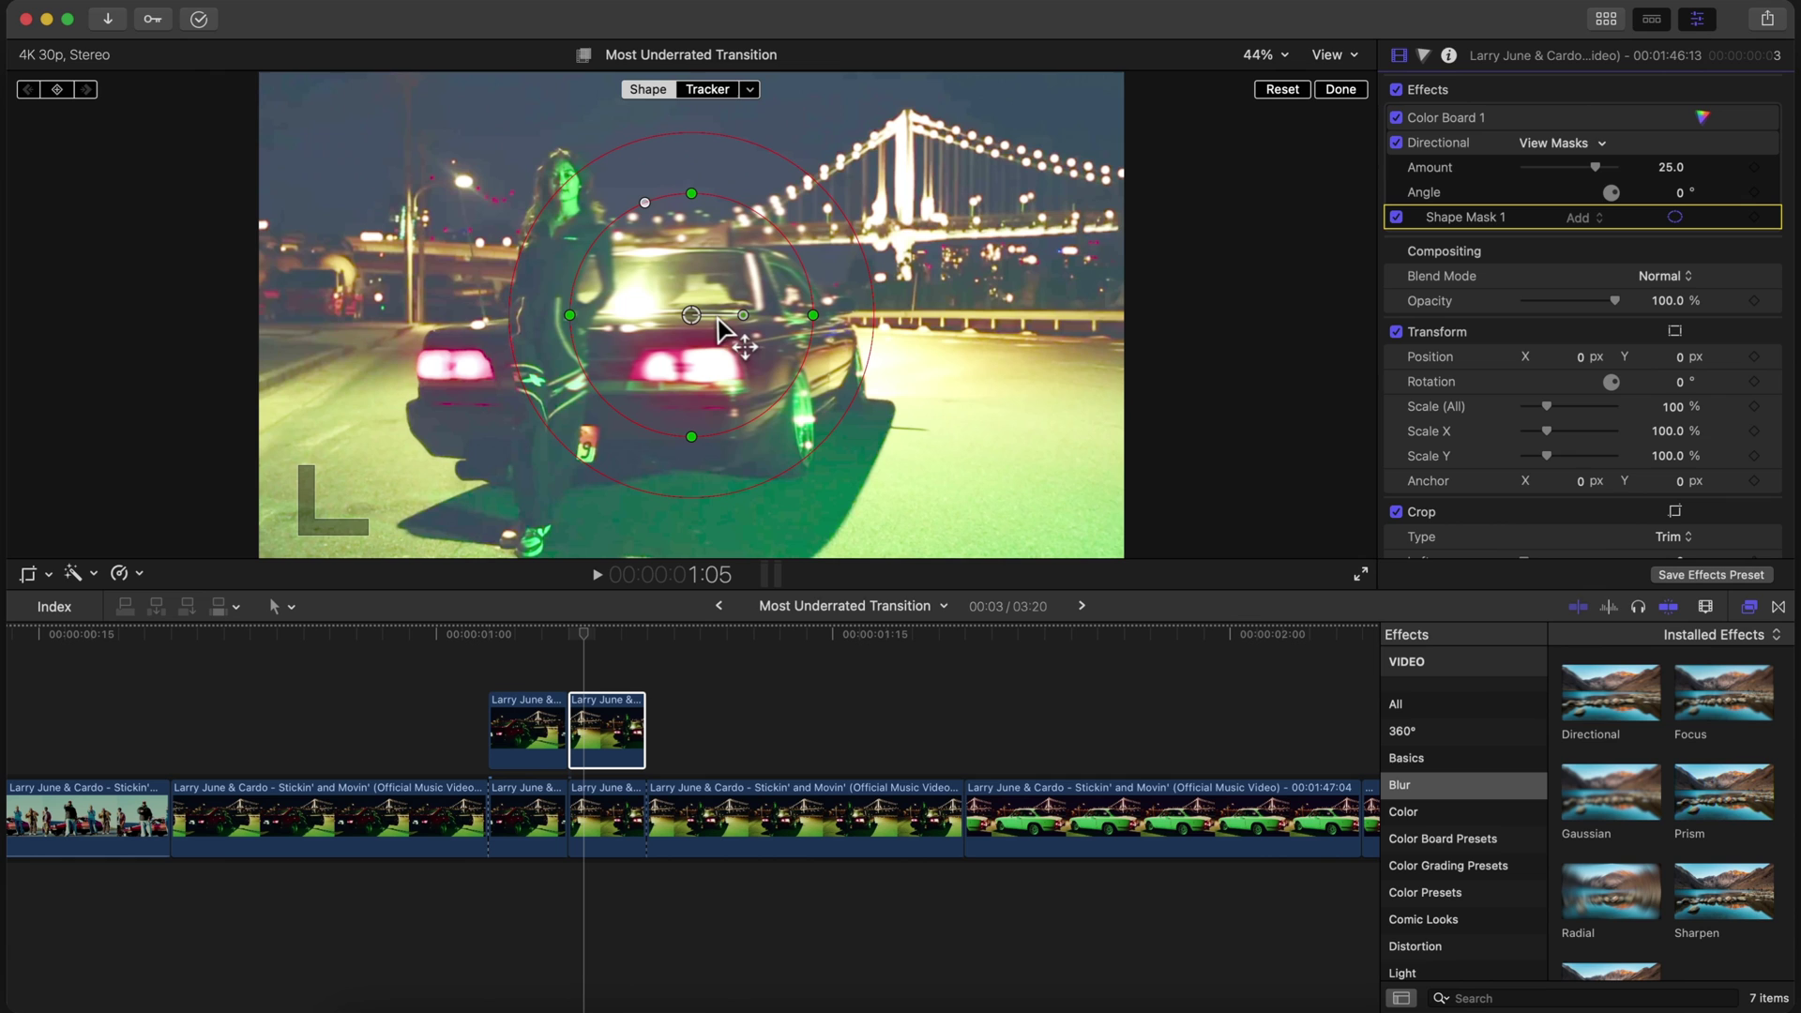
- Enlarge the mask around the woman and car, and set the blur to an amount of about 96.5 and an angle of about 319.6°
left_click_drag(663, 326, 662, 366)
left_click_drag(662, 244, 657, 154)
left_click_drag(661, 366, 646, 341)
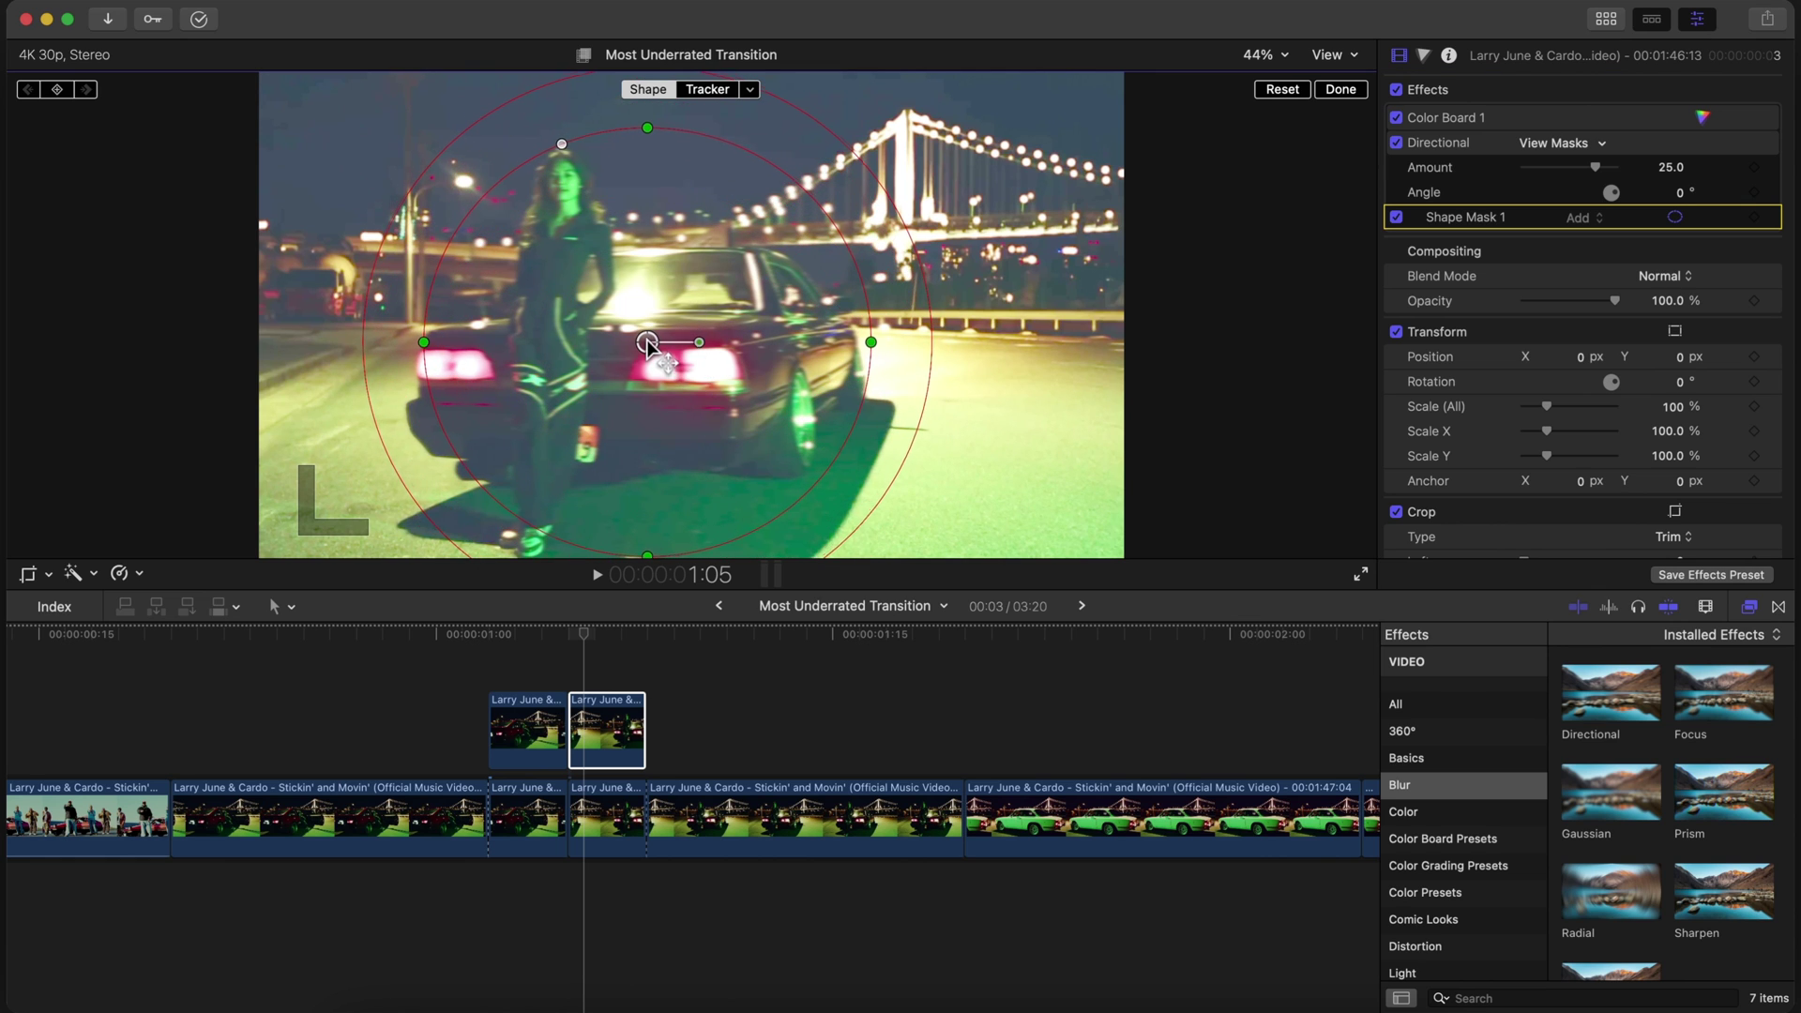
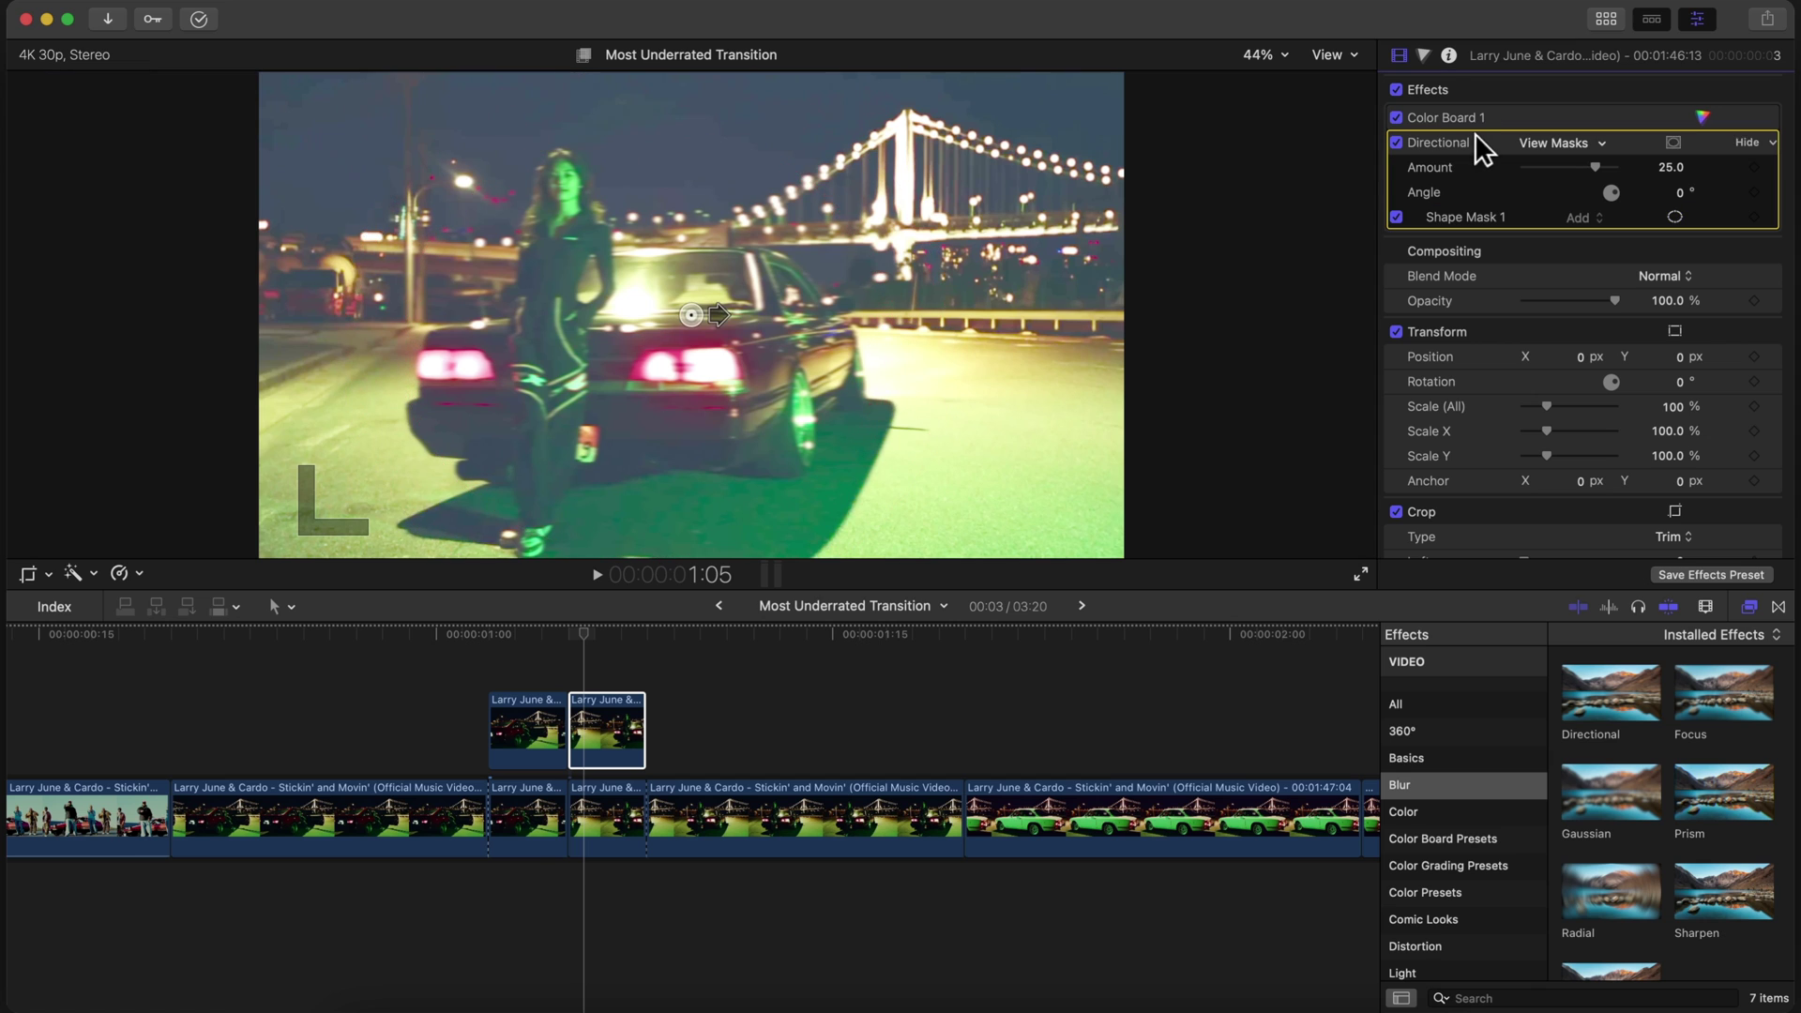
left_click_drag(719, 315, 719, 339)
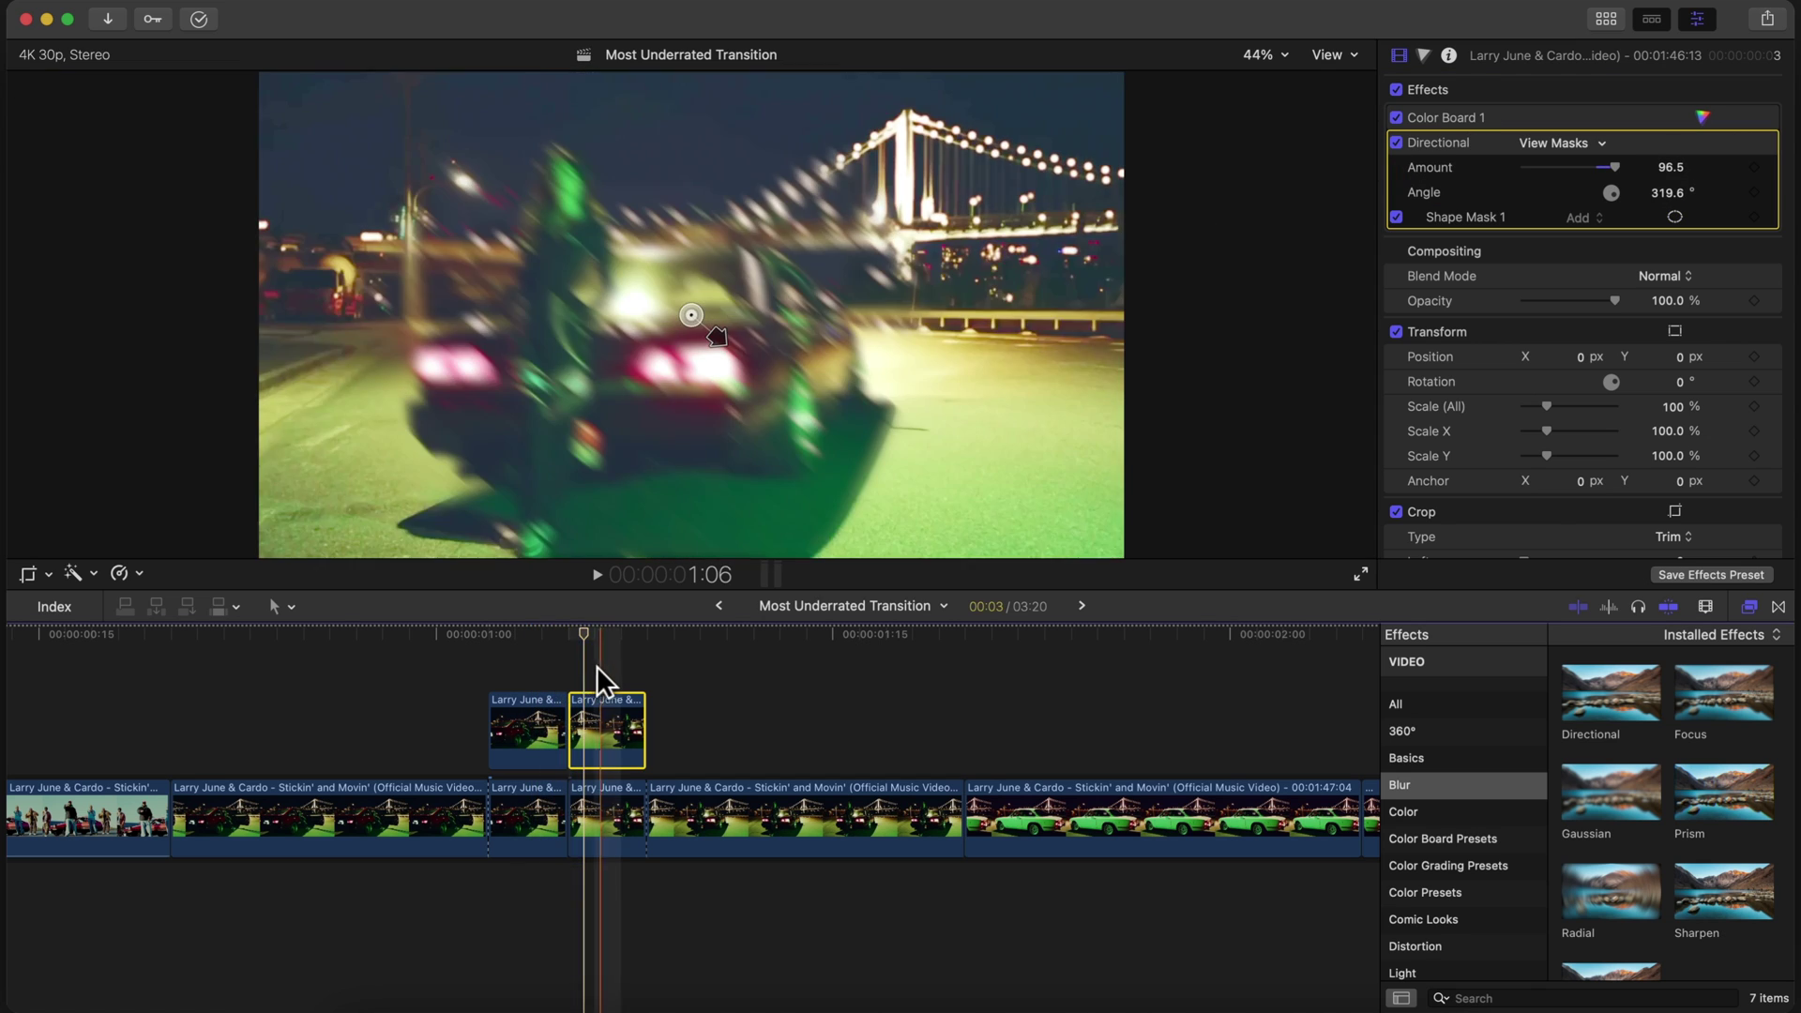
- Copy the first overlay clip and try to paste only its Directional effect onto the second overlay clip
left_click(531, 715)
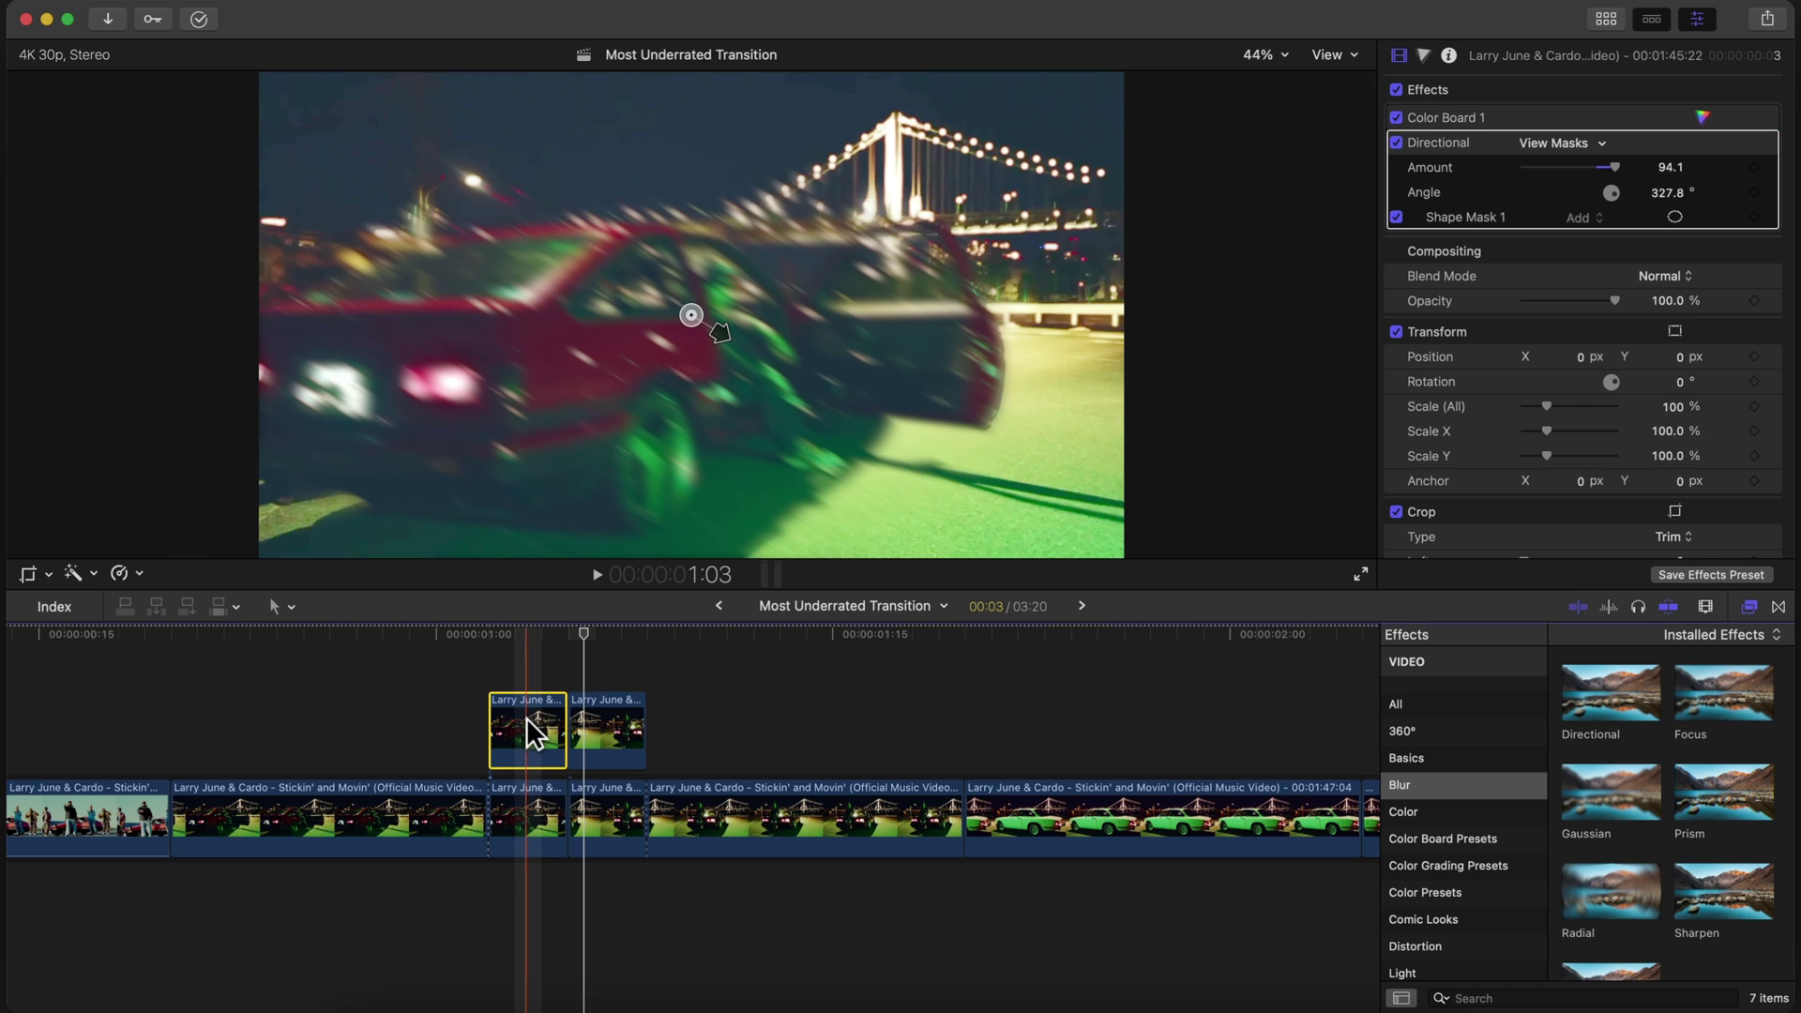
key("super+c")
left_click(593, 709)
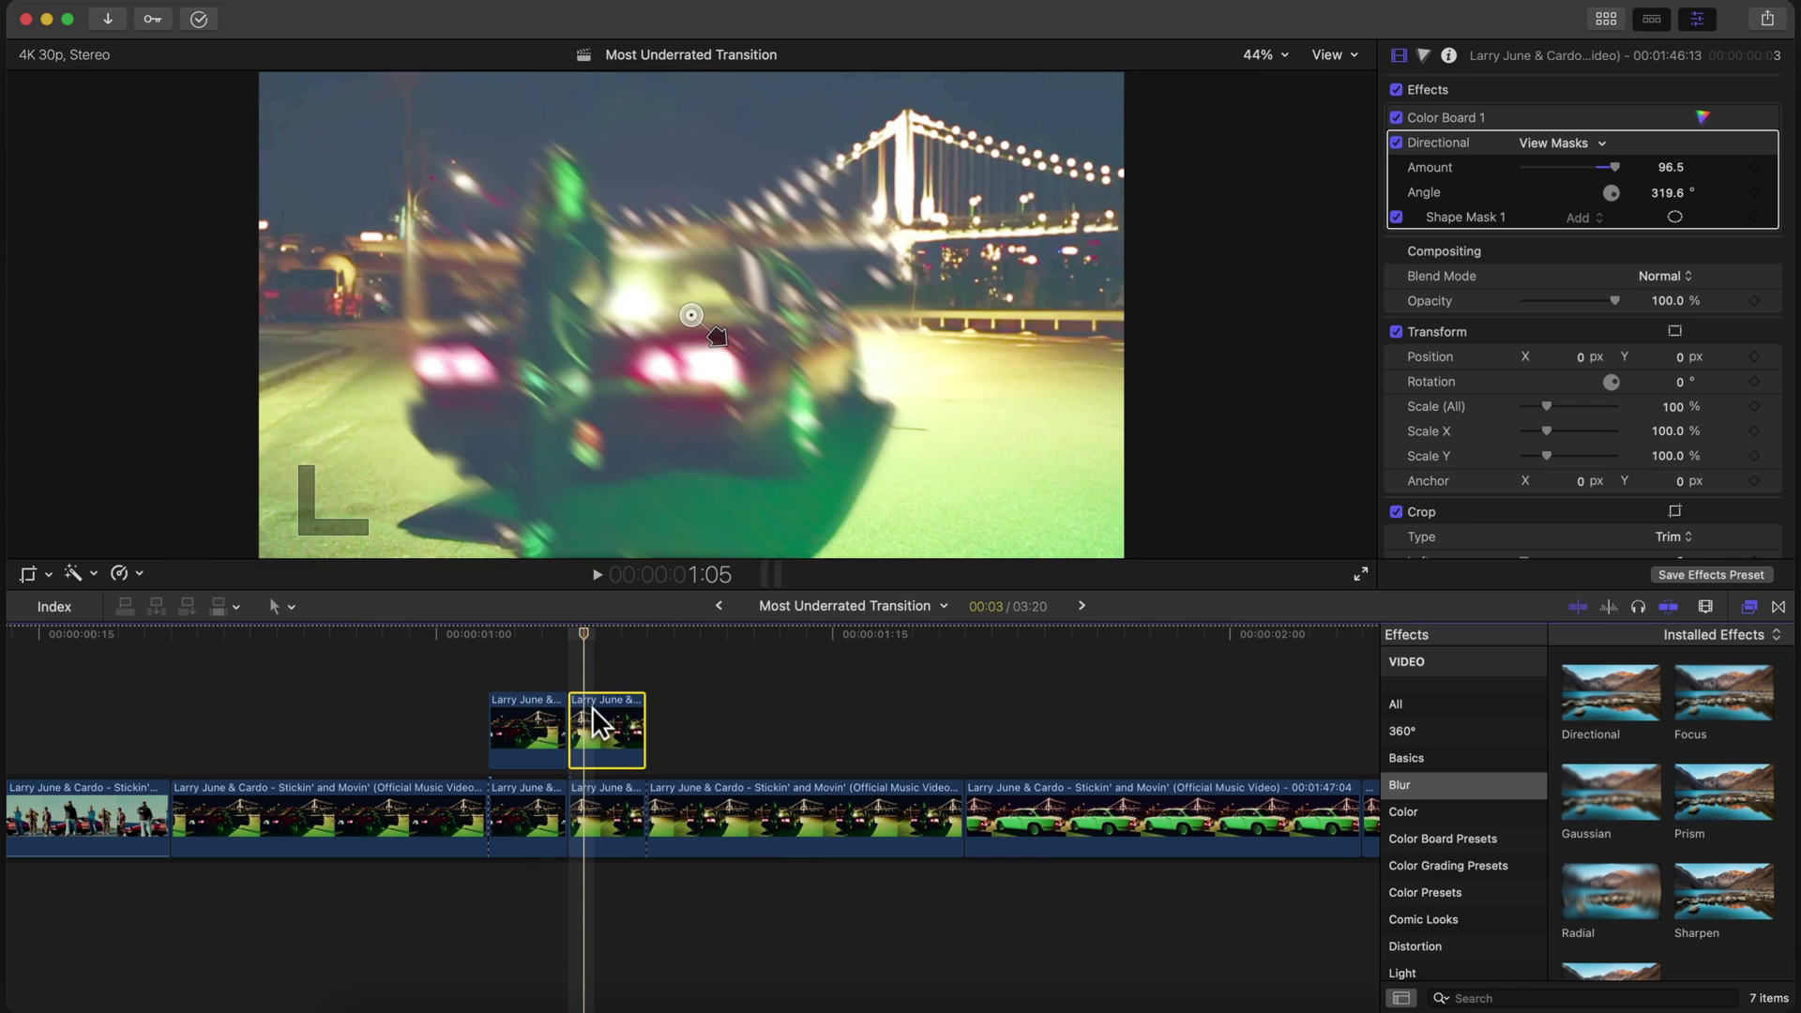
left_click(604, 634)
key("shift+super+v")
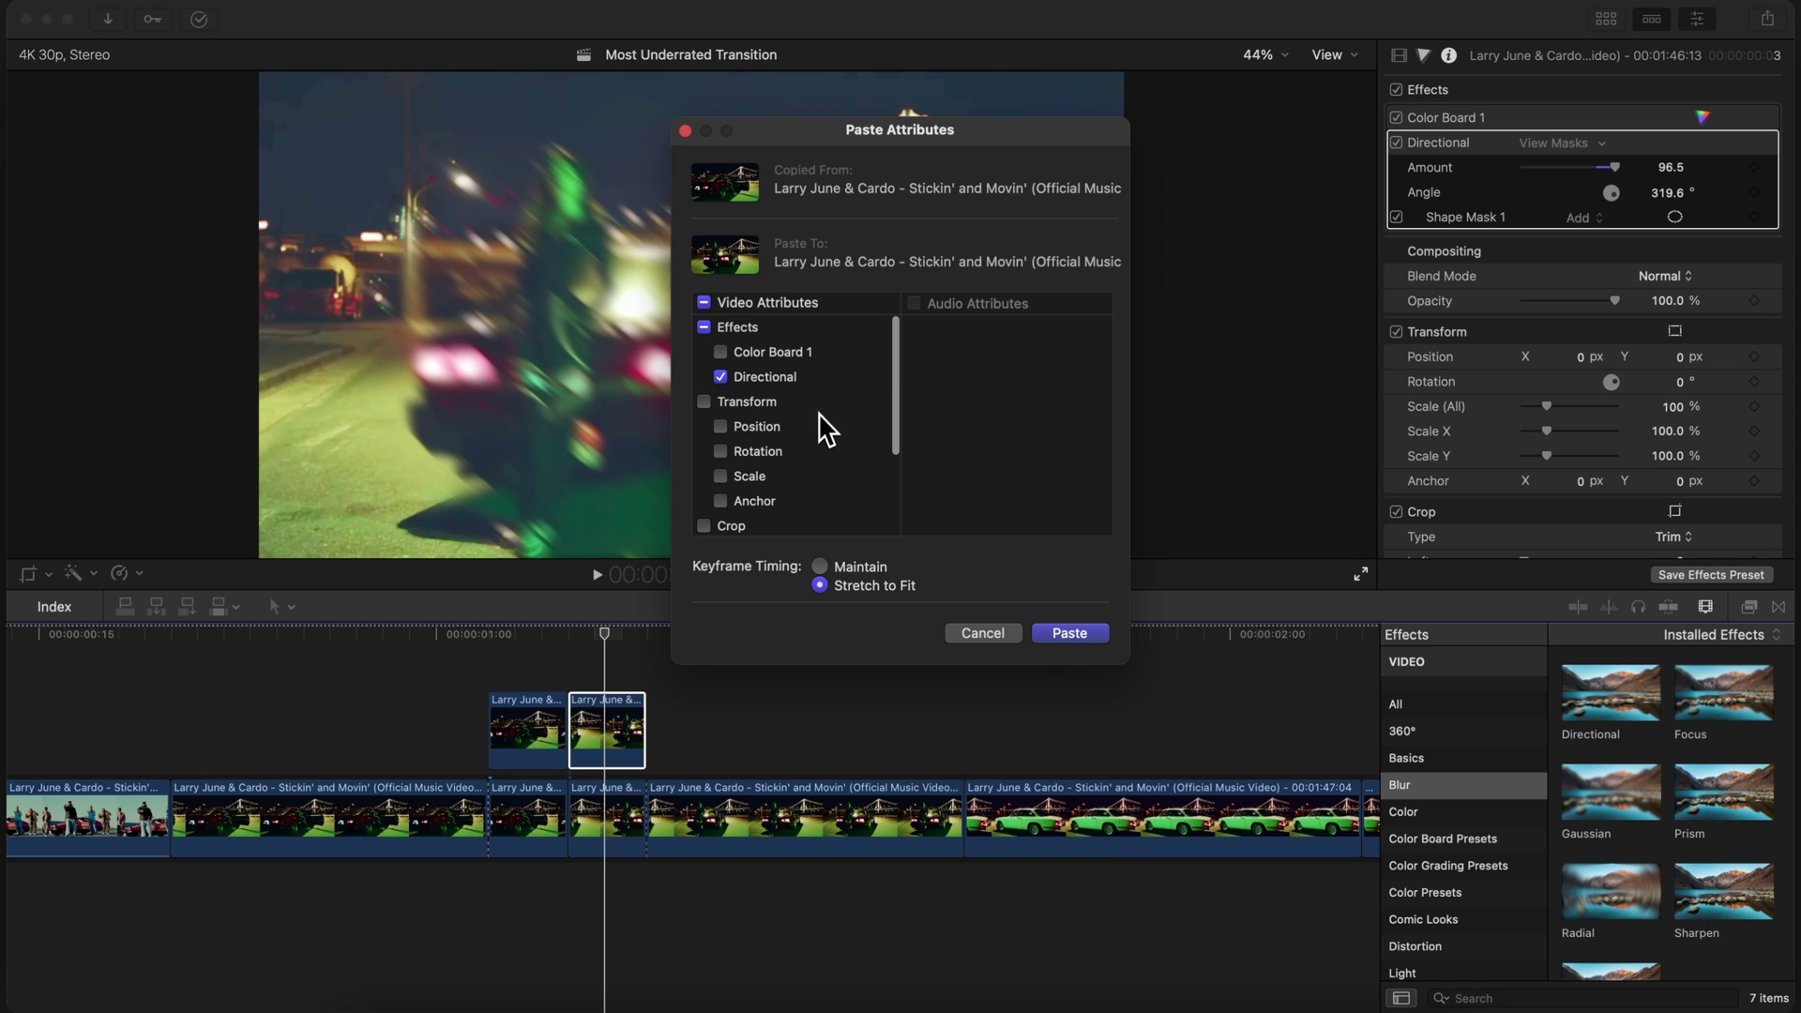
key("Return")
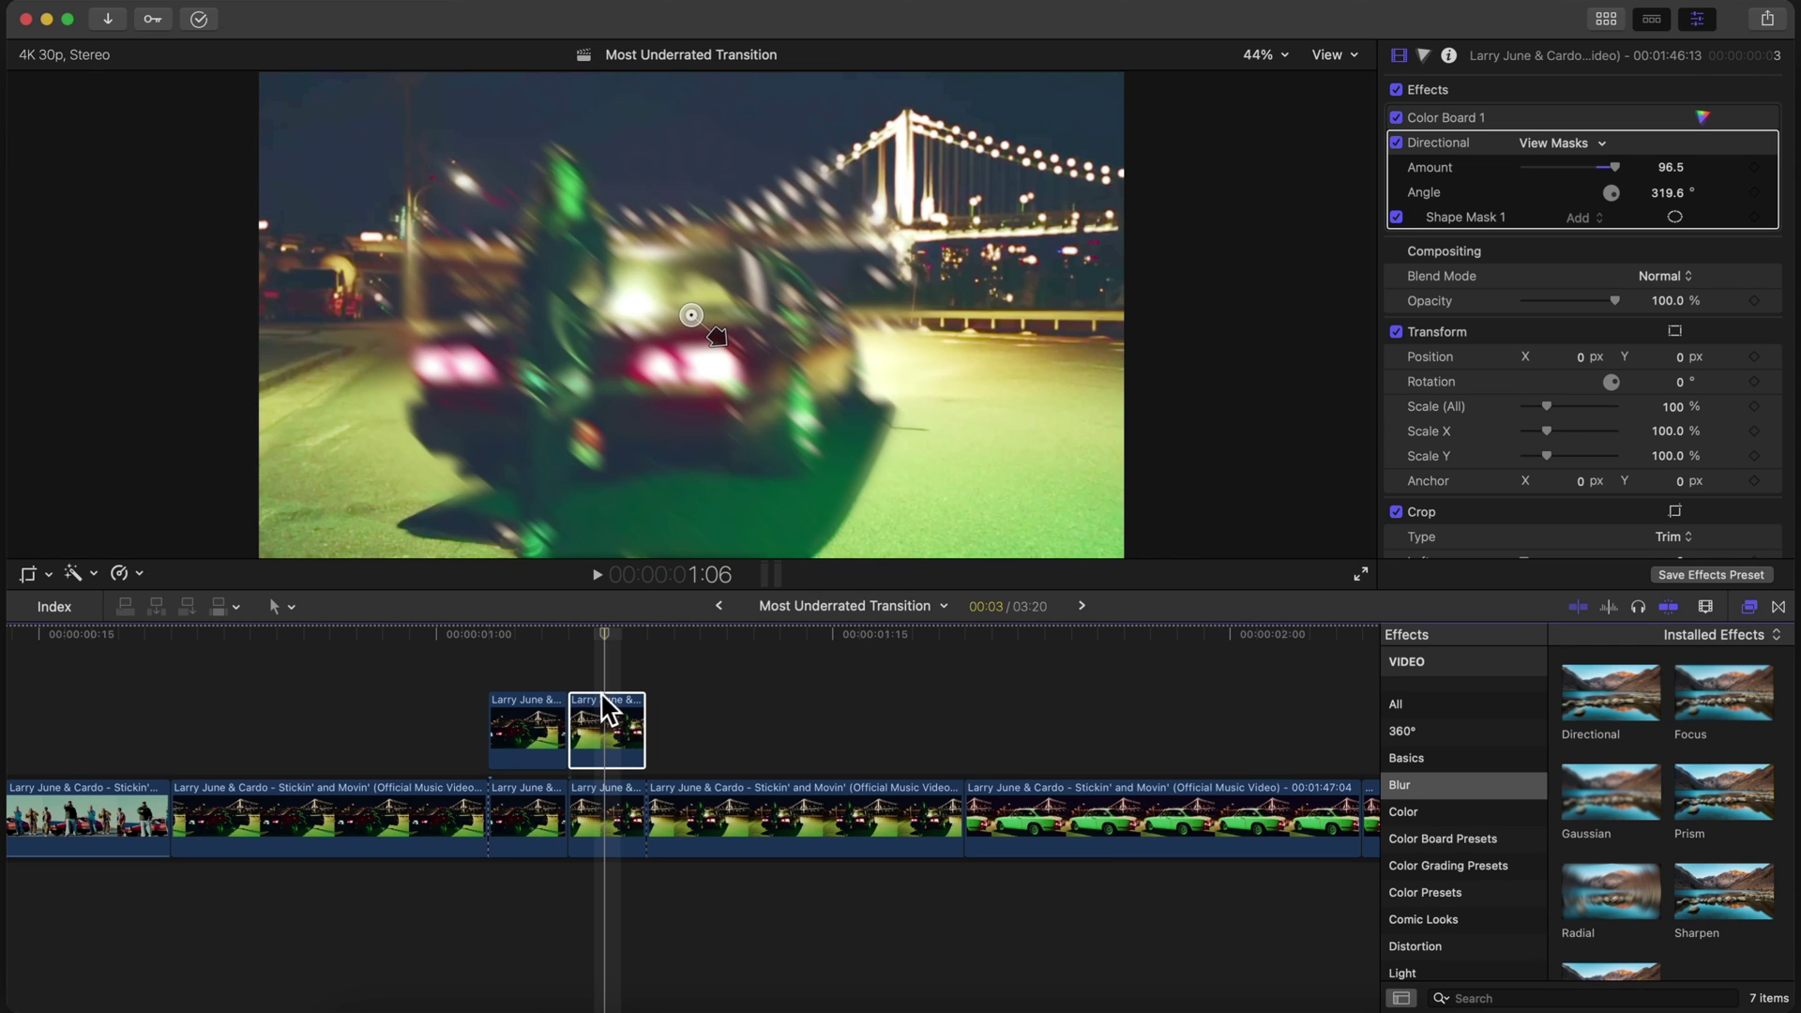
- Play back the blurred flash transition and select the longer remaining piece of the third clip
scroll(991, 721, "right", 3)
scroll(548, 721, "left", 1)
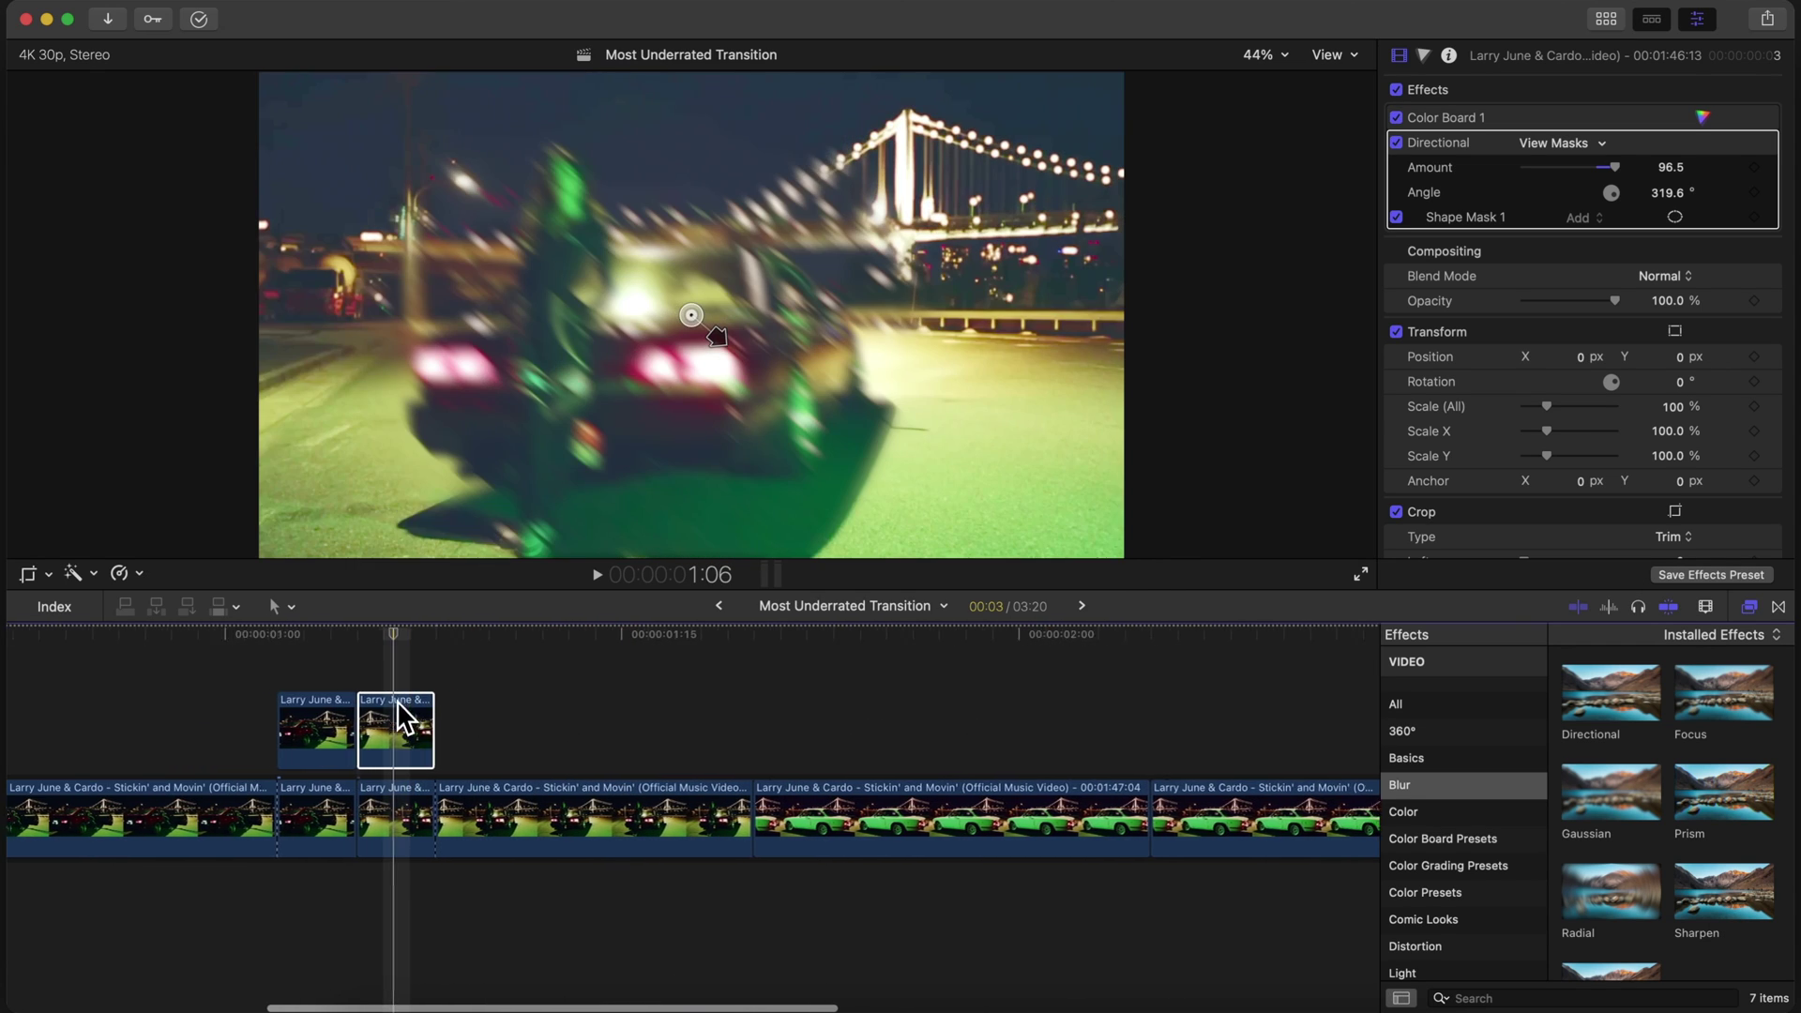
key("space")
key("space")
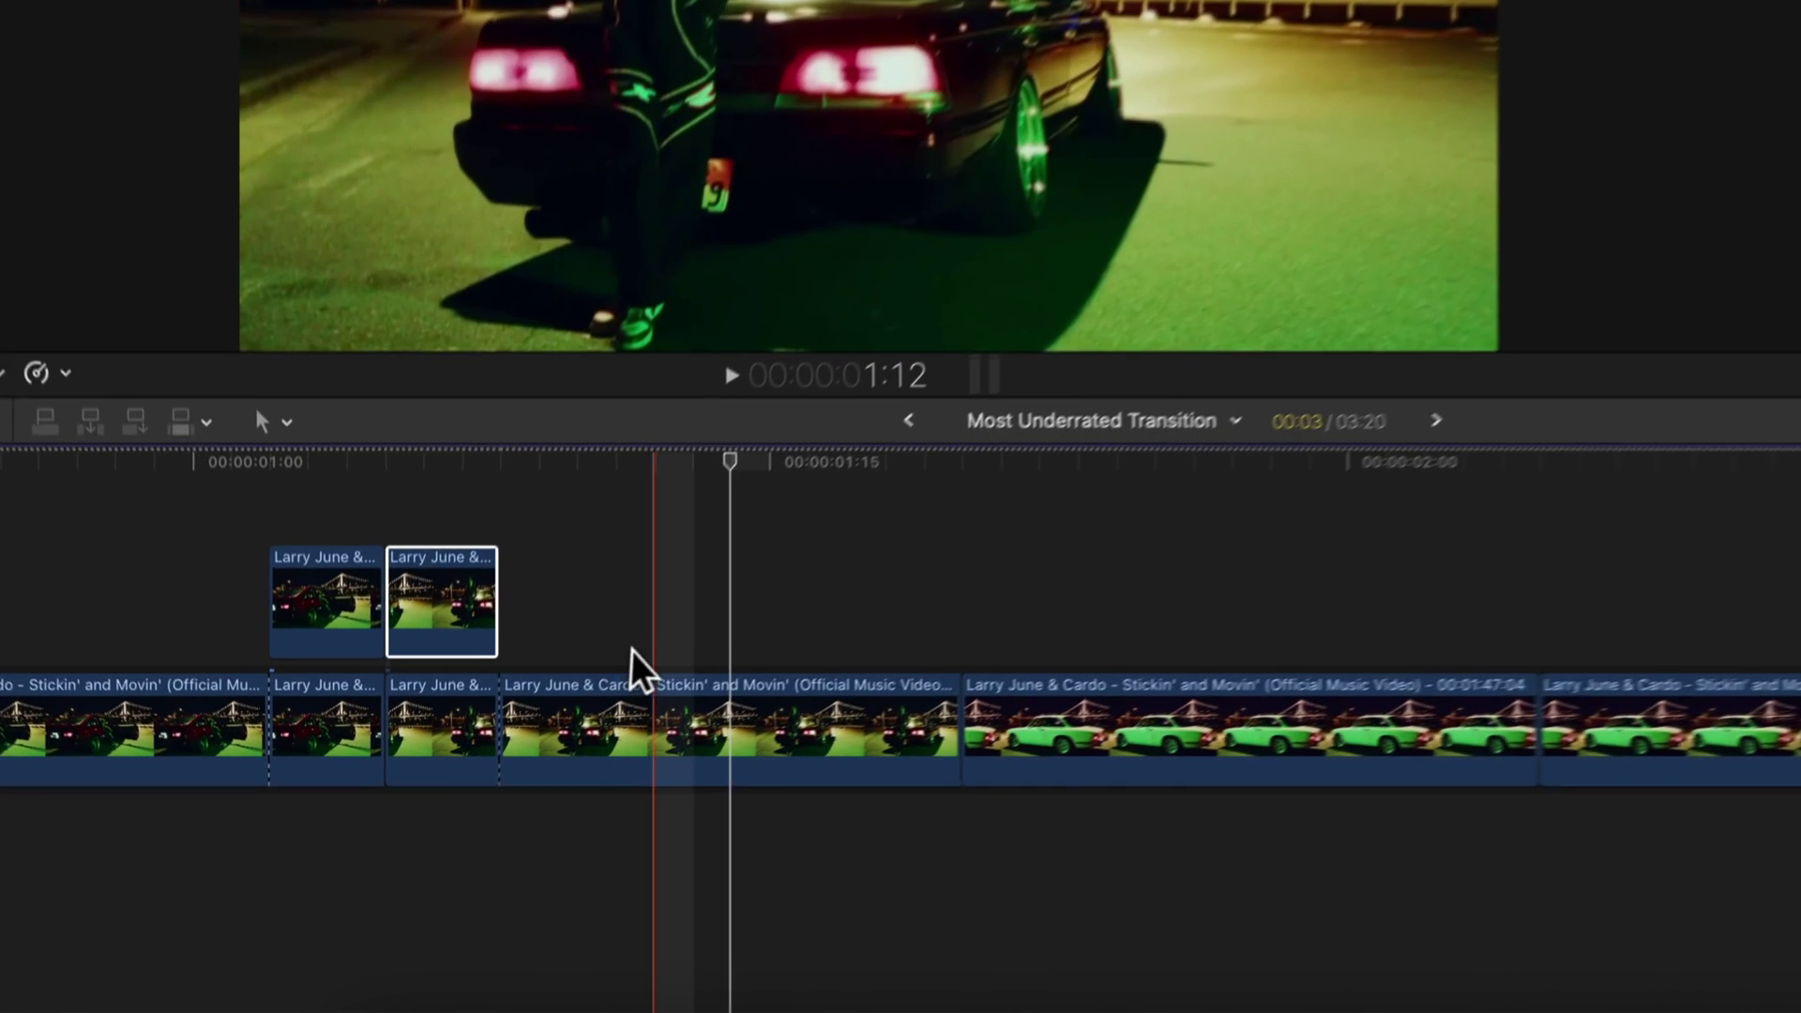
left_click(569, 794)
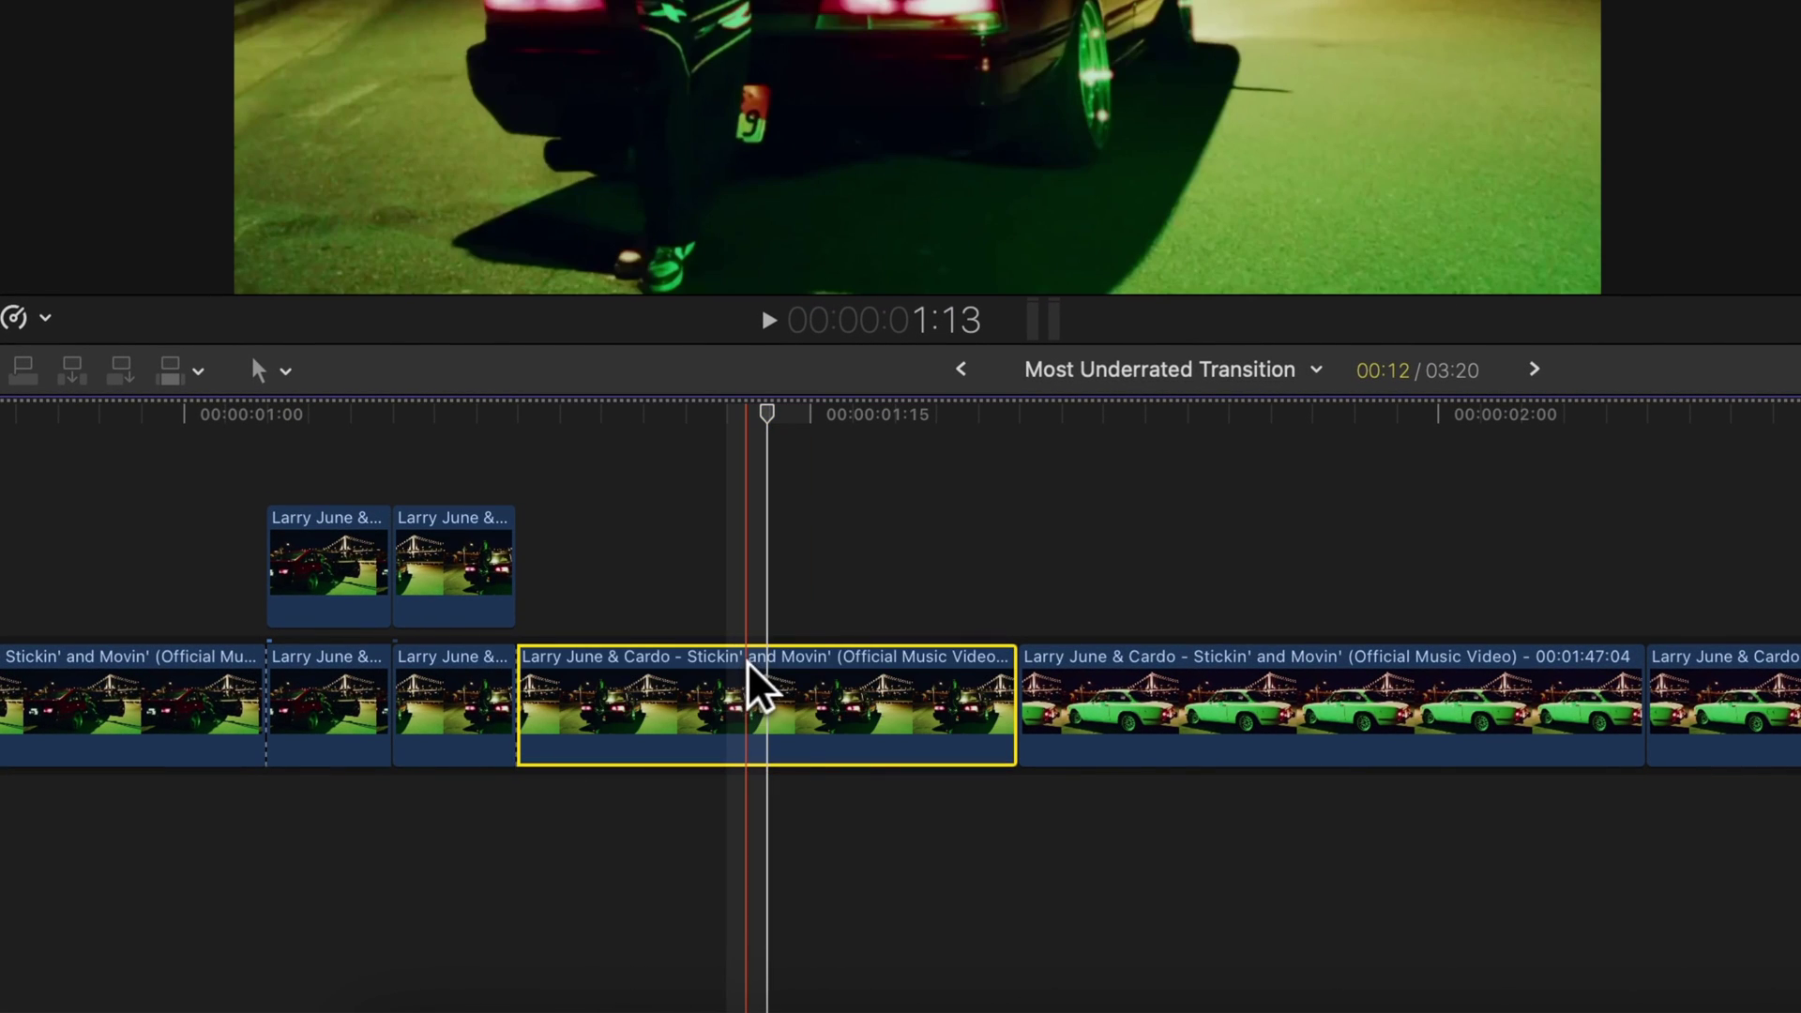
- Split off the last three frames of the clip before the green car and overlay a copy of that piece directly above it
scroll(657, 783, "right", 1)
left_click(920, 575)
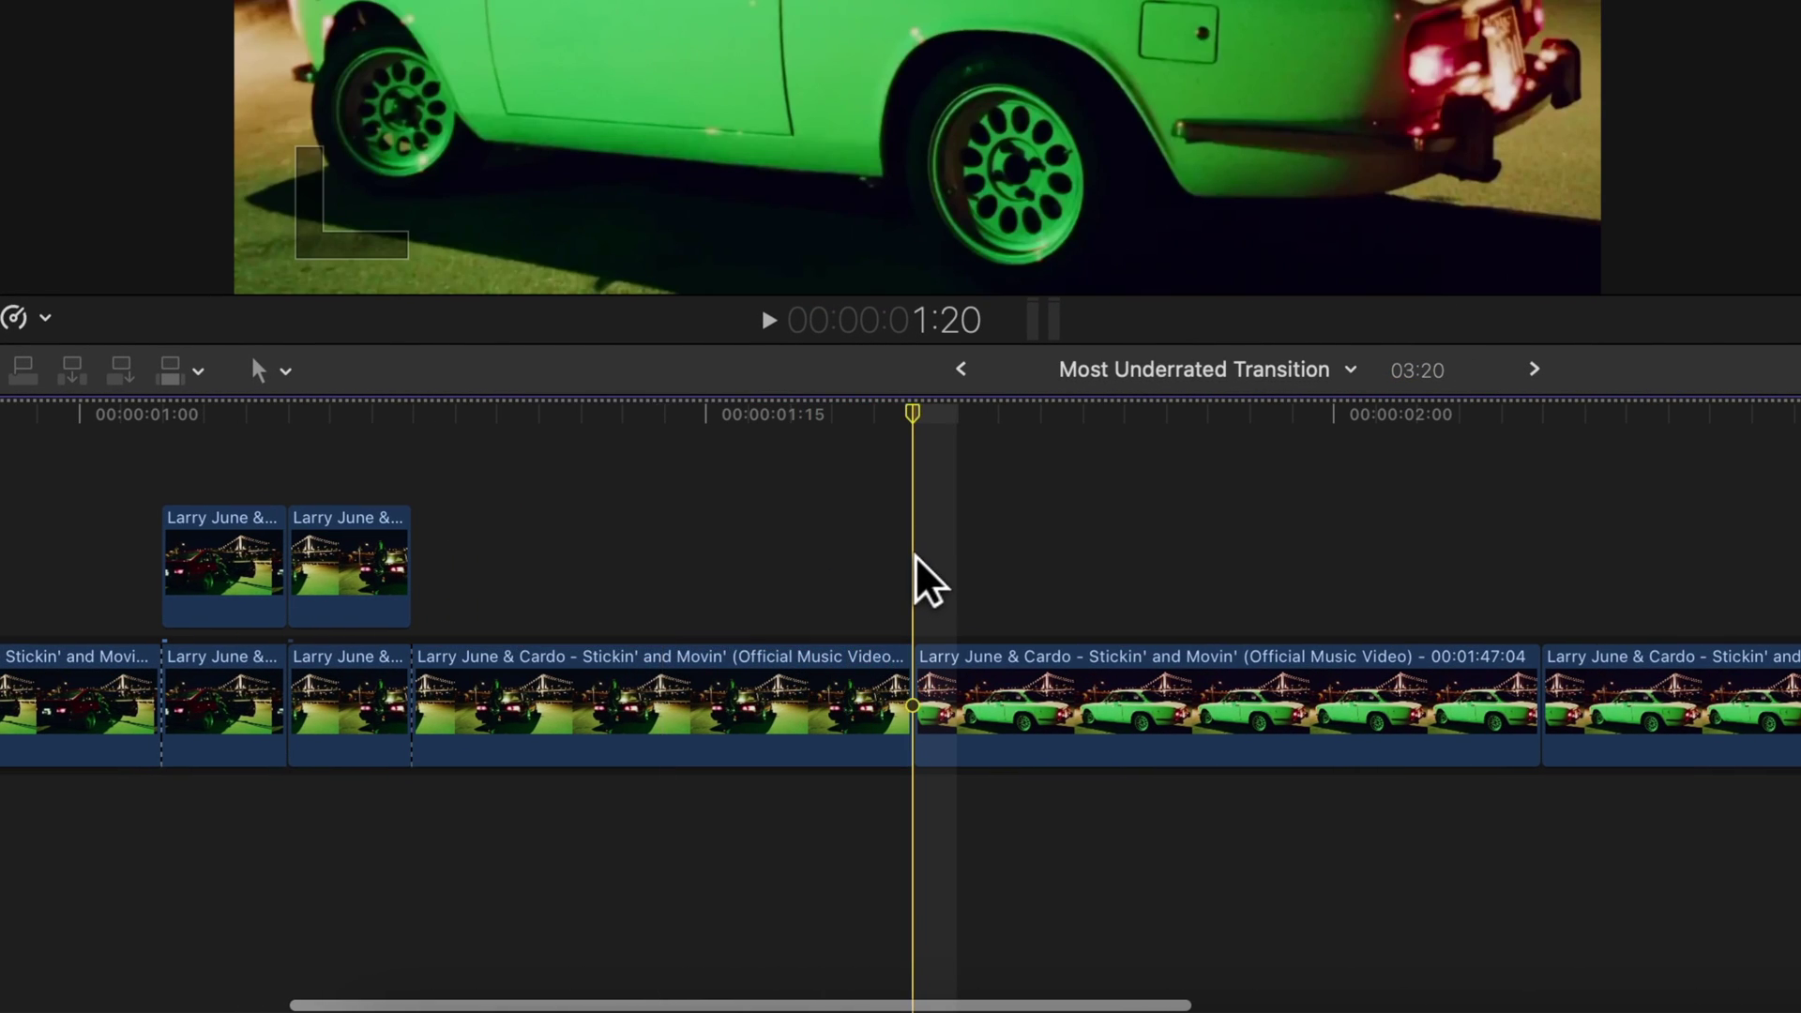
scroll(917, 600, "right", 1)
left_click(862, 668)
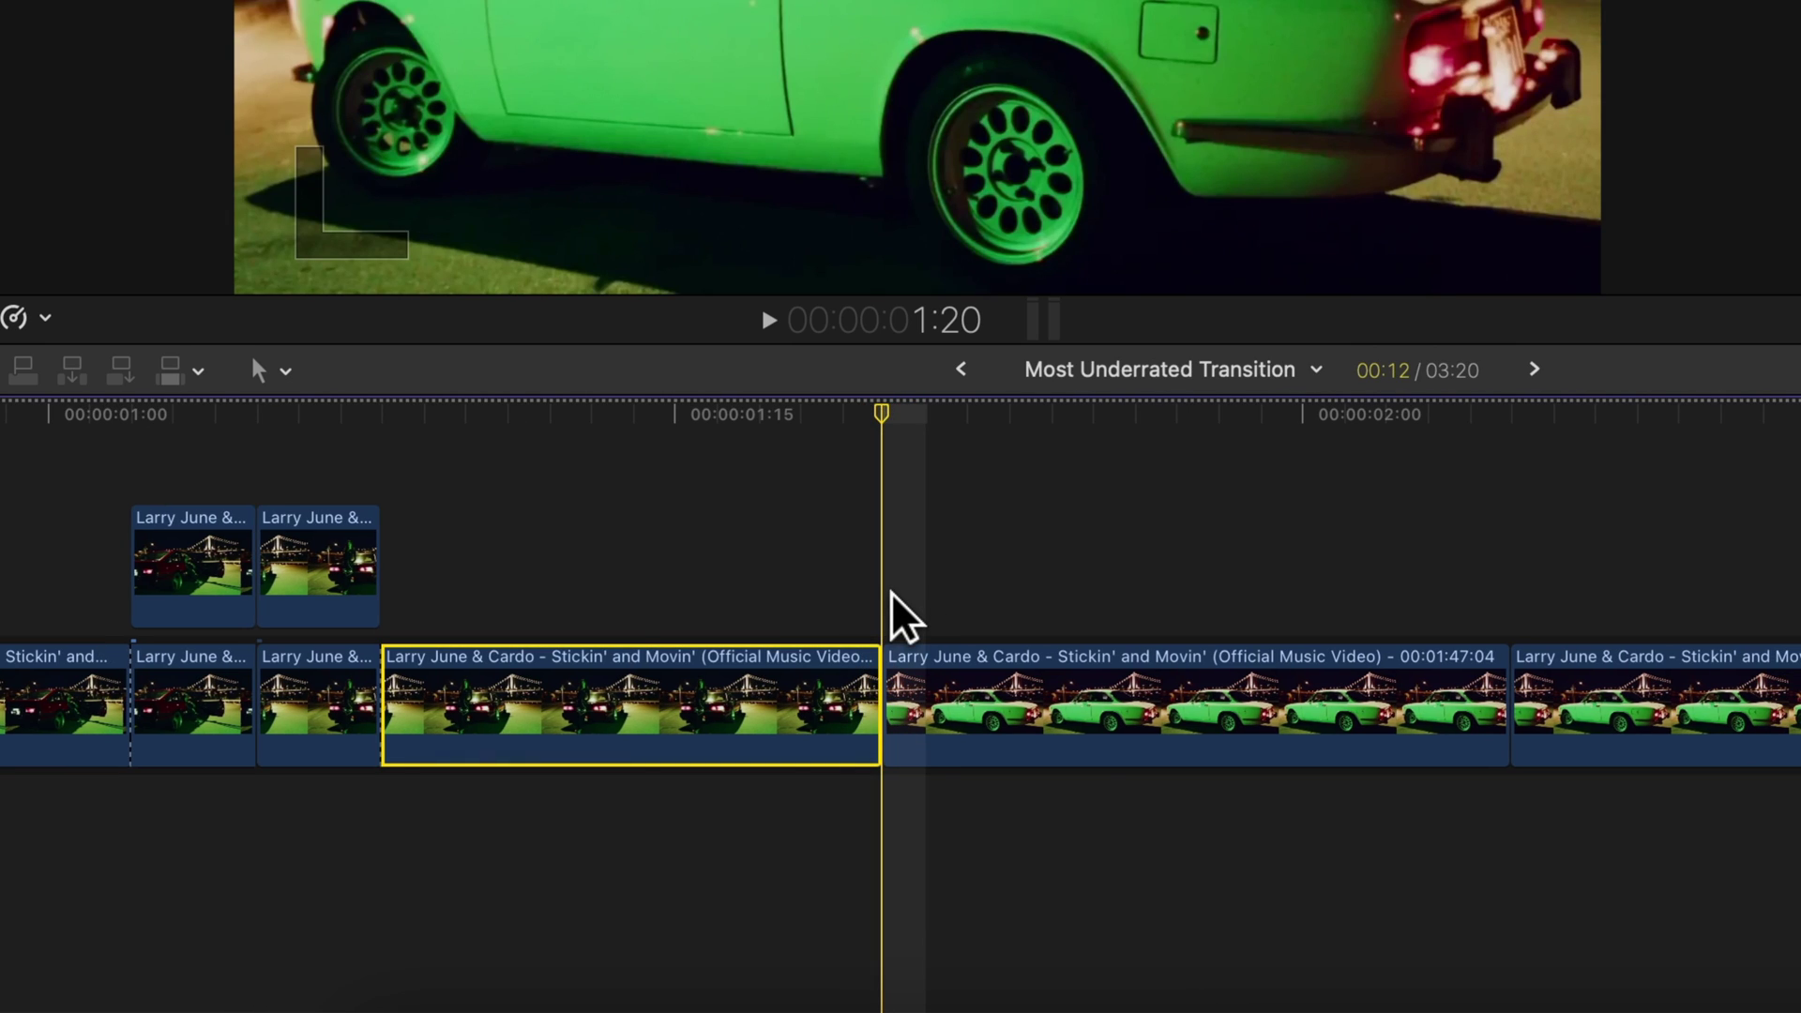
key("Left")
key("Left")
key("Left")
key("super+b")
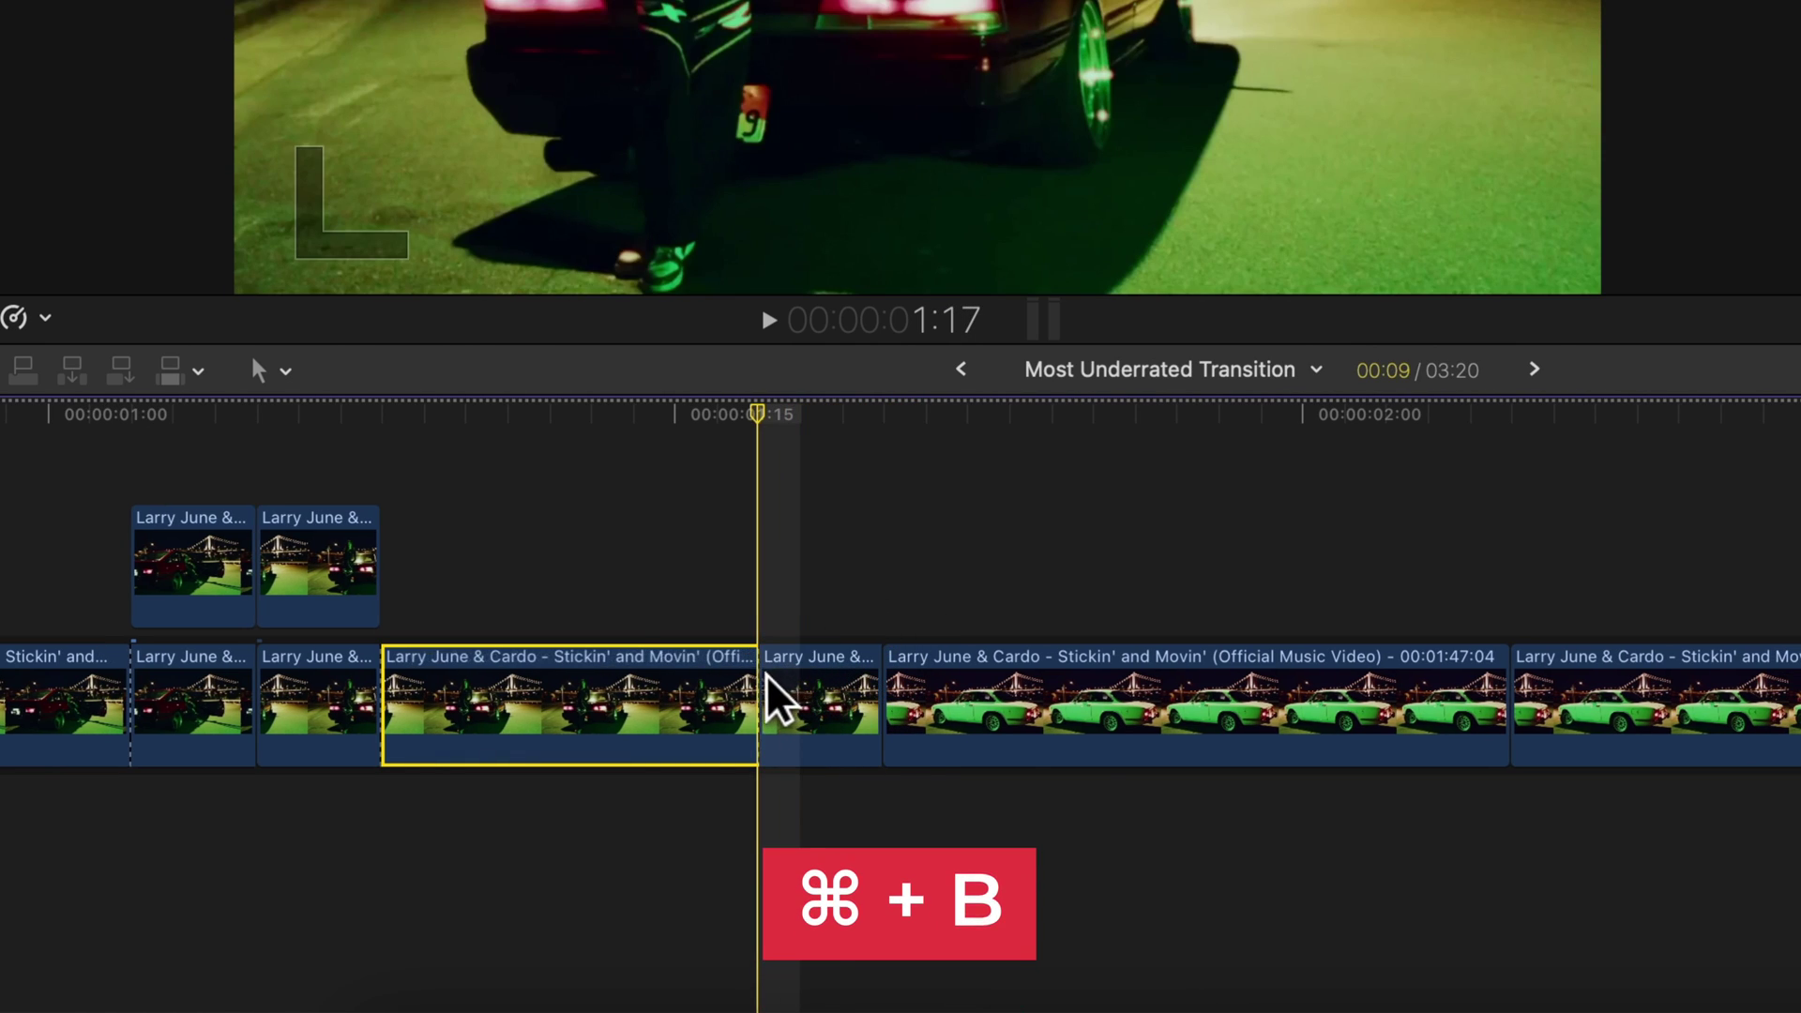
left_click_drag(836, 684, 842, 544)
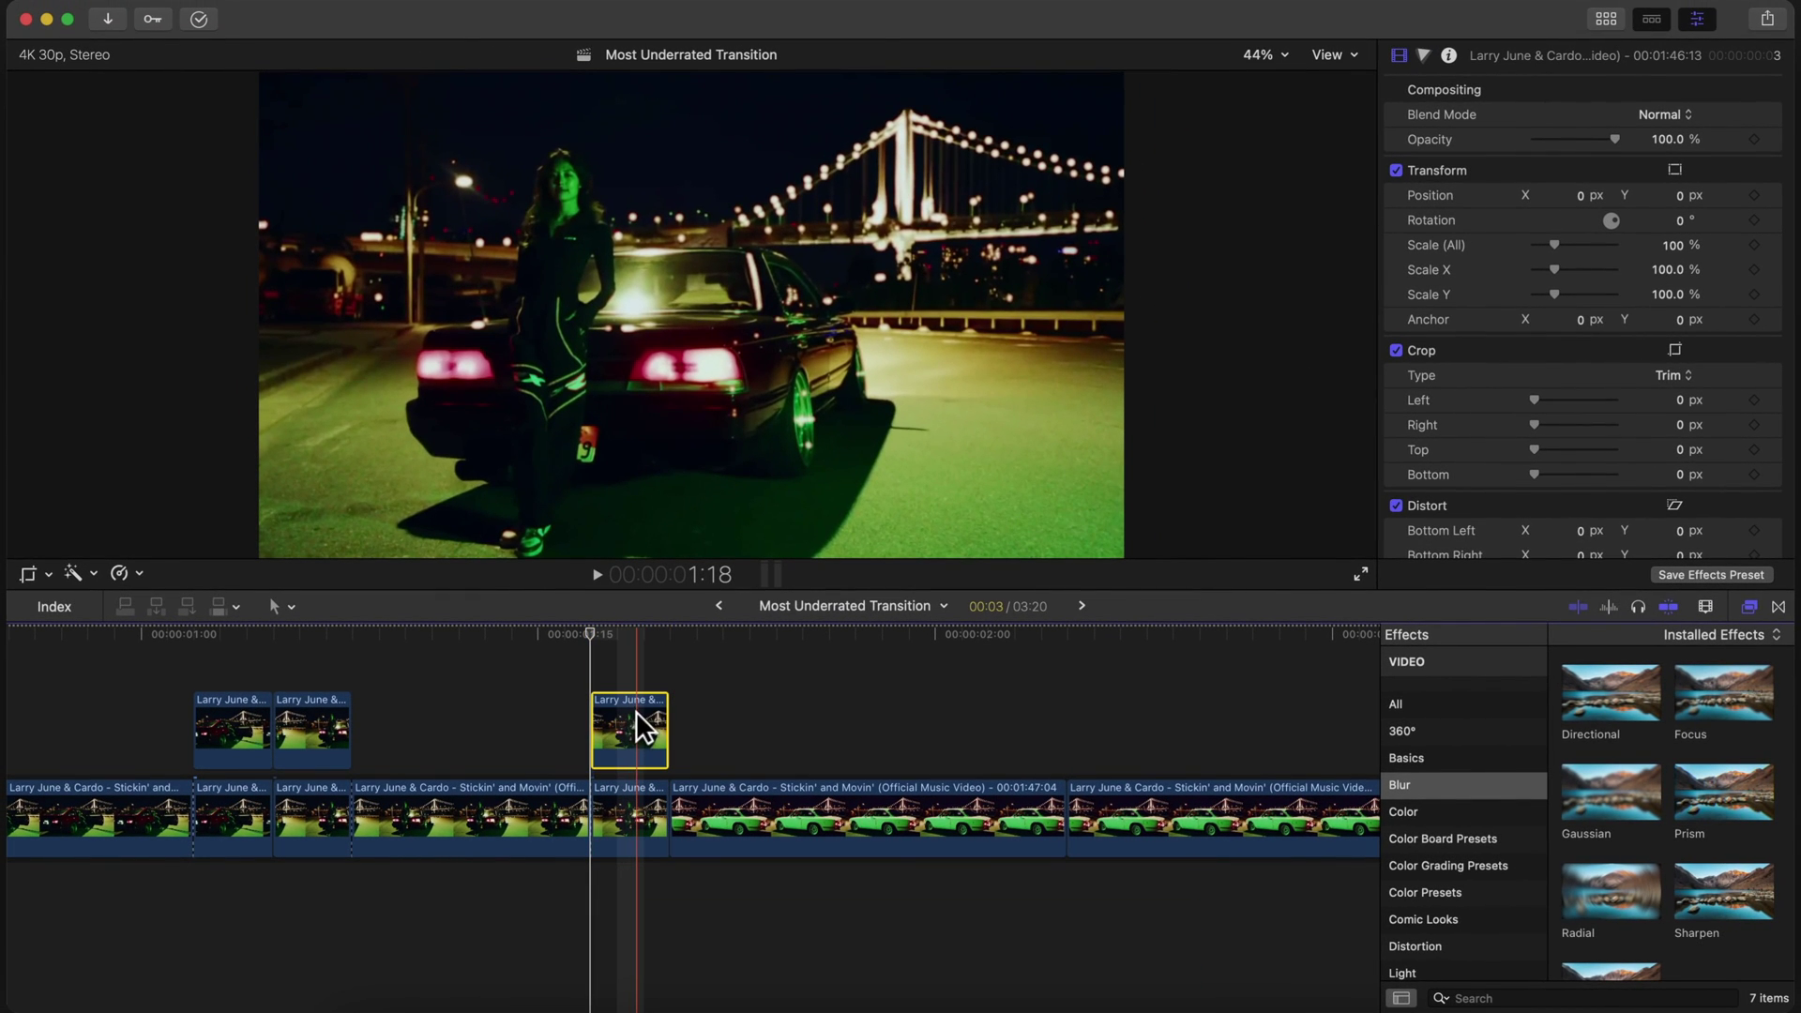
- Copy the first overlay clip's Color Board and Directional effects onto the new overlay clip, with keyframe timing stretched to fit
left_click(636, 711)
left_click(231, 706)
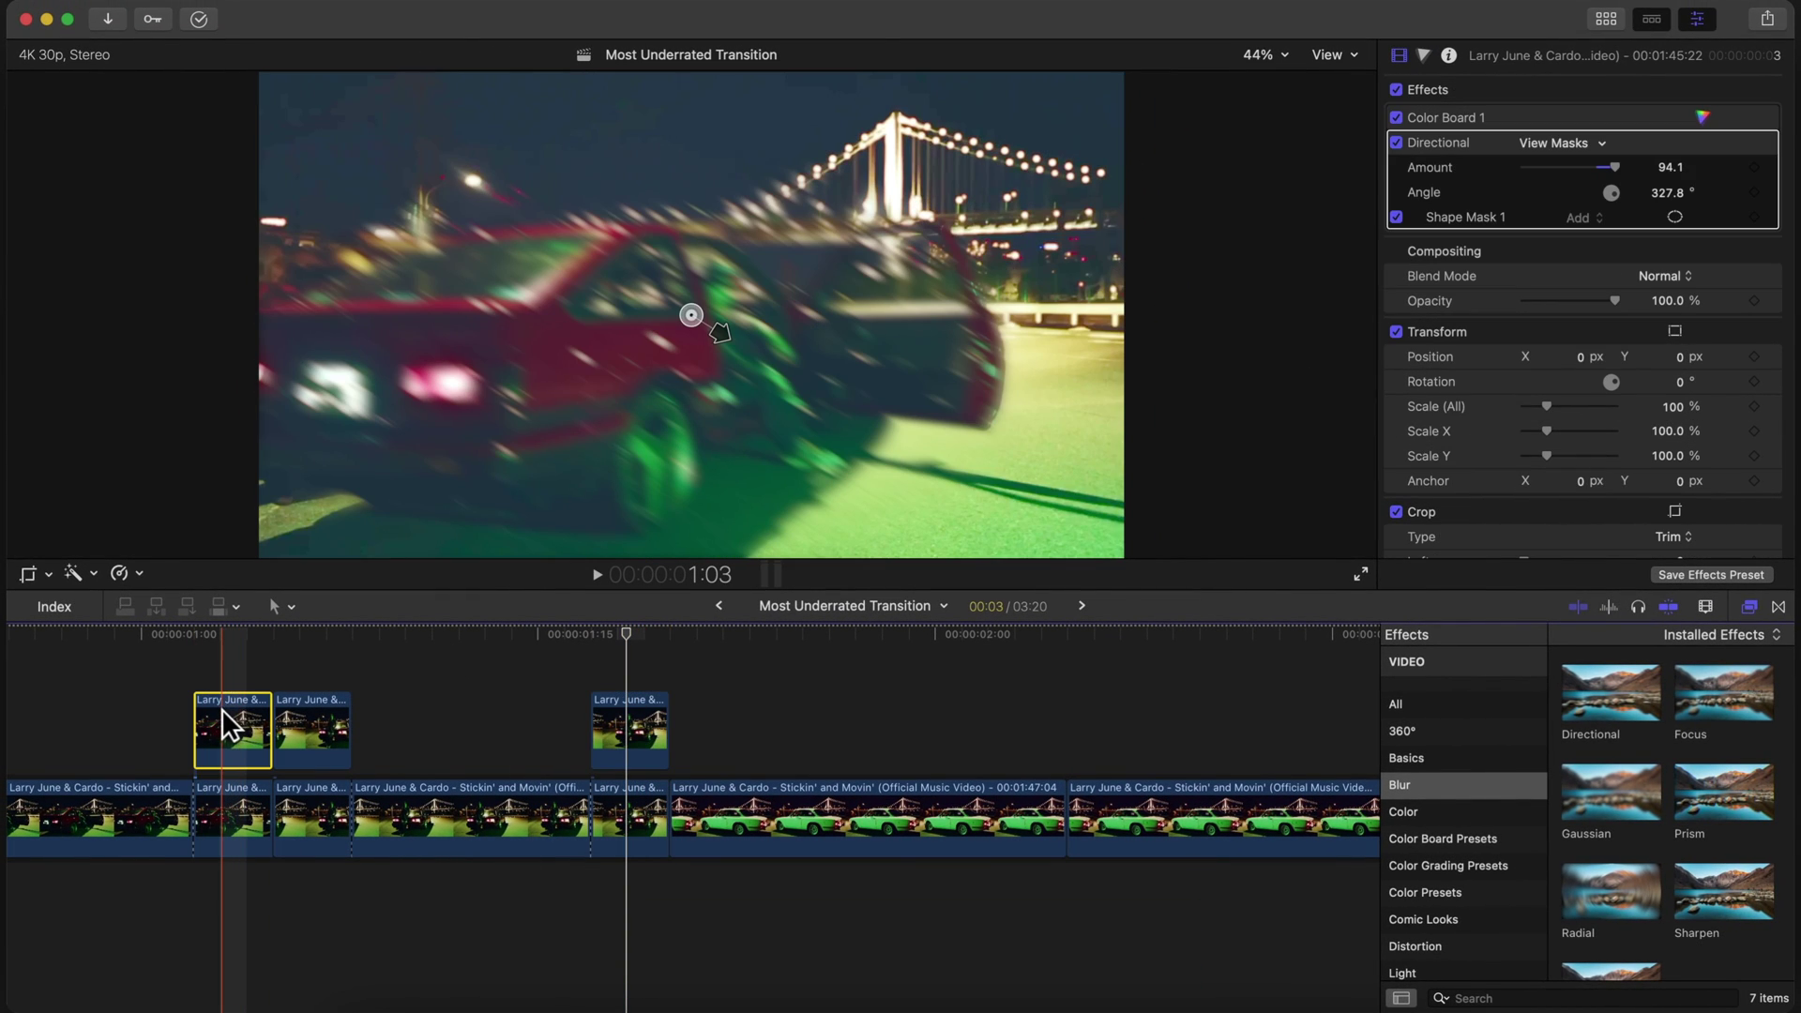
left_click(630, 718)
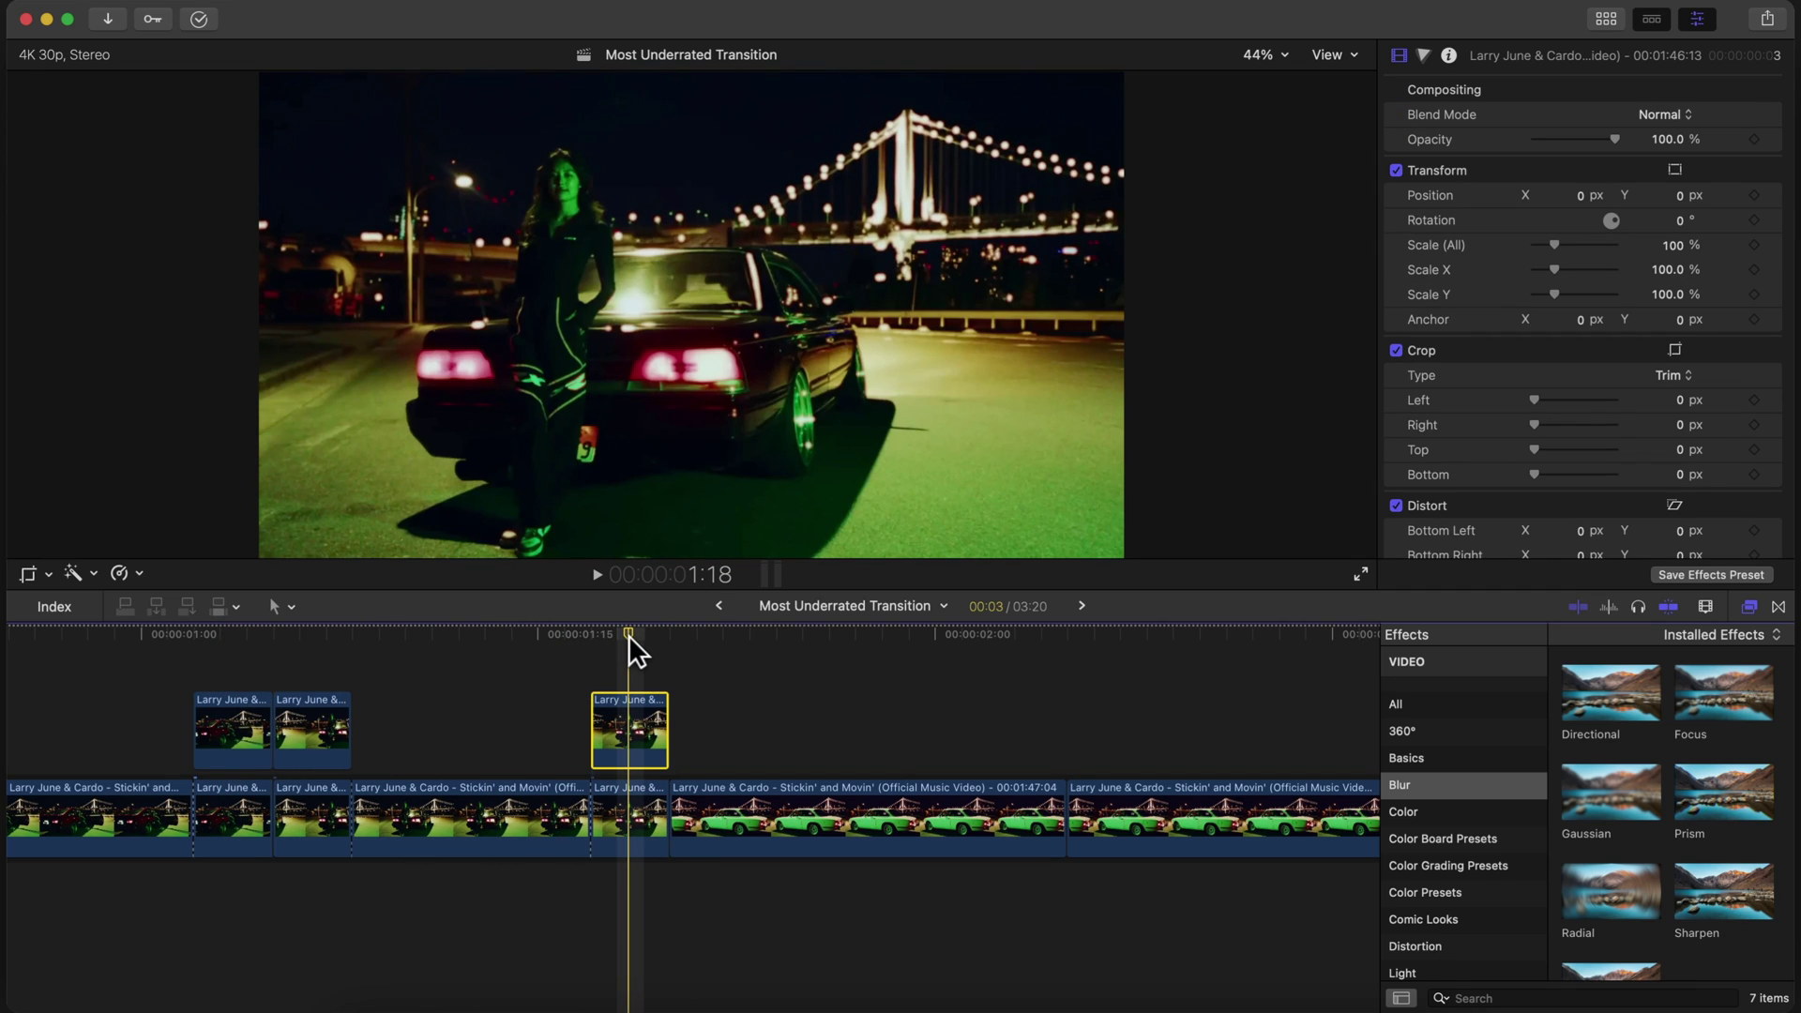
key("shift+super+v")
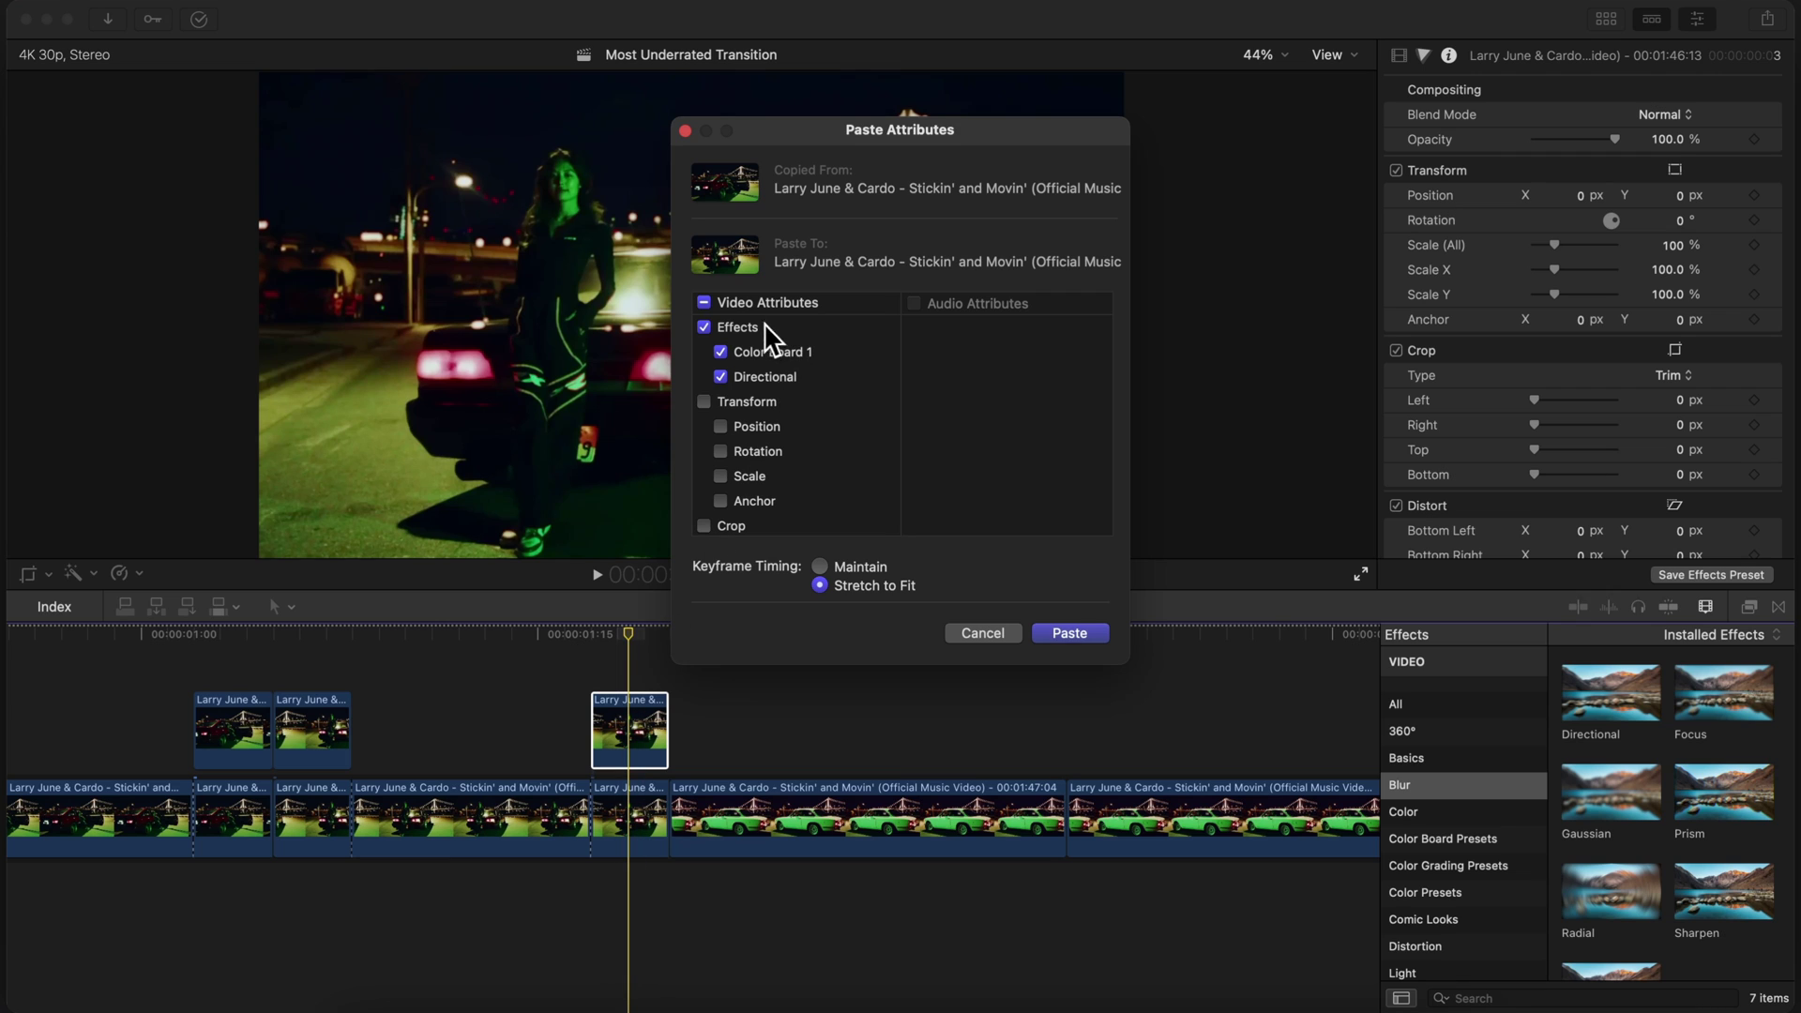
left_click(1071, 634)
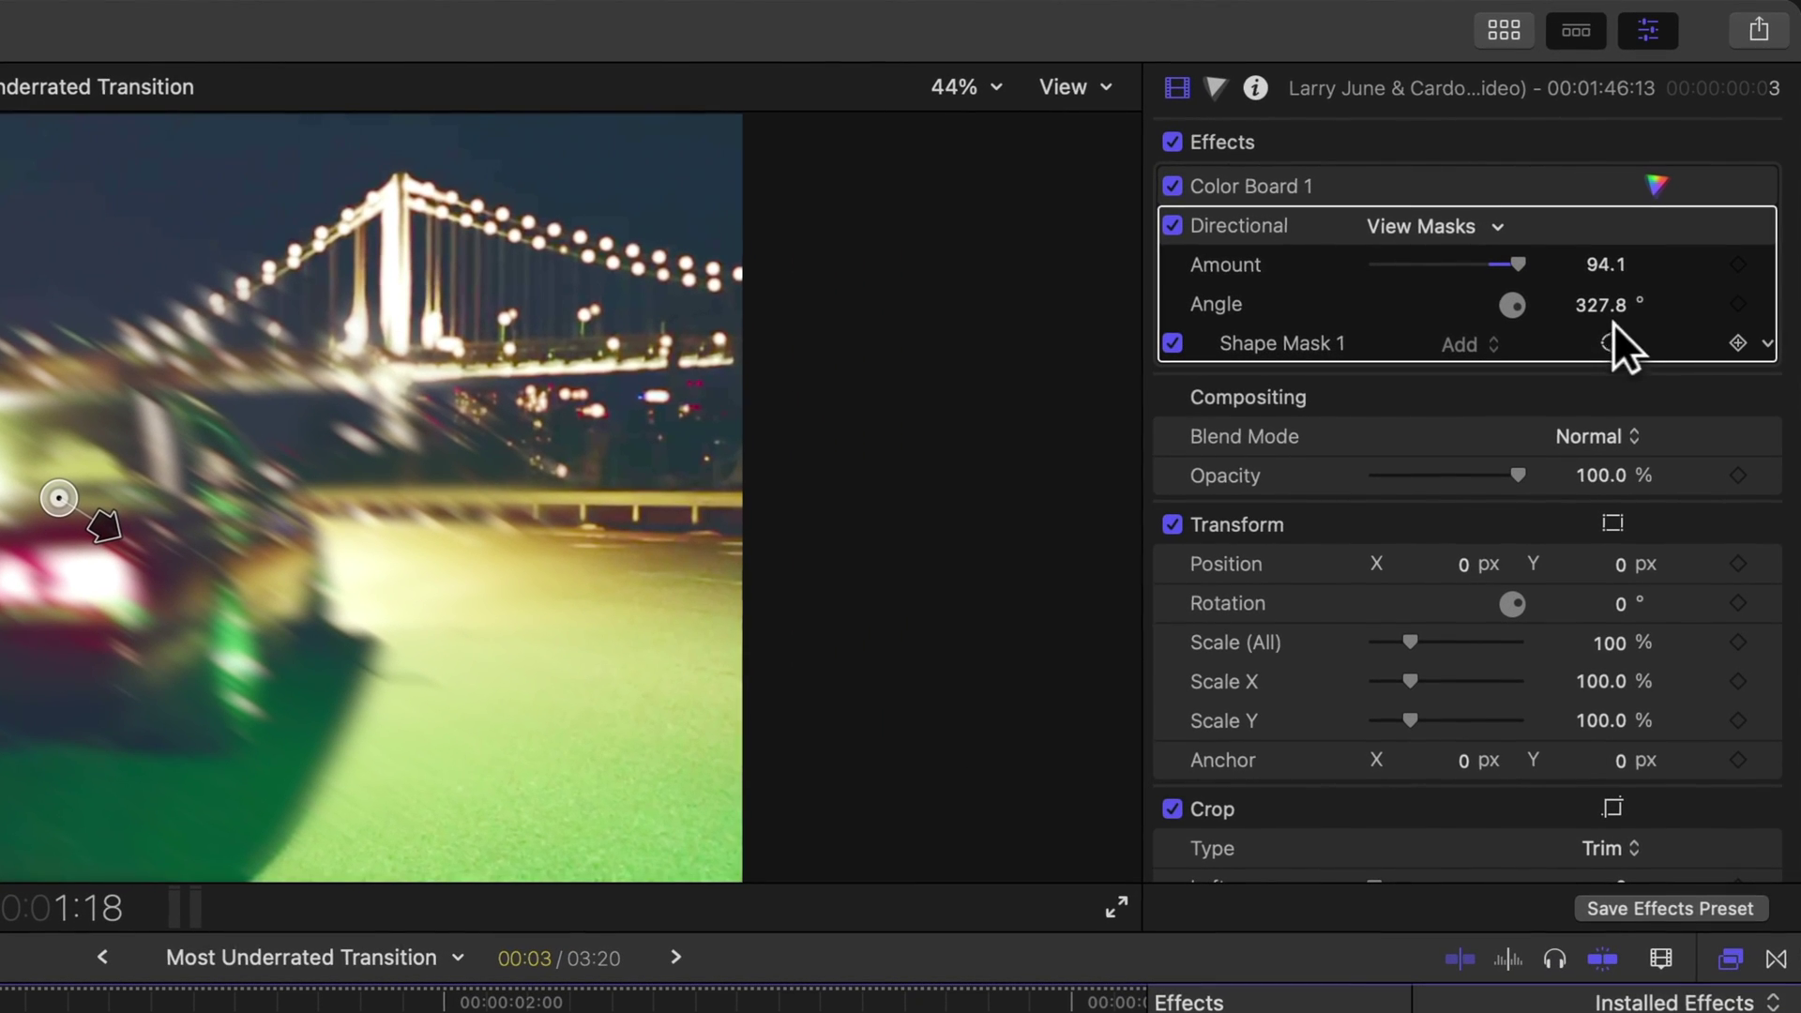
- Make the blur's shape mask taller and move it slightly down over the woman and car
left_click(1610, 343)
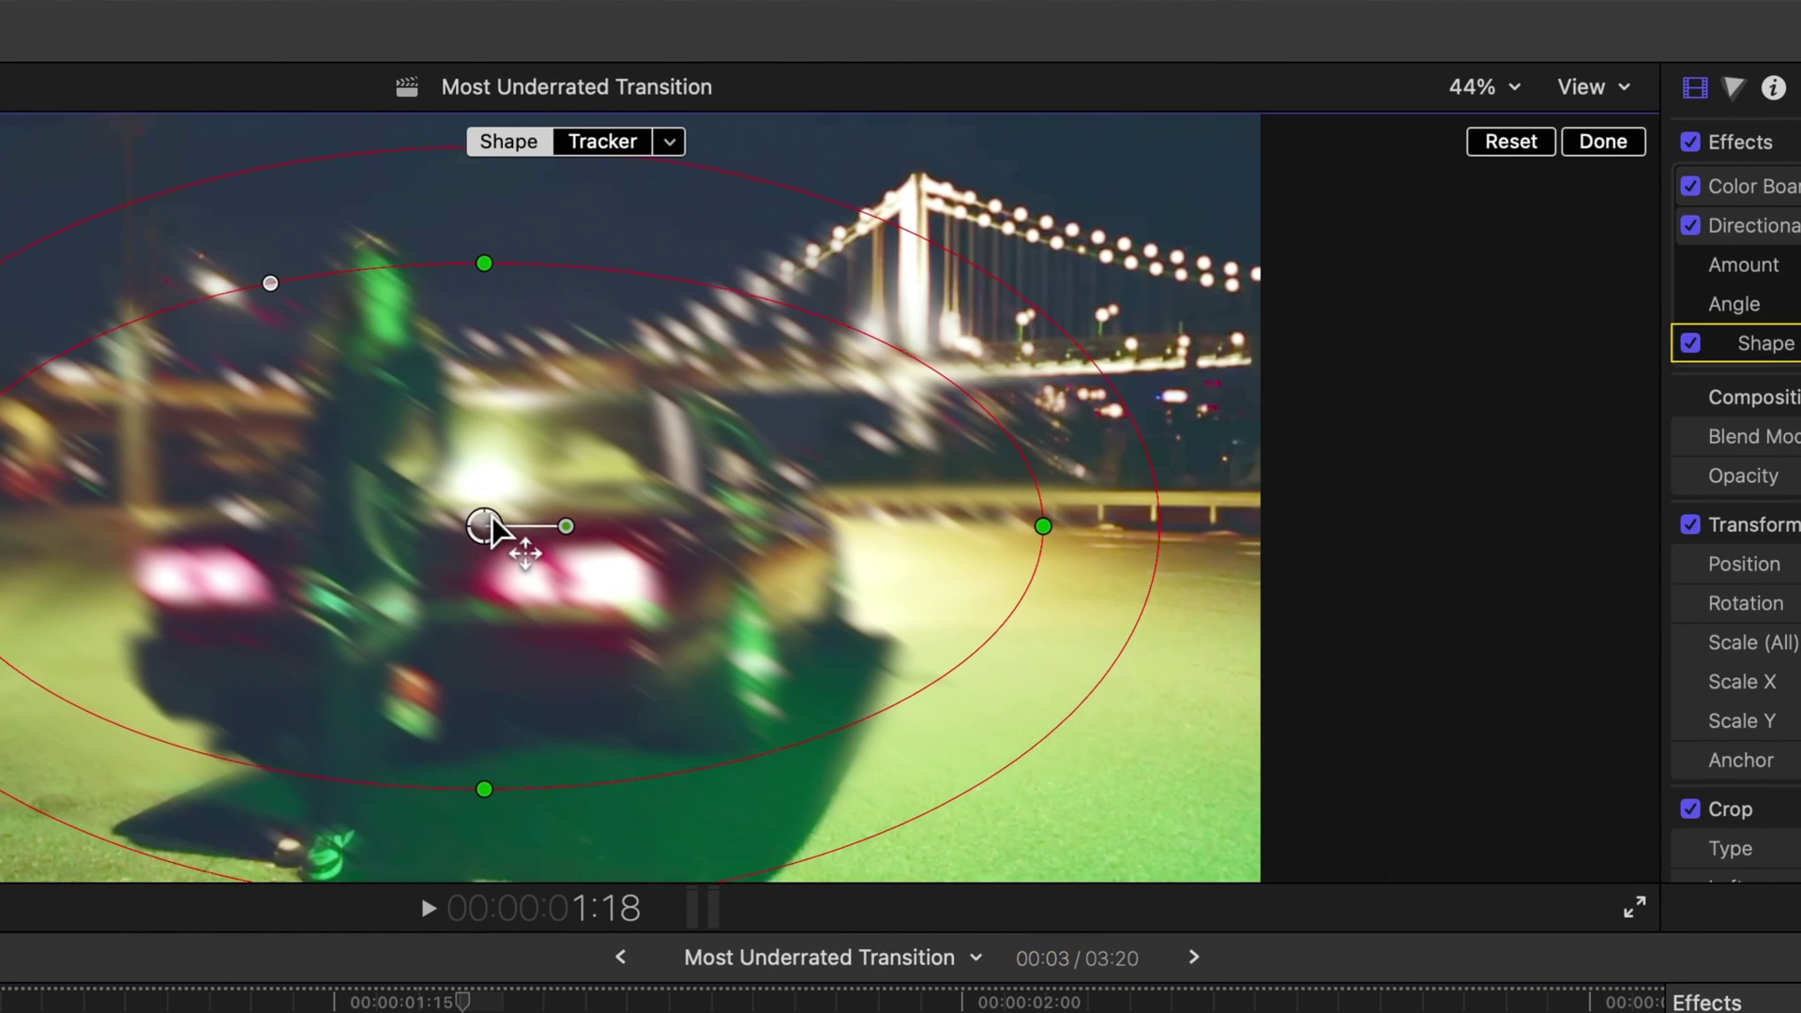
left_click_drag(484, 259, 485, 225)
left_click_drag(484, 521, 484, 563)
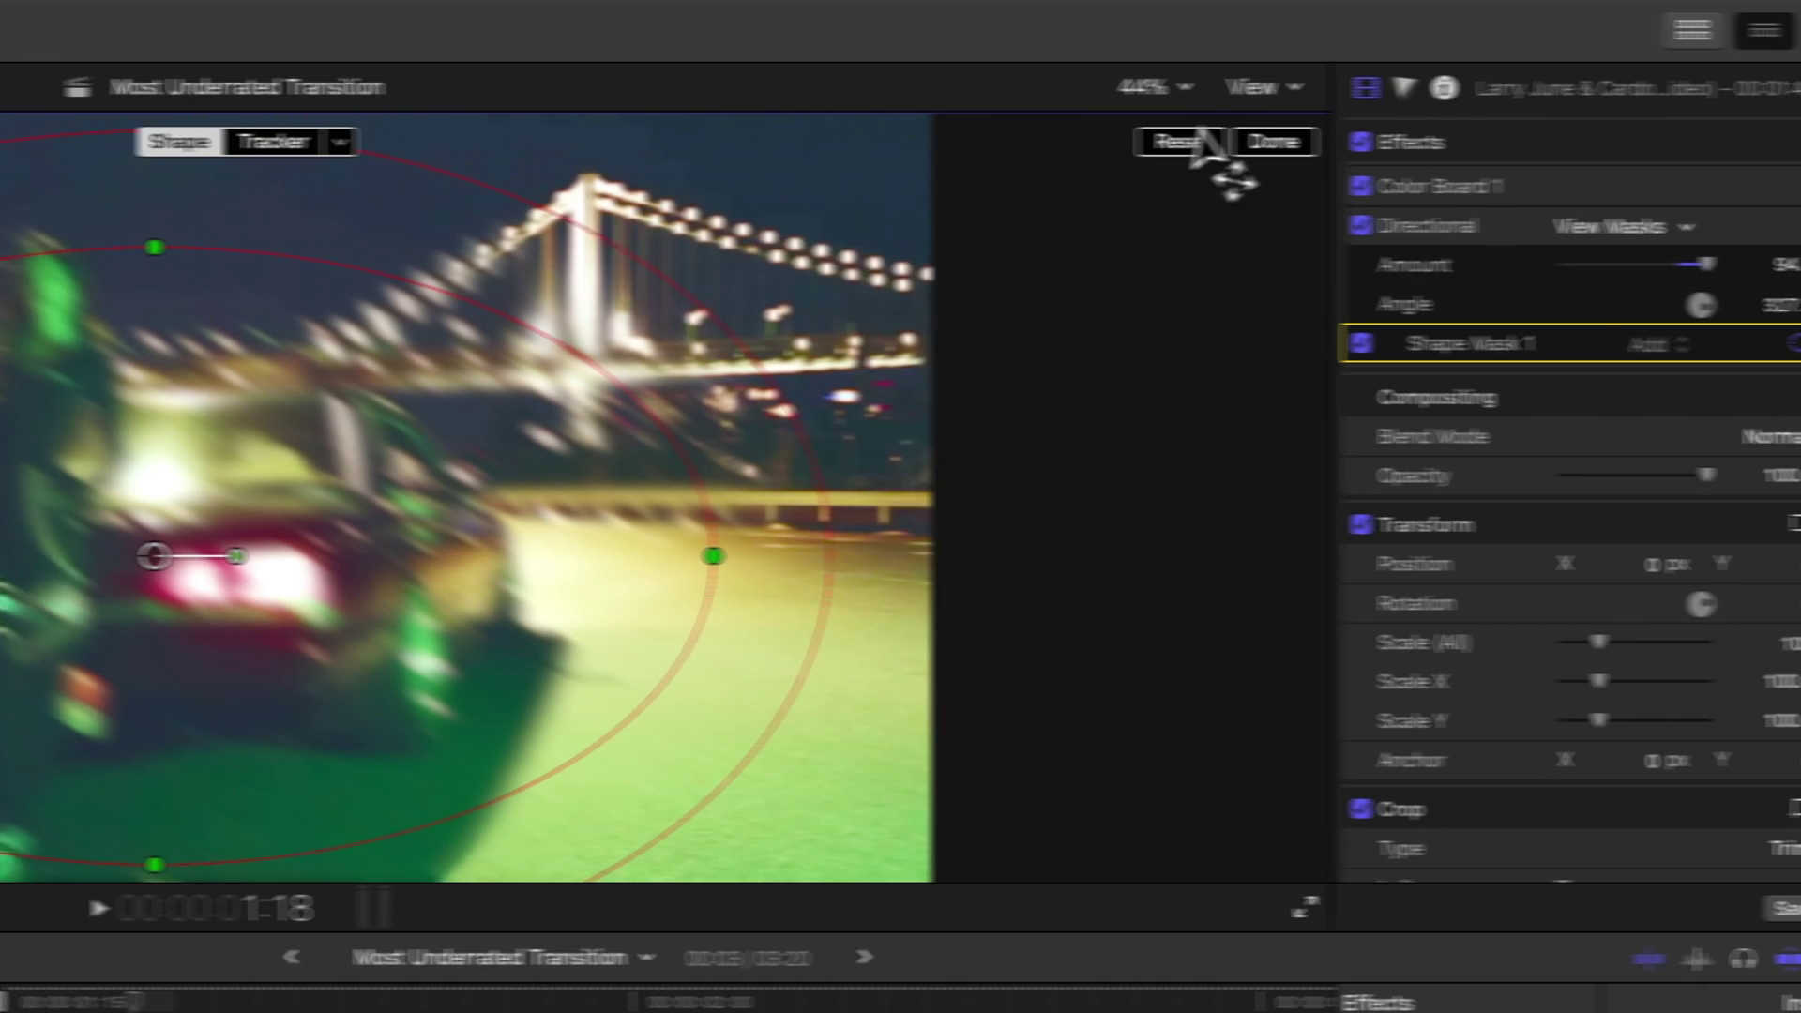
left_click(1273, 140)
- Split off the first three frames of the green car clip and overlay a copy of that piece directly above it
left_click(678, 793)
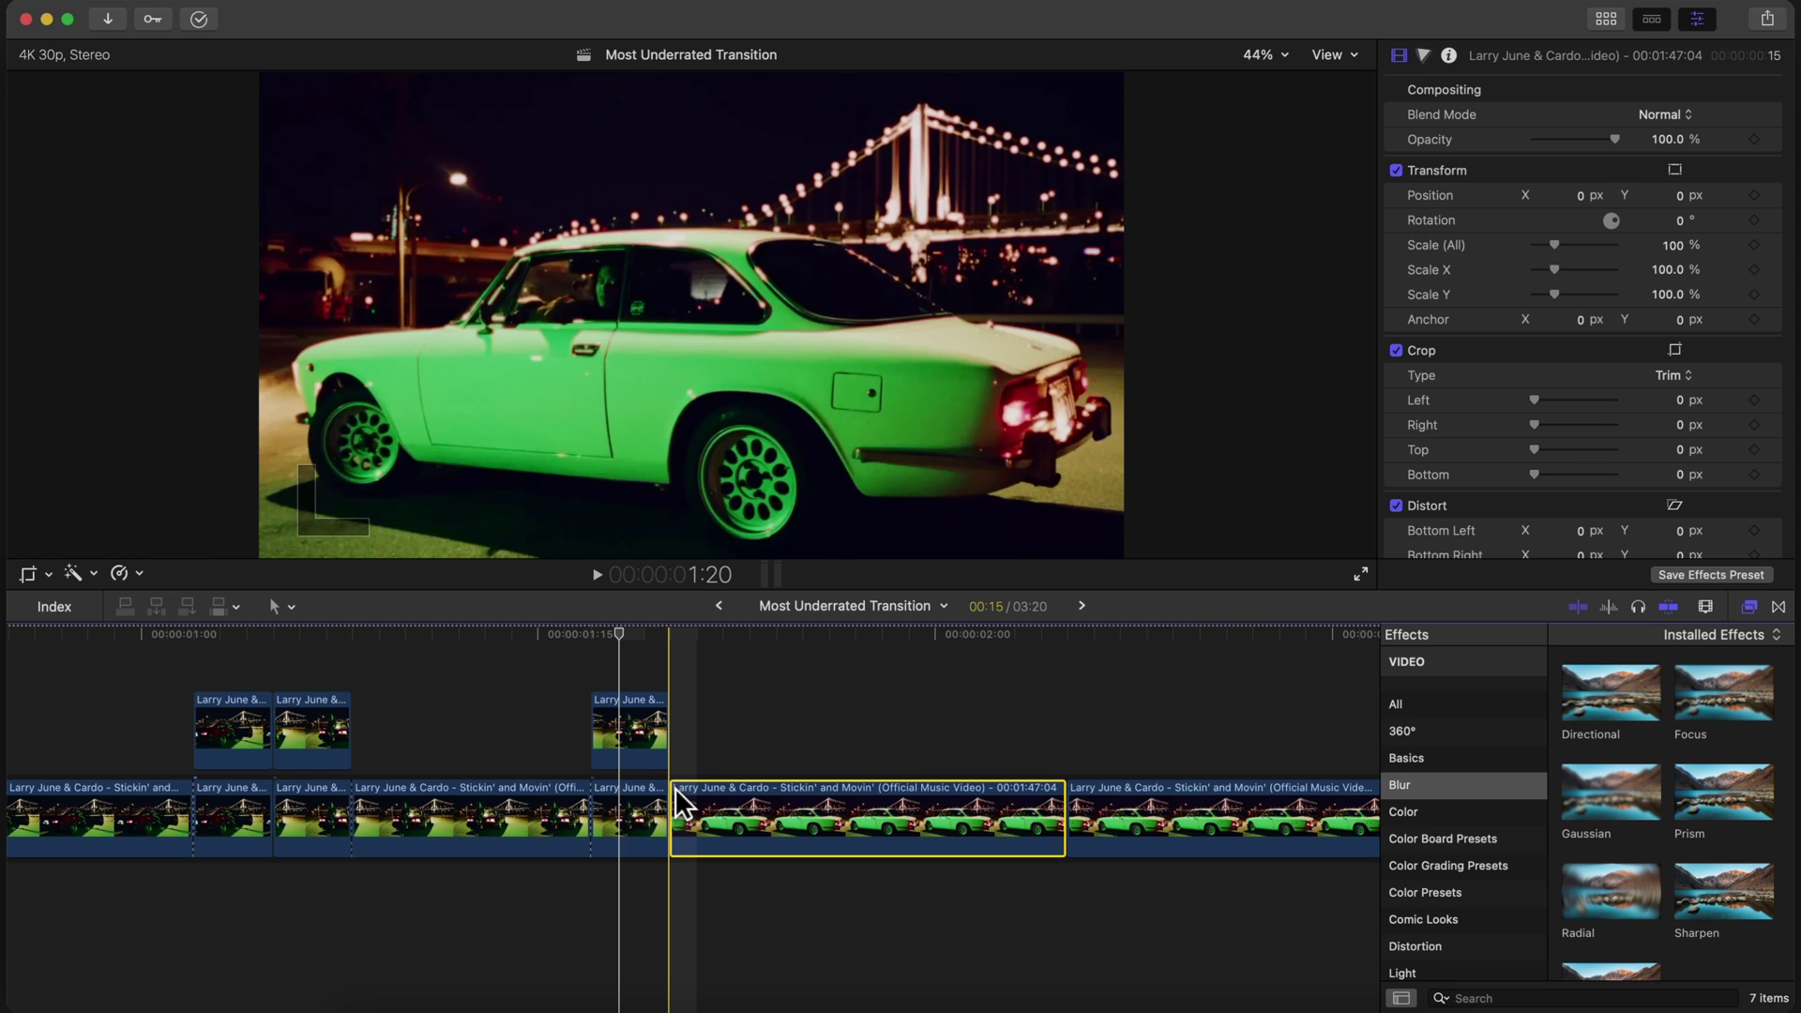
key("Right")
key("Right")
key("Right")
key("Left")
key("Left")
key("Left")
key("Right")
key("Right")
key("Right")
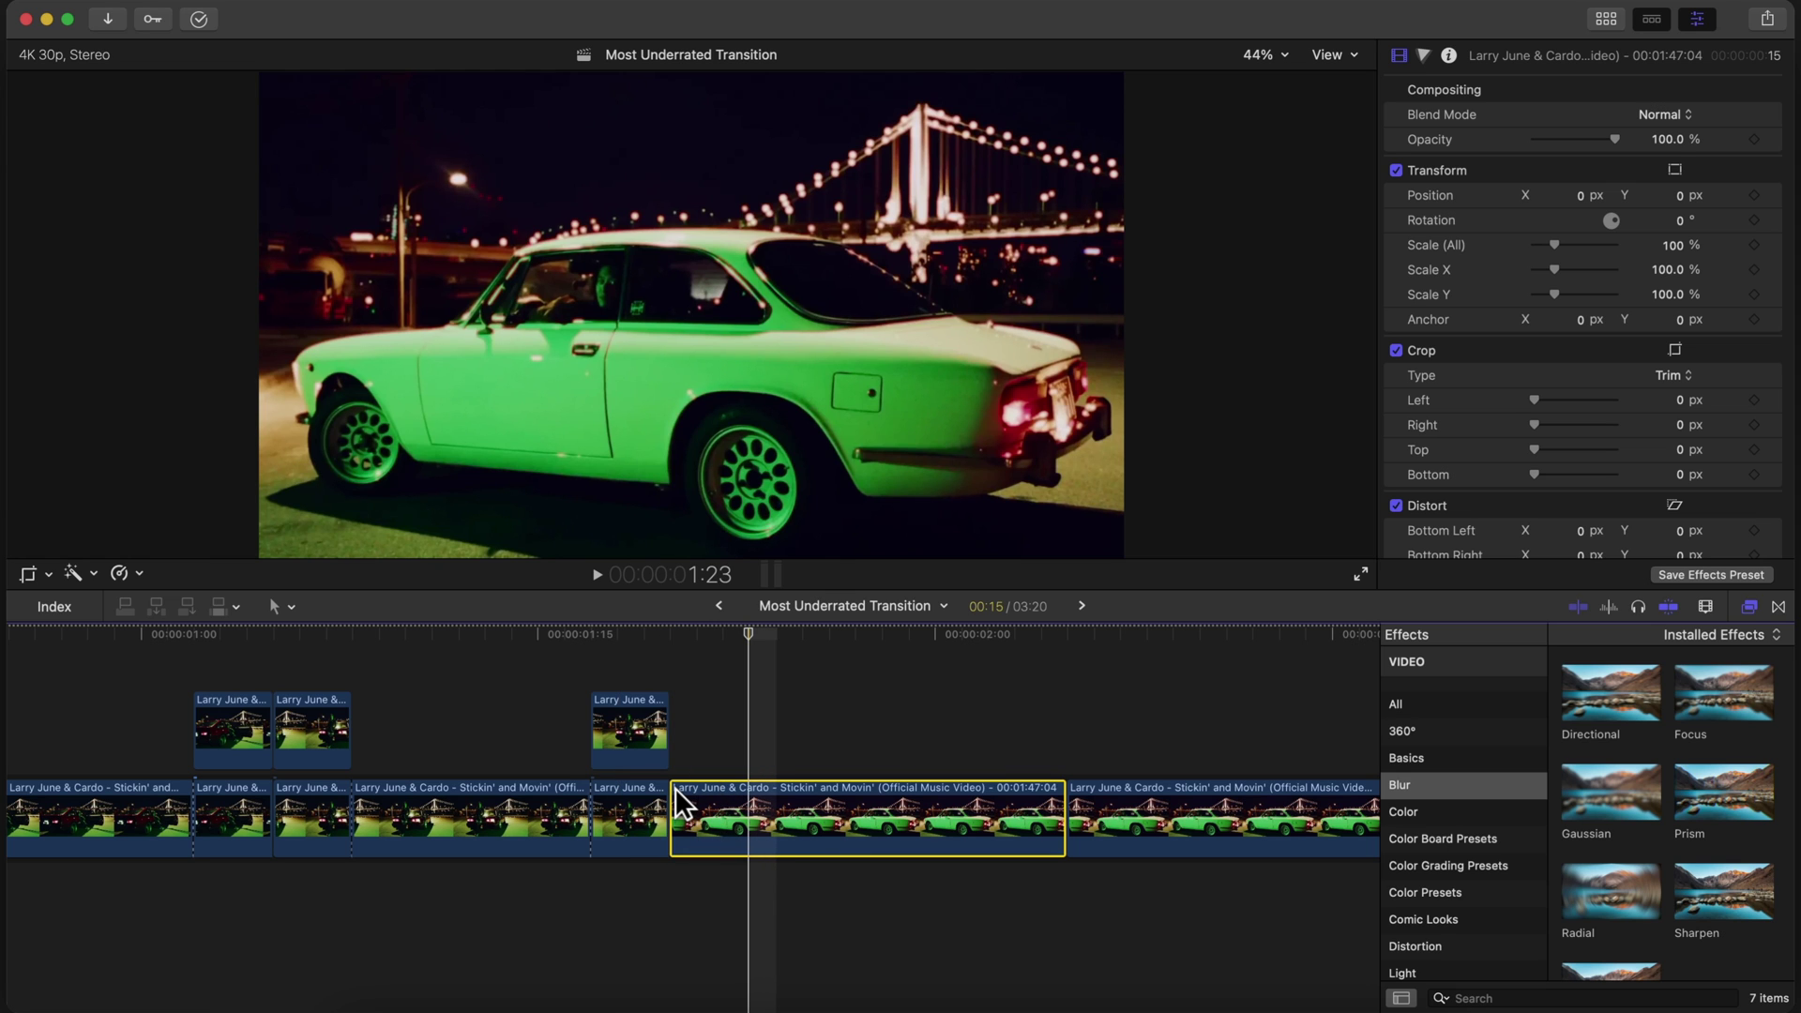
key("super+b")
left_click_drag(717, 809, 713, 727)
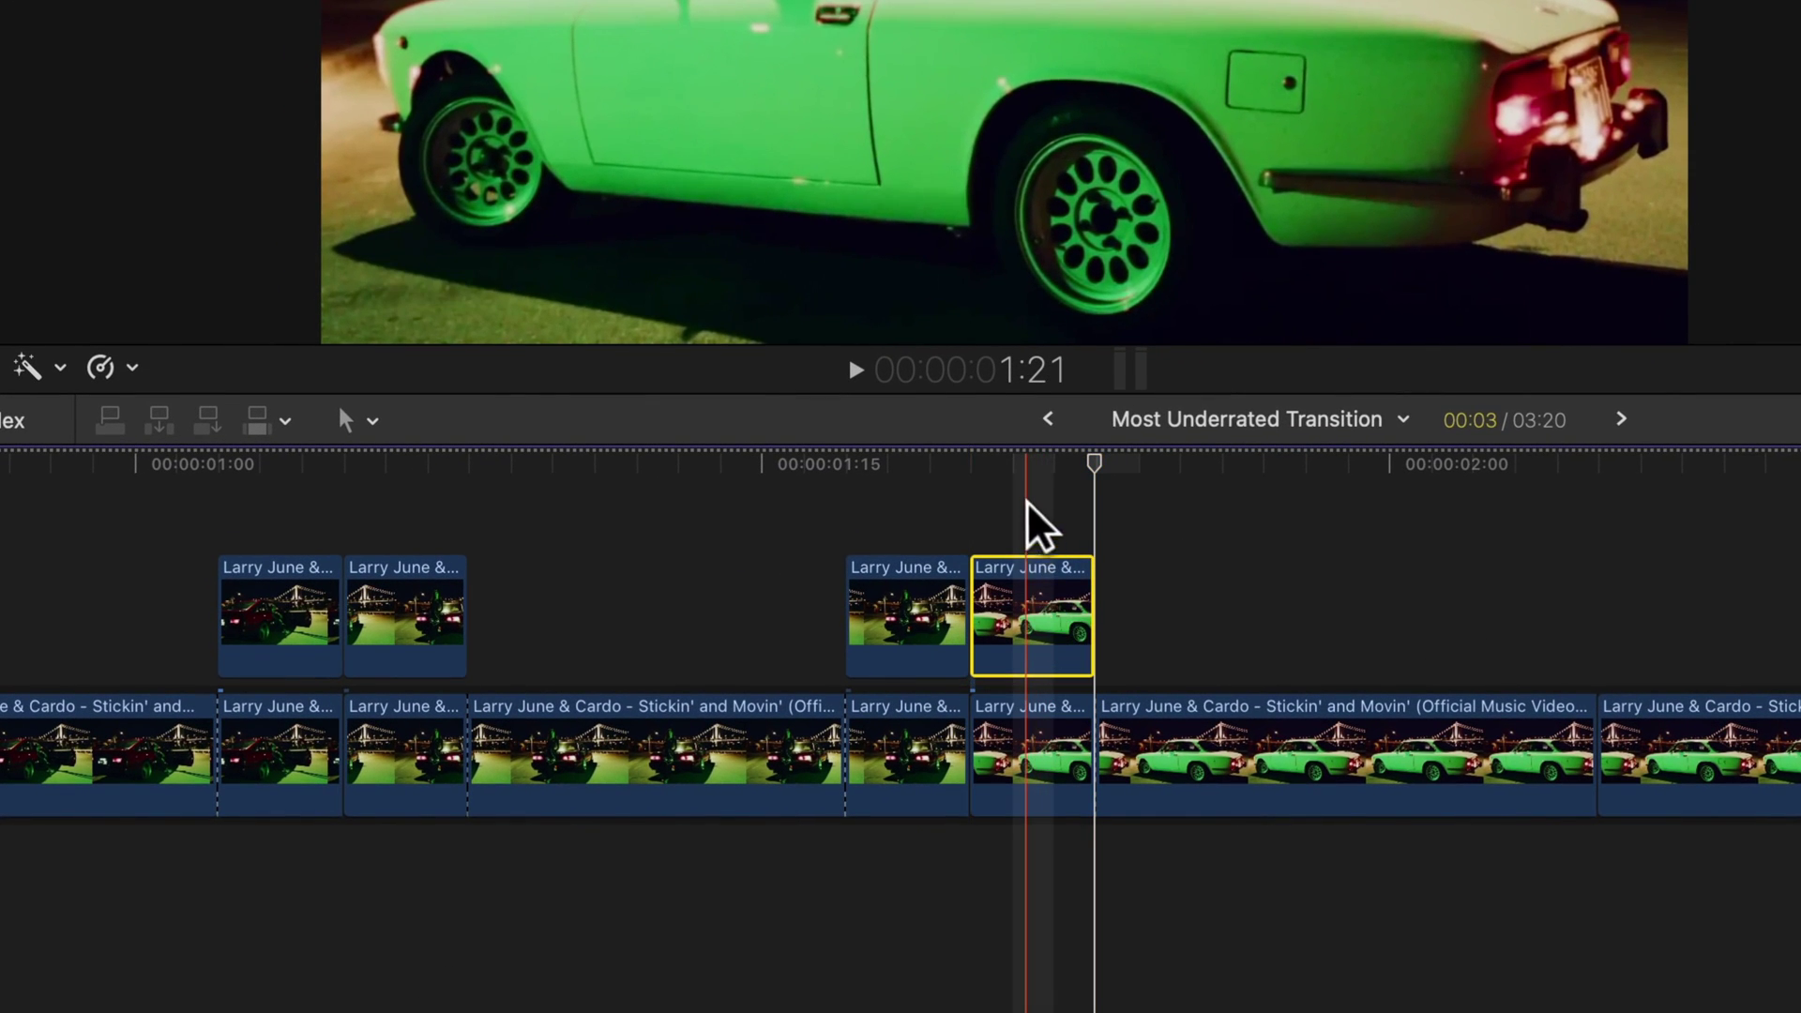
- Copy the second overlay clip's Color Board and Directional effects onto the green car overlay clip
left_click(377, 589)
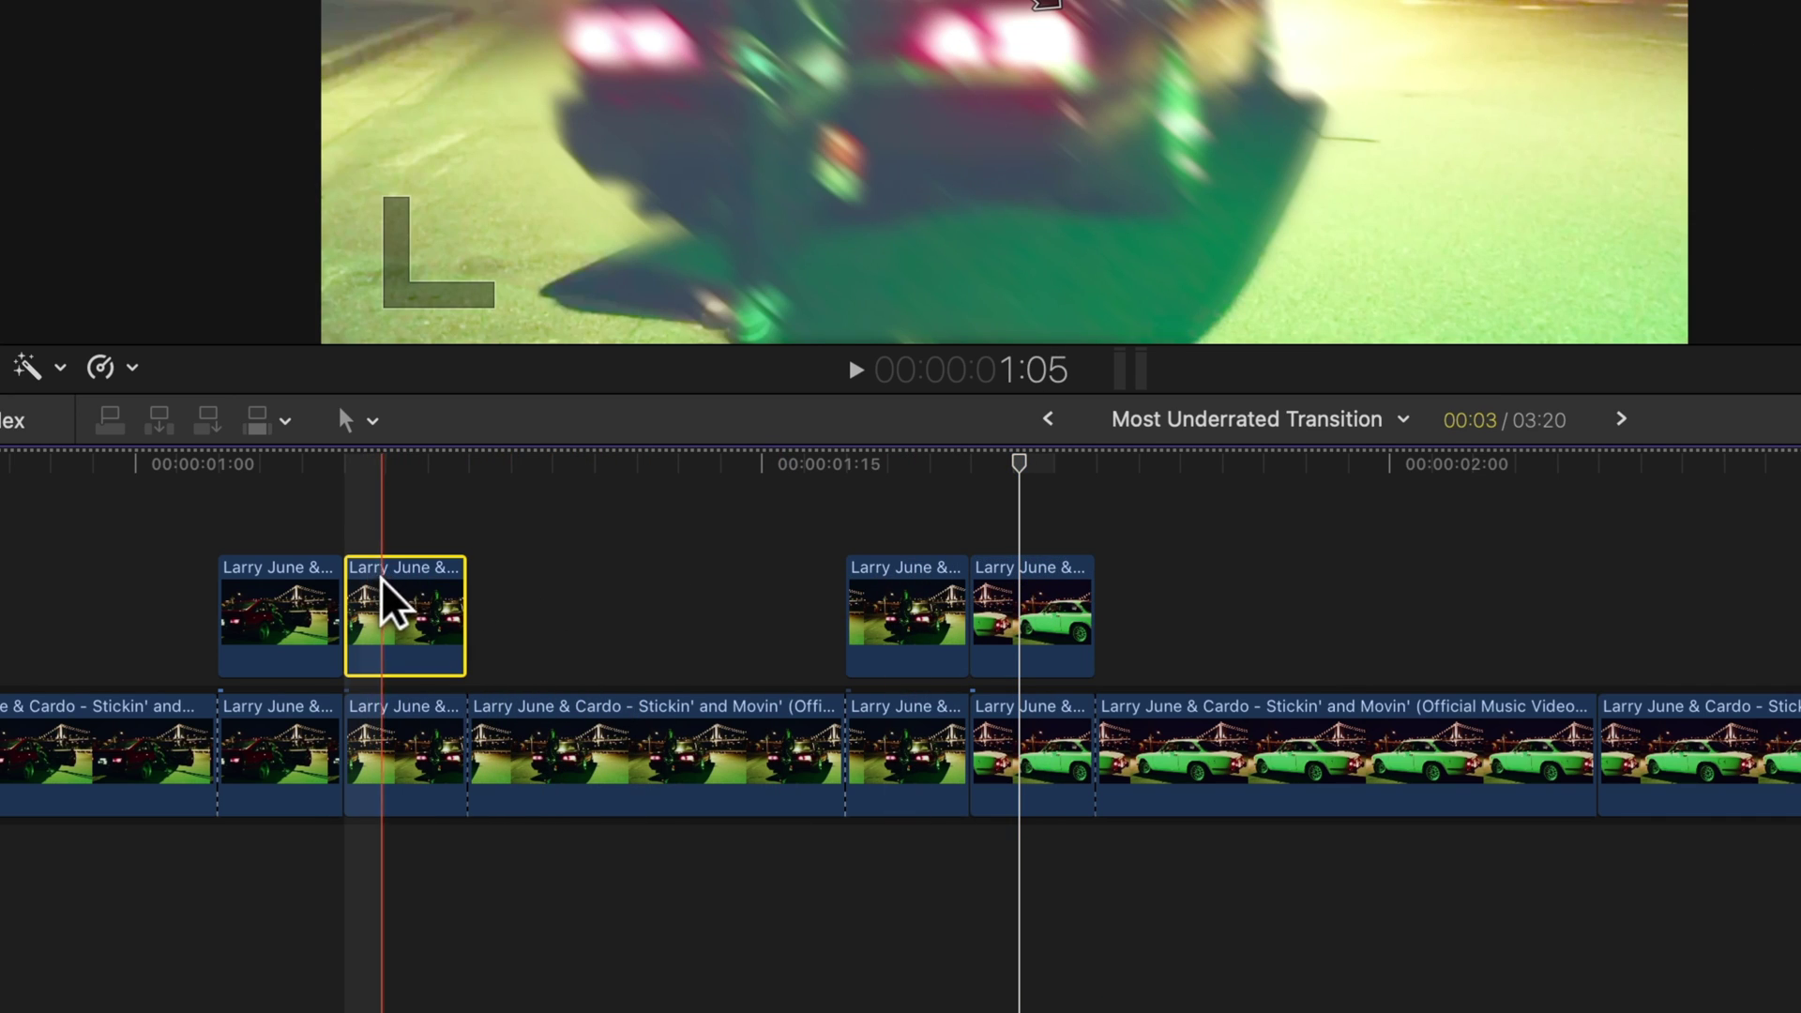
left_click(1051, 568)
key("super+shift+v")
key("Return")
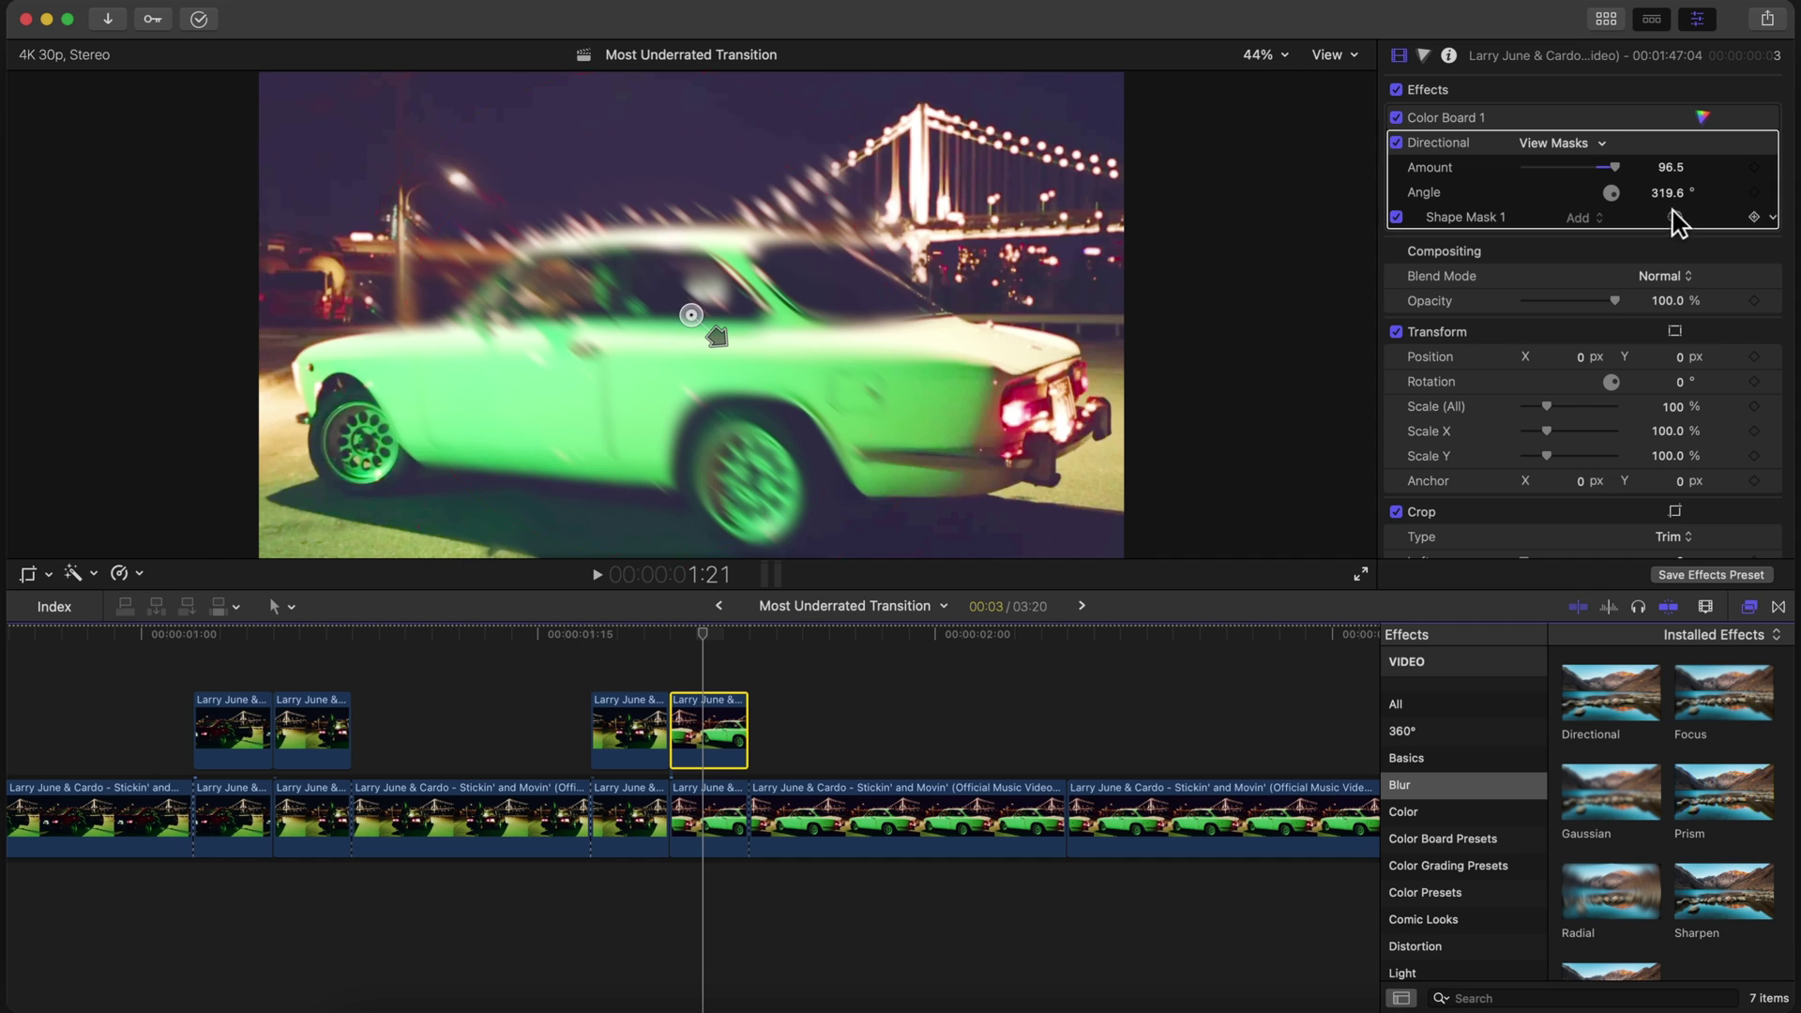
- Widen the blur's shape mask and reposition it to surround the green car
left_click(1673, 217)
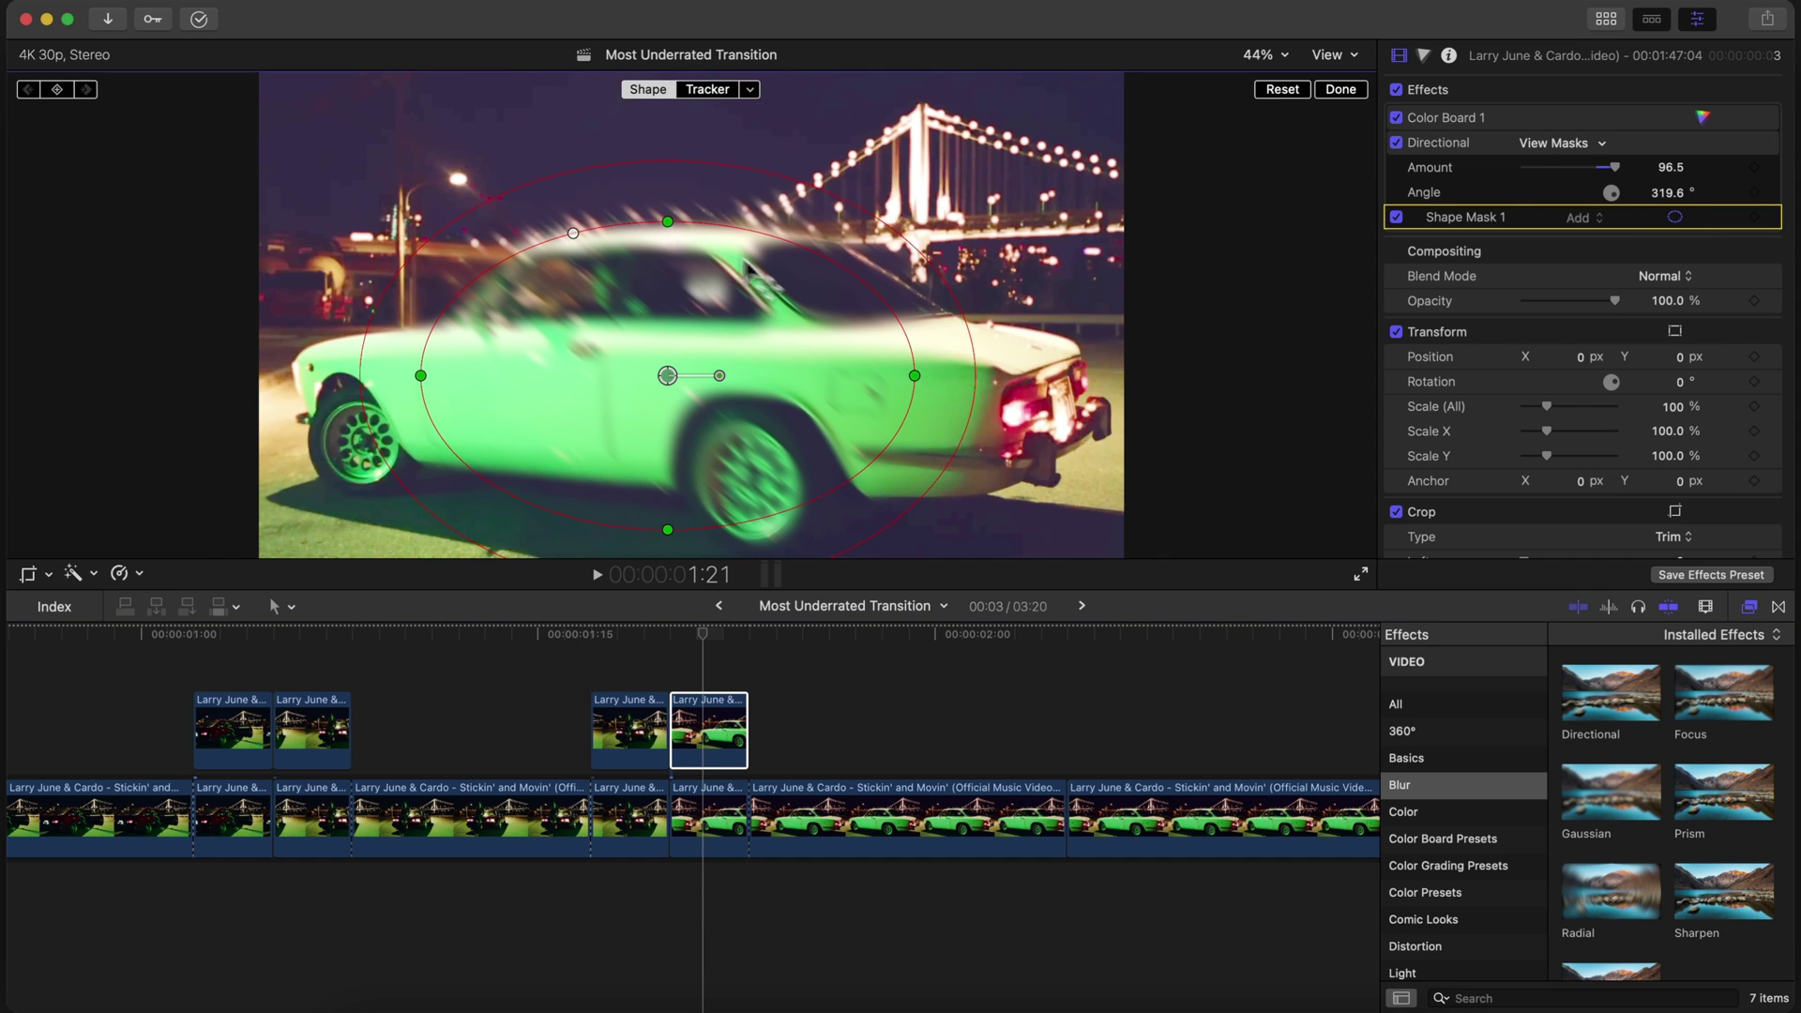
left_click_drag(920, 373, 1042, 375)
left_click_drag(668, 374, 676, 385)
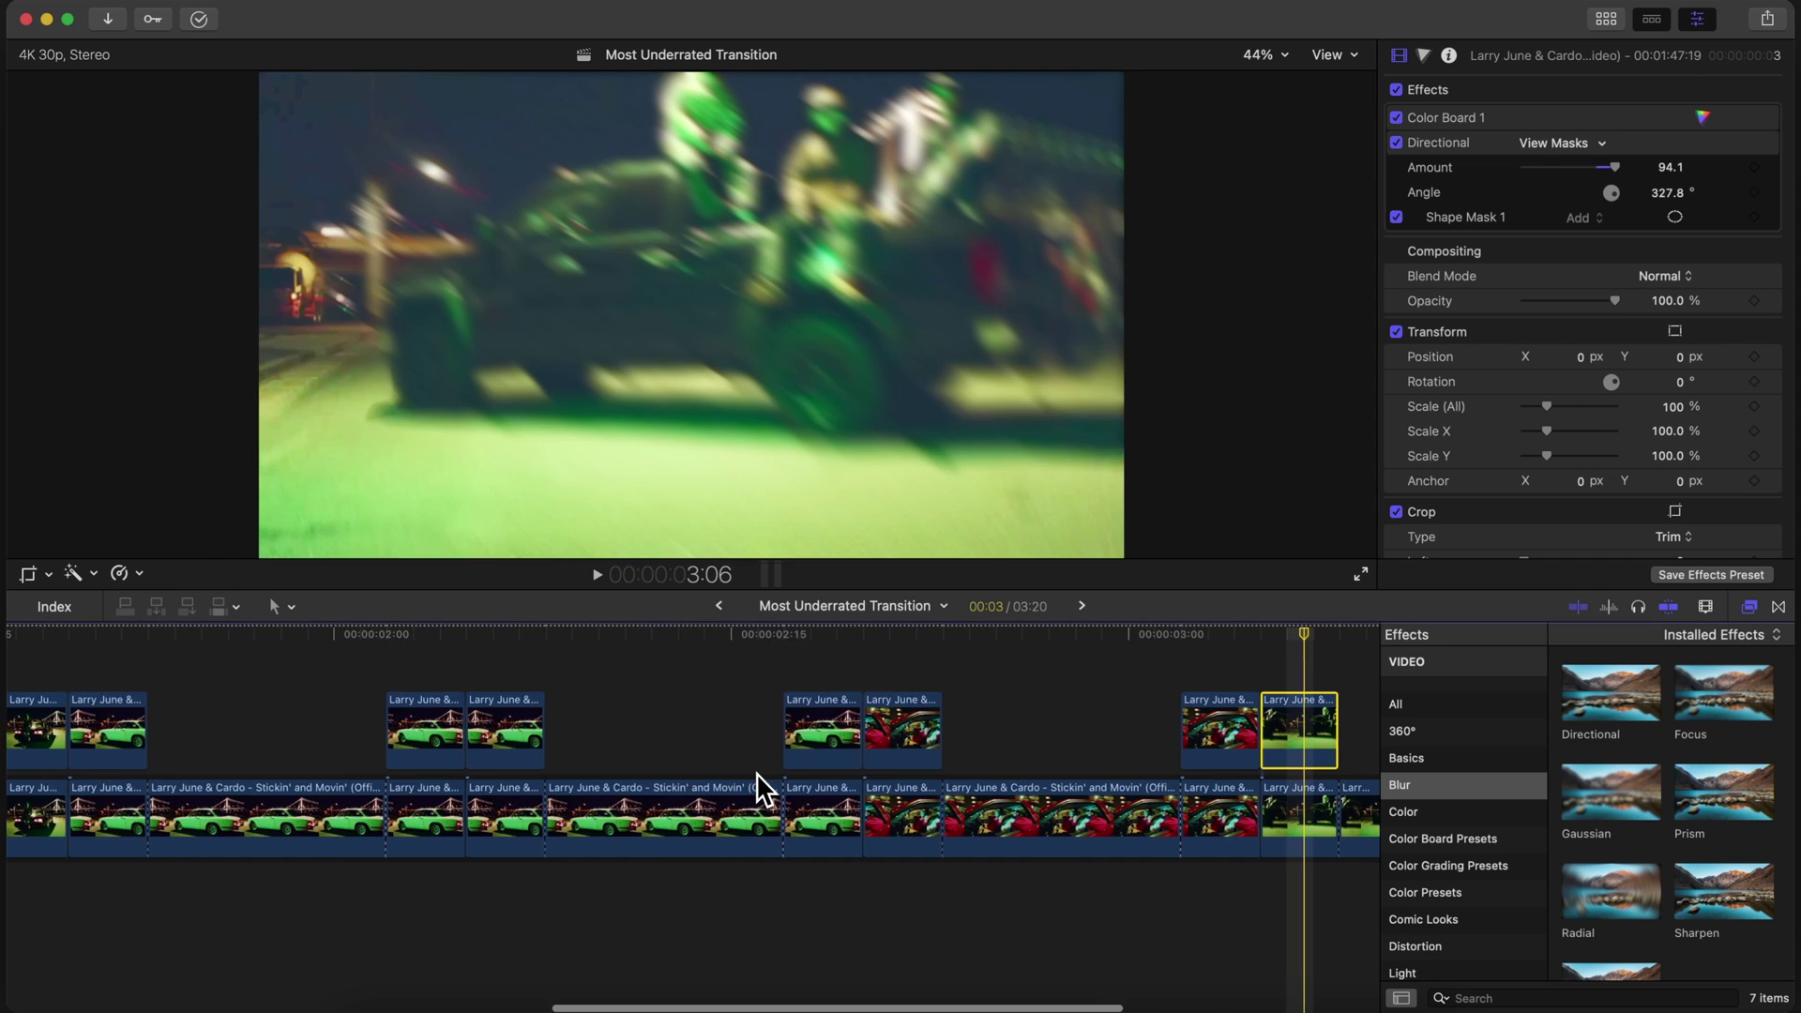
- Review the finished overlay pairs along the timeline and play back the whole run of flash transitions
scroll(757, 788, "left", 5)
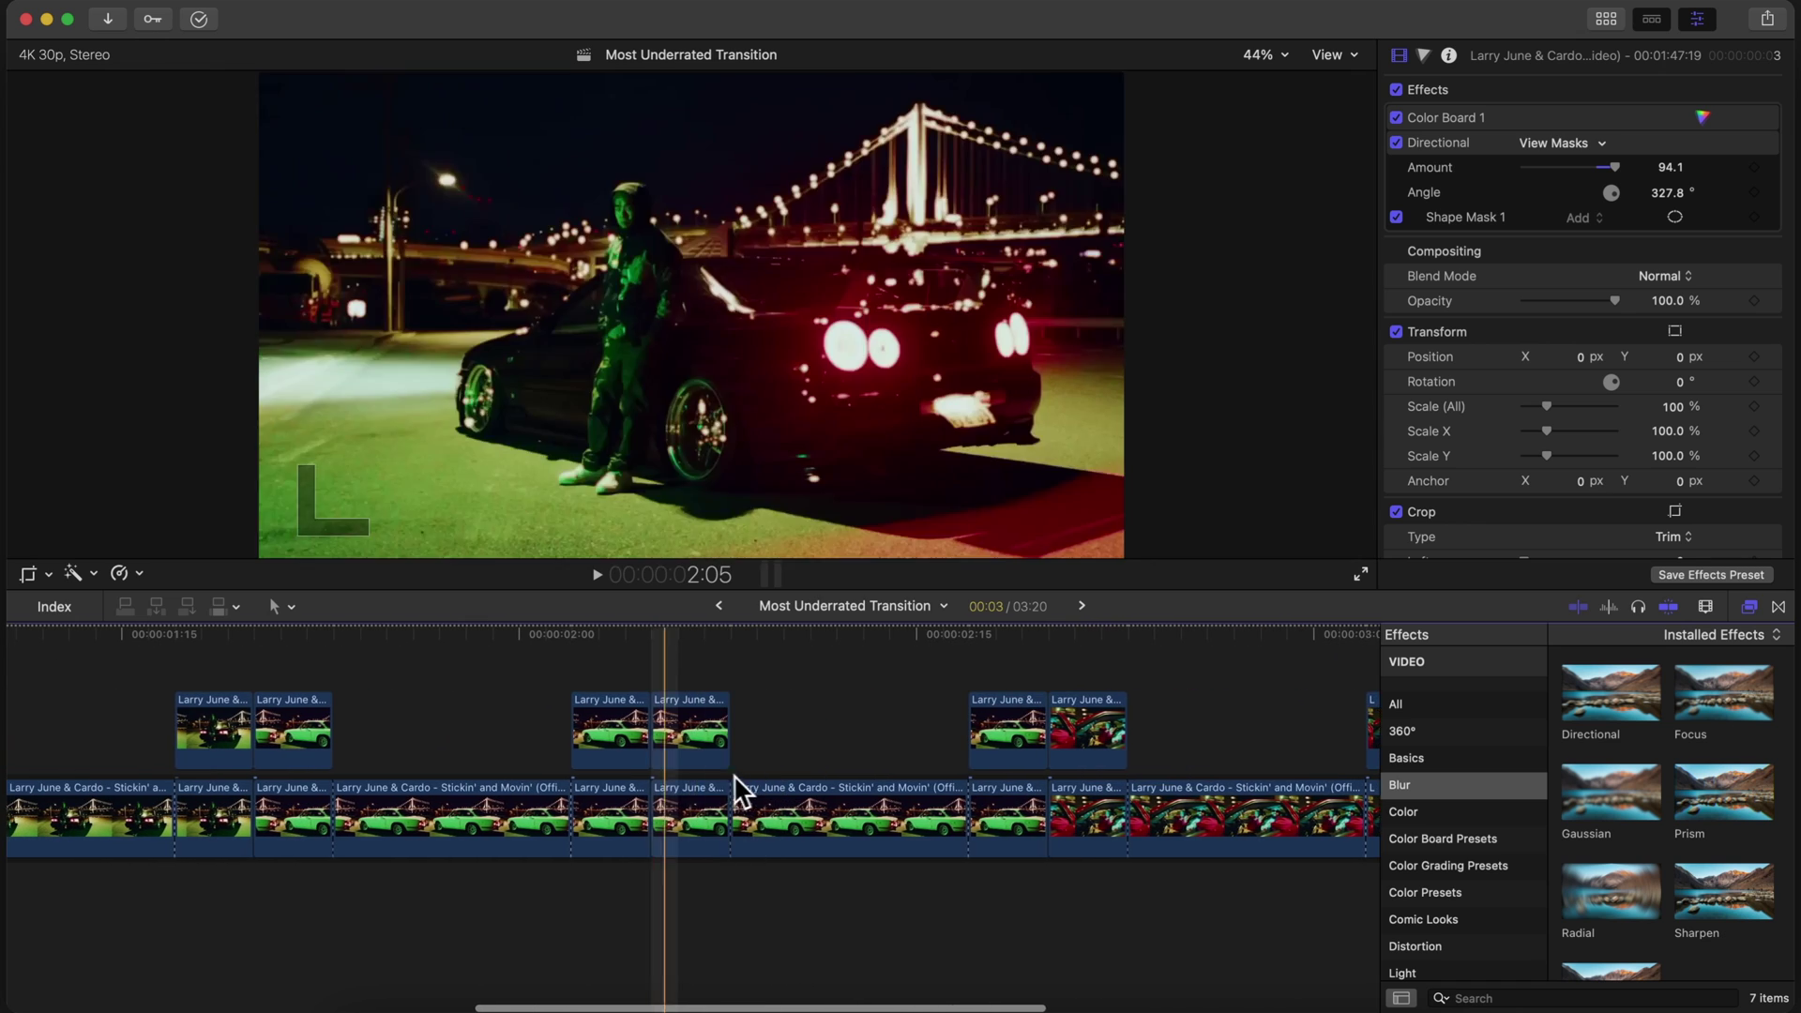
scroll(703, 776, "left", 2)
scroll(664, 777, "right", 5)
scroll(664, 777, "left", 2)
key("super+minus")
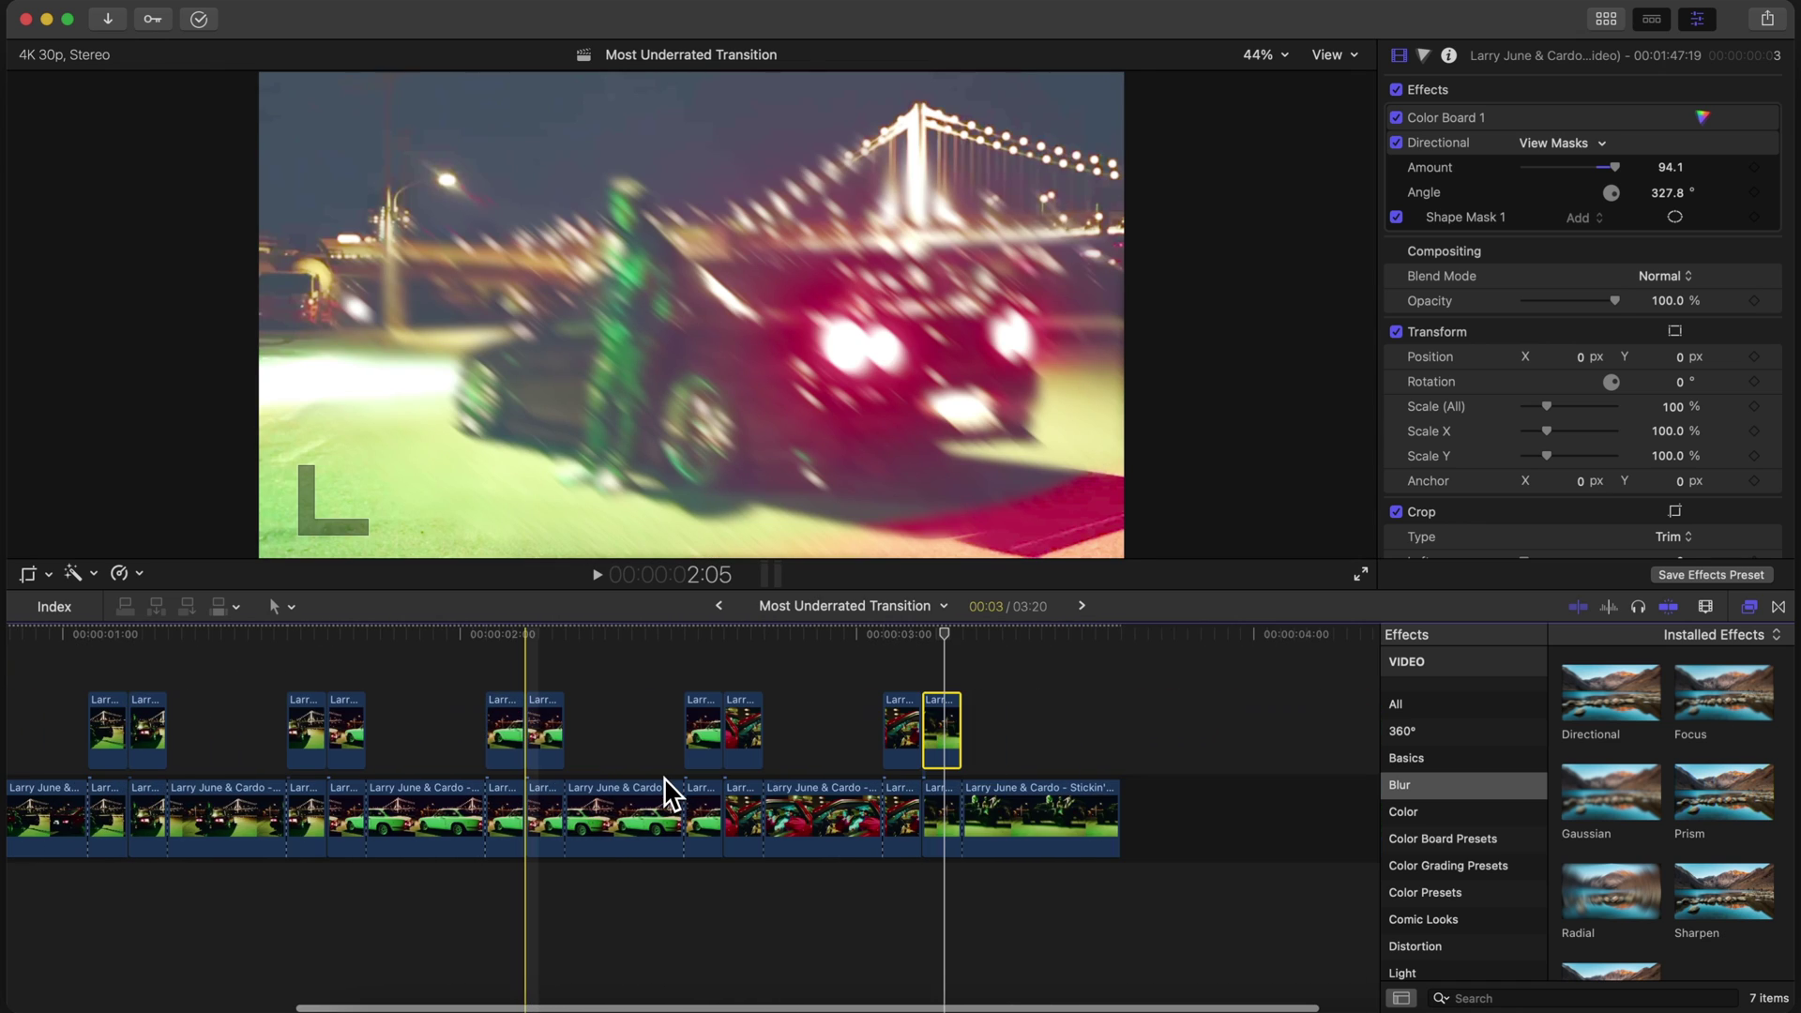
scroll(668, 788, "left", 6)
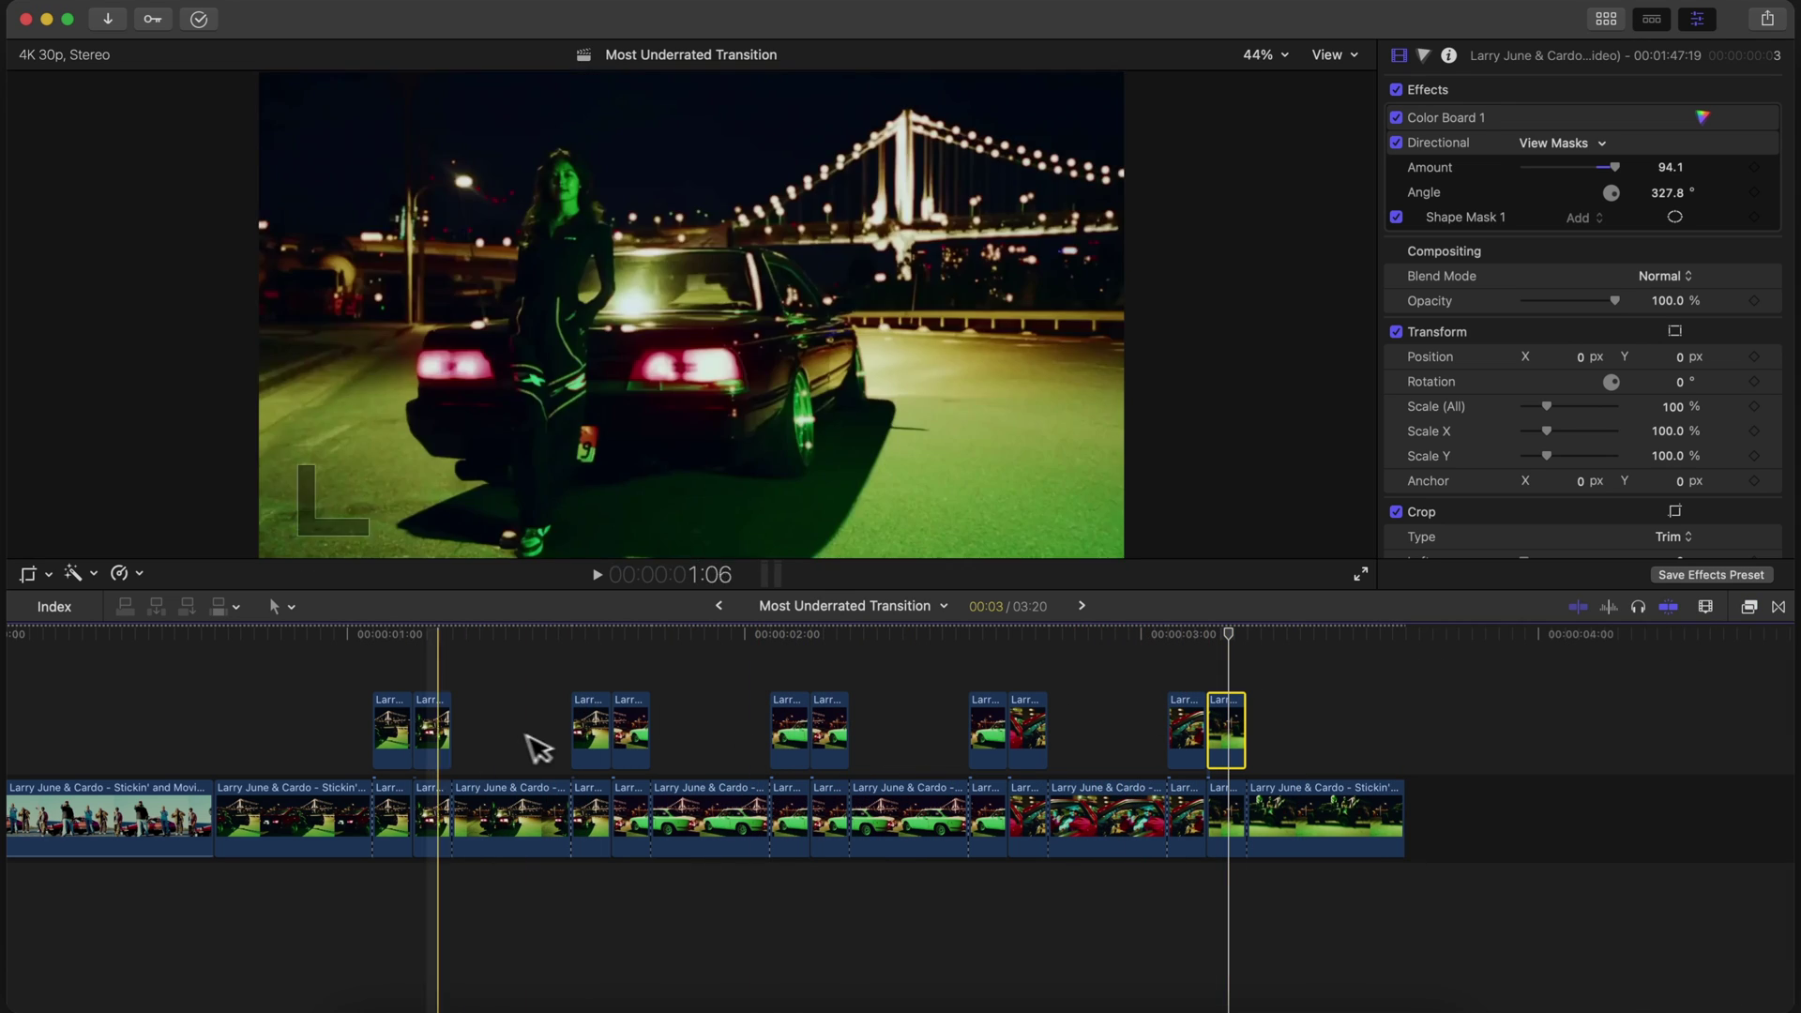
left_click(310, 731)
key("space")
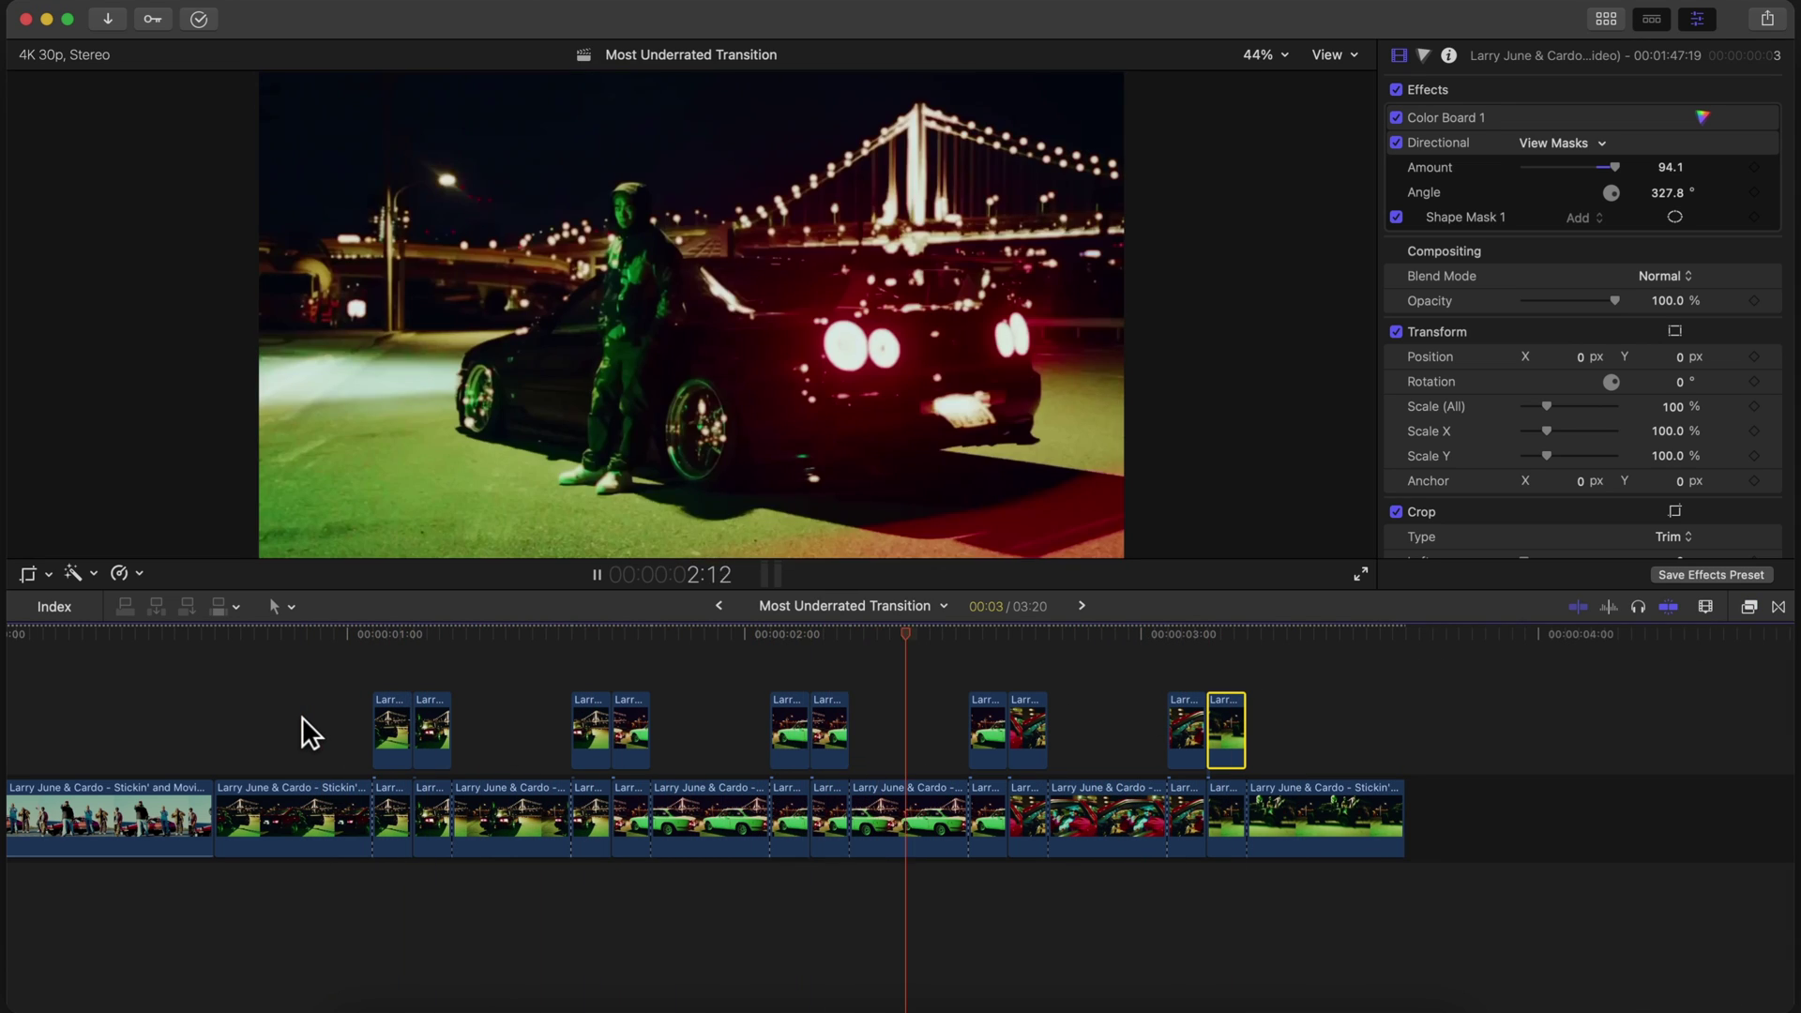
key("space")
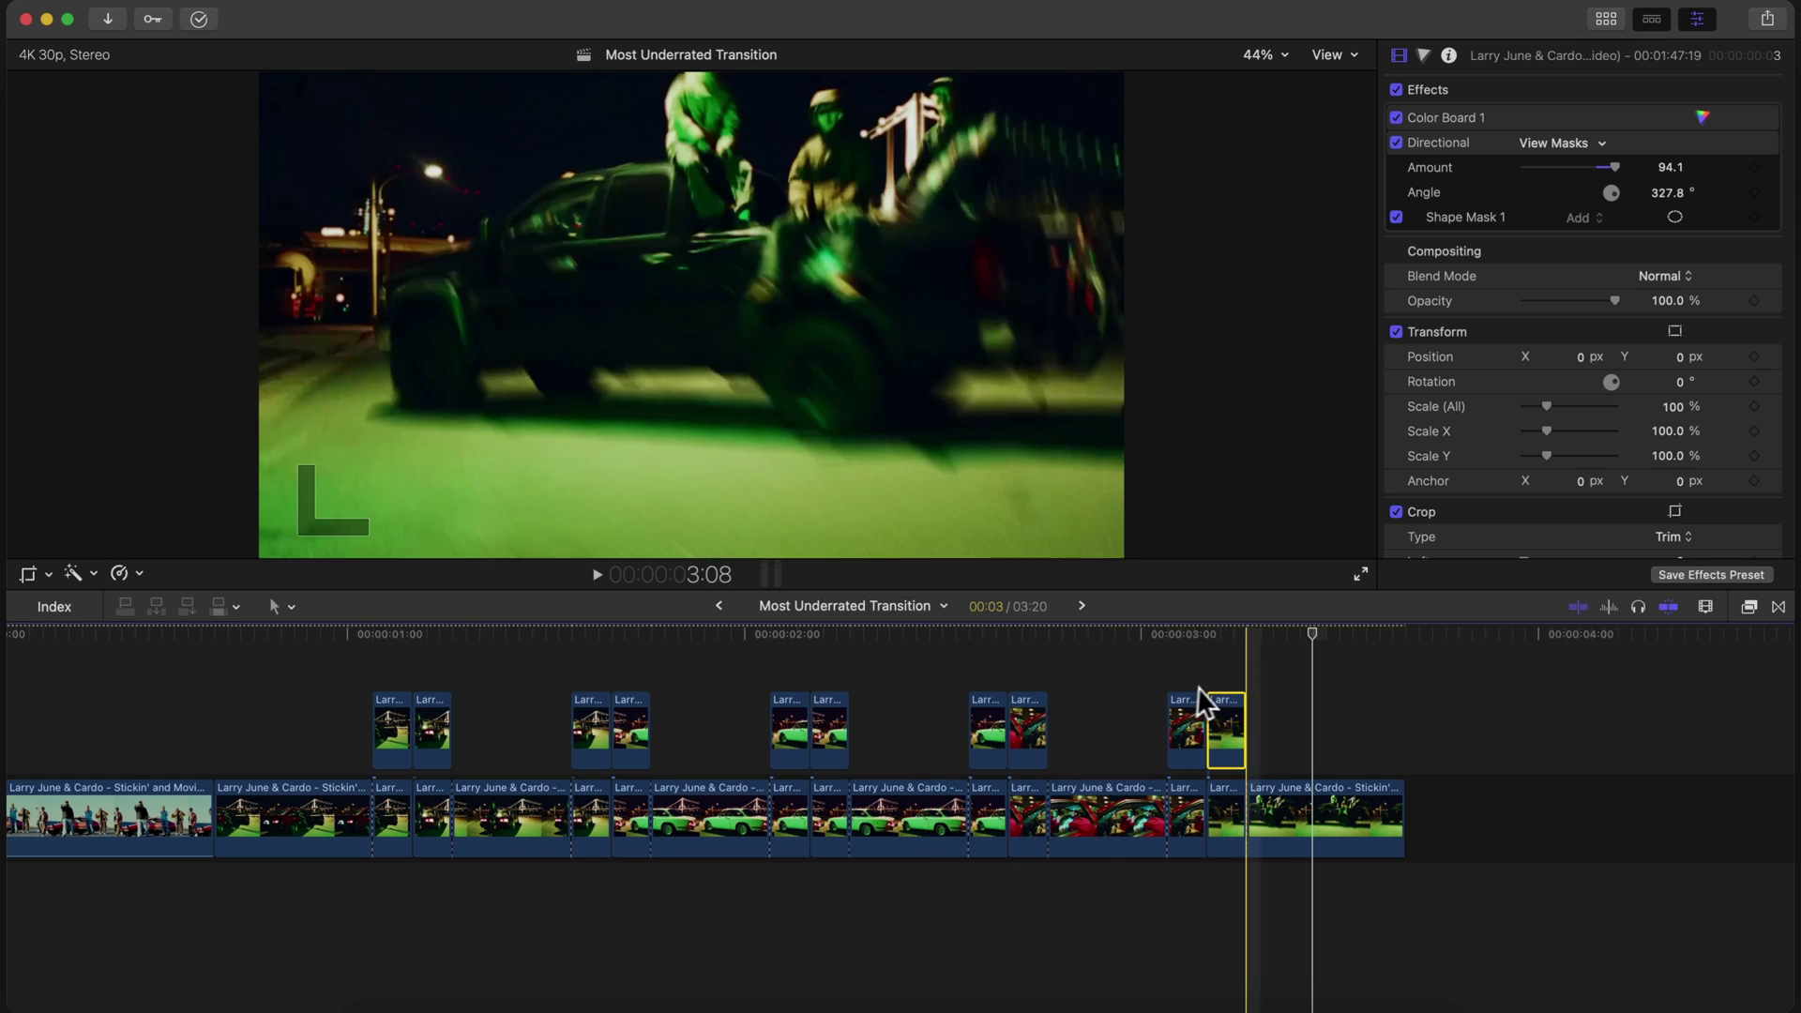
- Combine all clips after the opening one, including their overlays, into a compound clip named "main effect new"
left_click_drag(278, 656, 1405, 857)
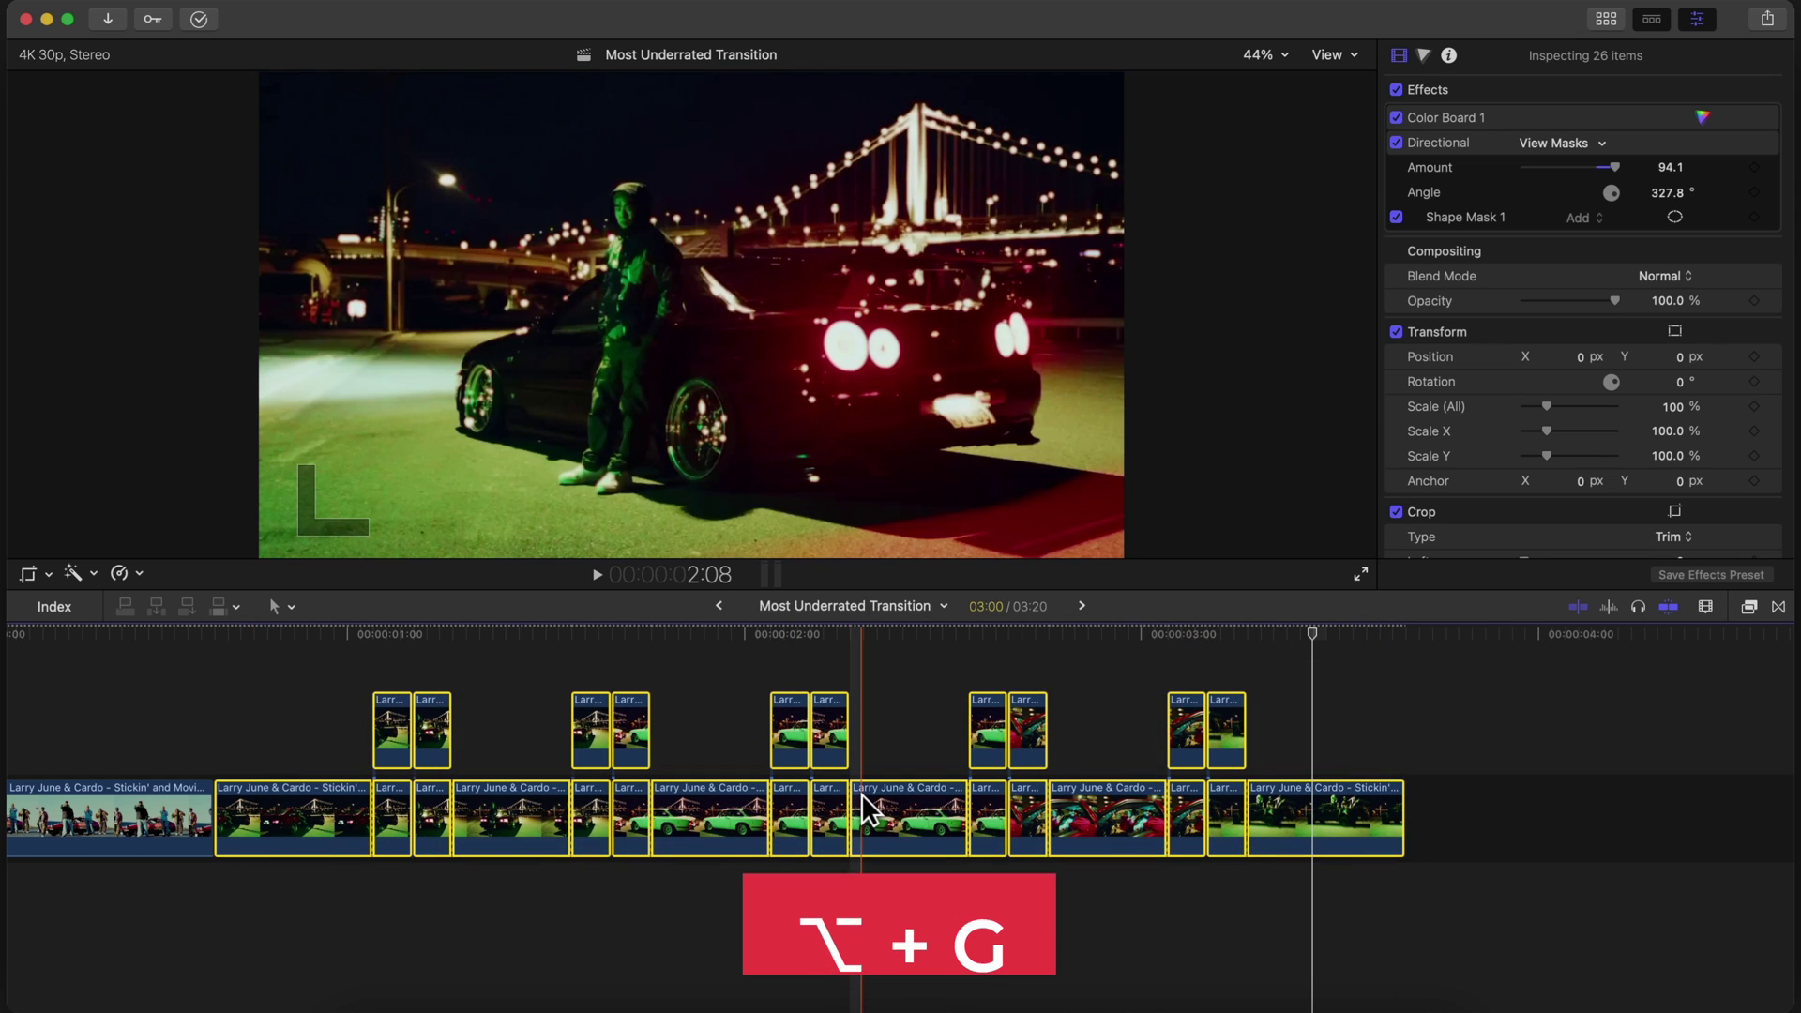
right_click(865, 807)
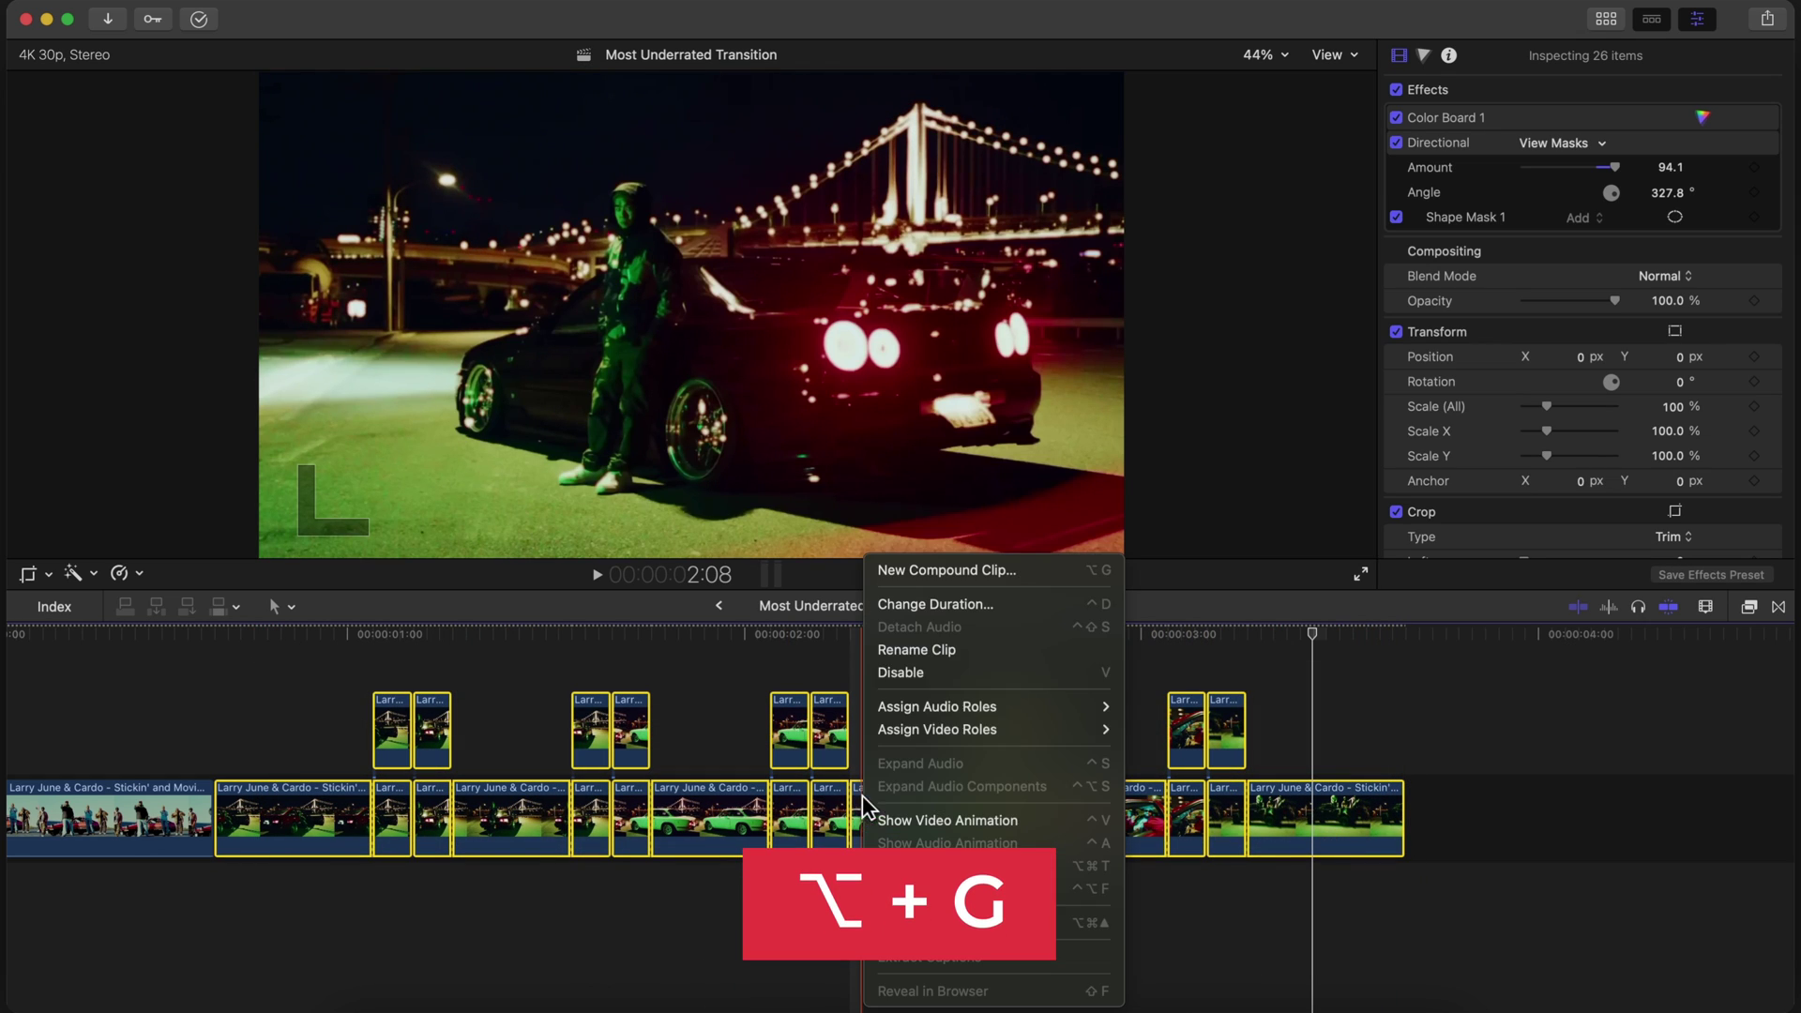
left_click(1029, 578)
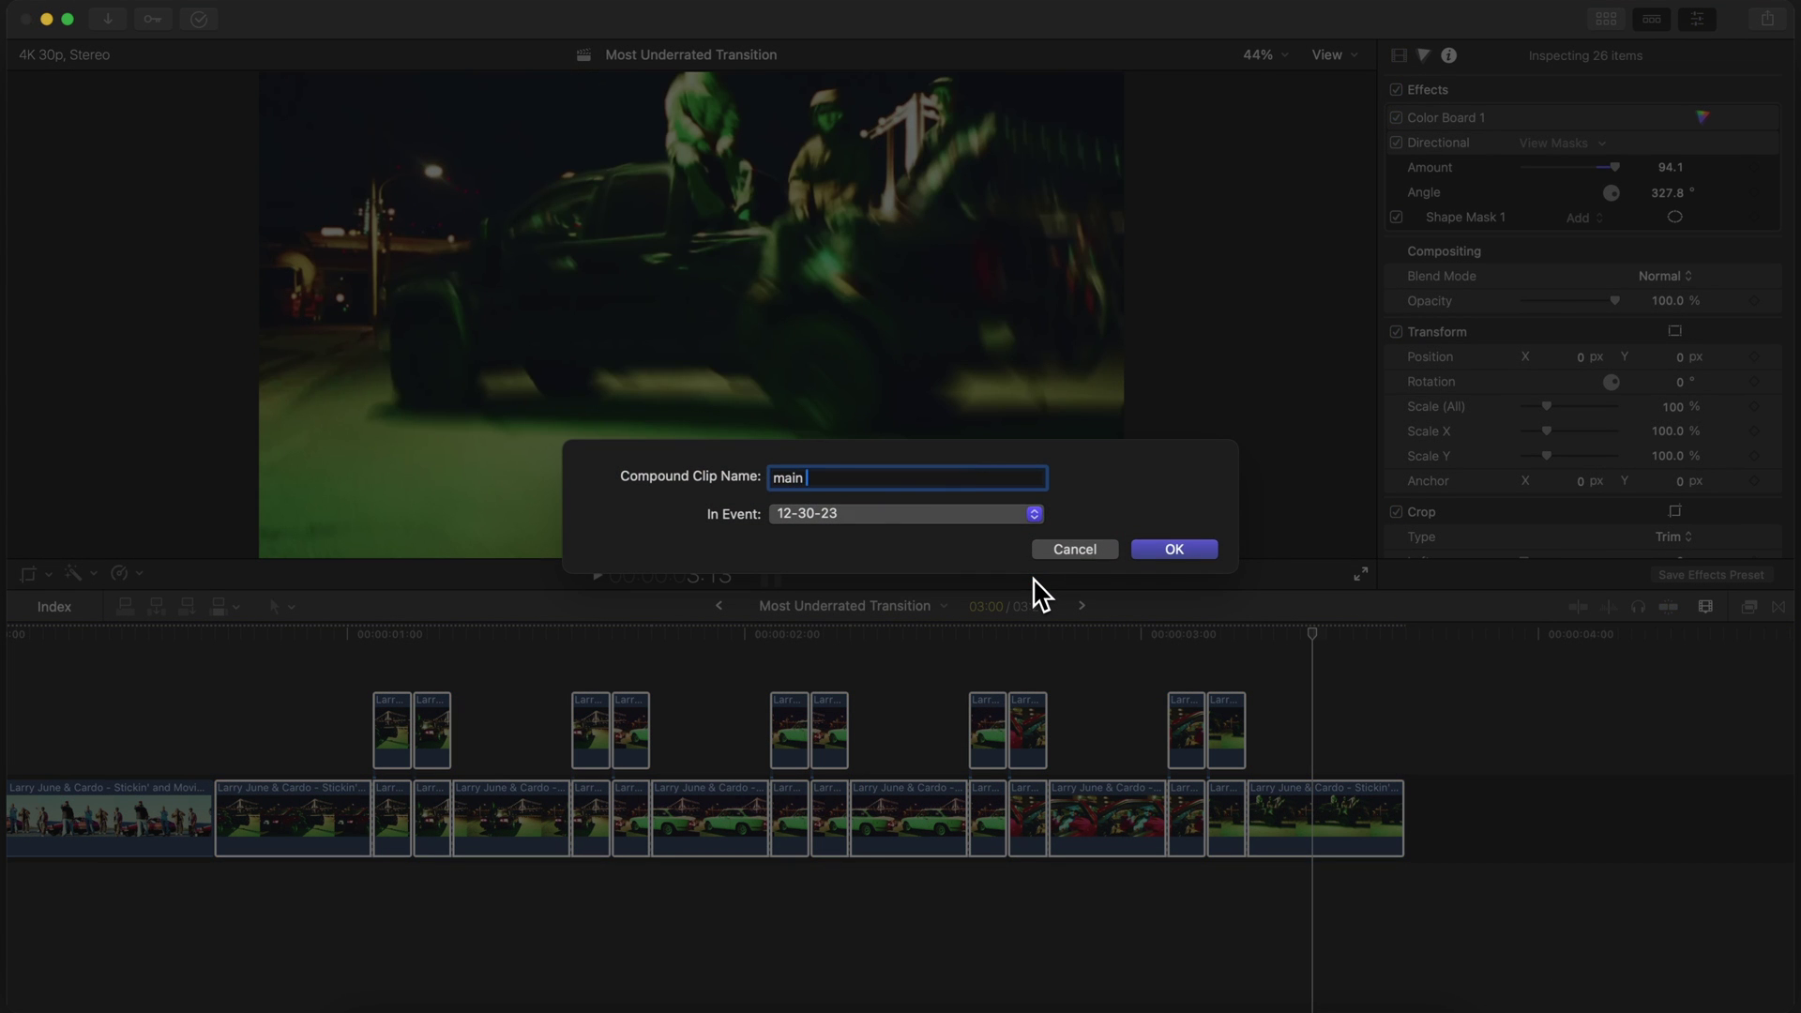
type("main effect new")
key("Return")
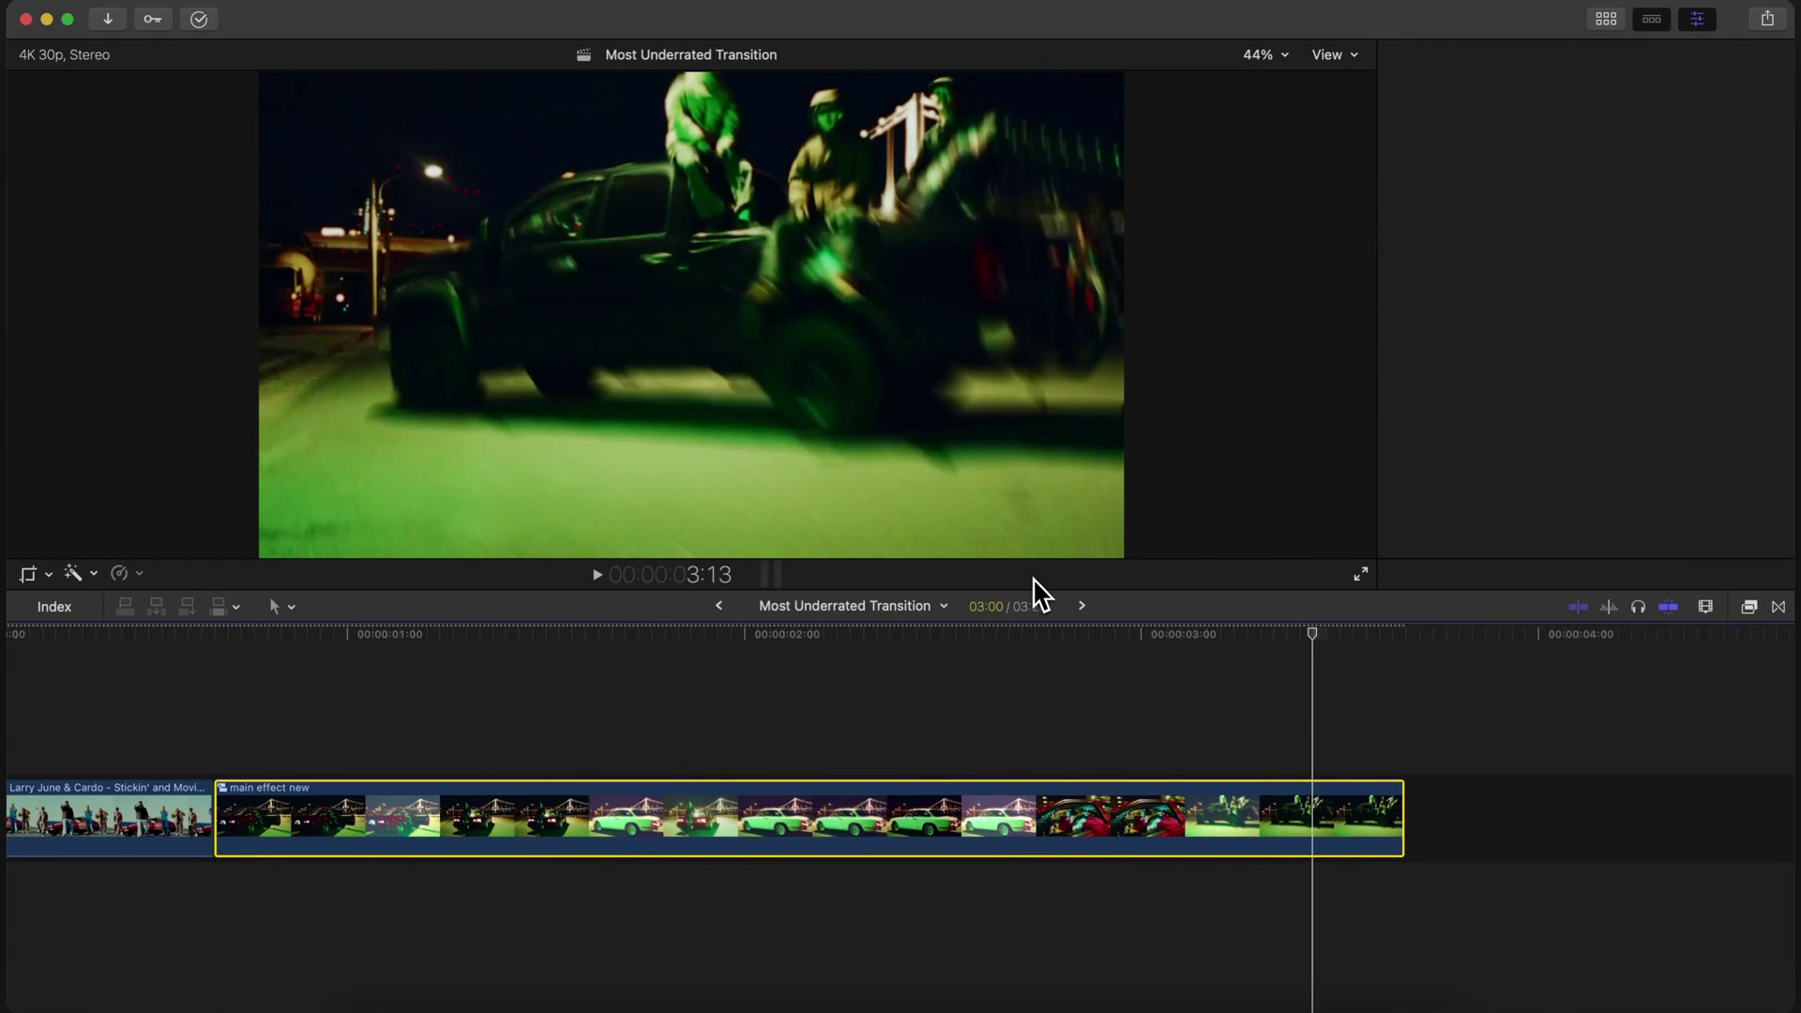
- Search all effects for "handheld" and apply the Handheld effect to the compound clip
left_click(616, 628)
left_click_drag(617, 628, 815, 627)
scroll(814, 627, "left", 3)
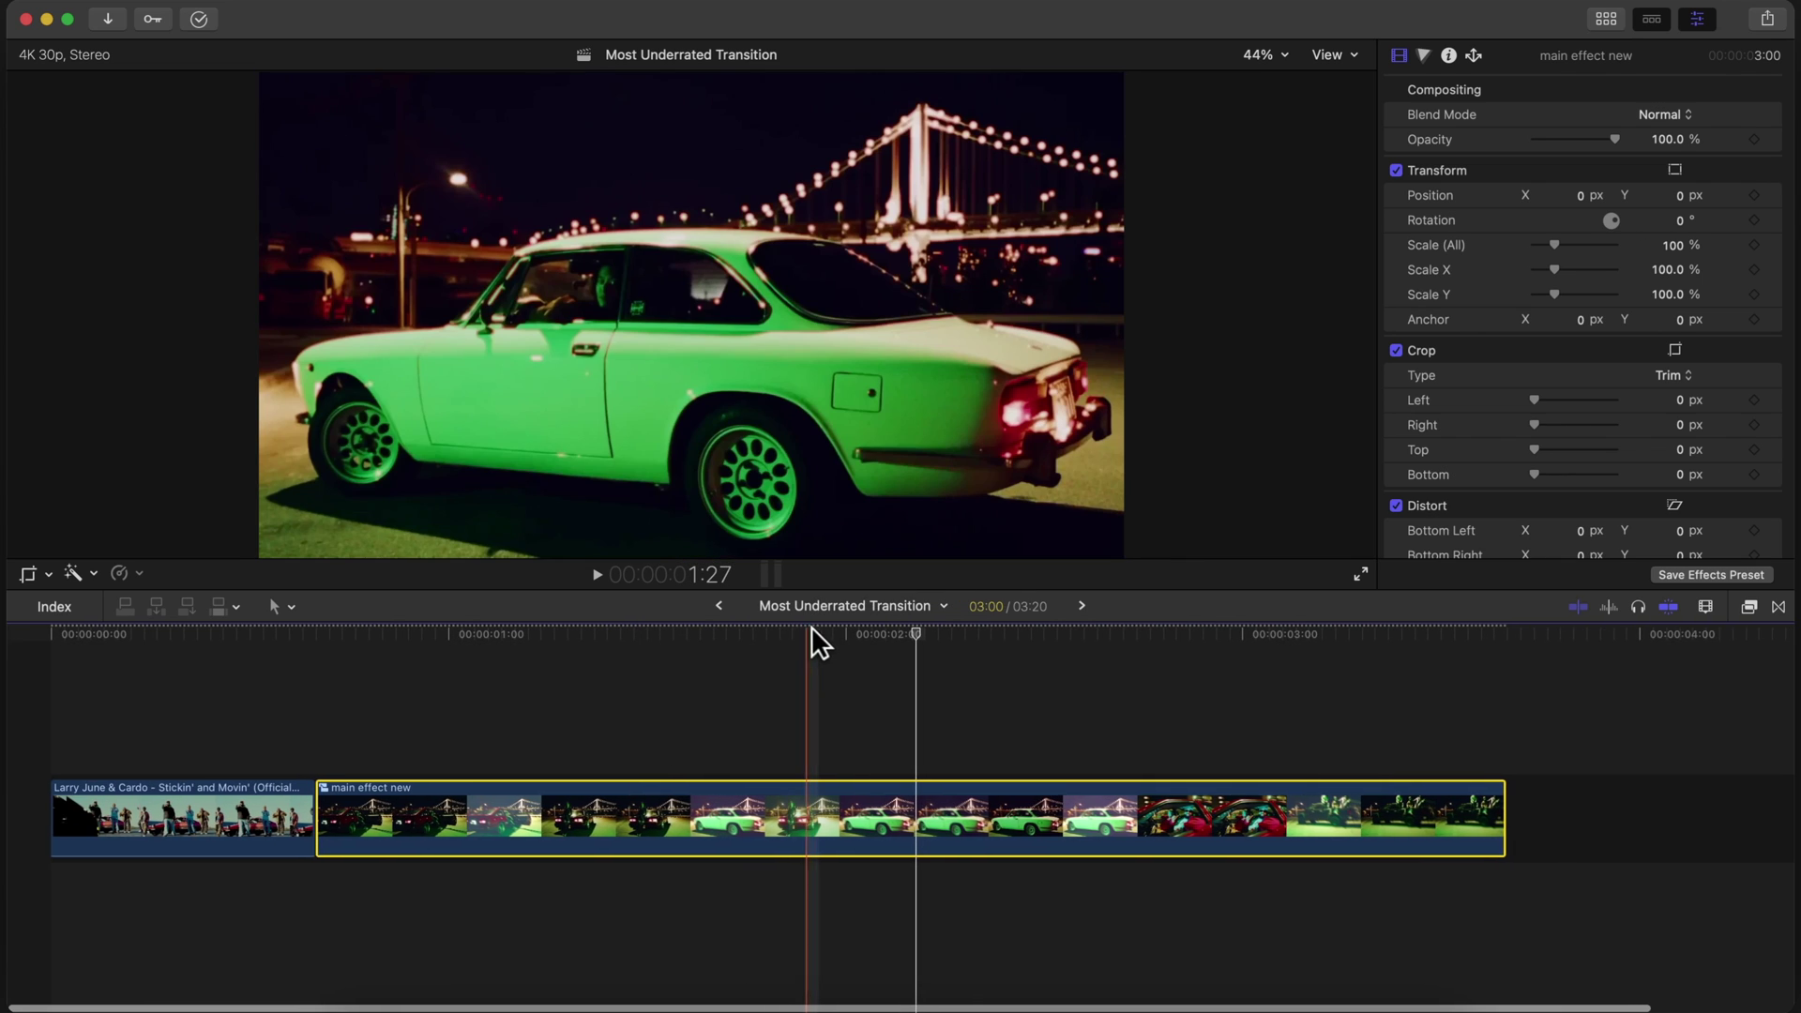
scroll(814, 628, "right", 2)
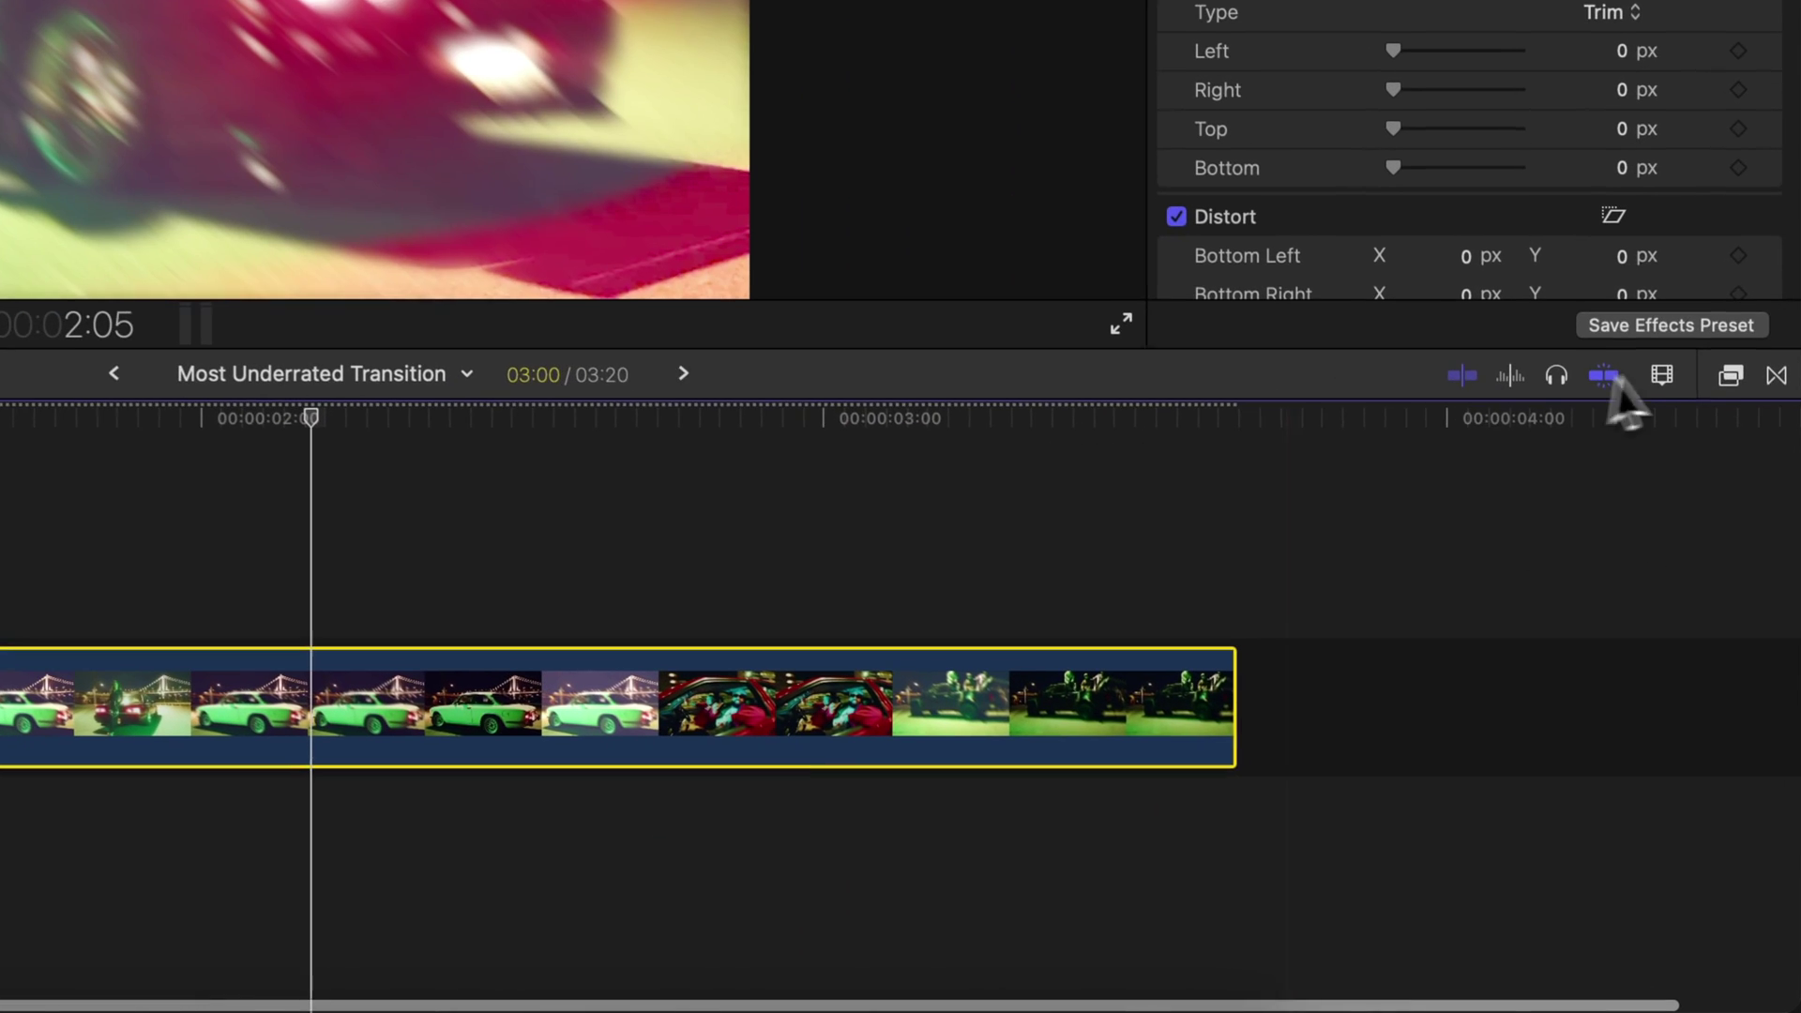
left_click(1730, 375)
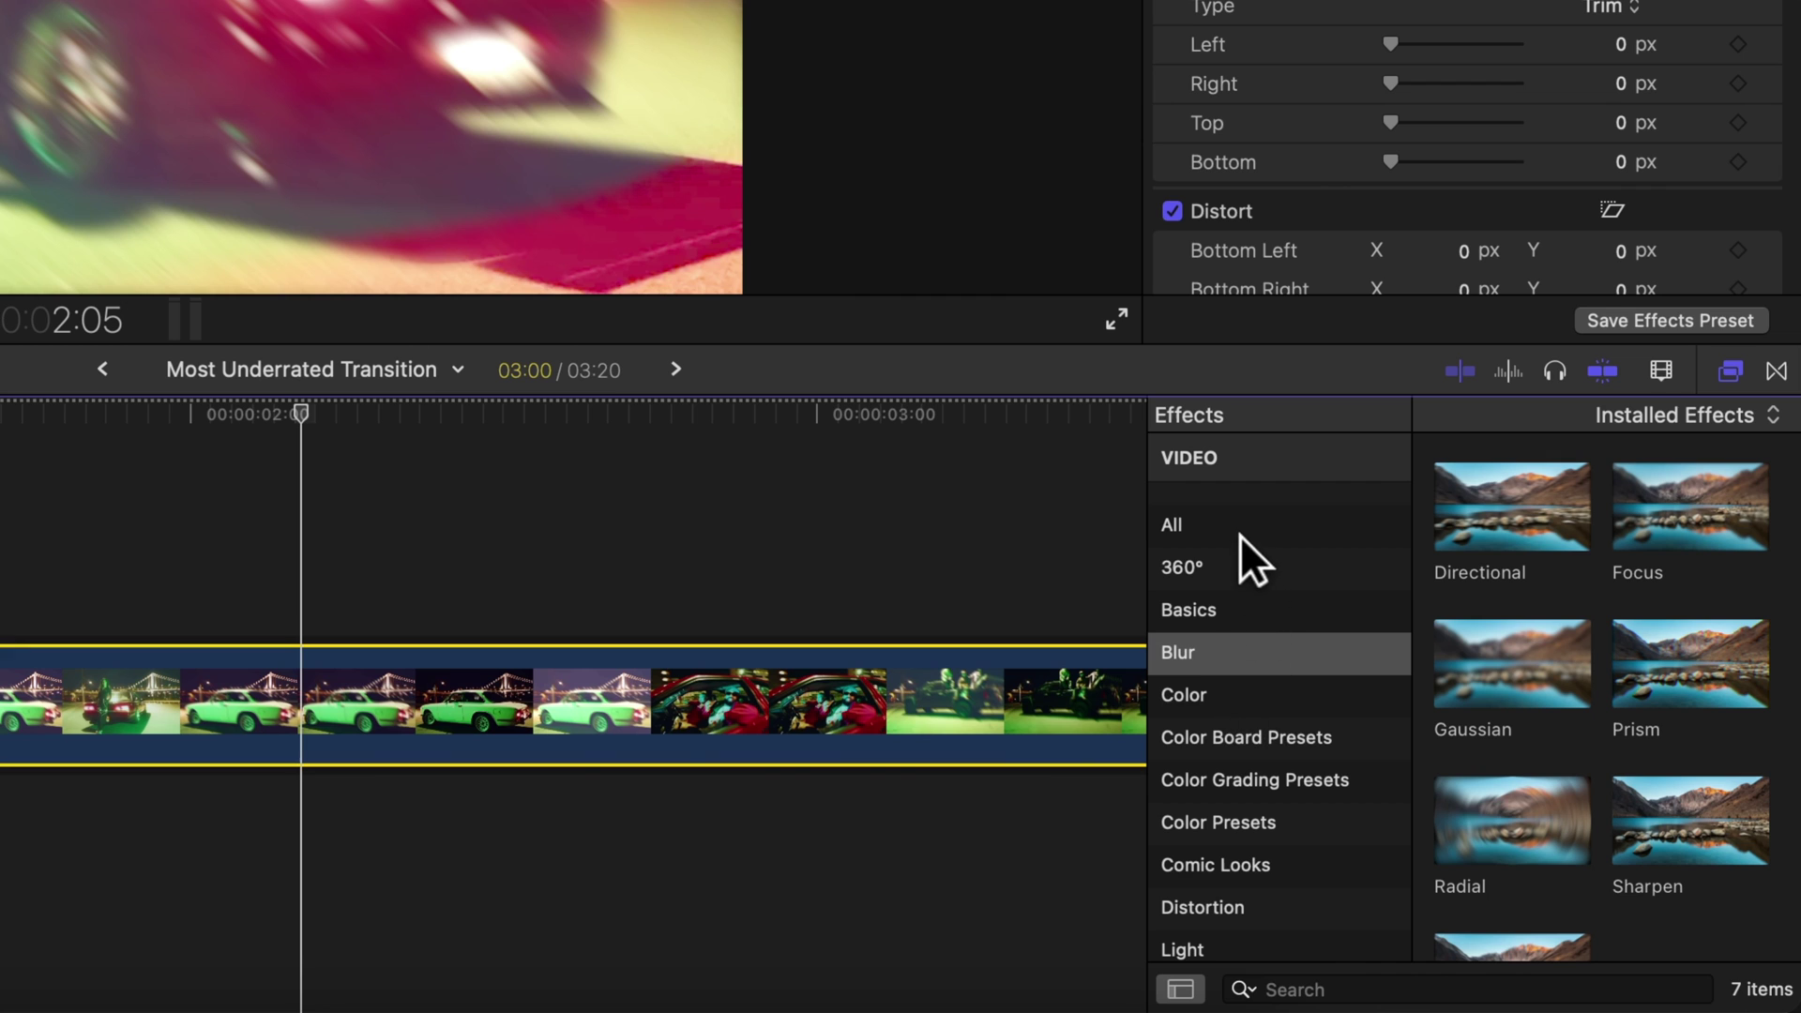
left_click(1220, 524)
left_click(1371, 989)
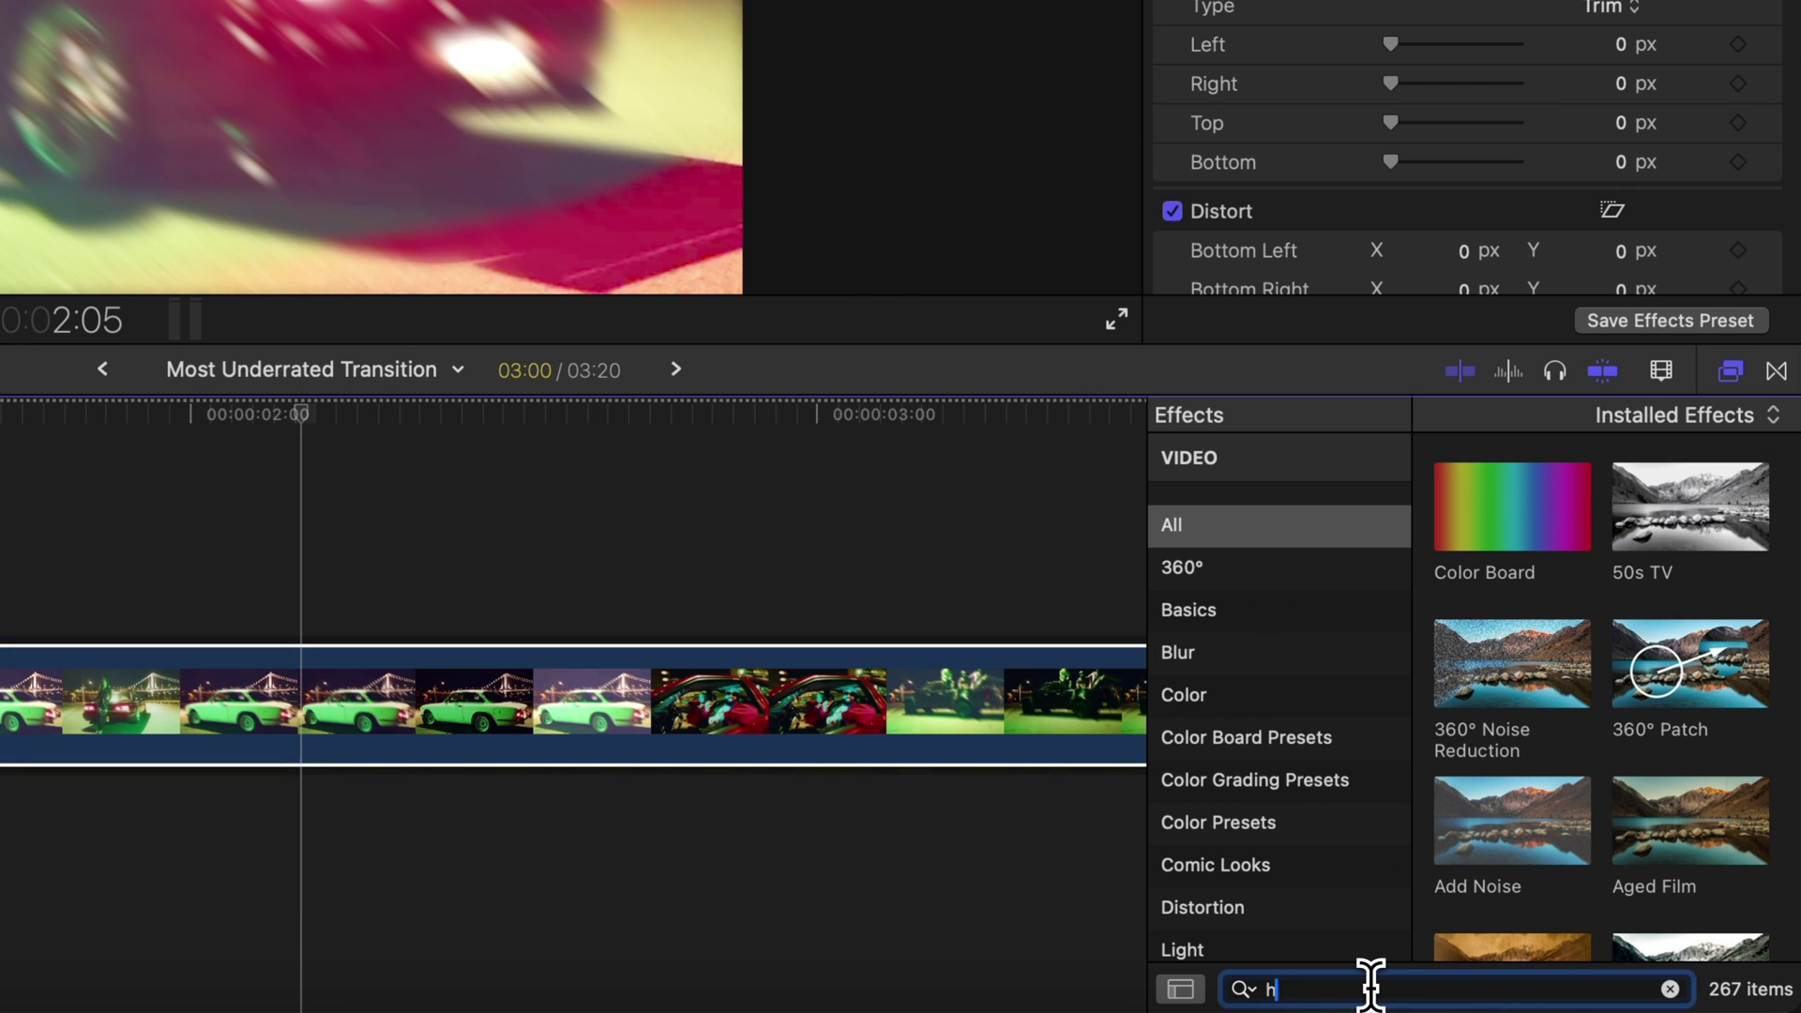
type("handheld")
left_click_drag(1496, 533, 347, 713)
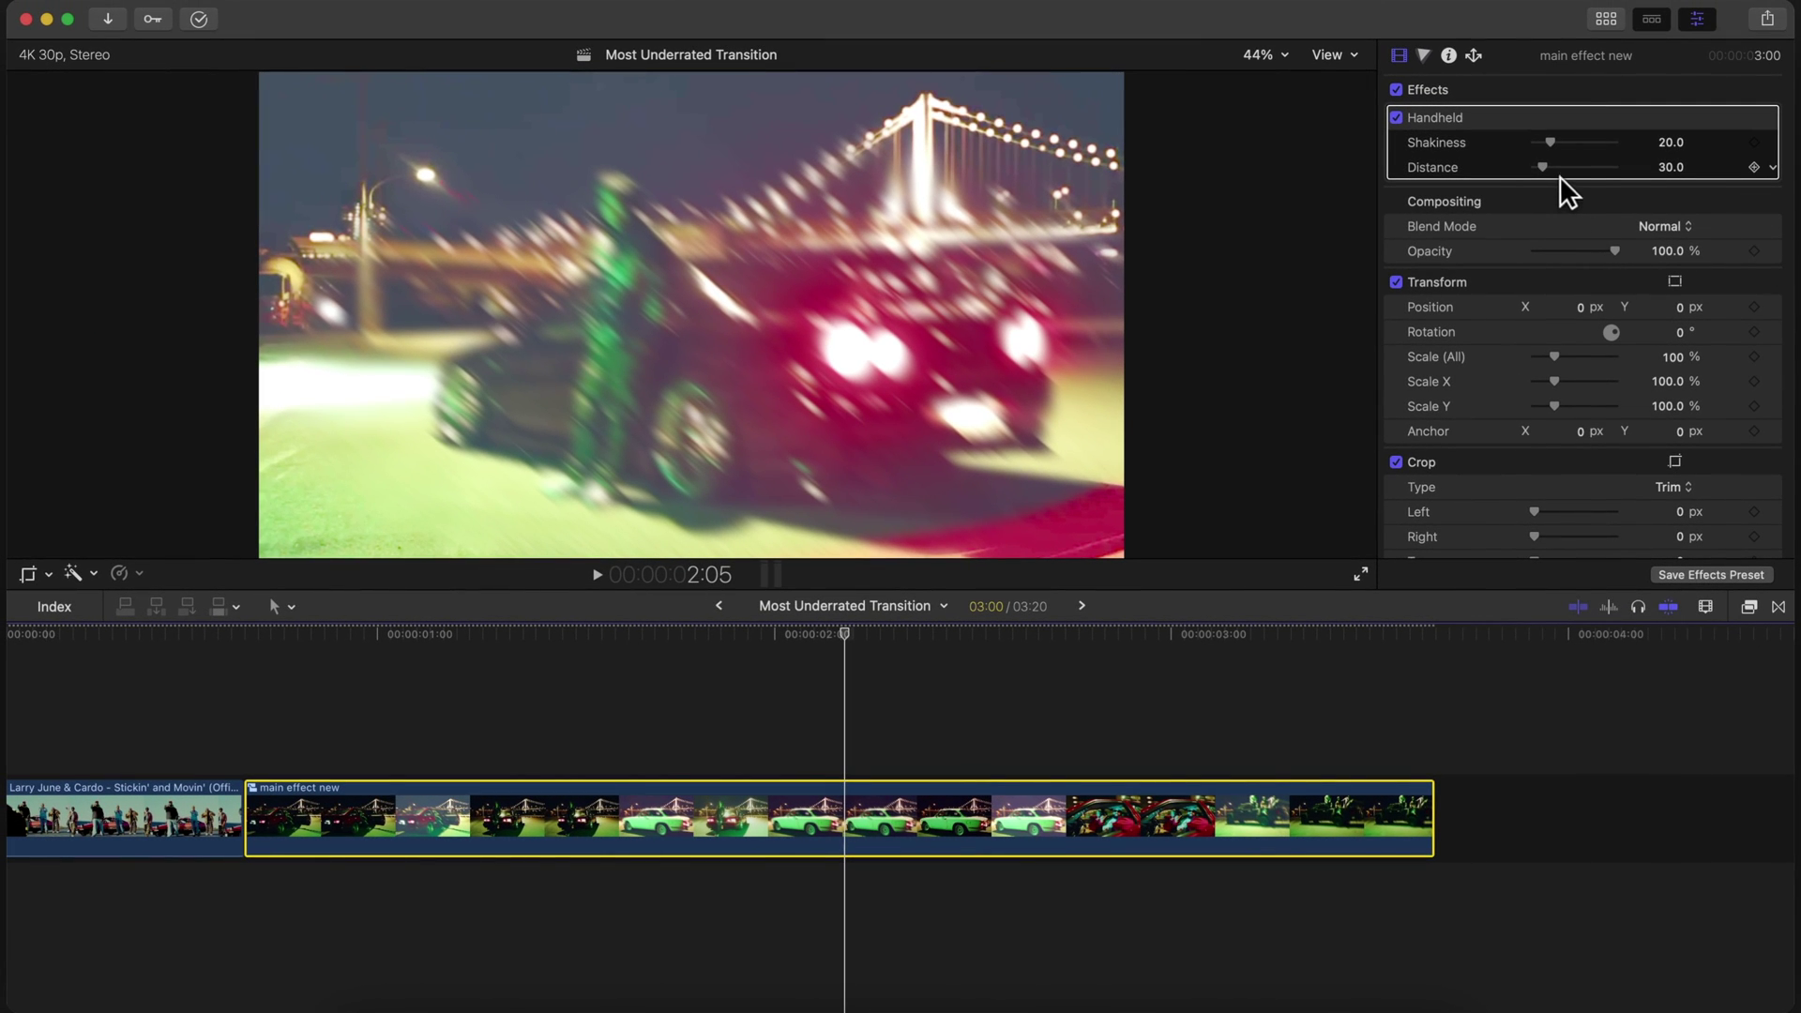
- Tune the Handheld effect to a shakiness of about 13.36 and a distance of about 42.53, and play back the shake
left_click_drag(1538, 162, 1451, 149)
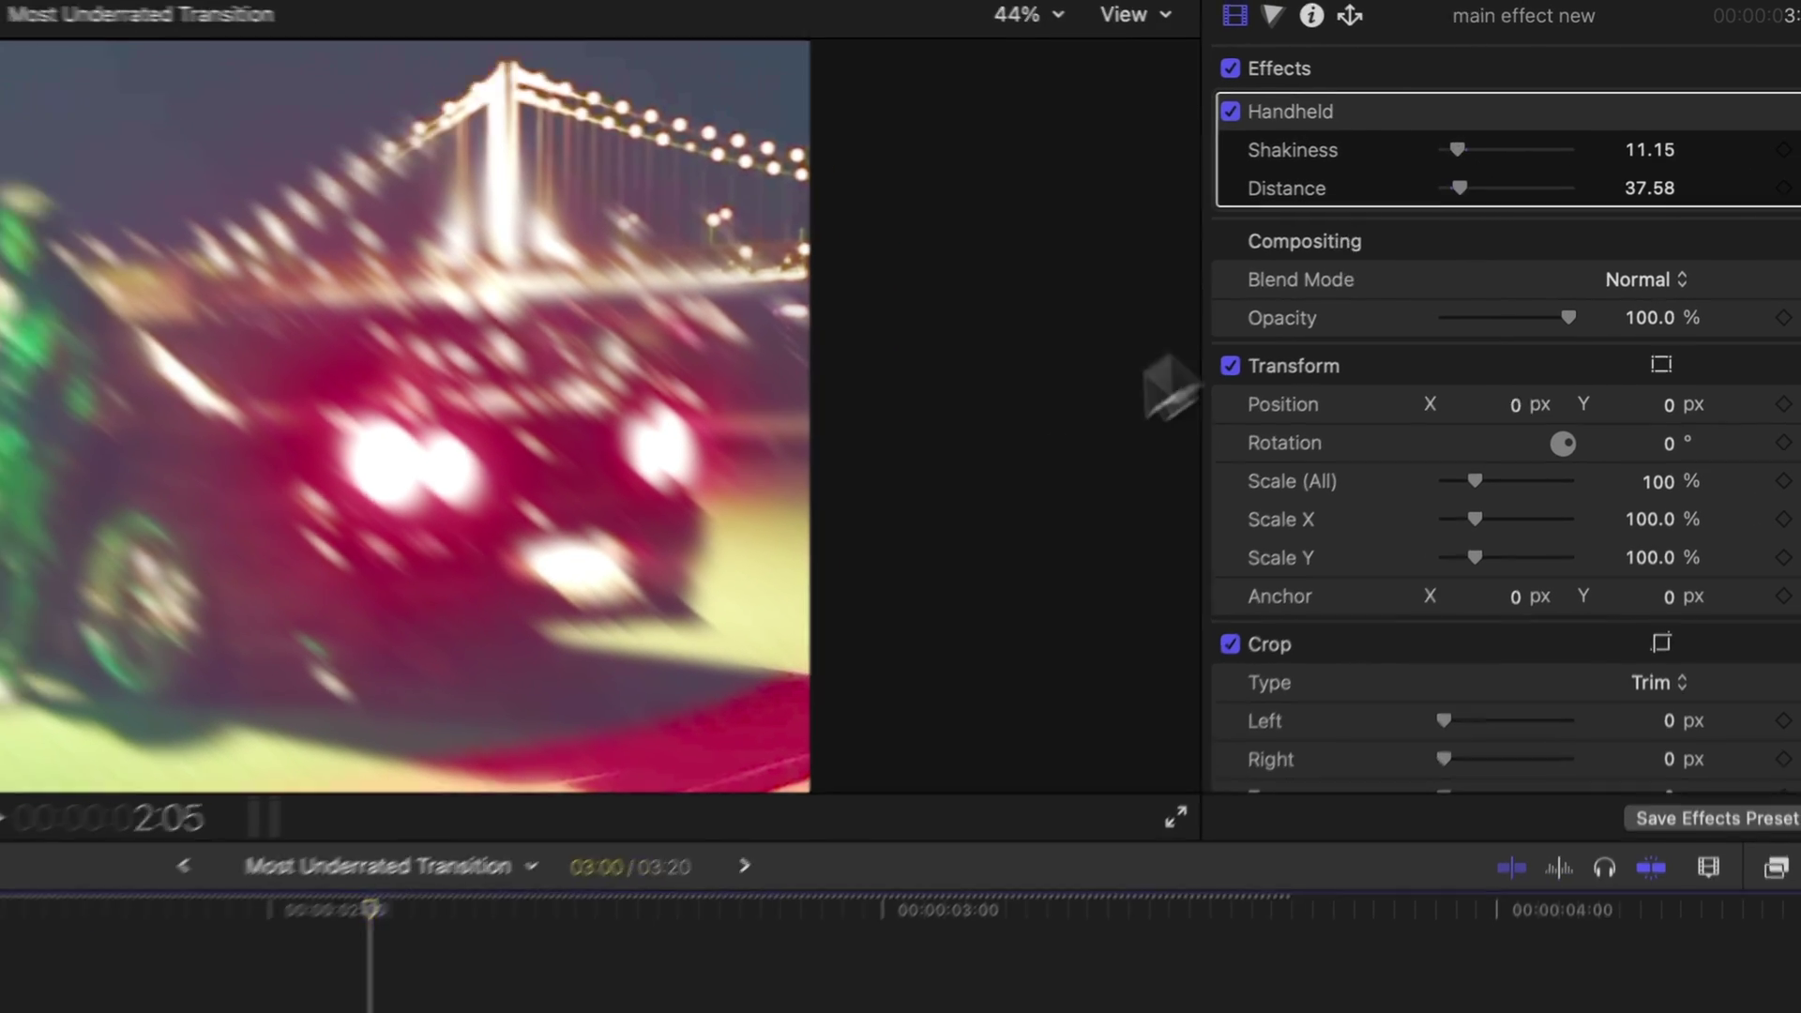
key("space")
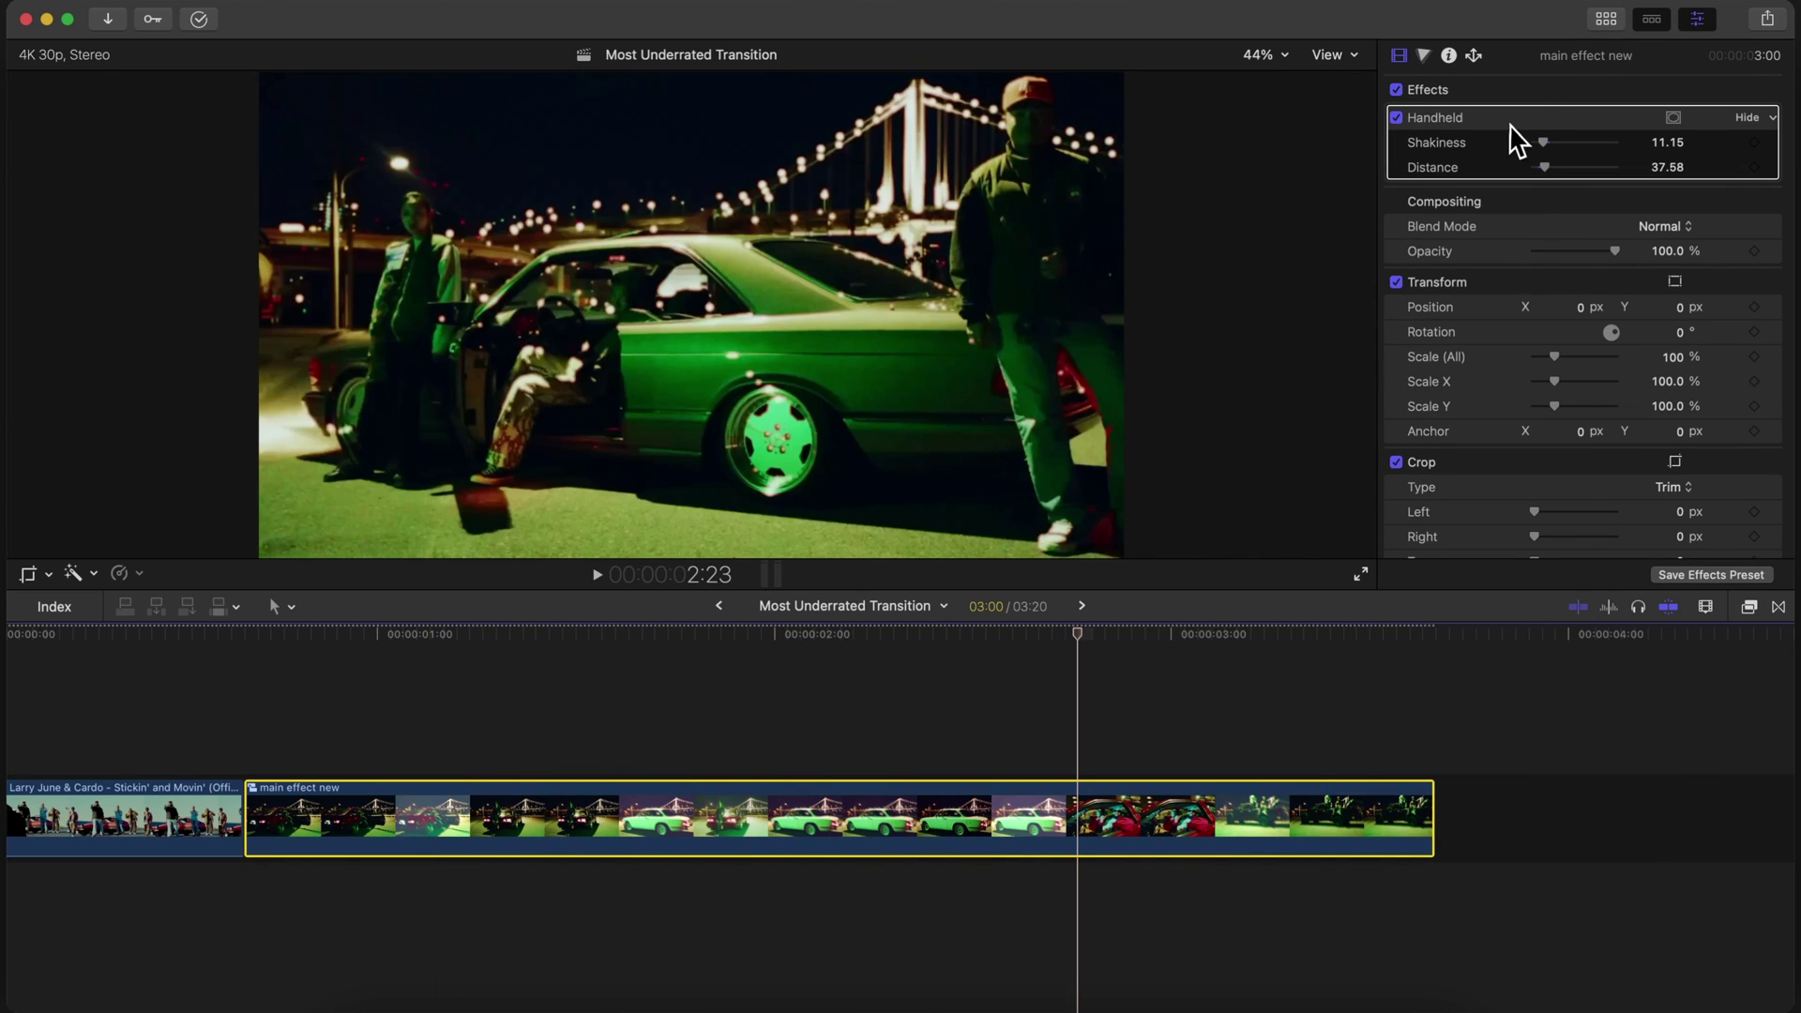
left_click_drag(1543, 142, 1548, 167)
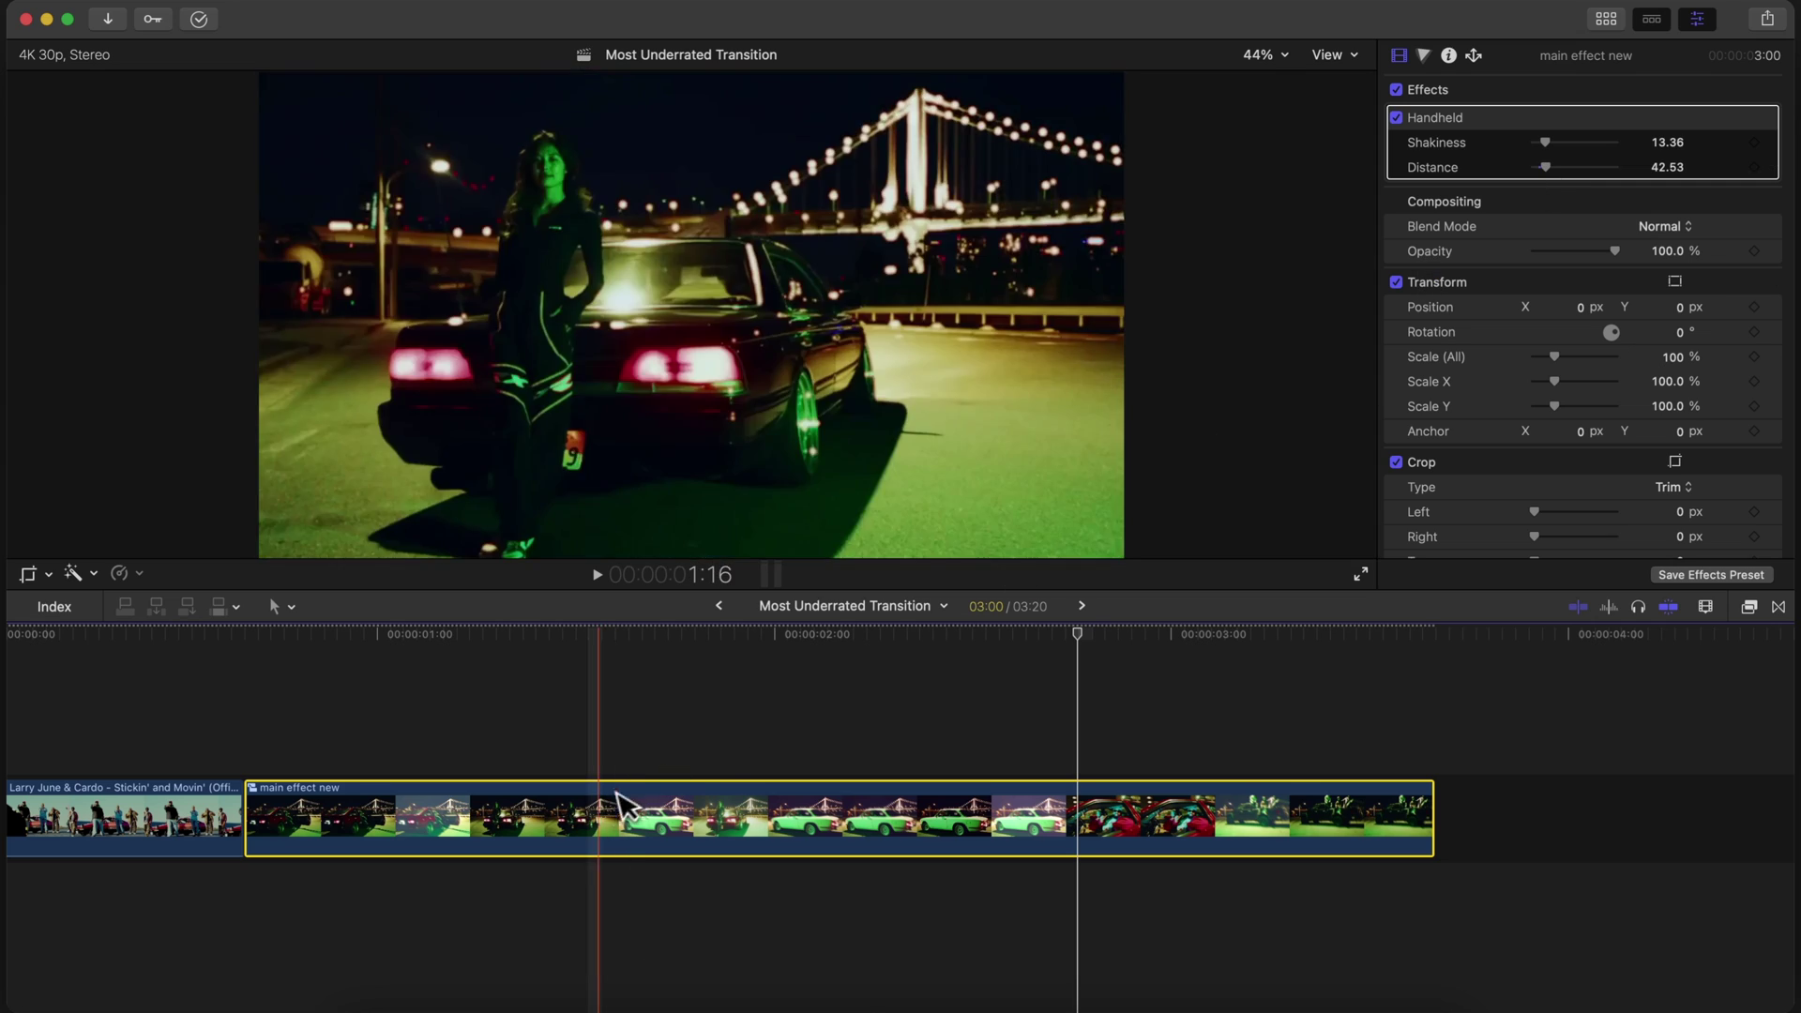
key("space")
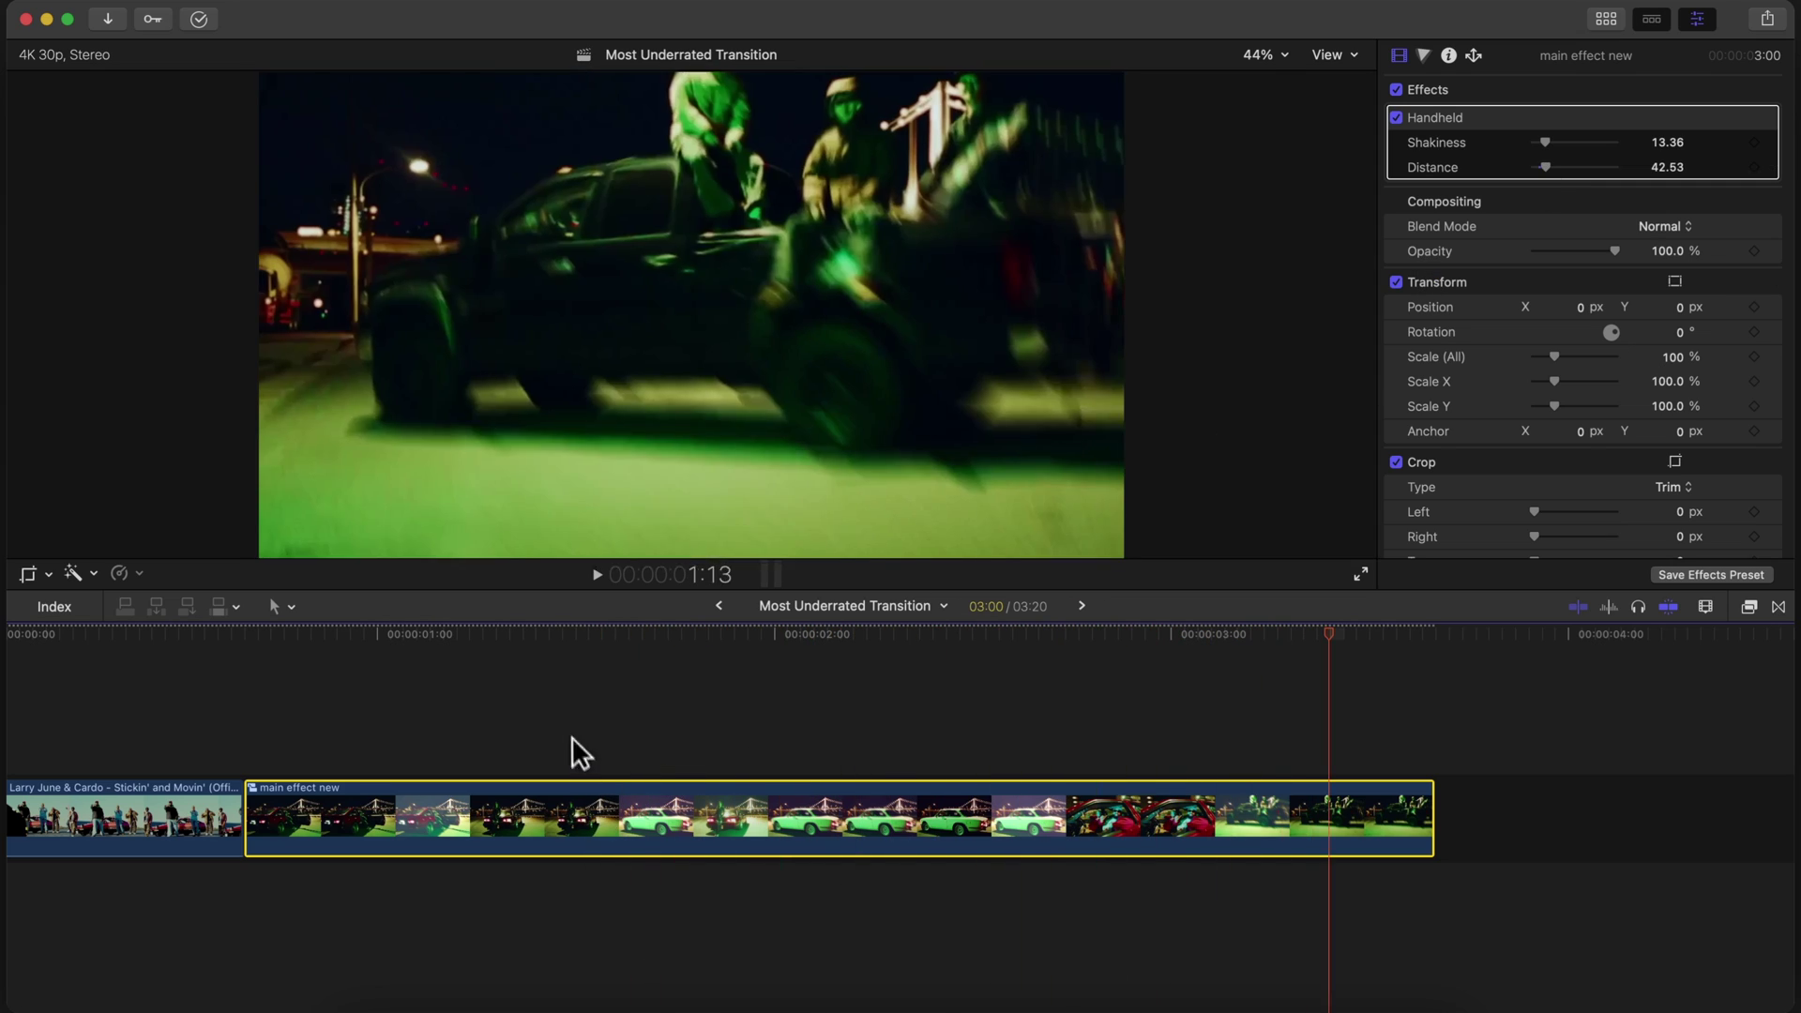
- Set the crop type of the compound clip "main effect new" to Ken Burns
left_click(481, 630)
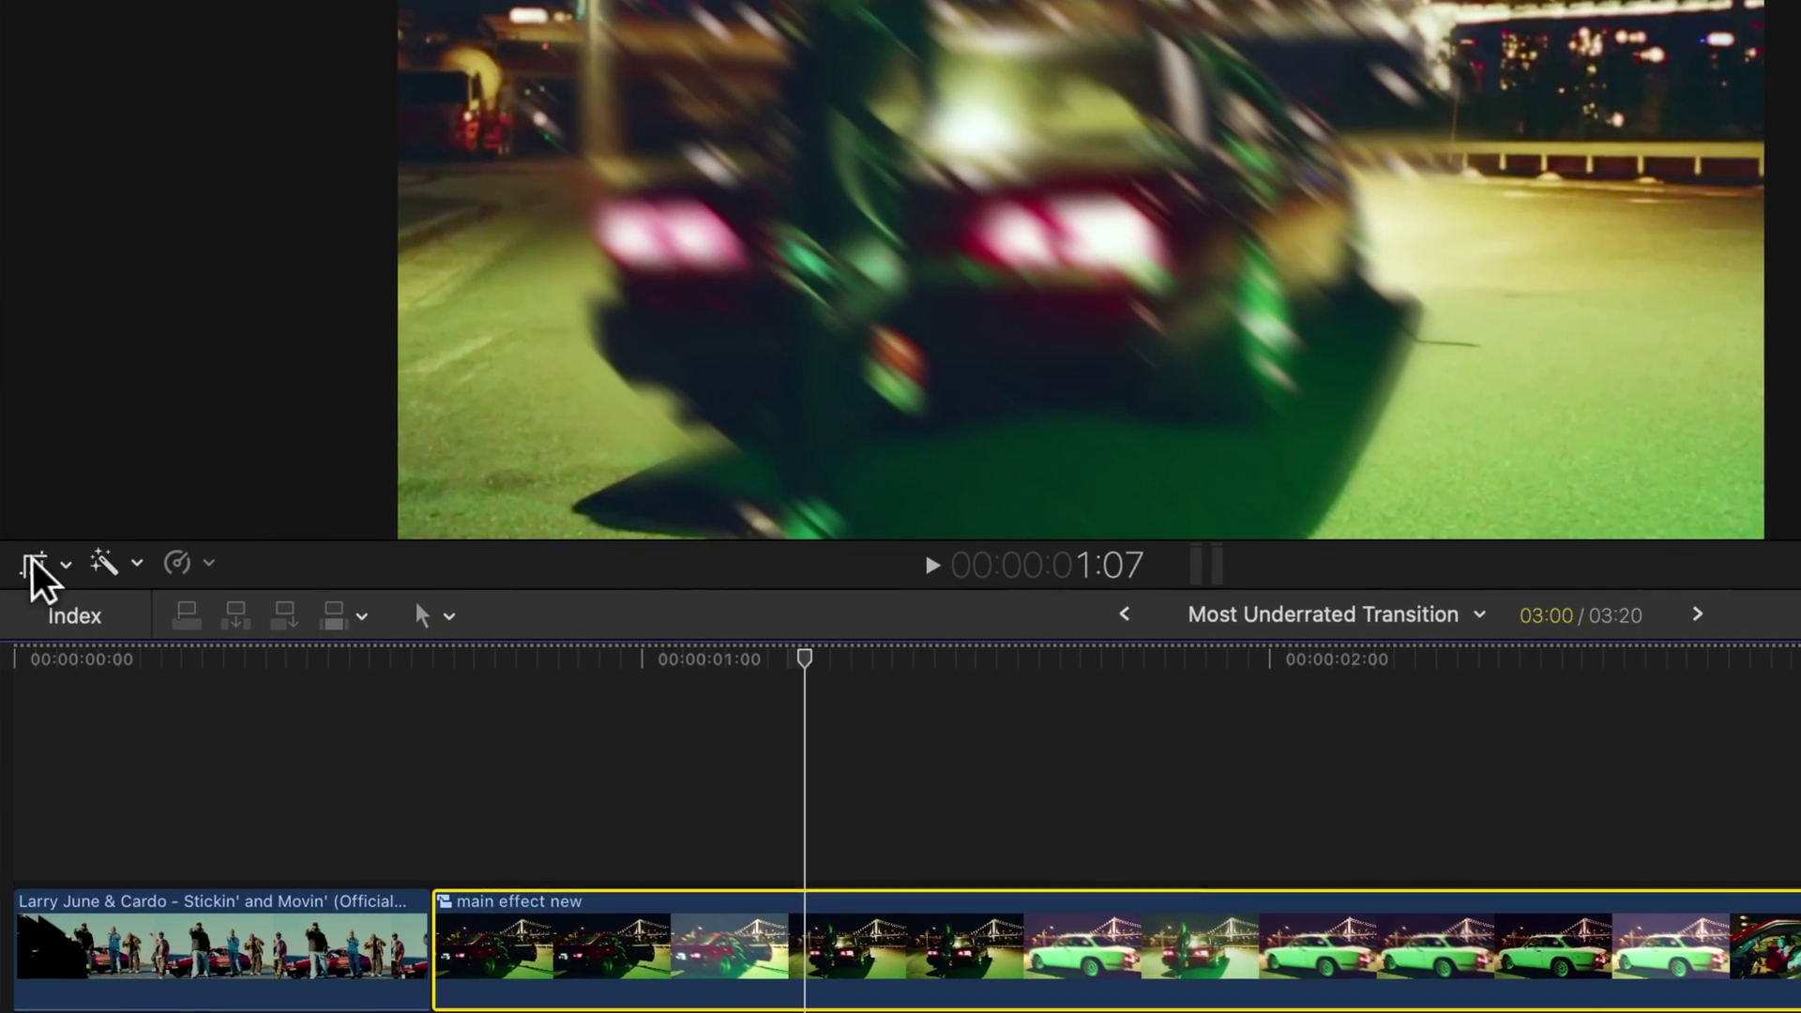
left_click(28, 574)
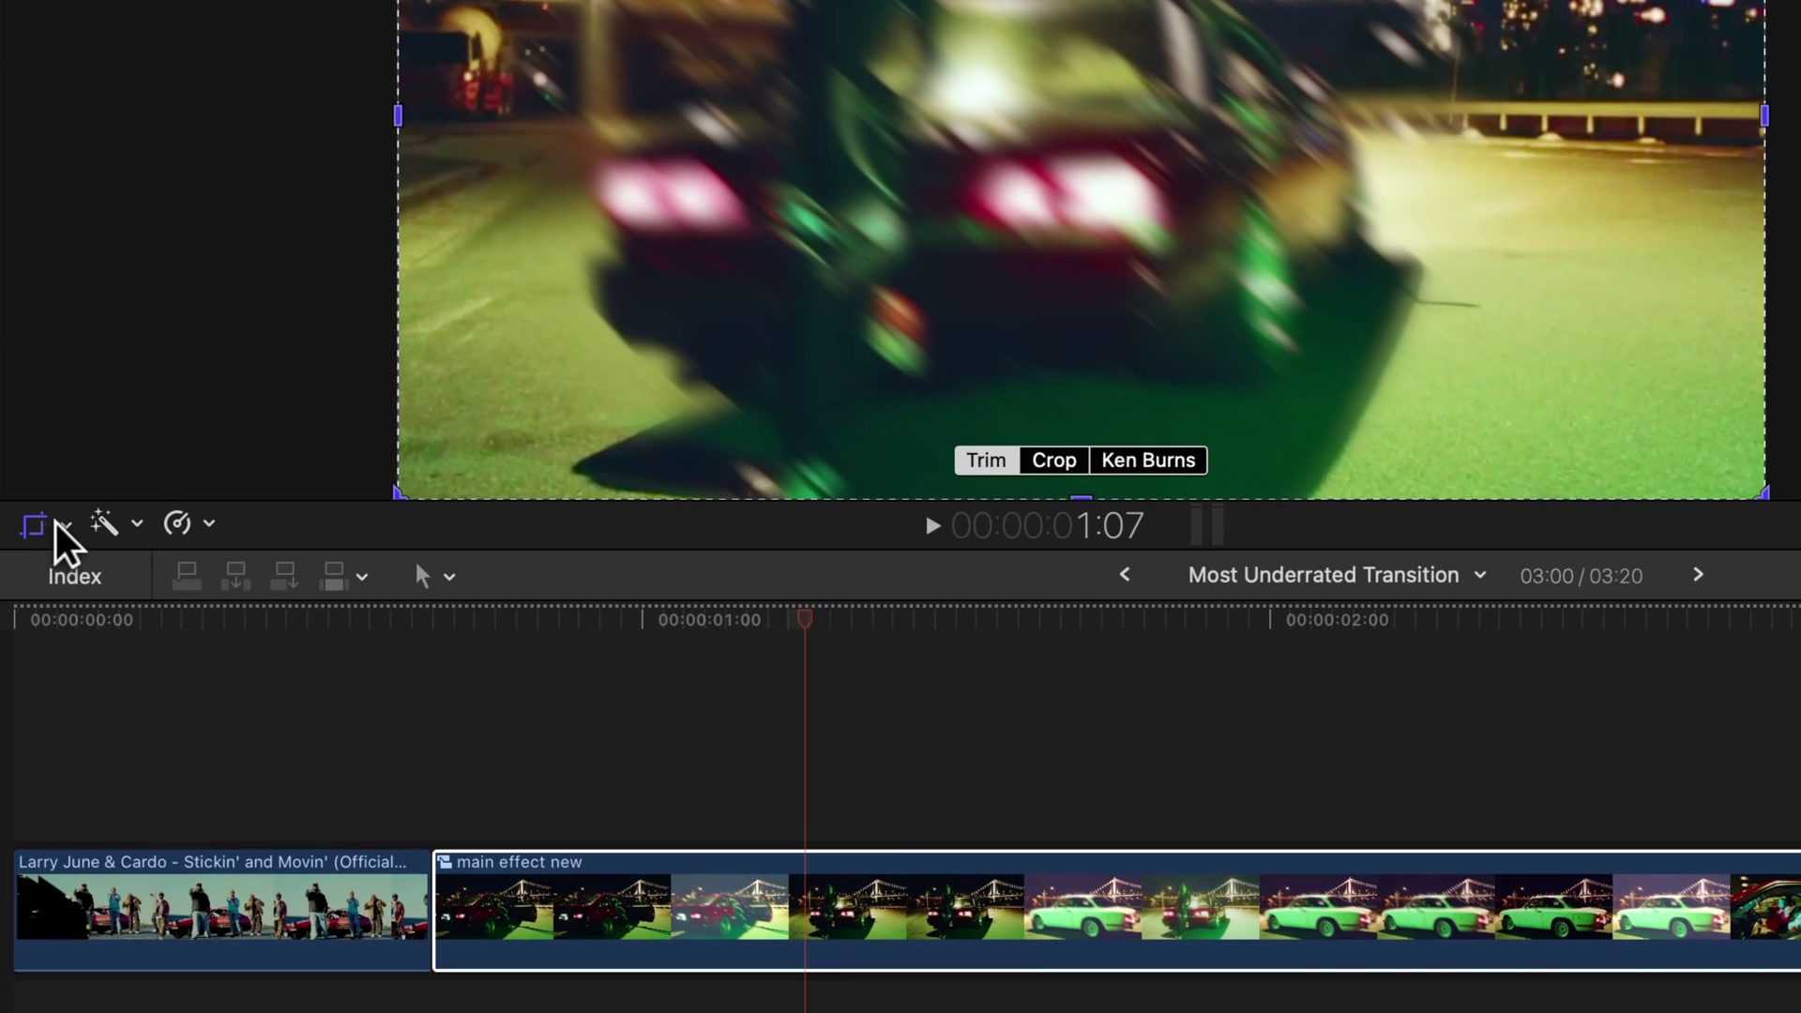
left_click(64, 591)
left_click(98, 595)
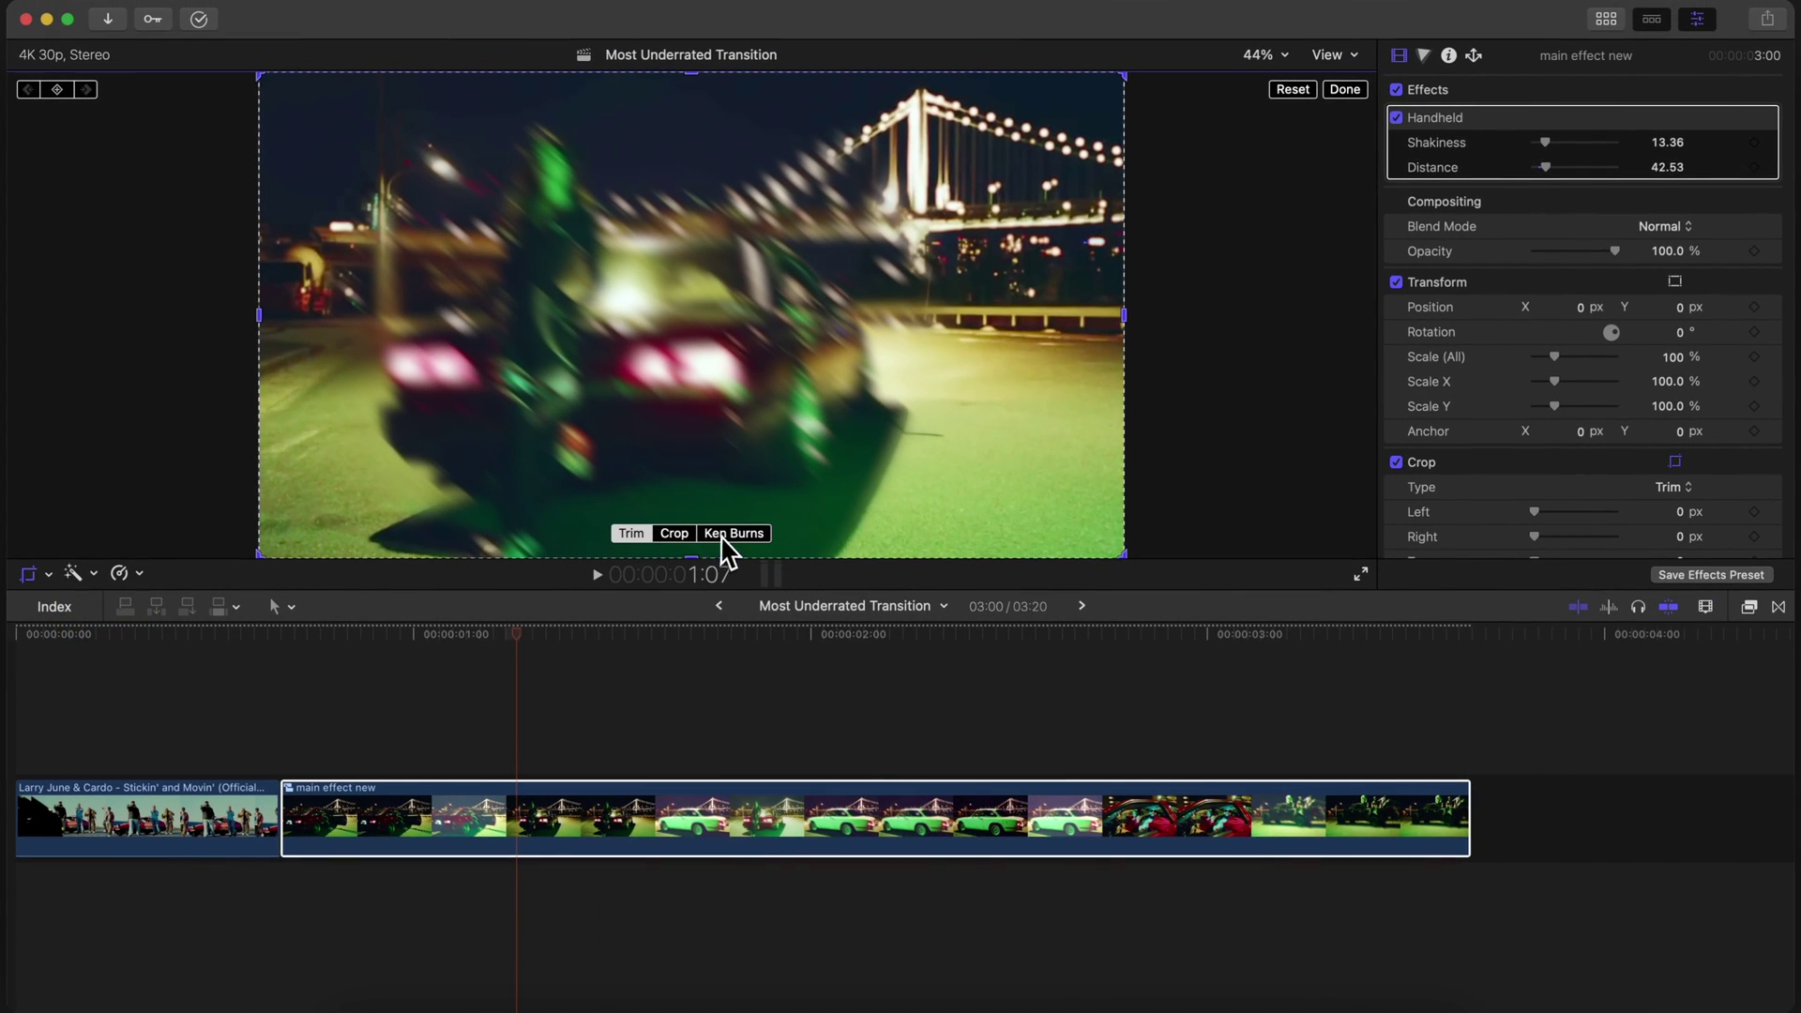
left_click(731, 535)
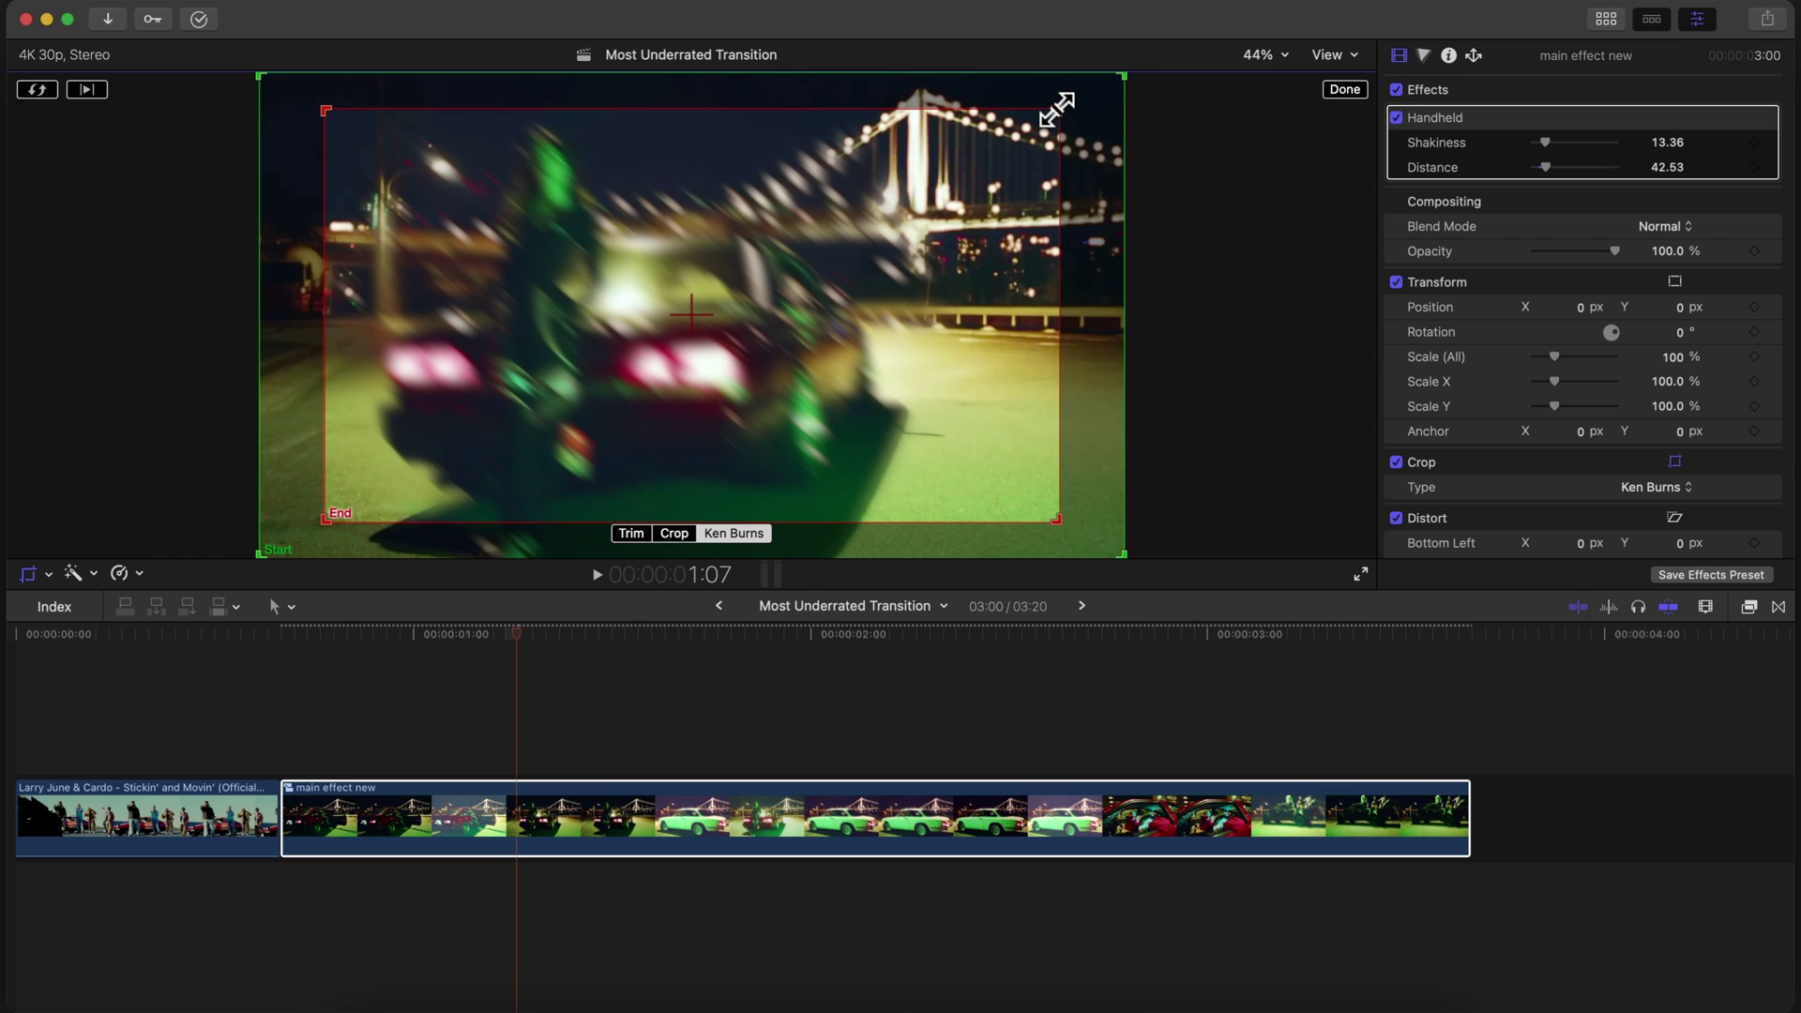
- Enlarge the Ken Burns end frame slightly for a subtler zoom, finish the crop and play back the compound clip
mouse_move(1060, 108)
left_mouse_down()
mouse_move(1073, 88)
mouse_move(1014, 141)
mouse_move(1083, 98)
left_mouse_up()
left_click(1344, 91)
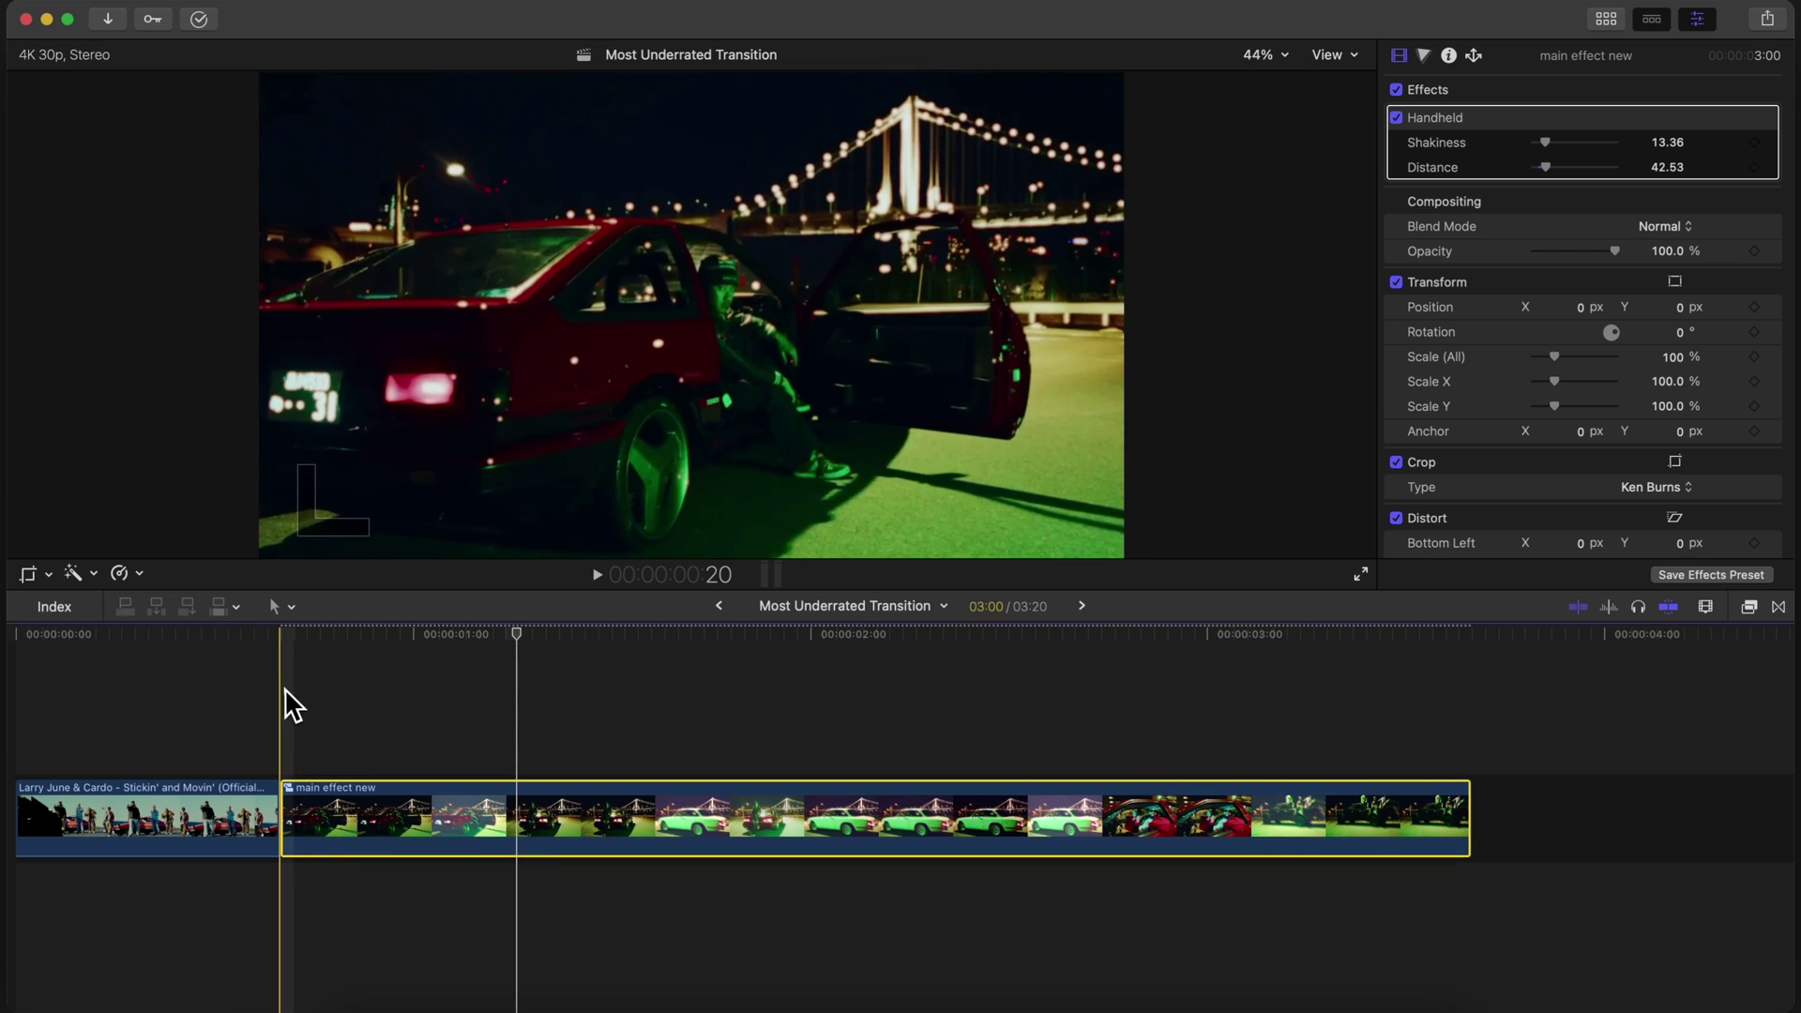
key("space")
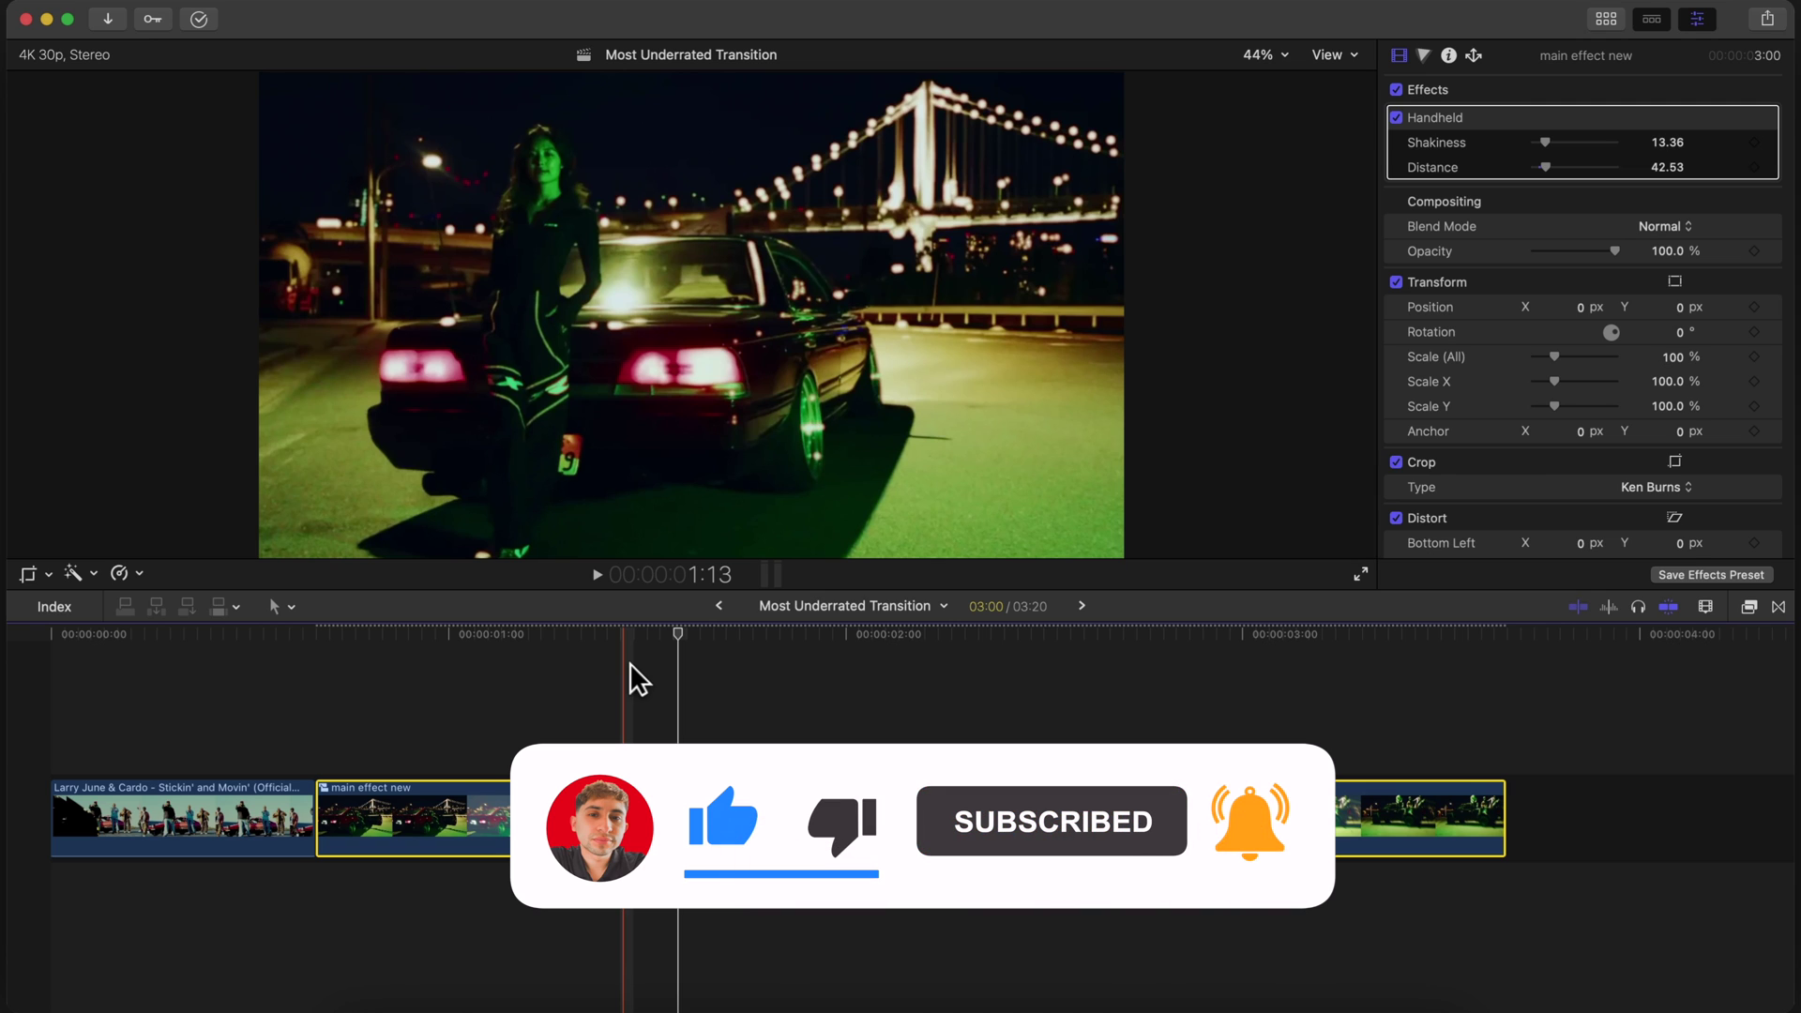
- Connect the SCRIBBLE_FILM_LEADER 28 clip from the 12-30-23 event above the cut between the opening clip and the compound clip
left_click(1606, 20)
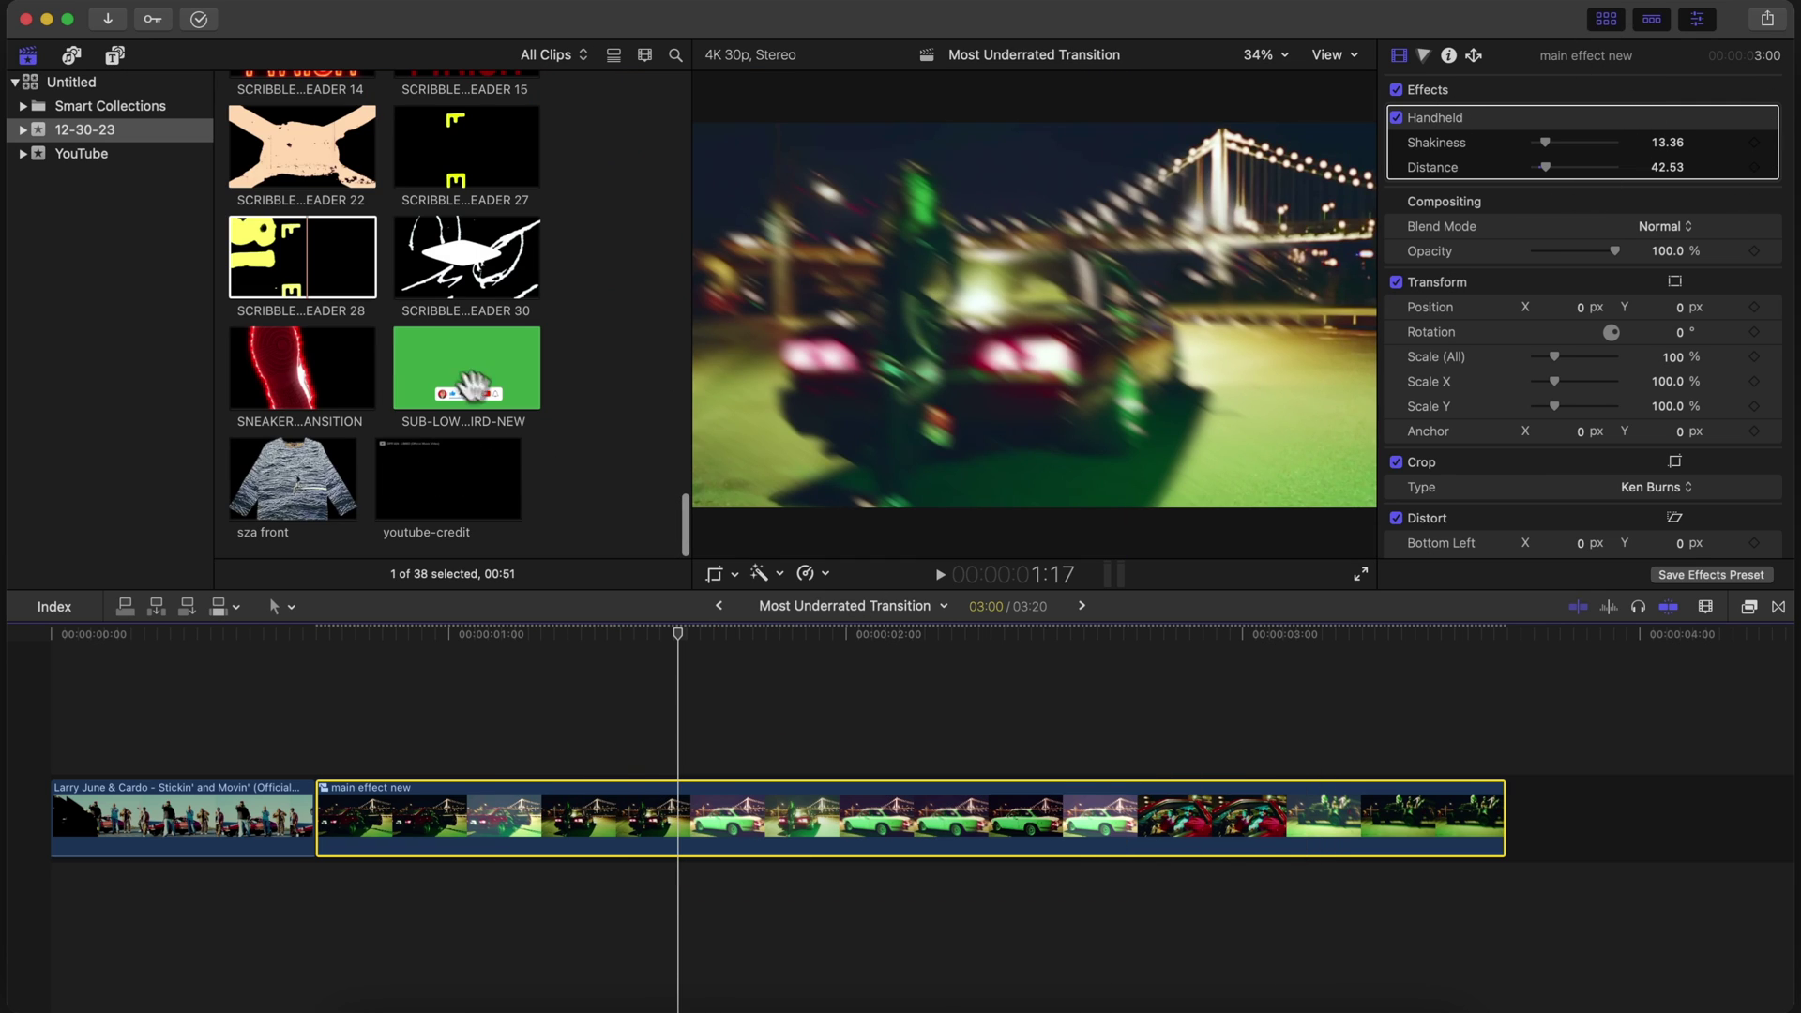
left_click_drag(307, 258, 359, 394)
mouse_move(571, 593)
left_mouse_down()
mouse_move(558, 715)
mouse_move(267, 715)
left_mouse_up()
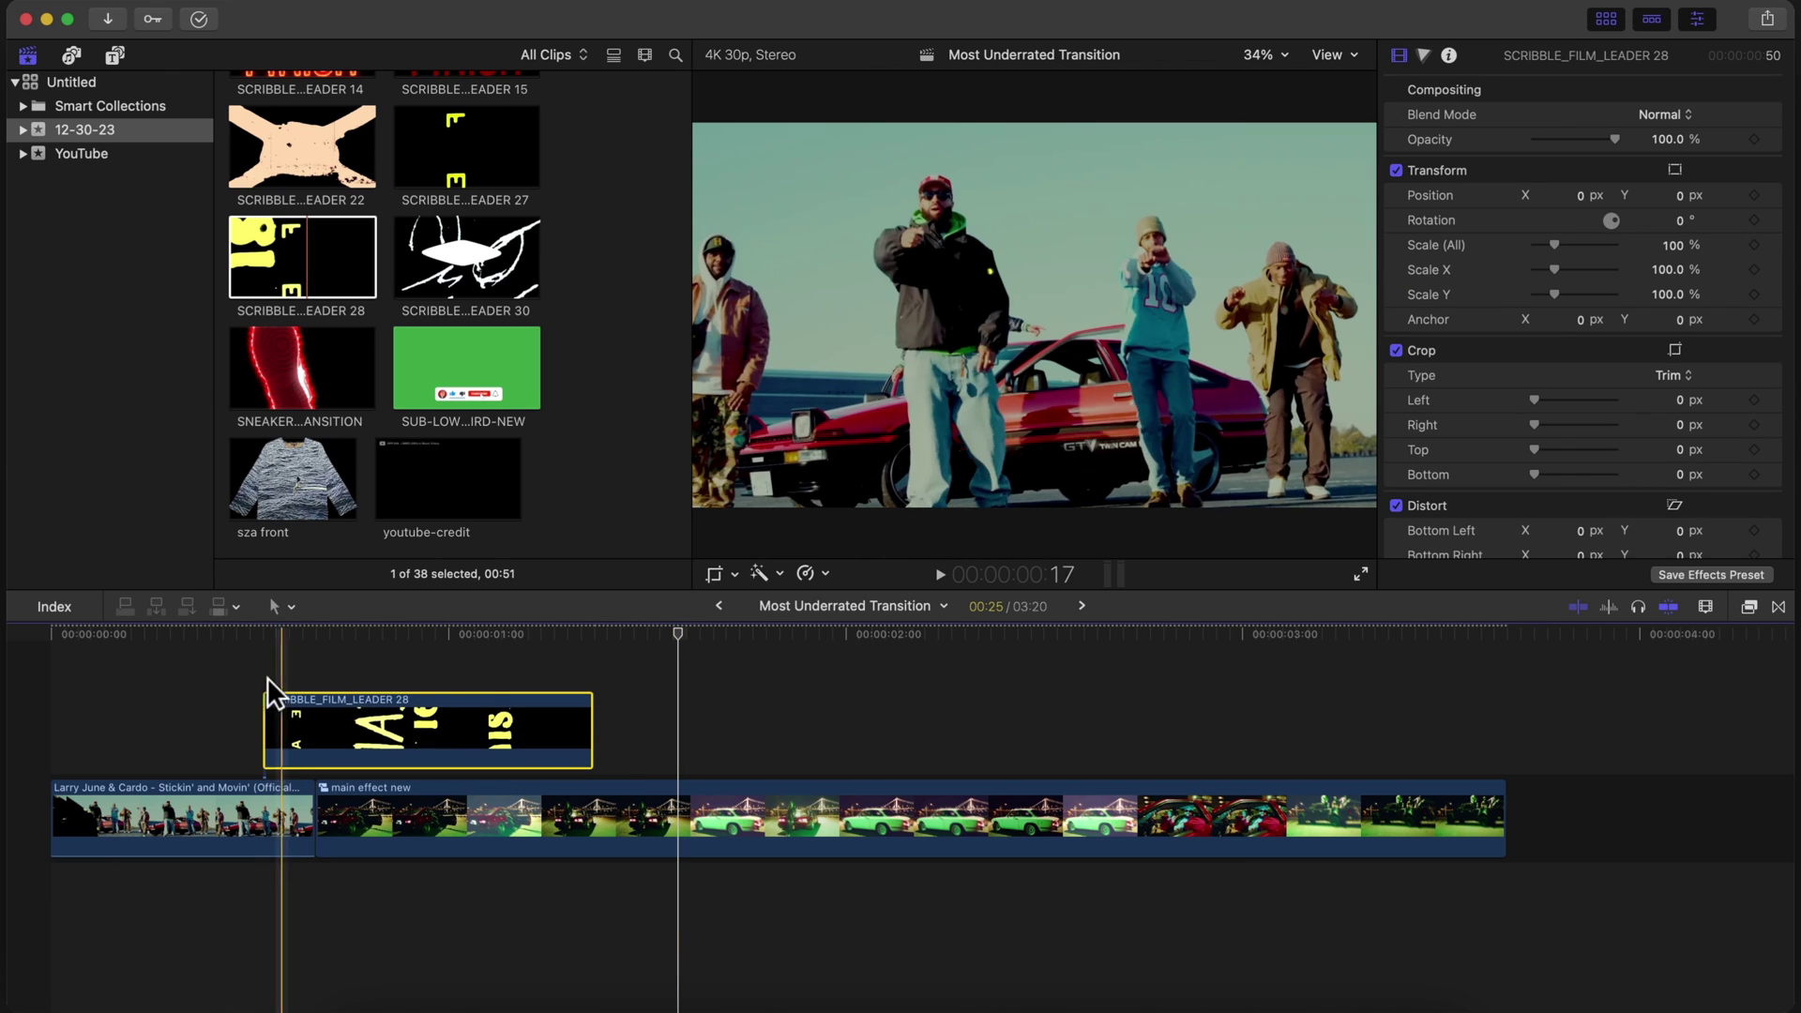
left_click(296, 736)
left_click(266, 632)
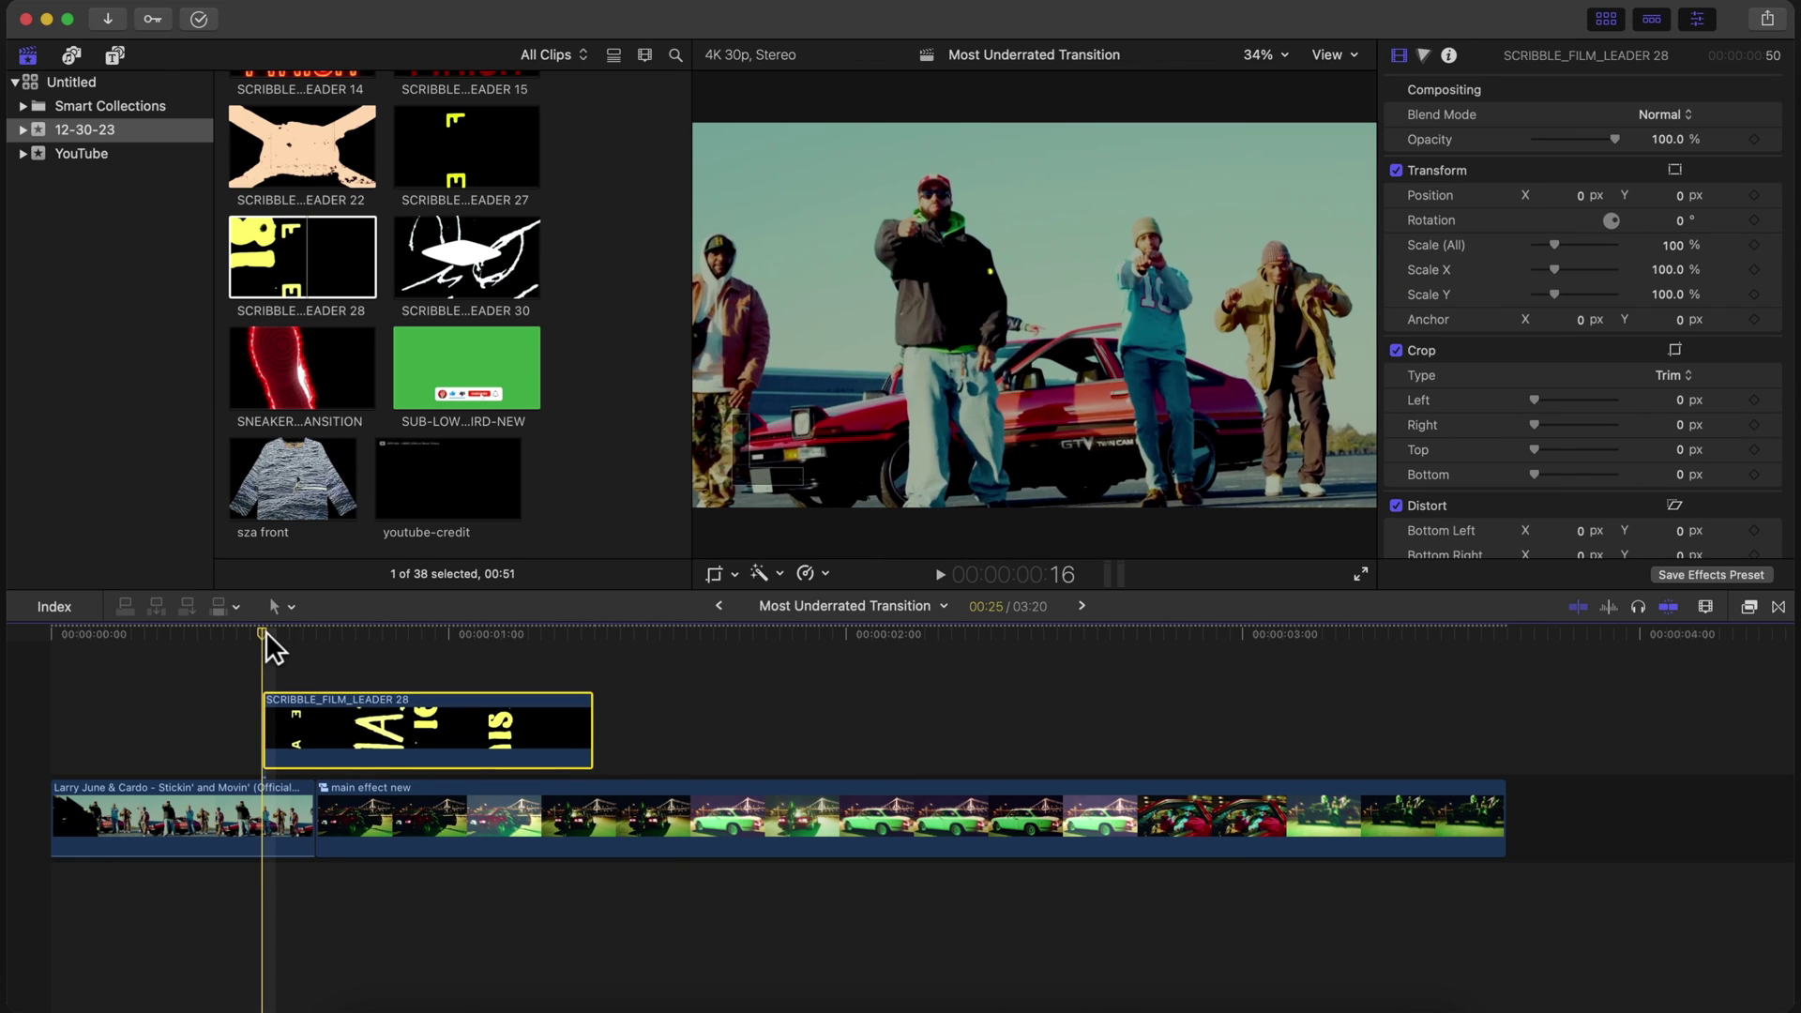
- Connect SCRIBBLE_FILM_LEADER 27 above the opening cut and move SCRIBBLE_FILM_LEADER 28 to start at about 2:09 over the compound clip
scroll(594, 466, "up", 3)
left_click_drag(467, 264, 185, 656)
left_click_drag(272, 727, 953, 730)
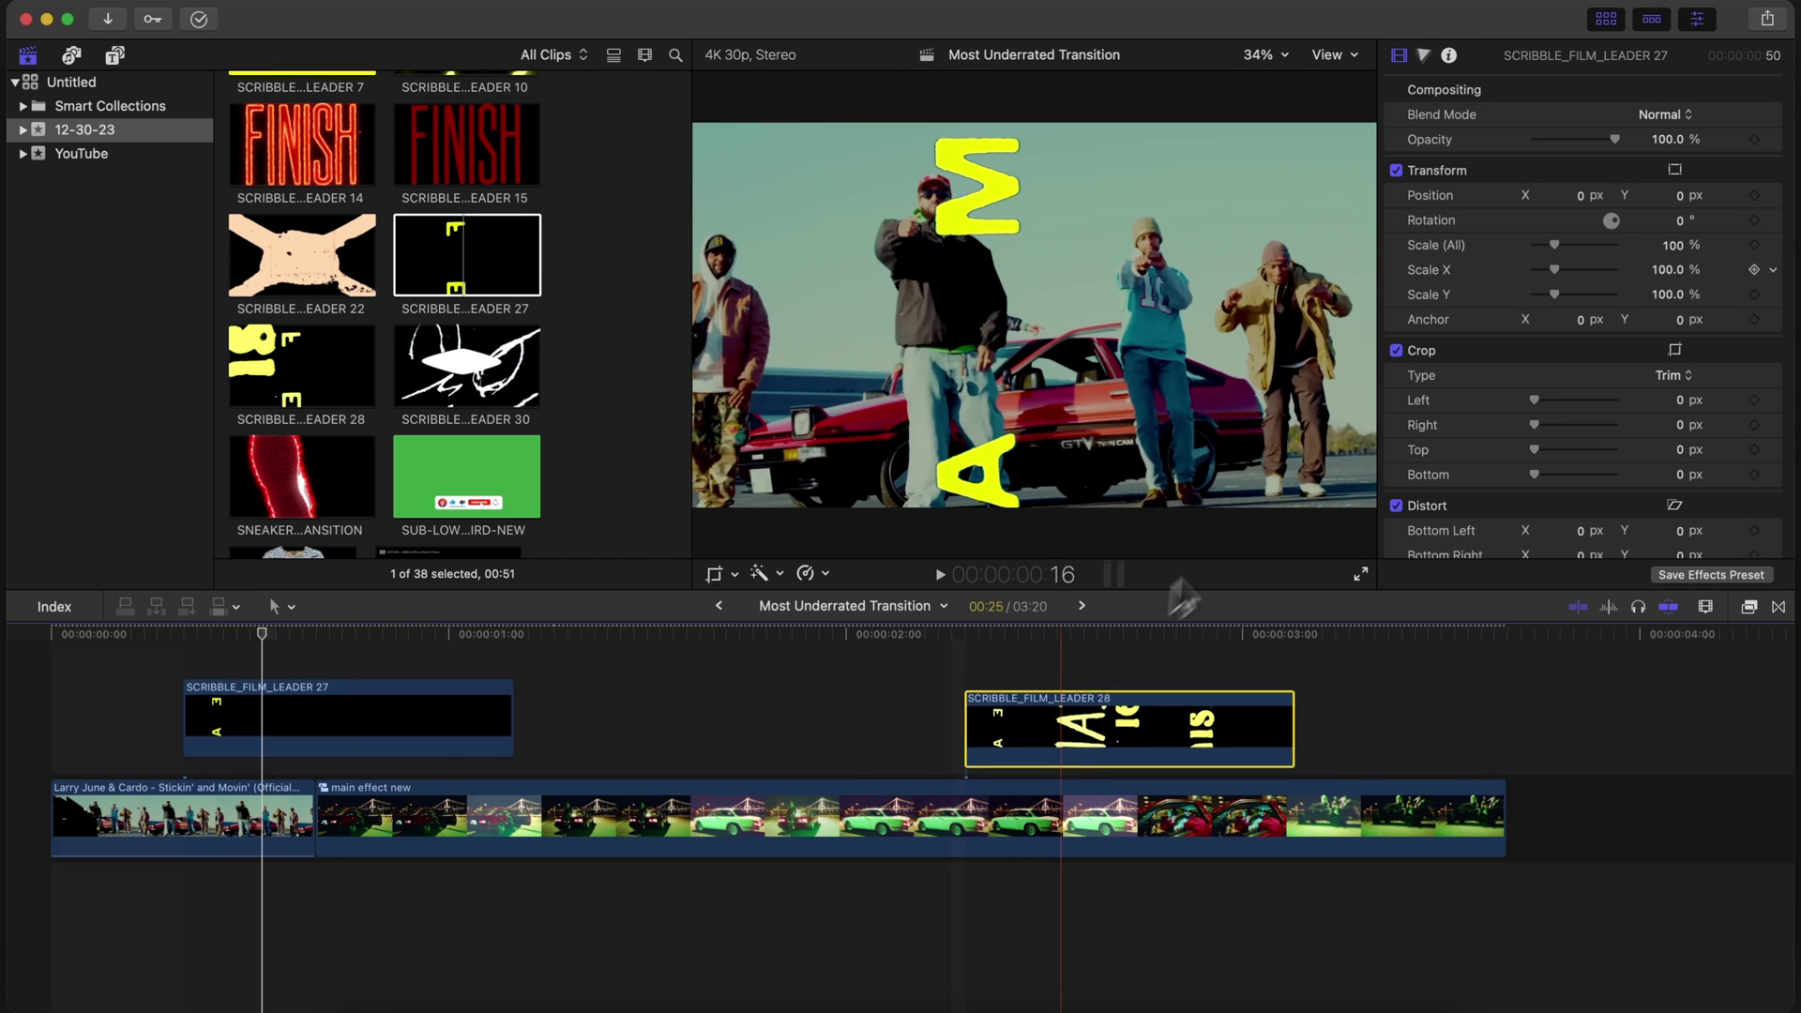
left_click(1605, 18)
- Play back the timeline from the opening clip and check how both scribble overlays look over the flash transitions
left_click(365, 710)
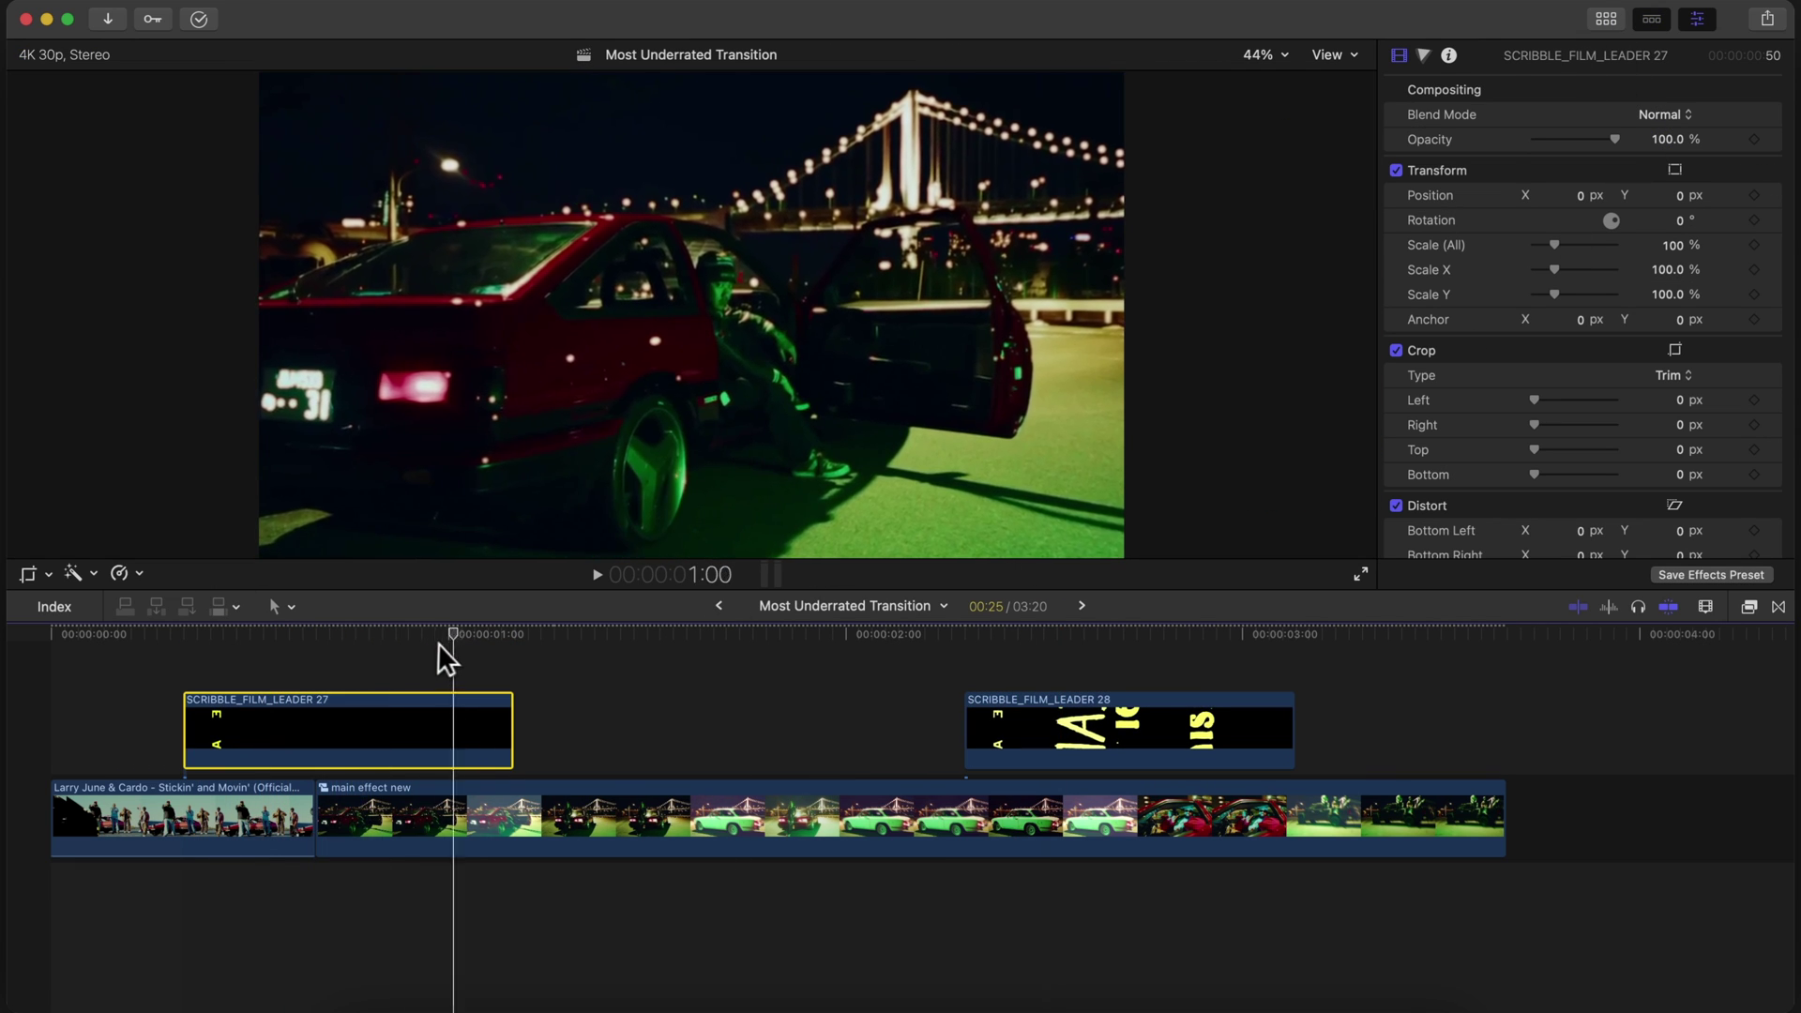
left_click(133, 659)
key("space")
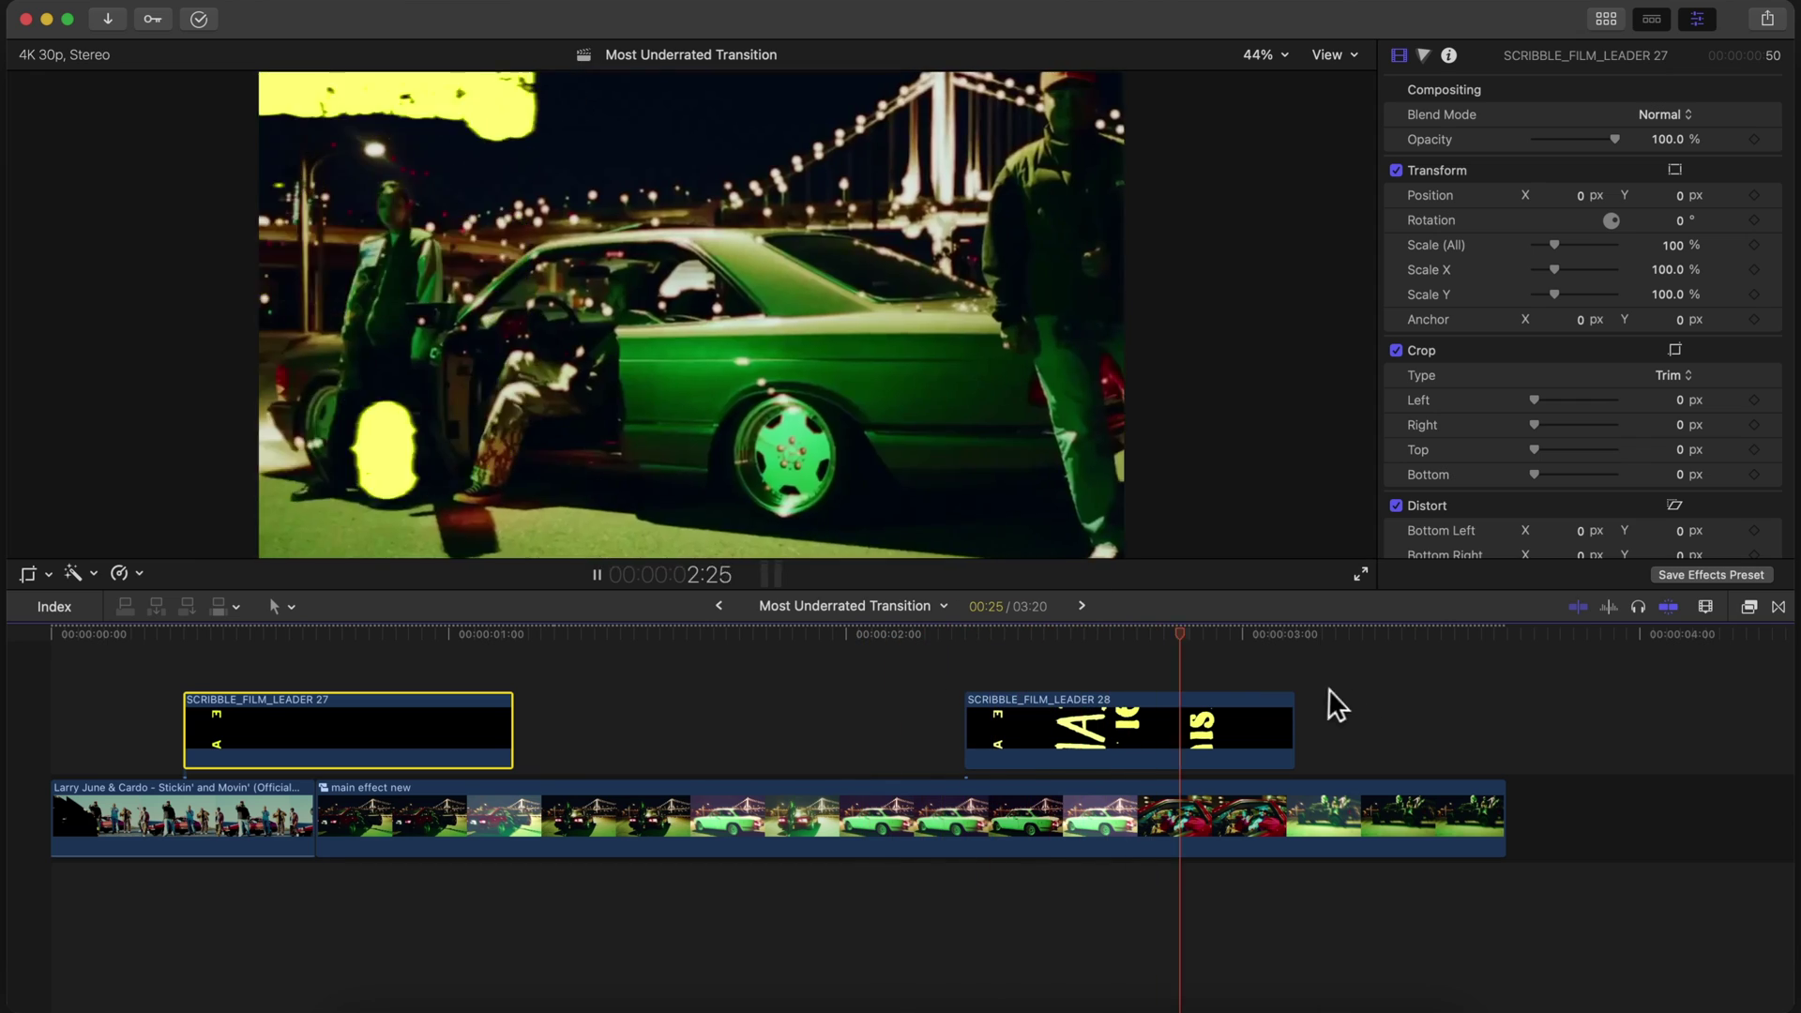
key("space")
left_click(654, 672)
left_click_drag(648, 636, 177, 651)
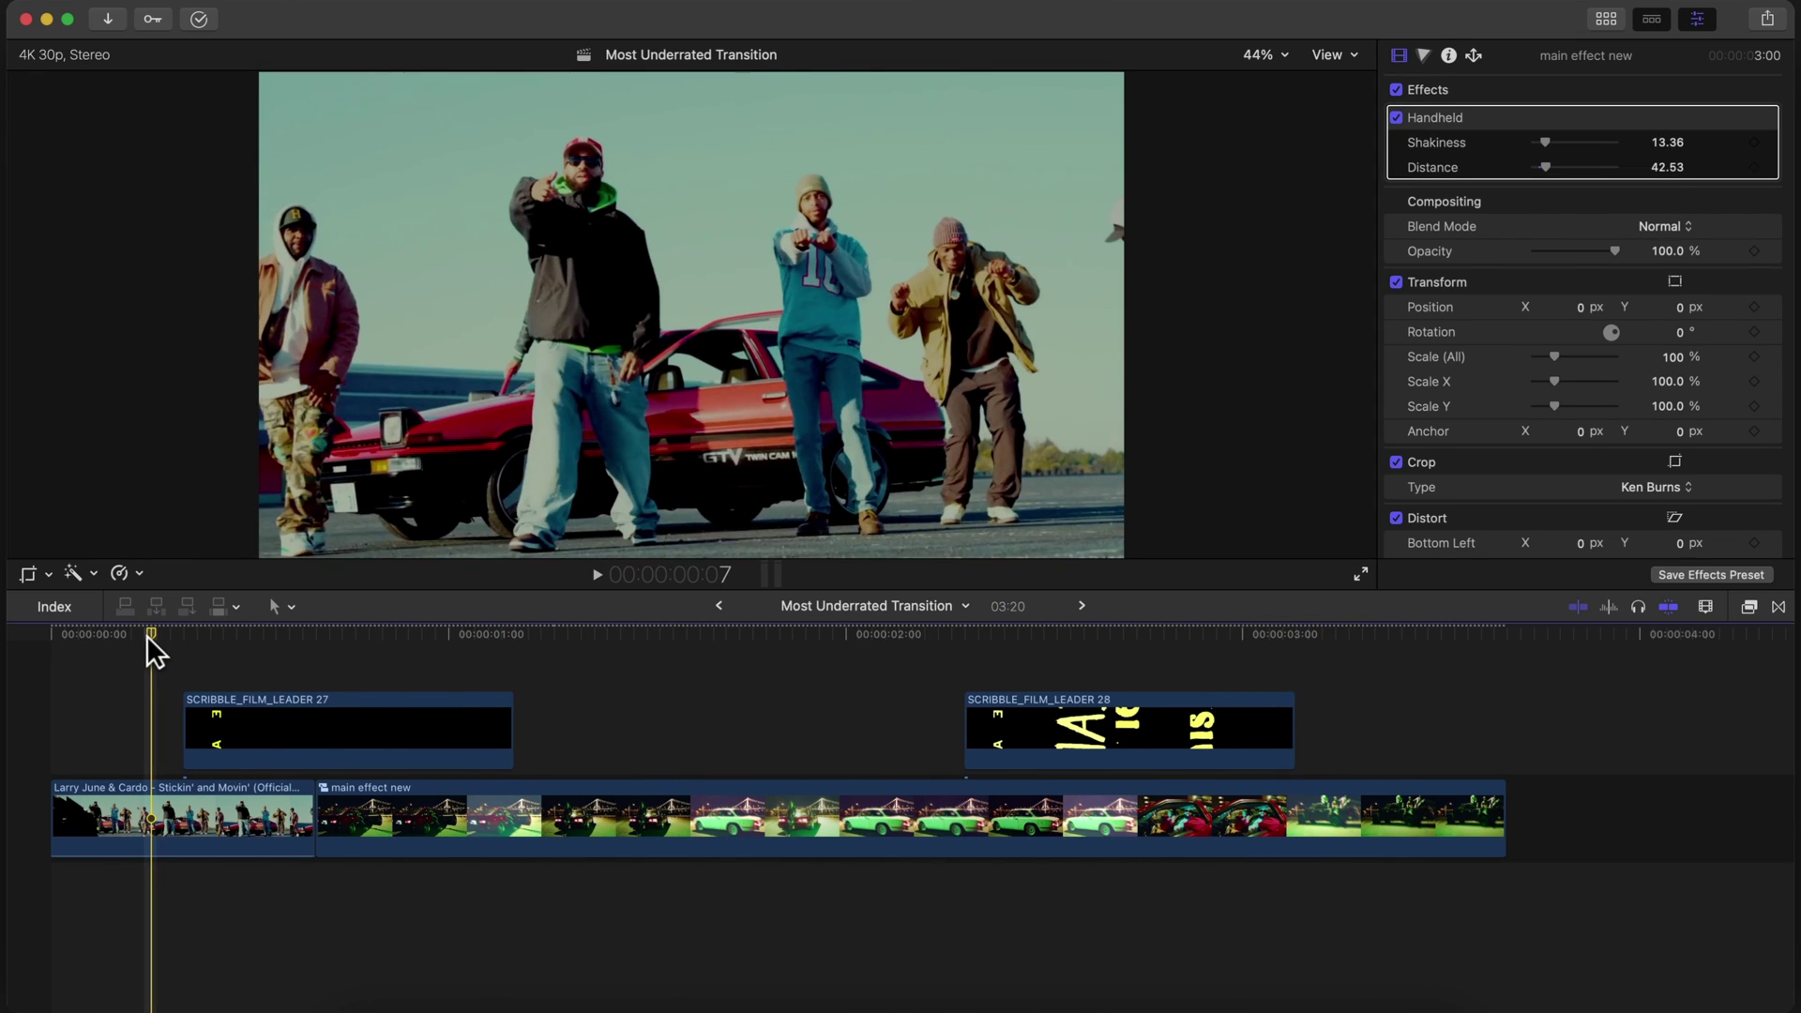
key("space")
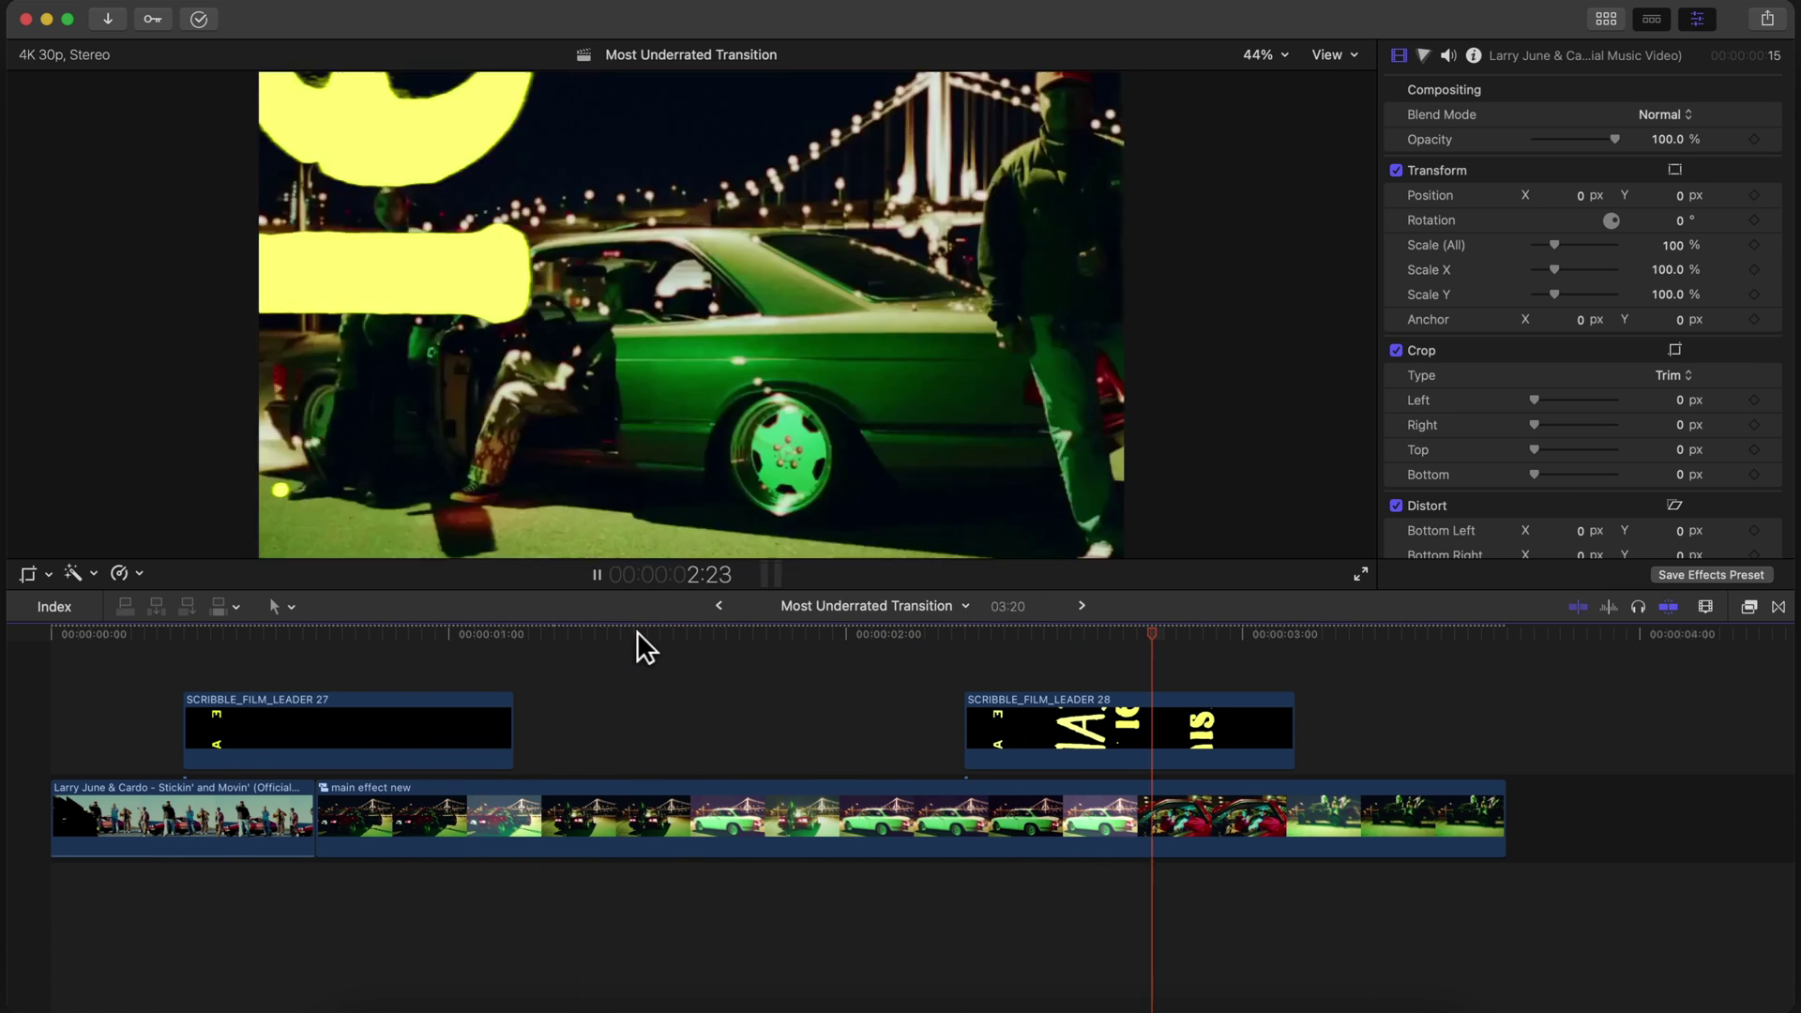
left_click(653, 631)
left_click_drag(656, 633, 963, 655)
key("space")
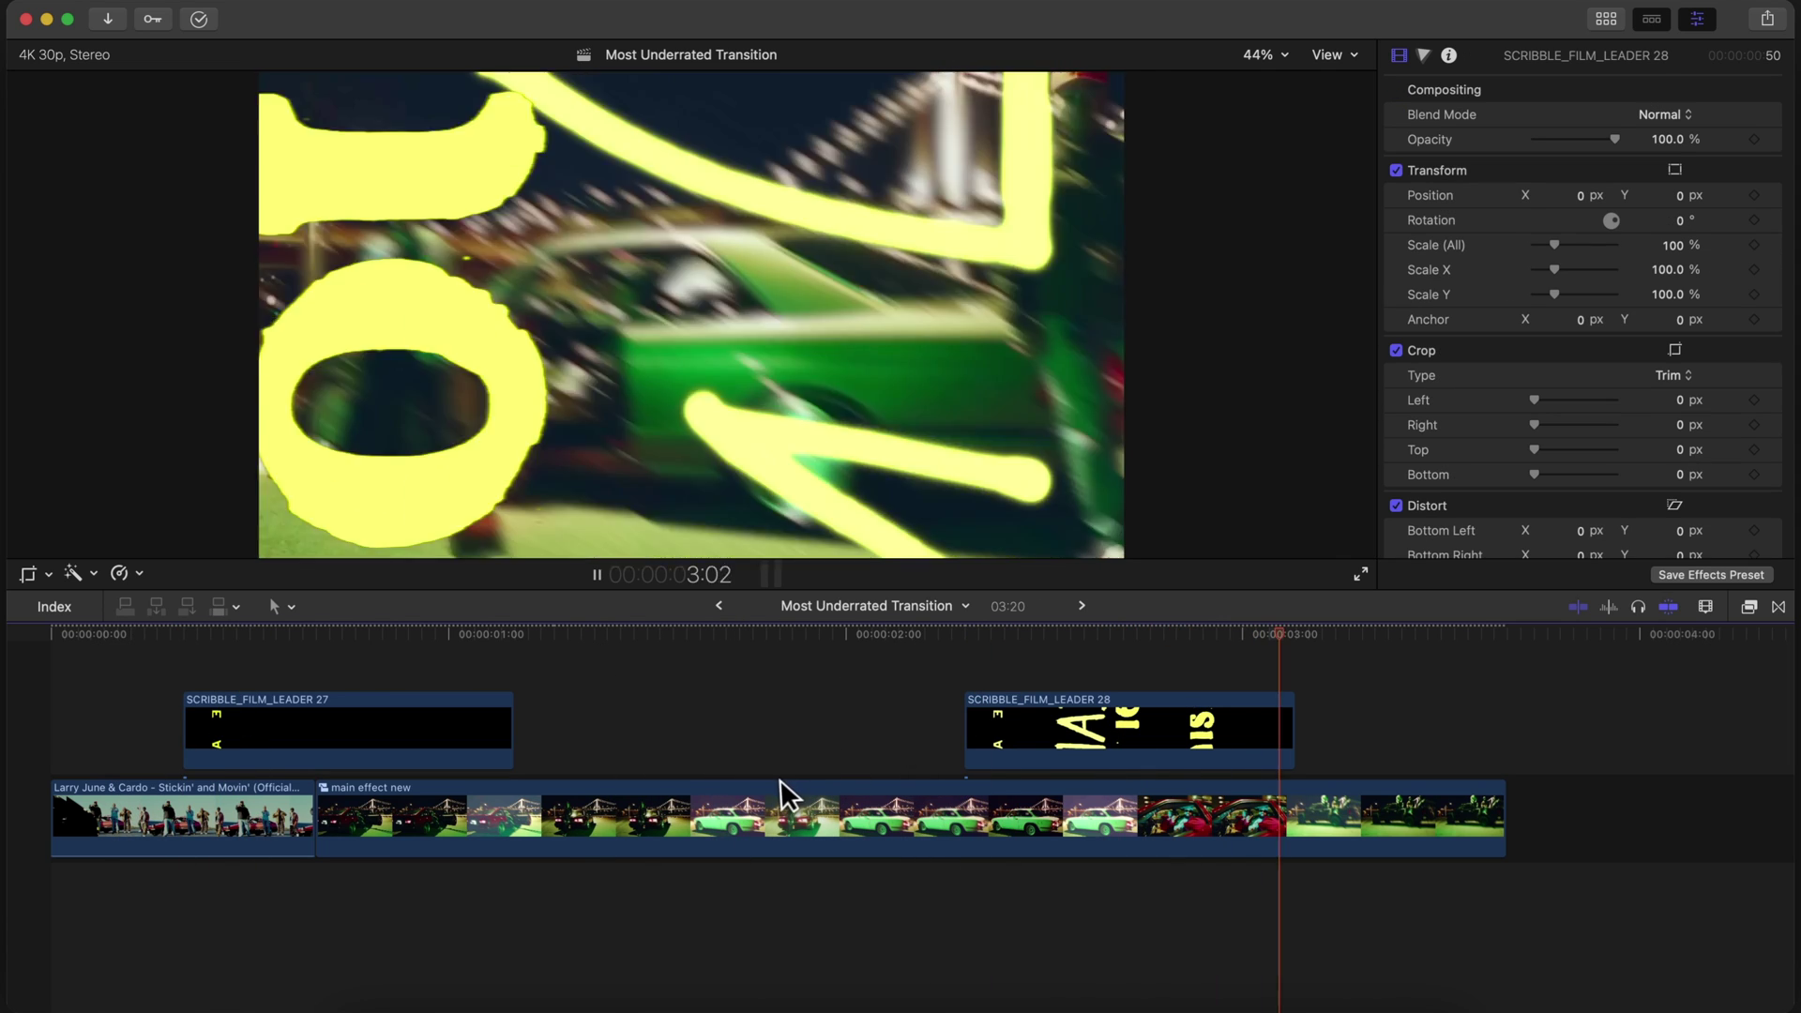
key("space")
- Retime the compound clip to a fast speed of about 179% and play back the sped-up sequence
left_click(801, 818)
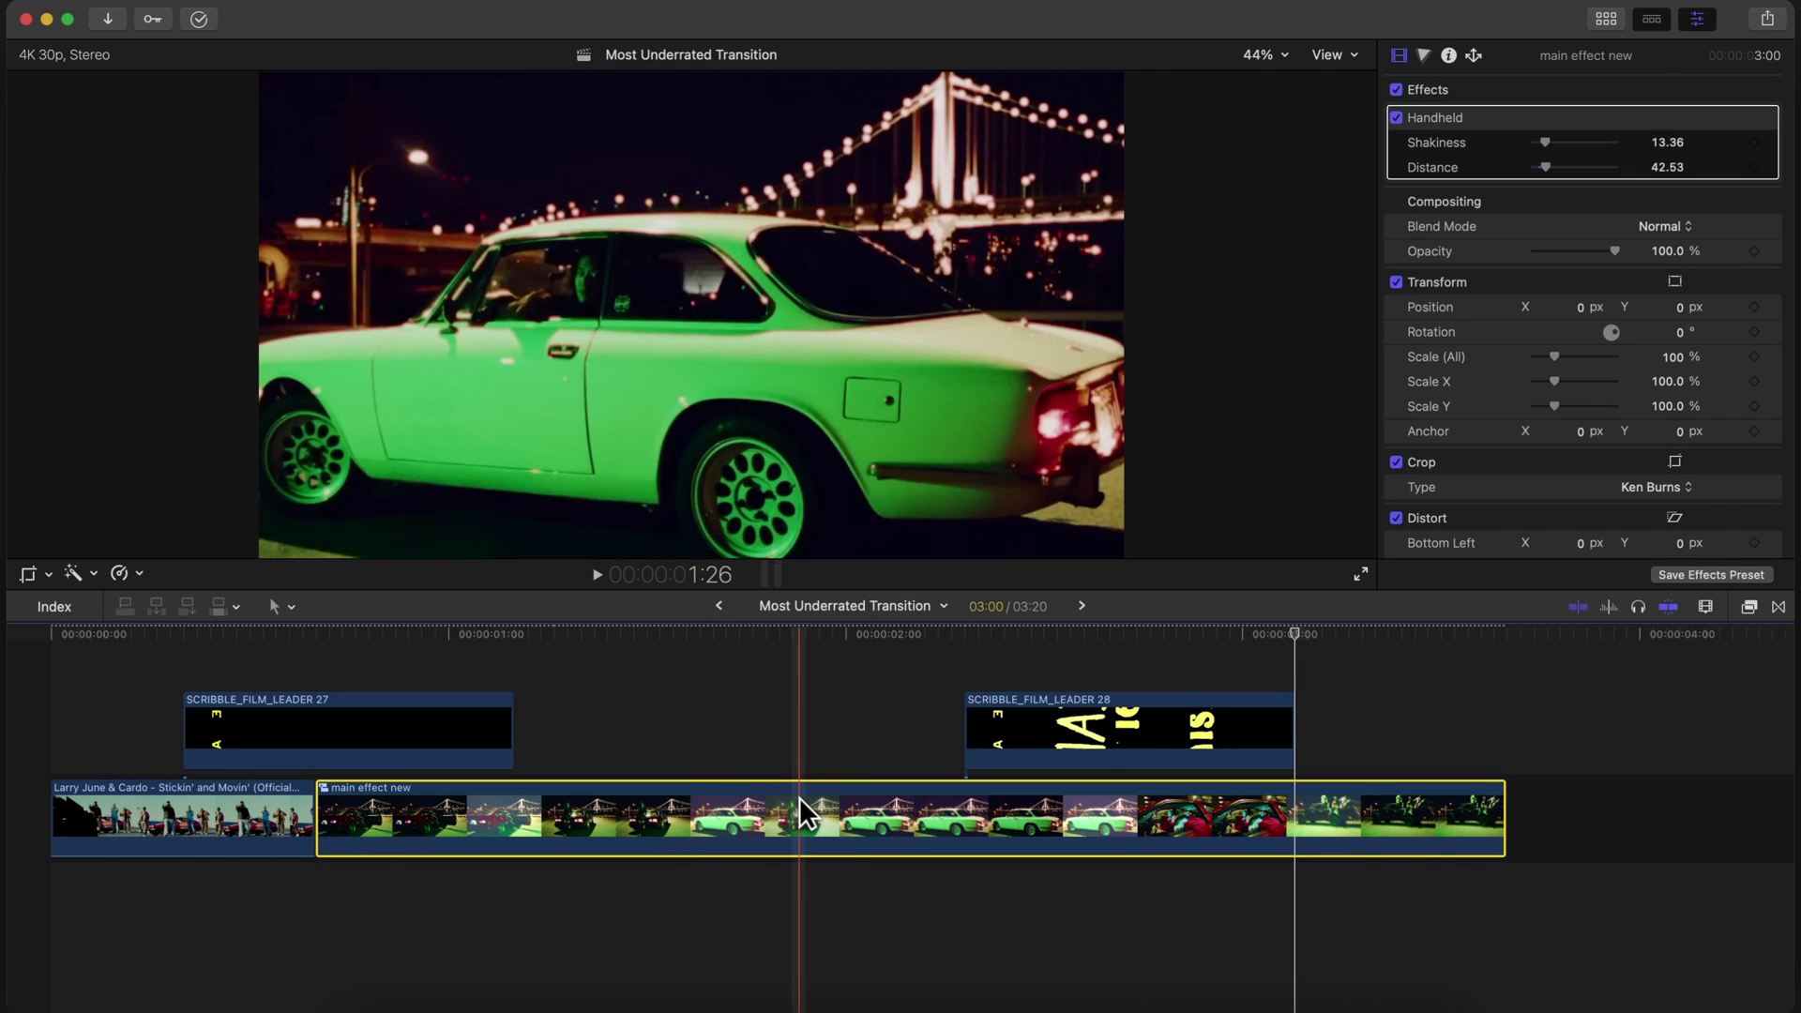
key("ctrl+r")
left_click_drag(1504, 771, 1013, 791)
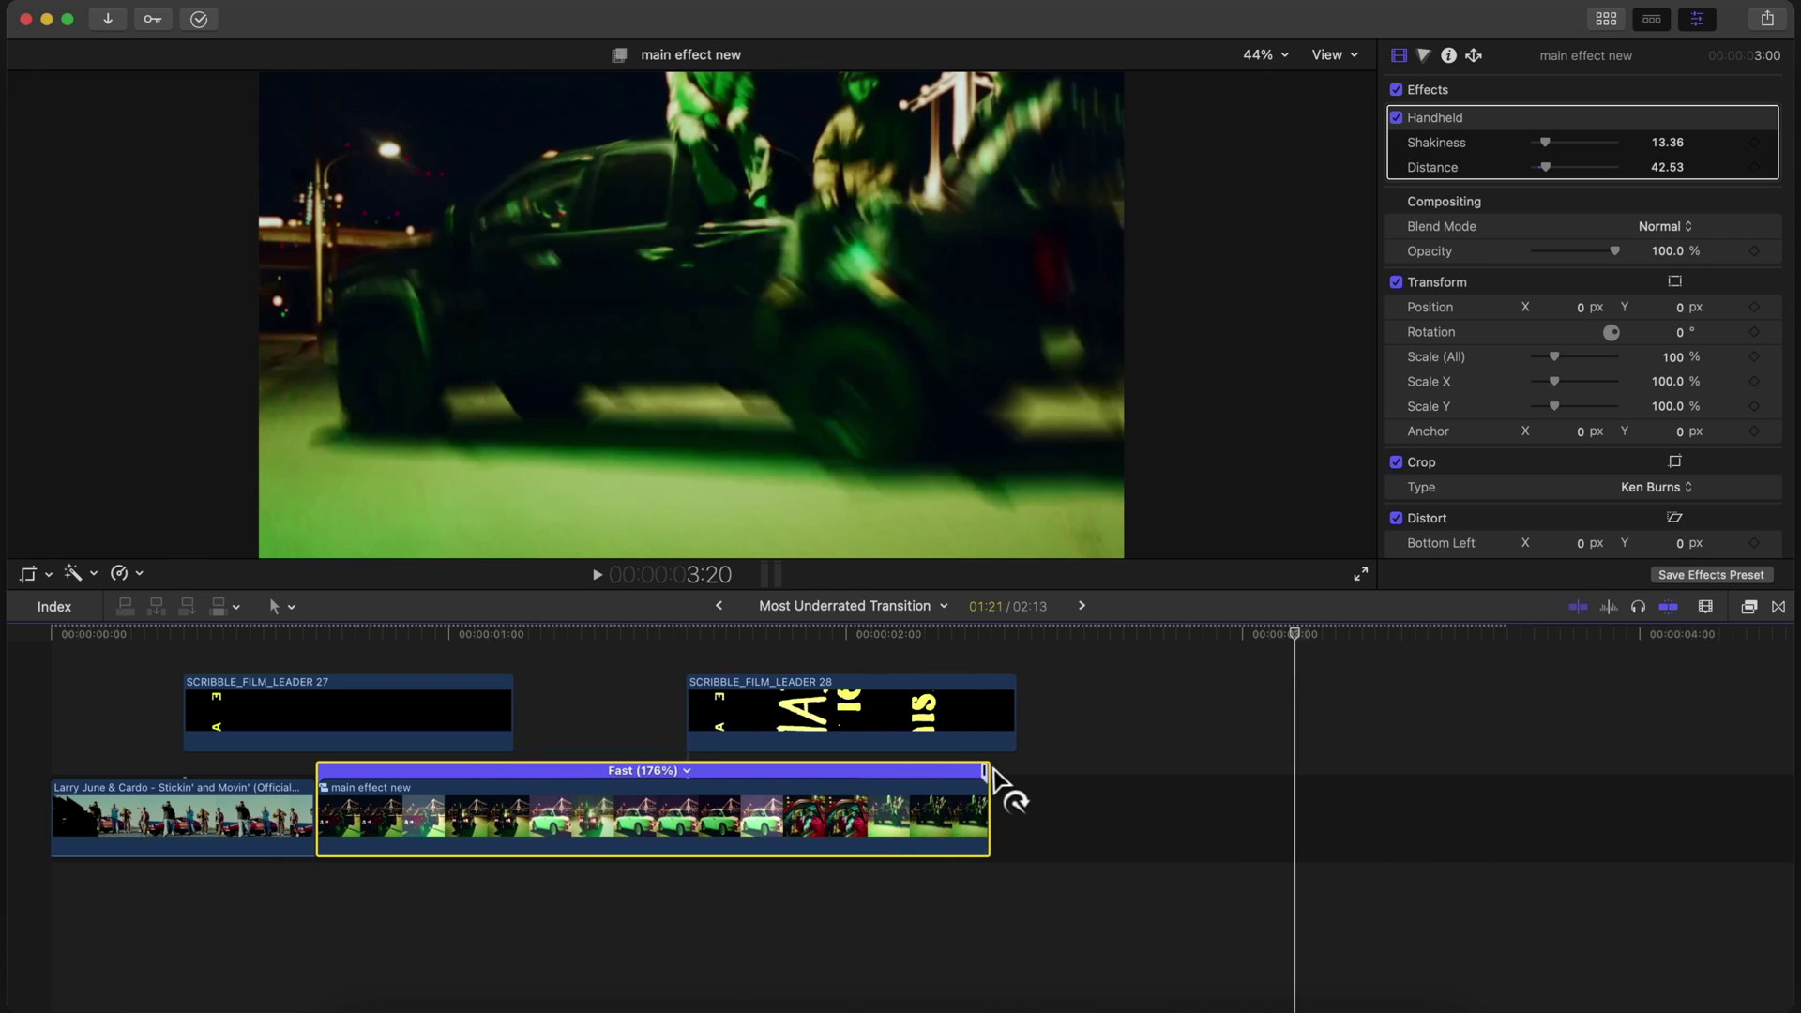
key("space")
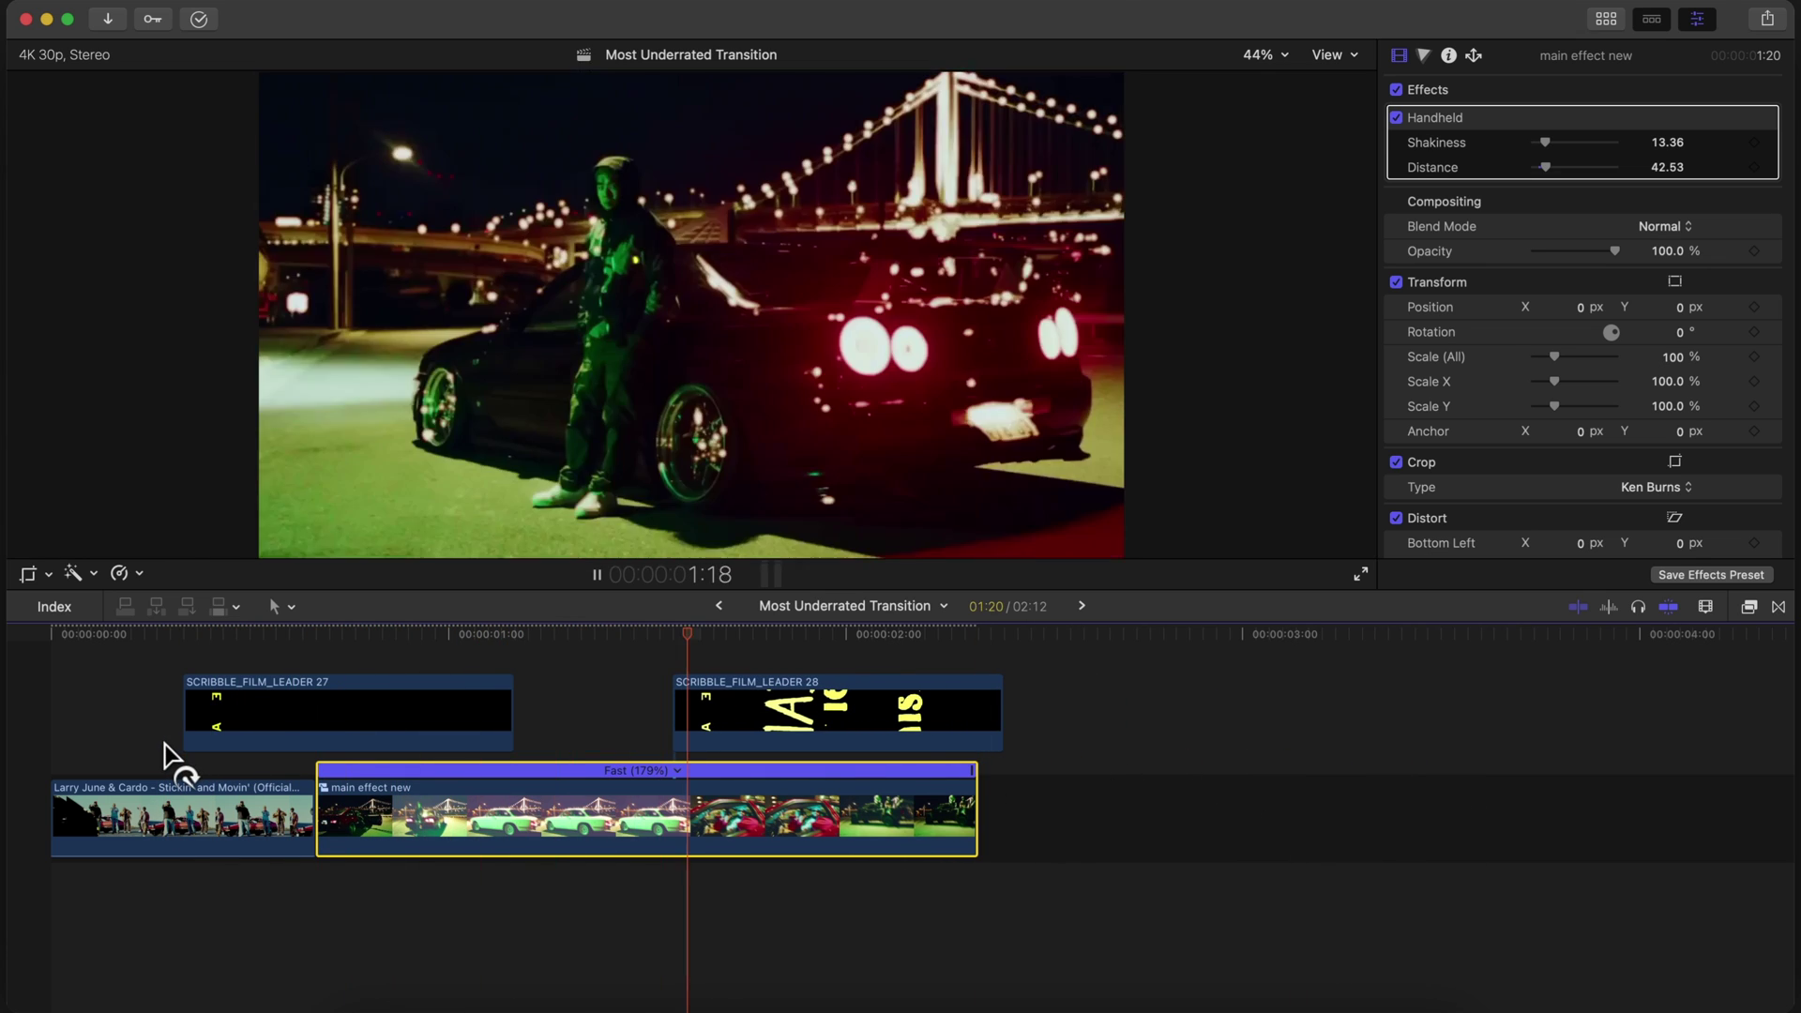
key("space")
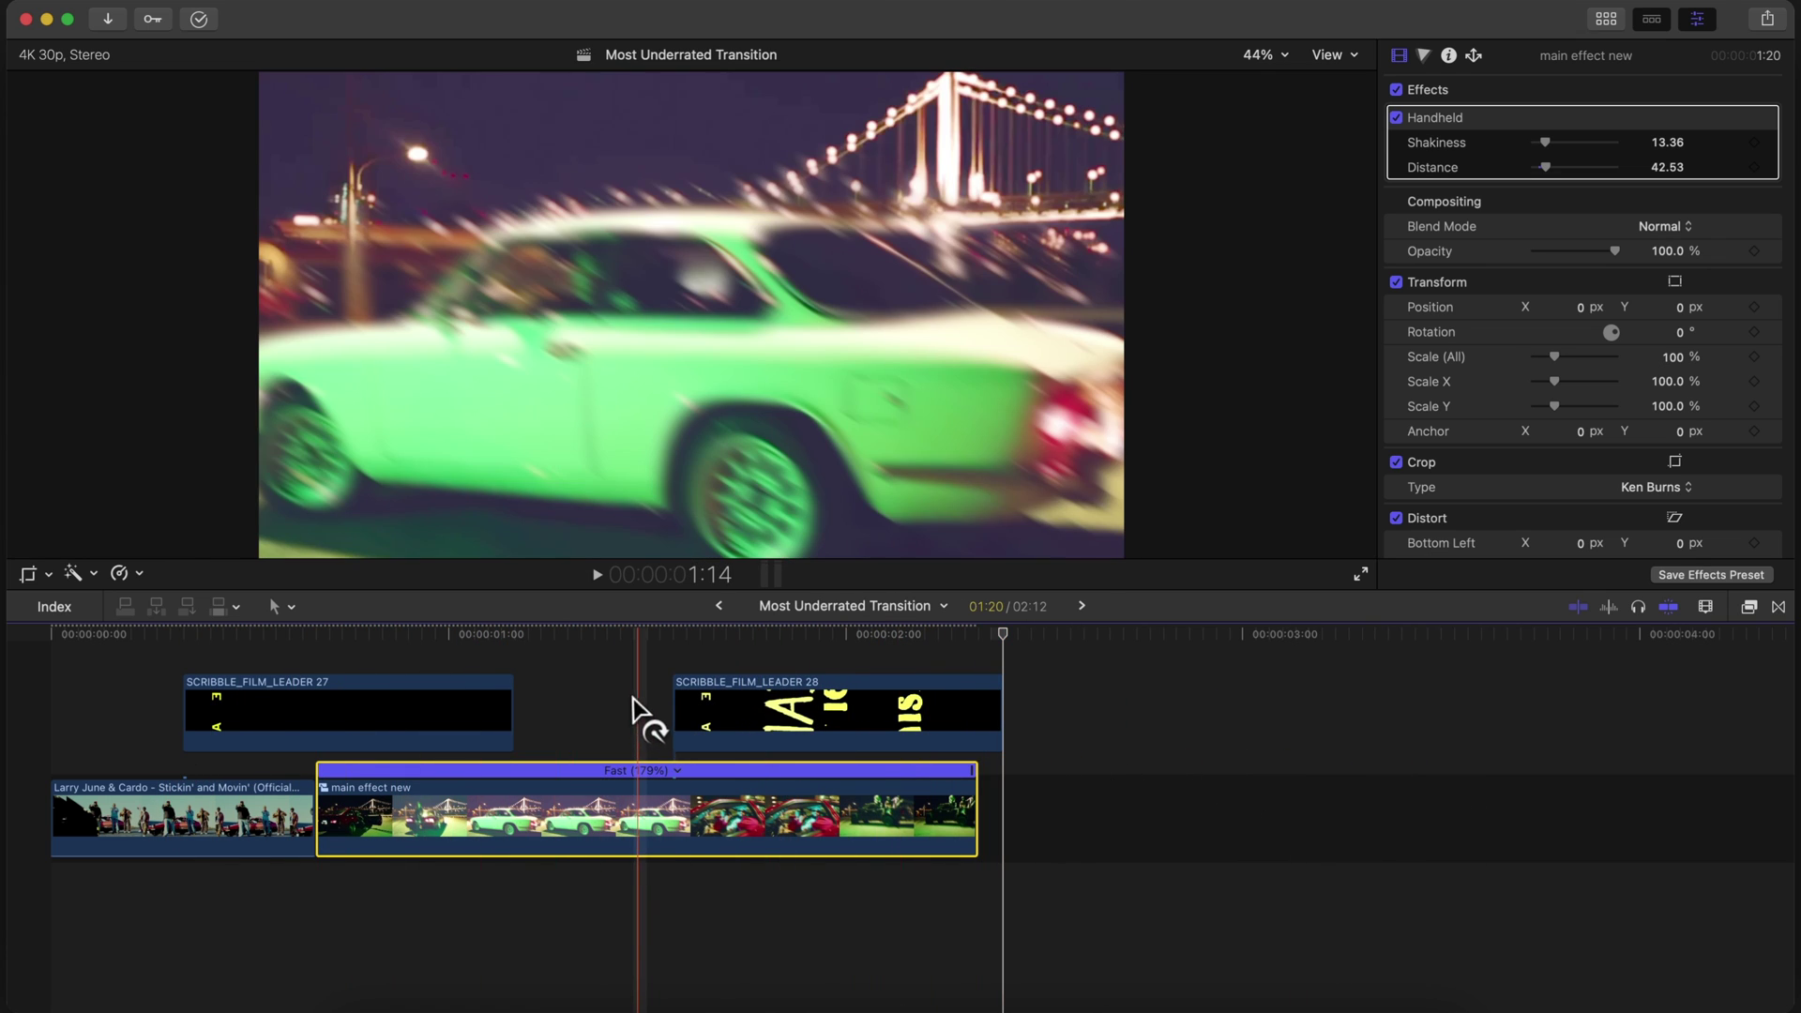